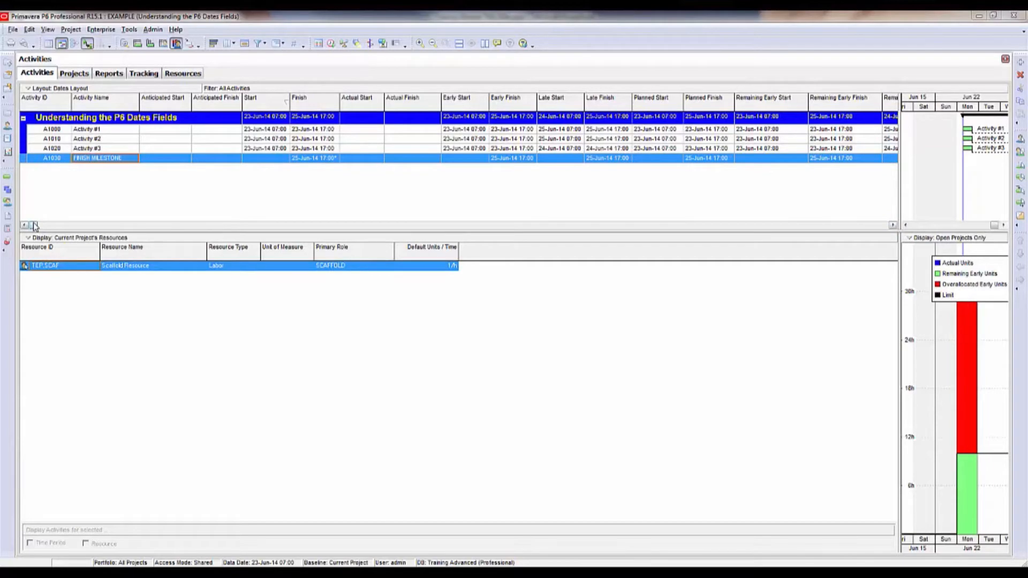
# Step: Look through all the date columns of the activity table, from Early Start across to the baseline start and finish columns
pyautogui.moveTo(34, 225); pyautogui.dragTo(641, 227)
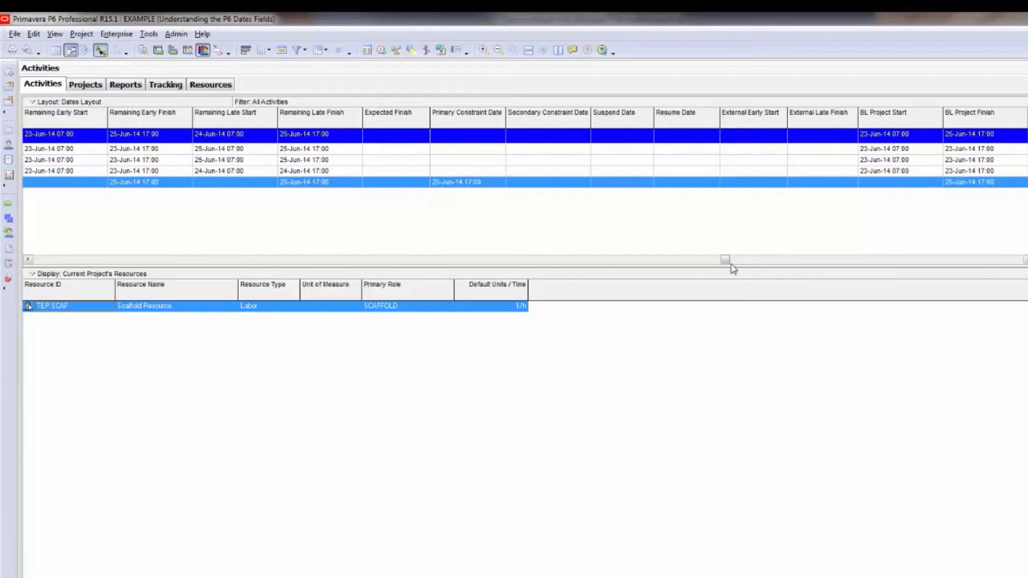
pyautogui.moveTo(725, 259); pyautogui.dragTo(900, 267)
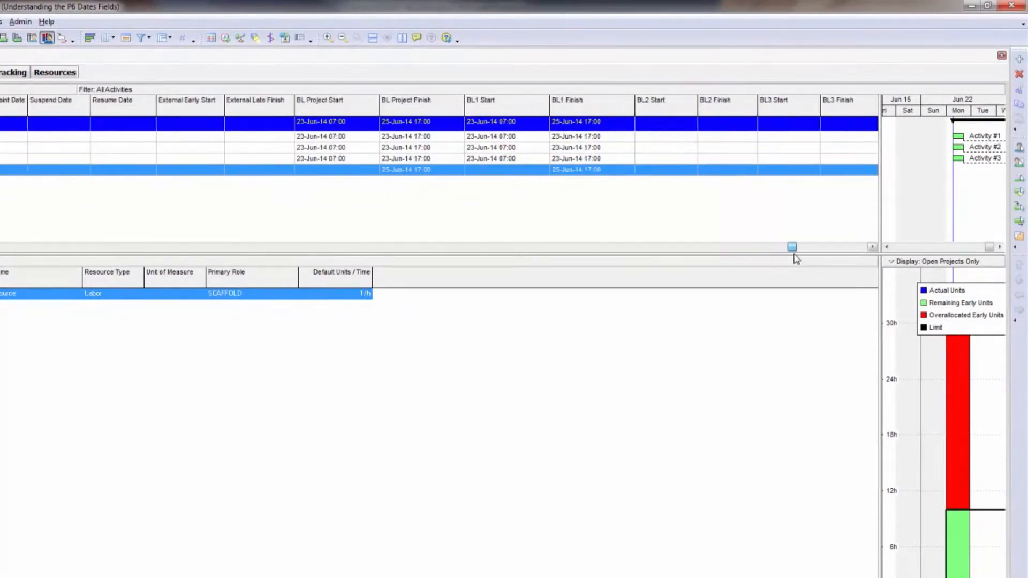
pyautogui.moveTo(796, 259); pyautogui.dragTo(862, 250)
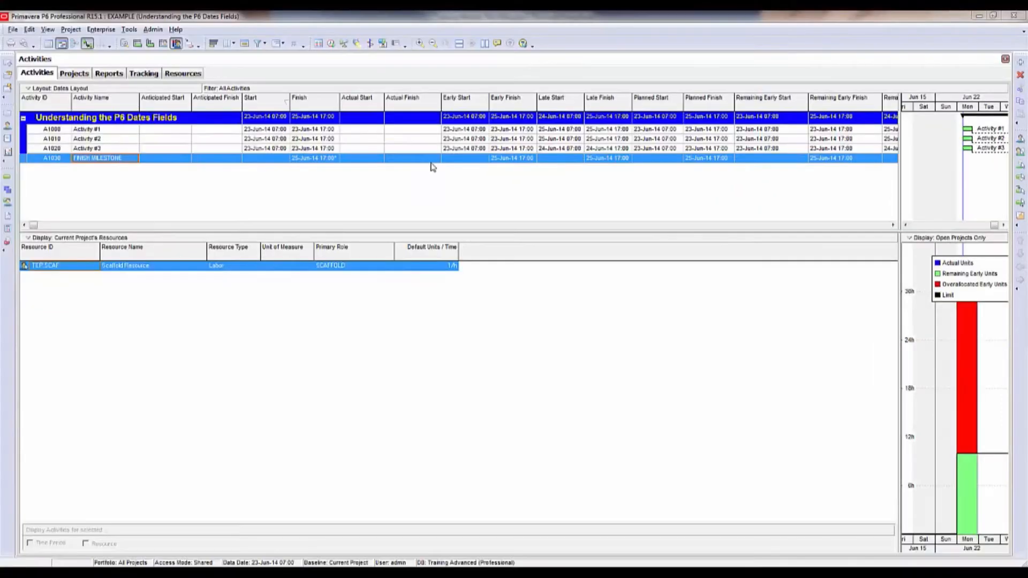
# Step: Turn on the column hint help and read the descriptions of the Early Start, Early Finish and Late Start fields
pyautogui.click(497, 44)
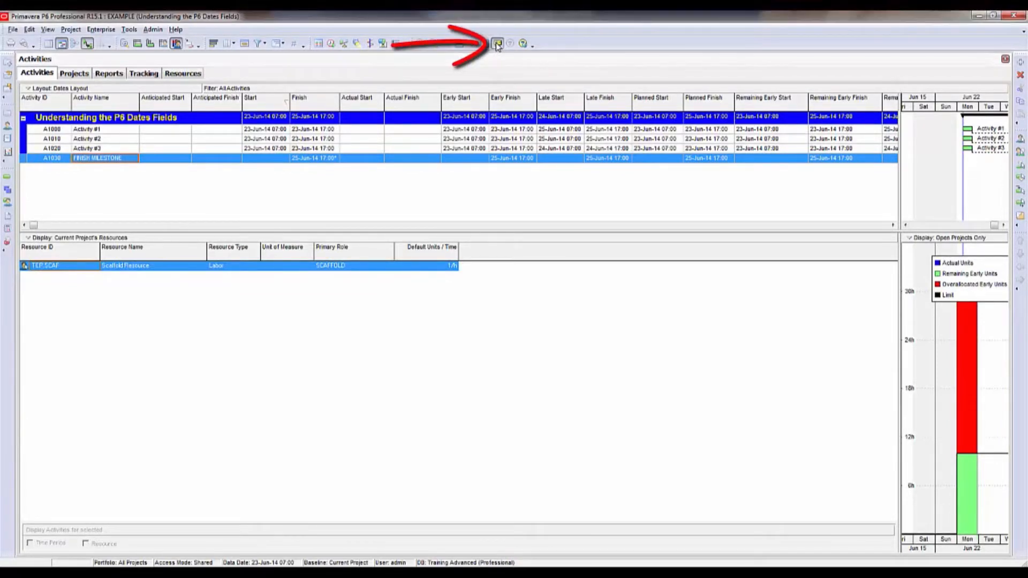
pyautogui.moveTo(469, 104)
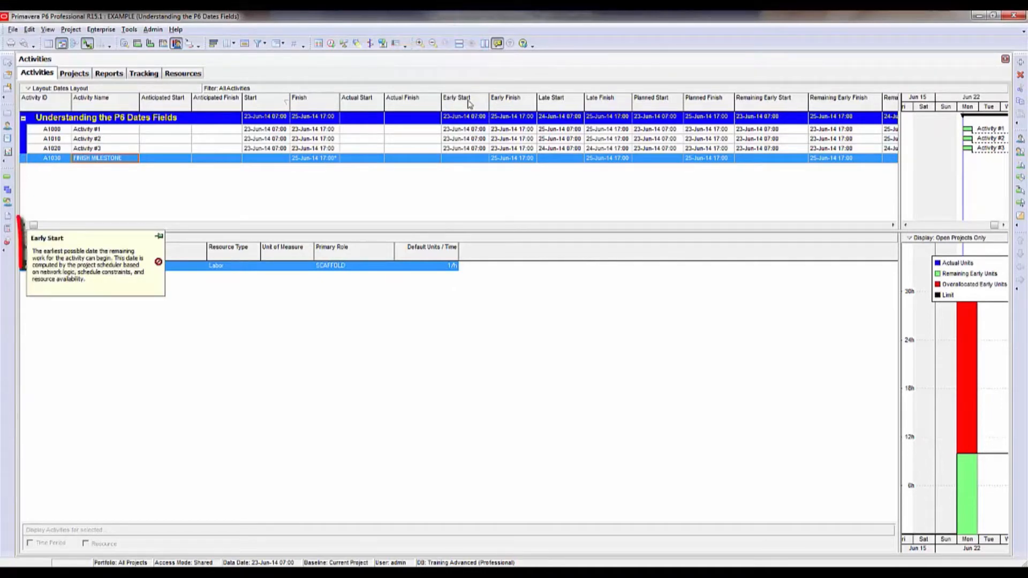
pyautogui.moveTo(508, 107)
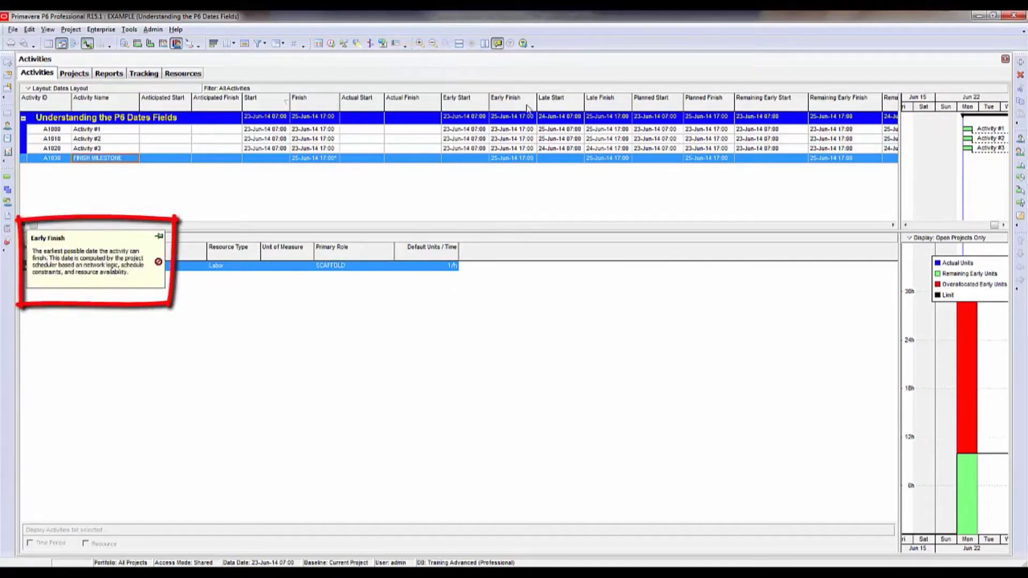
pyautogui.moveTo(549, 107)
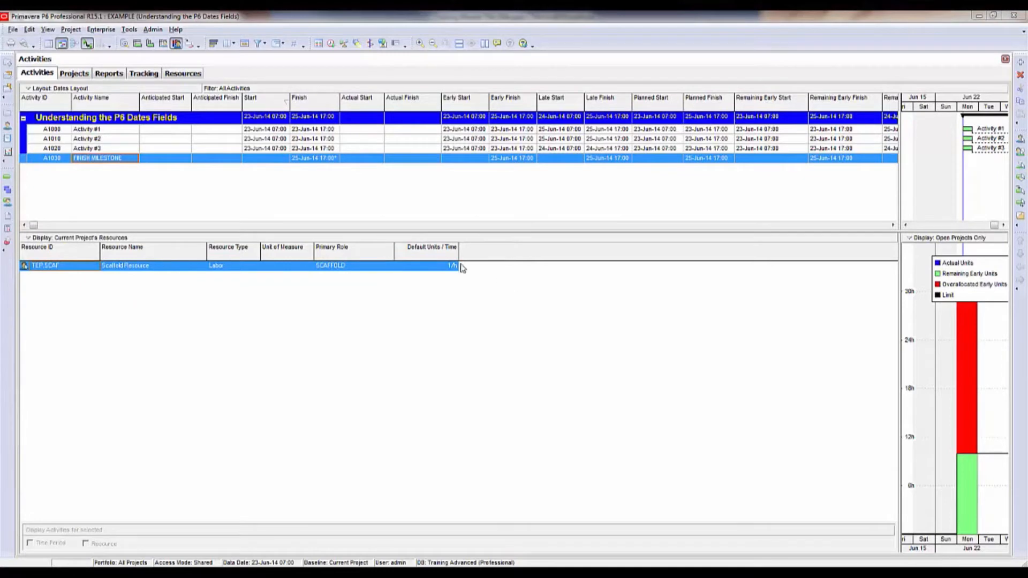
# Step: Set the EXAMPLE project's anticipated start to 03-May-16 00:00 and anticipated finish to 17-May-16 00:00, and return to the activities
pyautogui.click(6, 114)
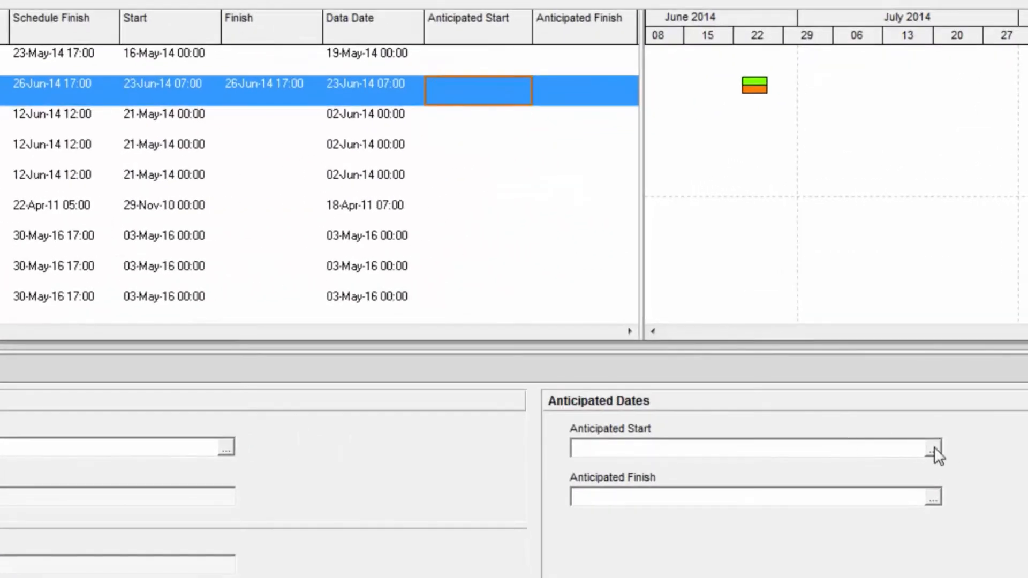
pyautogui.click(932, 451)
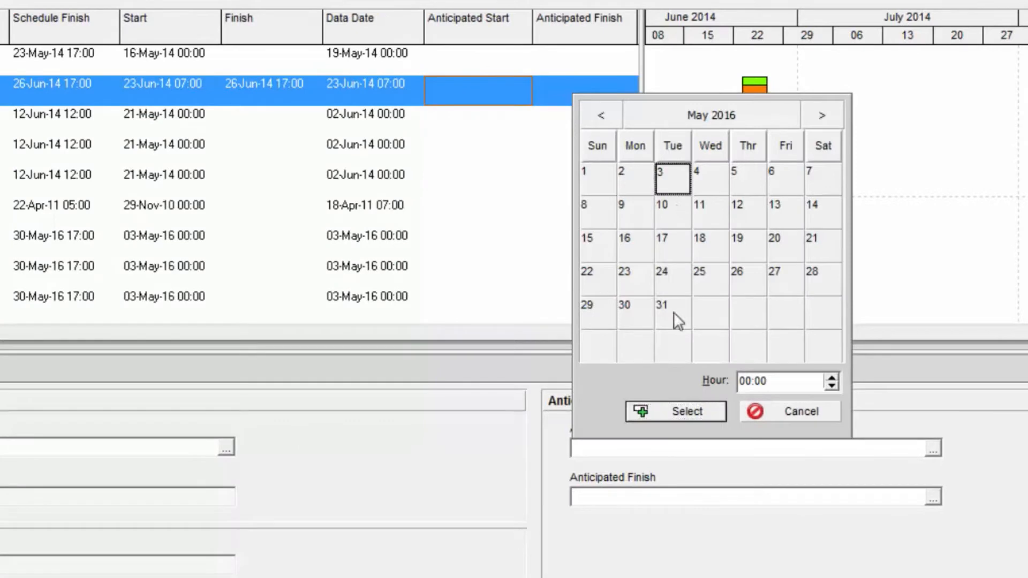
pyautogui.click(657, 410)
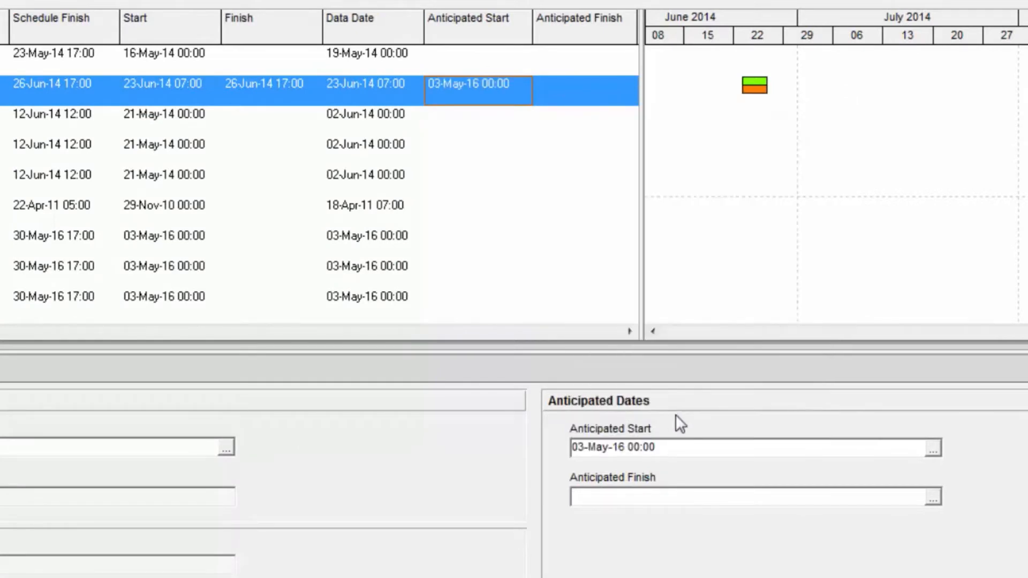
pyautogui.click(934, 501)
pyautogui.click(667, 290)
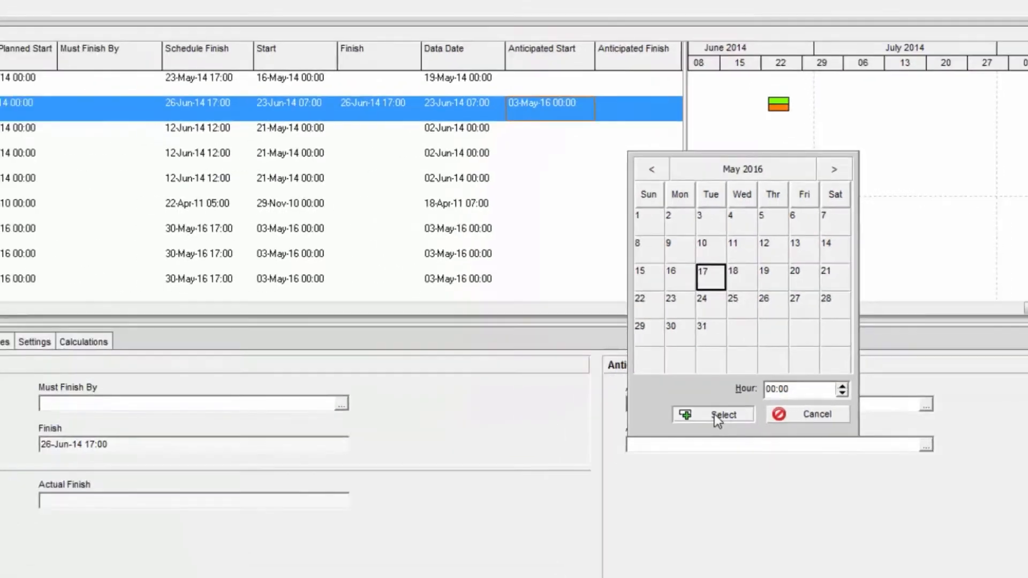
pyautogui.click(681, 461)
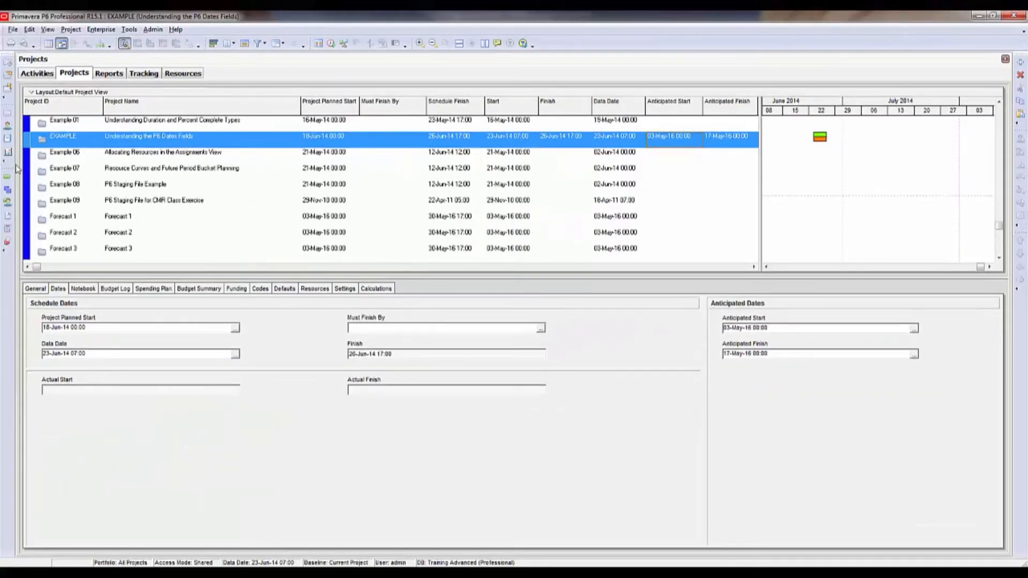
pyautogui.click(6, 182)
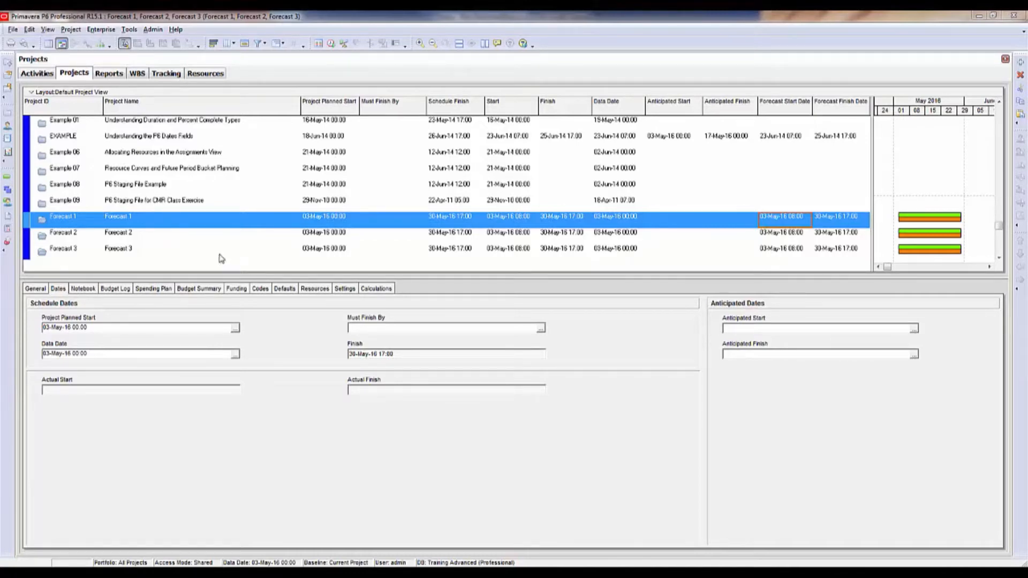
# Step: Set the Resource Analysis user preference to display time-distributed Remaining Early data using forecast dates
pyautogui.click(29, 32)
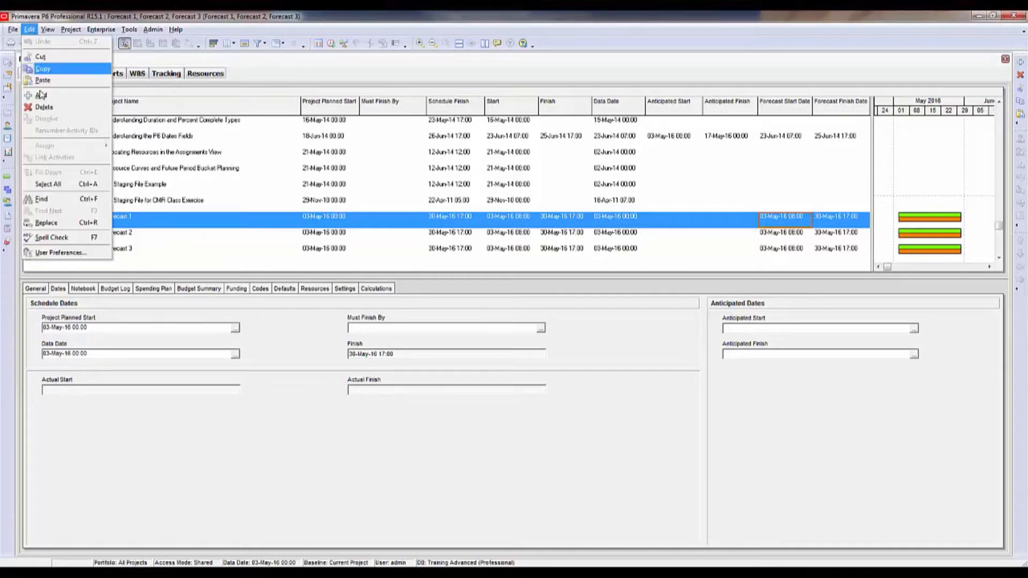
pyautogui.click(68, 255)
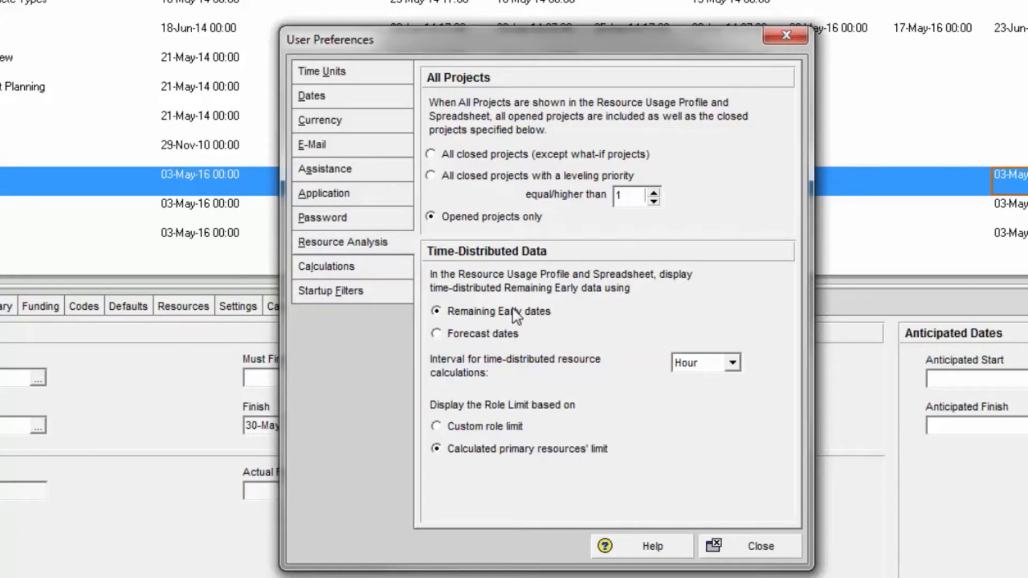
pyautogui.click(437, 334)
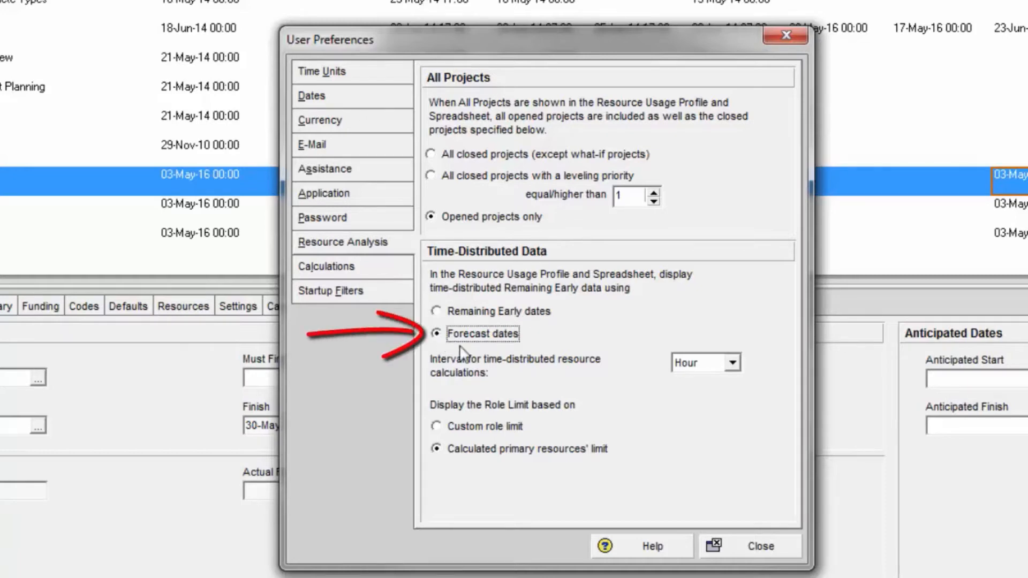
pyautogui.click(755, 543)
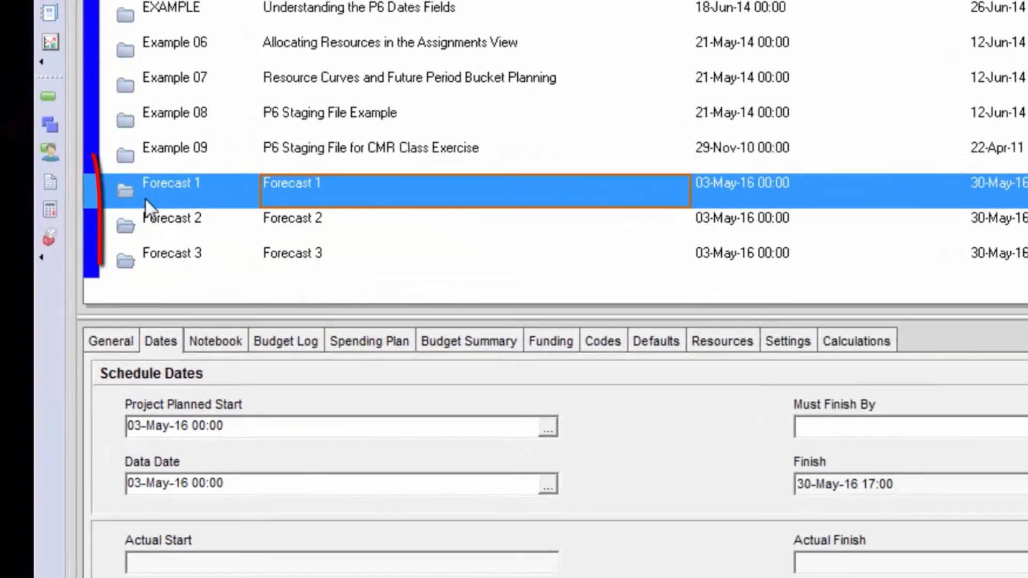
# Step: In the Tracking view, show projects Forecast 1, Forecast 2 and Forecast 3 together and bring their May 2016 bars into the Gantt chart
pyautogui.click(51, 44)
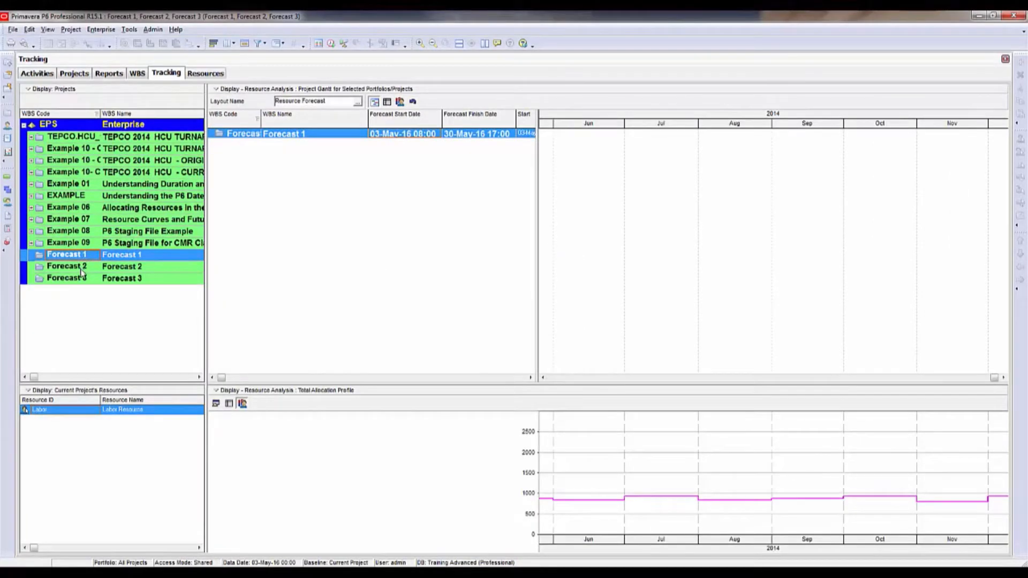
pyautogui.keyDown('ctrl'); pyautogui.click(81, 267); pyautogui.keyUp('ctrl')
pyautogui.keyDown('ctrl'); pyautogui.click(83, 279); pyautogui.keyUp('ctrl')
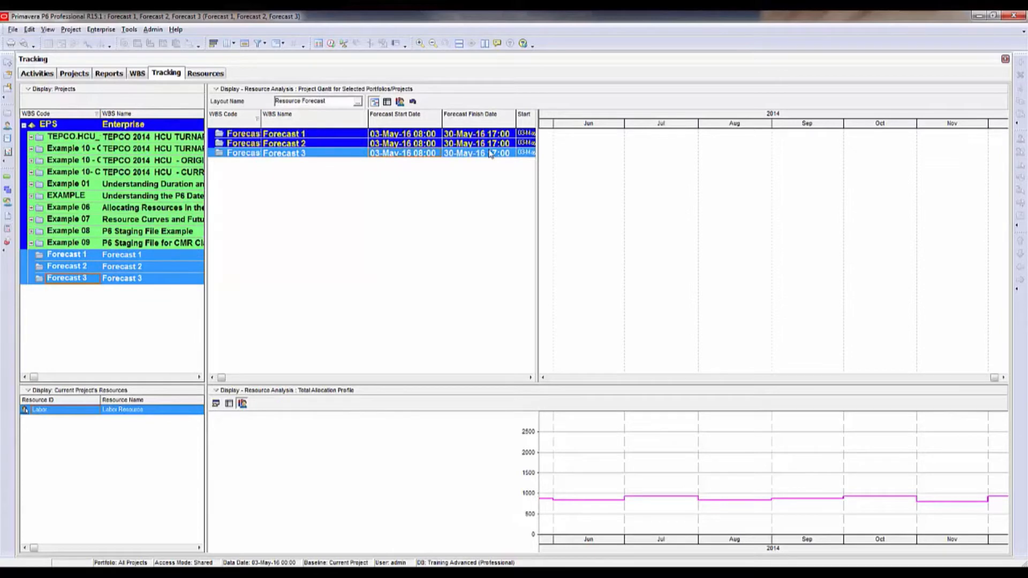
pyautogui.click(587, 146)
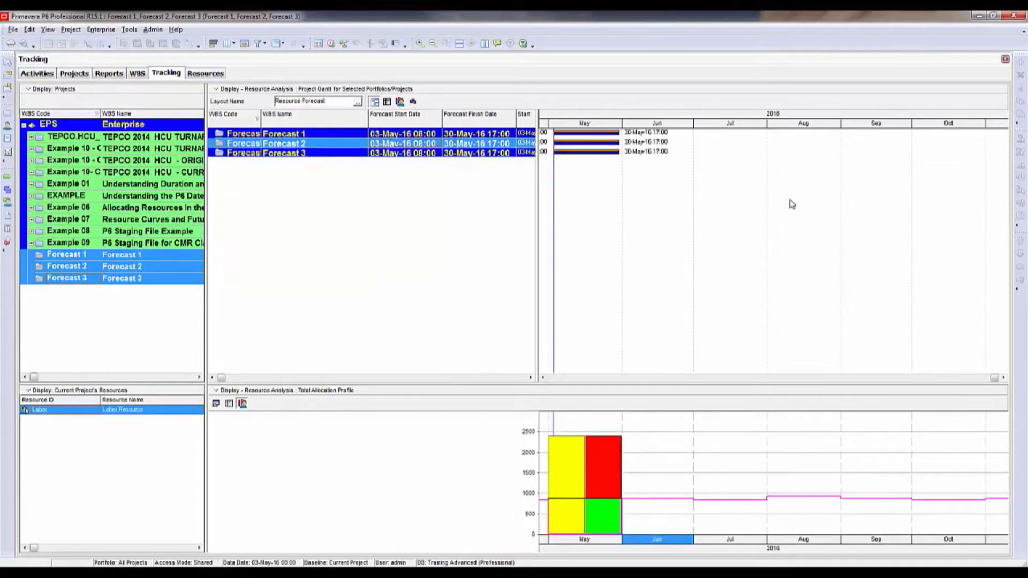
# Step: Examine the Forecast Bar definition in the tracking Gantt chart's bar settings, narrowing the Name column to reveal the bar previews
pyautogui.rightClick(647, 192)
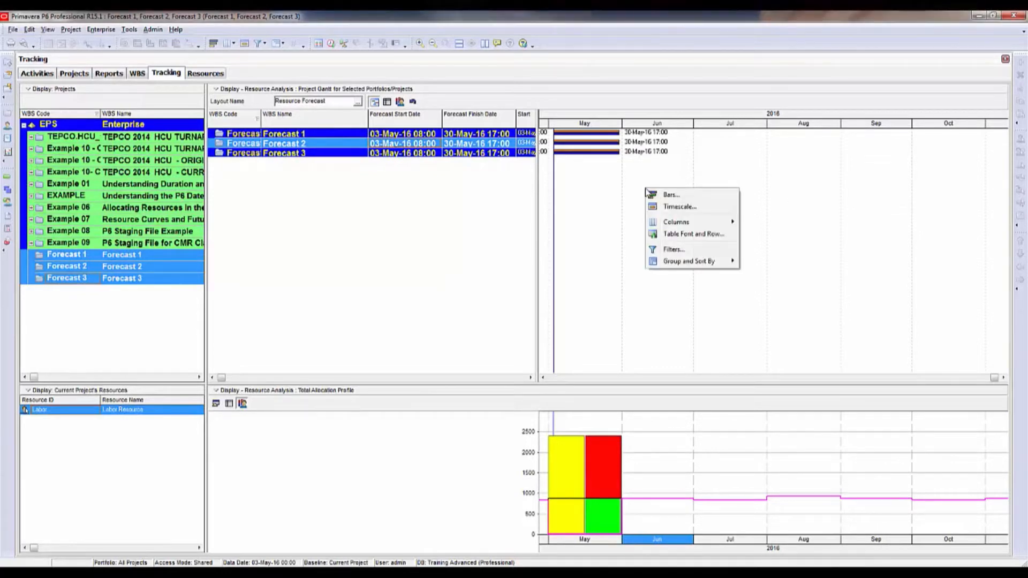
pyautogui.click(664, 195)
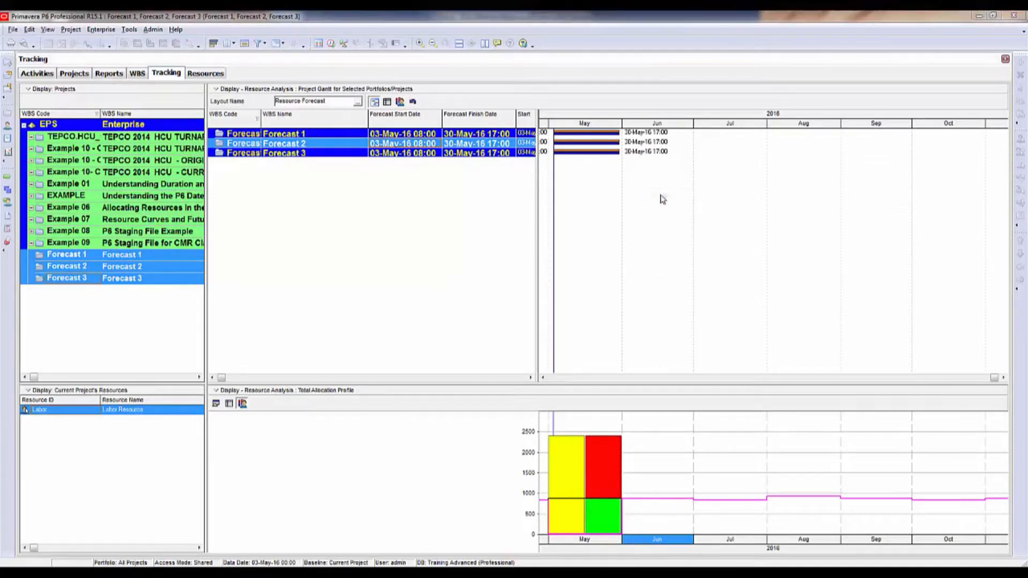
pyautogui.moveTo(754, 219); pyautogui.dragTo(766, 208)
pyautogui.moveTo(604, 225); pyautogui.dragTo(642, 224)
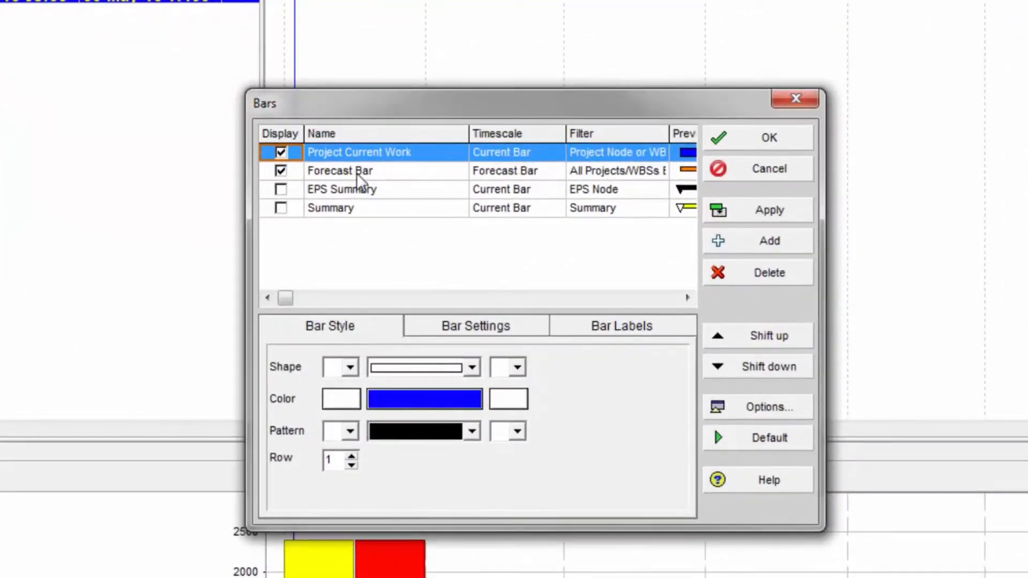
pyautogui.click(357, 174)
pyautogui.moveTo(469, 134); pyautogui.dragTo(414, 137)
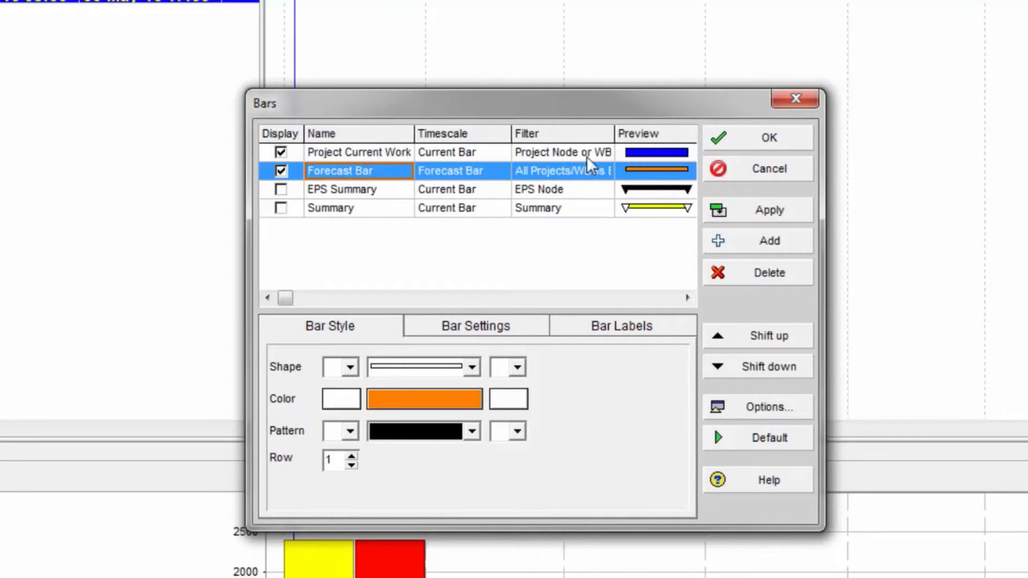
pyautogui.click(765, 143)
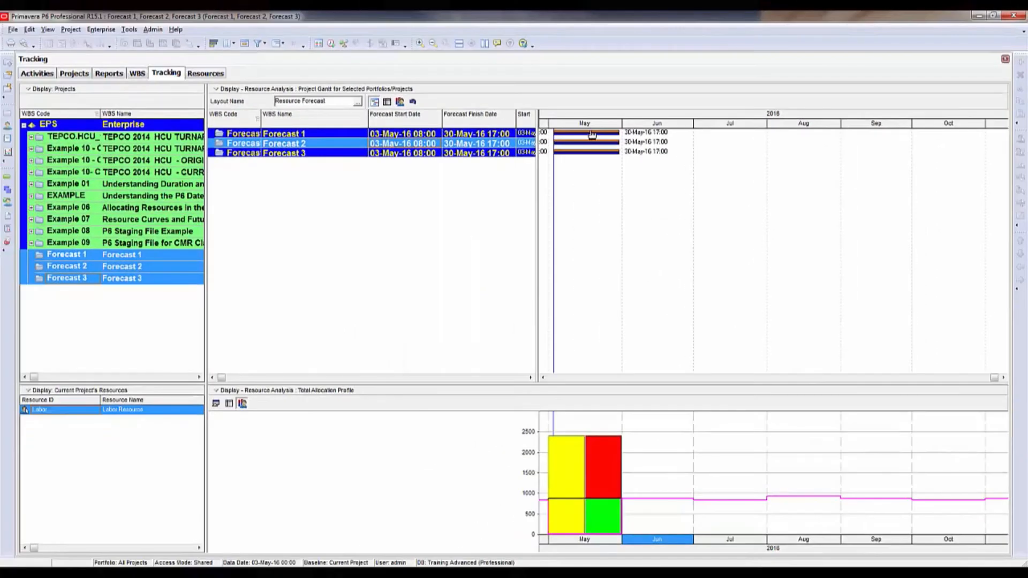
# Step: Shift the forecast bars of Forecast 1, 2 and 3 to start on 24-Jun-16, 08-Aug-16 and 20-May-16, and undo the forecast changes
pyautogui.moveTo(591, 134); pyautogui.dragTo(717, 133)
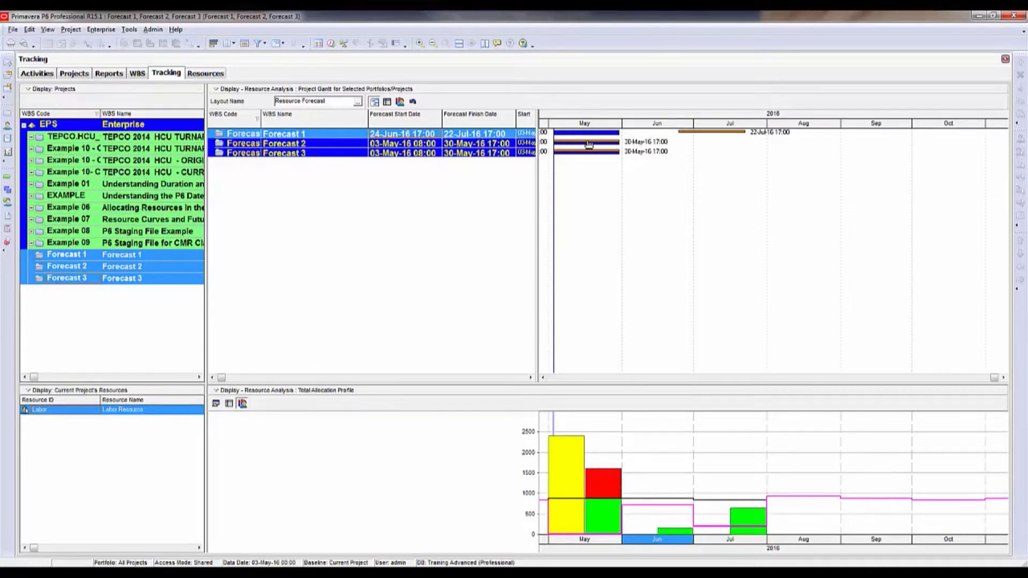
pyautogui.moveTo(590, 146); pyautogui.dragTo(821, 151)
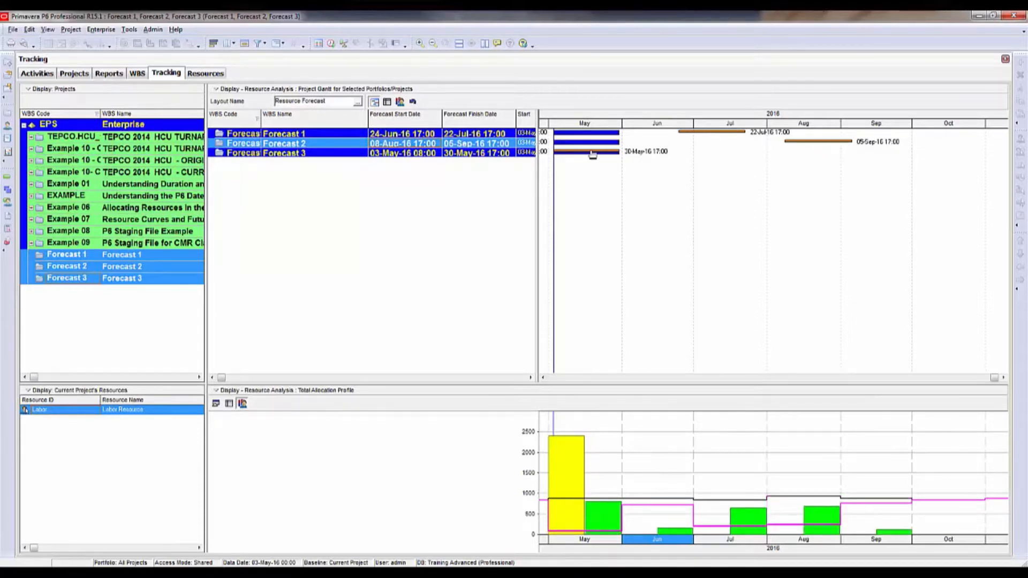
pyautogui.moveTo(591, 152); pyautogui.dragTo(637, 153)
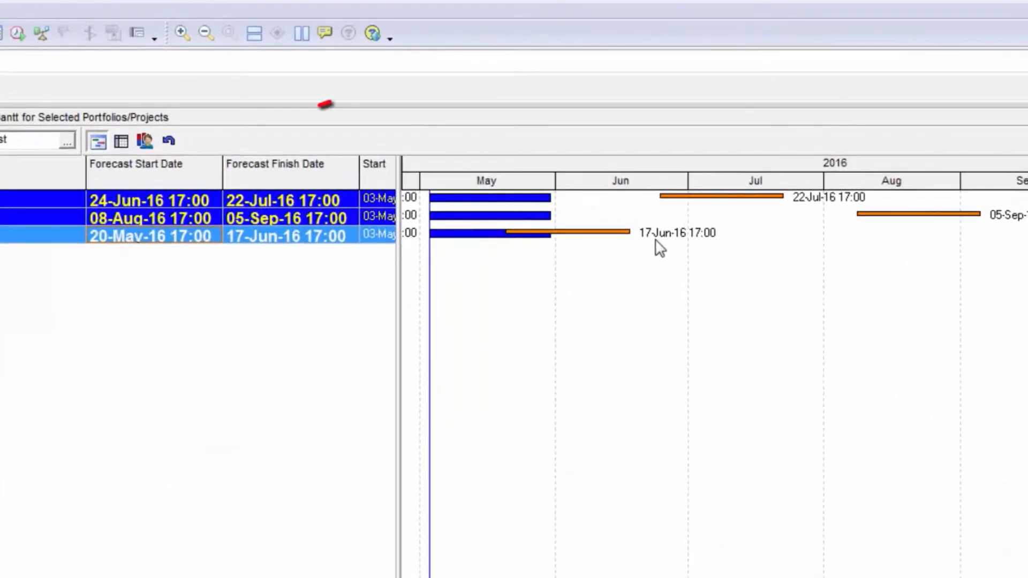
pyautogui.click(169, 140)
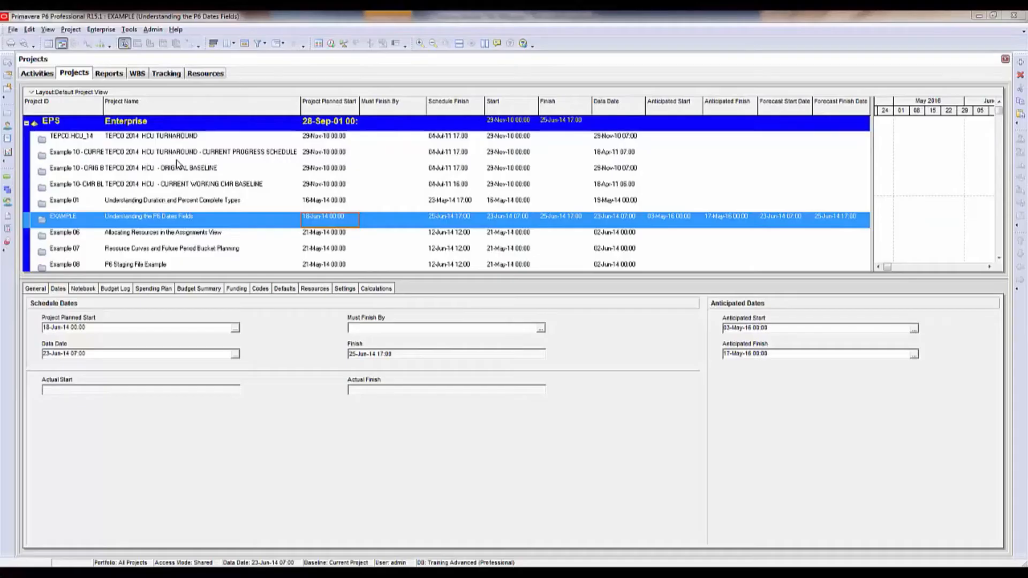
# Step: Preview the project layout for printing and open the Timescale Start choices in the page setup options
pyautogui.click(25, 45)
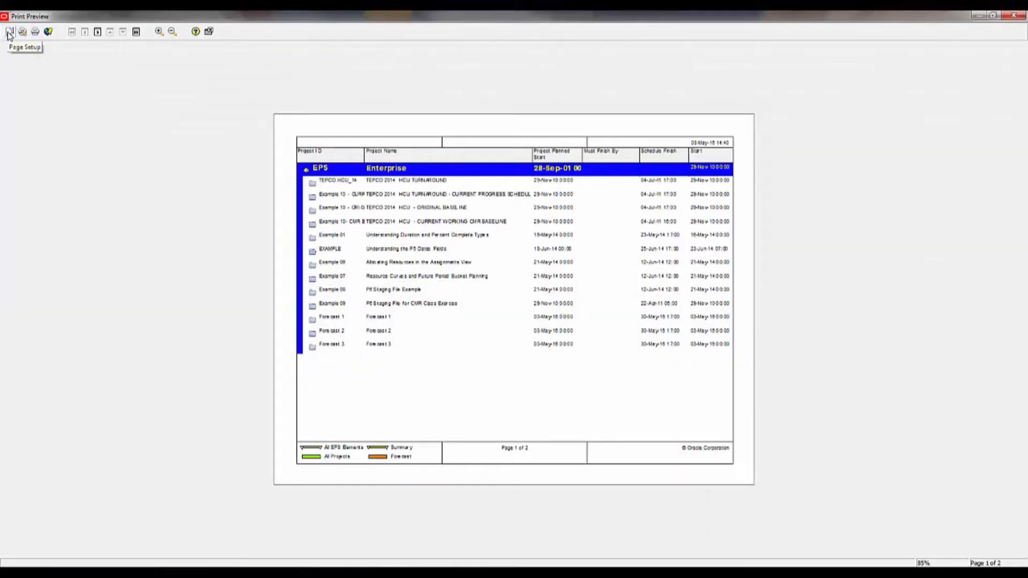
pyautogui.doubleClick(487, 142)
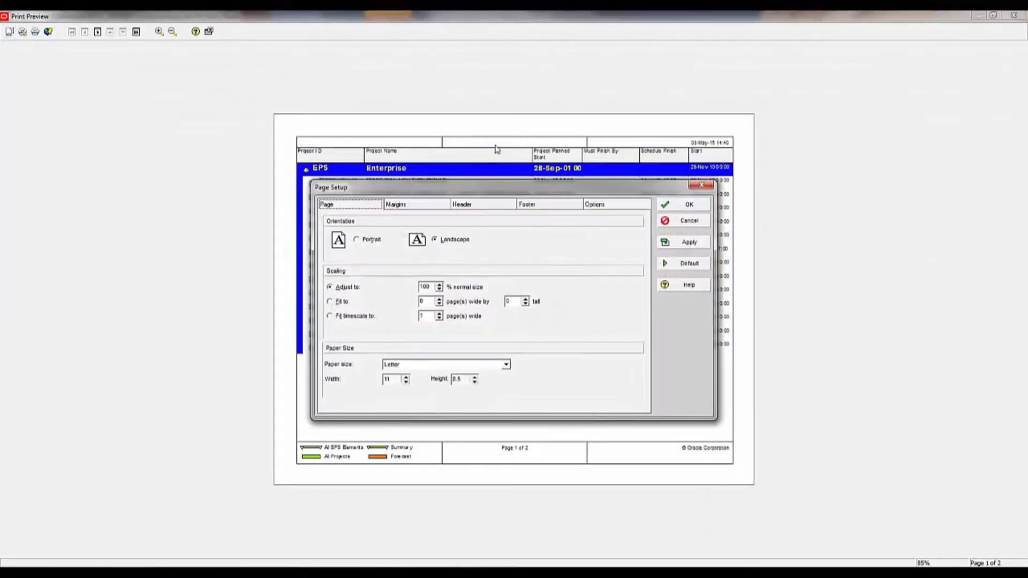
pyautogui.click(604, 205)
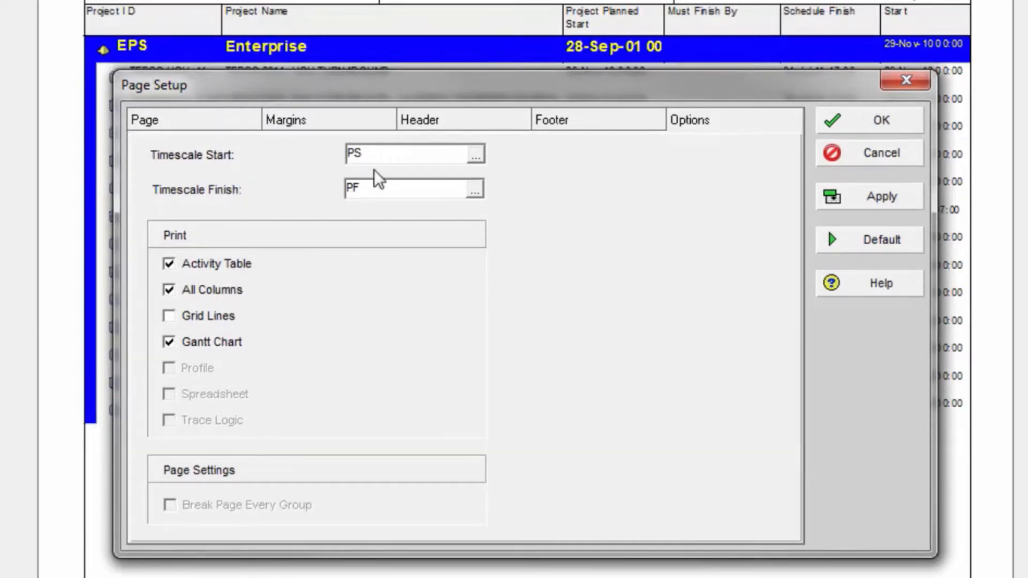
pyautogui.moveTo(395, 153); pyautogui.dragTo(303, 149)
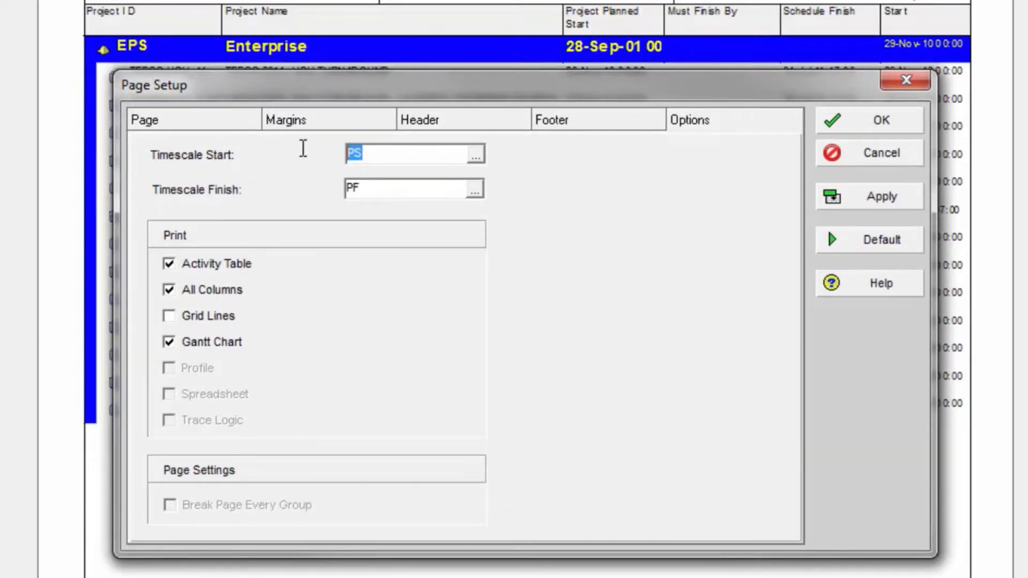
pyautogui.click(474, 156)
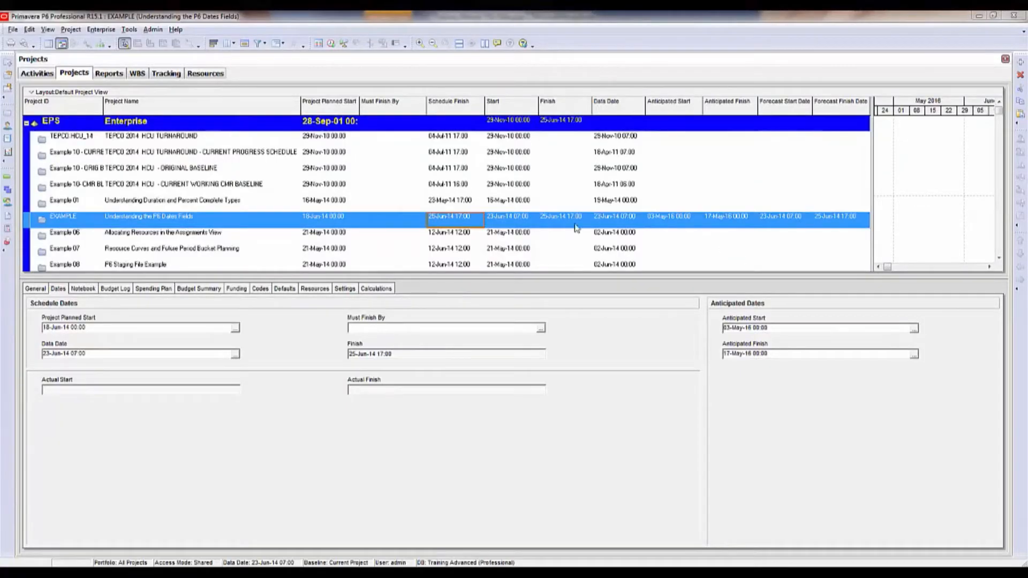
pyautogui.click(864, 411)
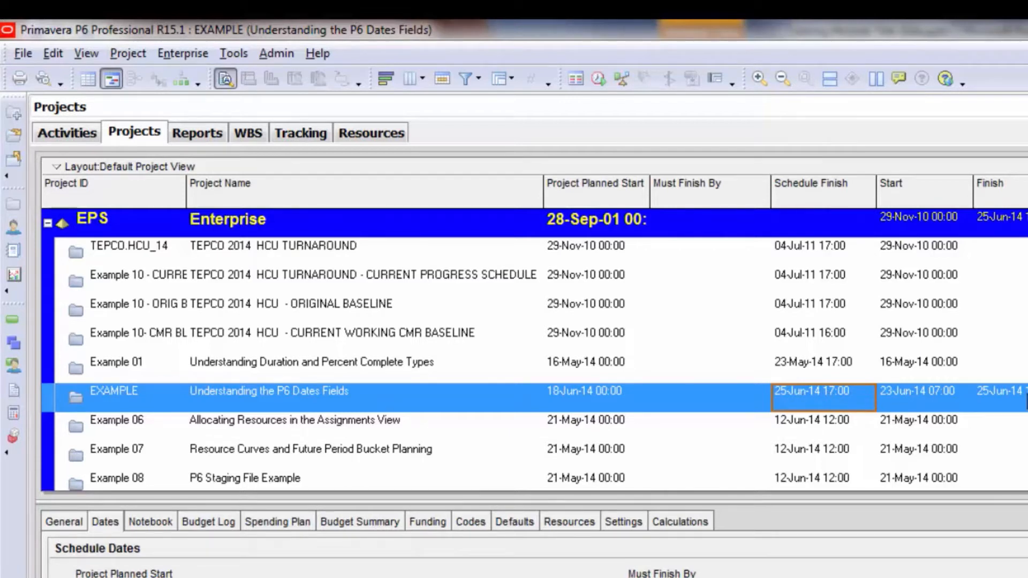
# Step: Compare the Finish, Schedule Finish, Start and Project Planned Start dates of the EXAMPLE project
pyautogui.click(998, 397)
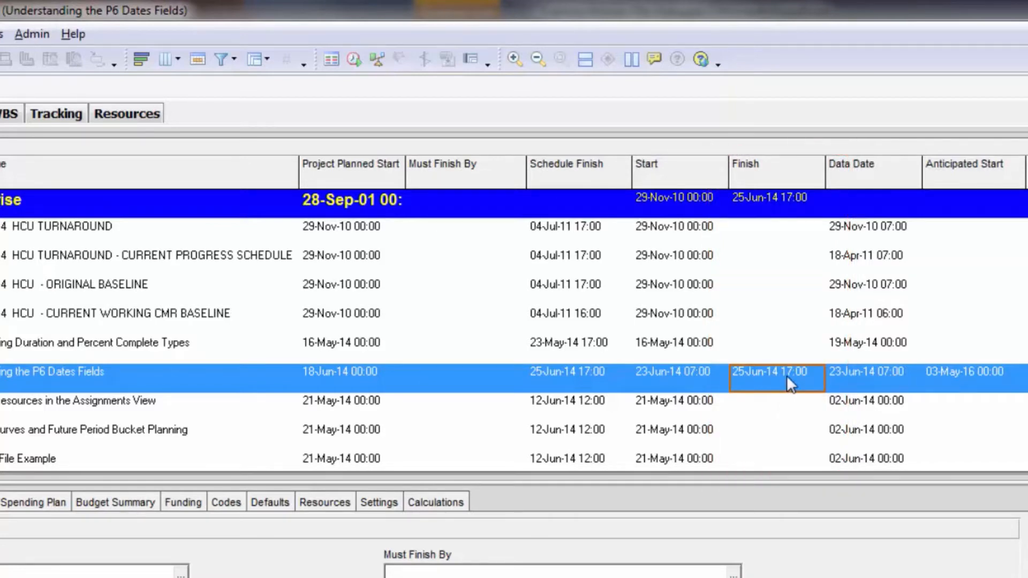
pyautogui.click(577, 371)
pyautogui.click(712, 382)
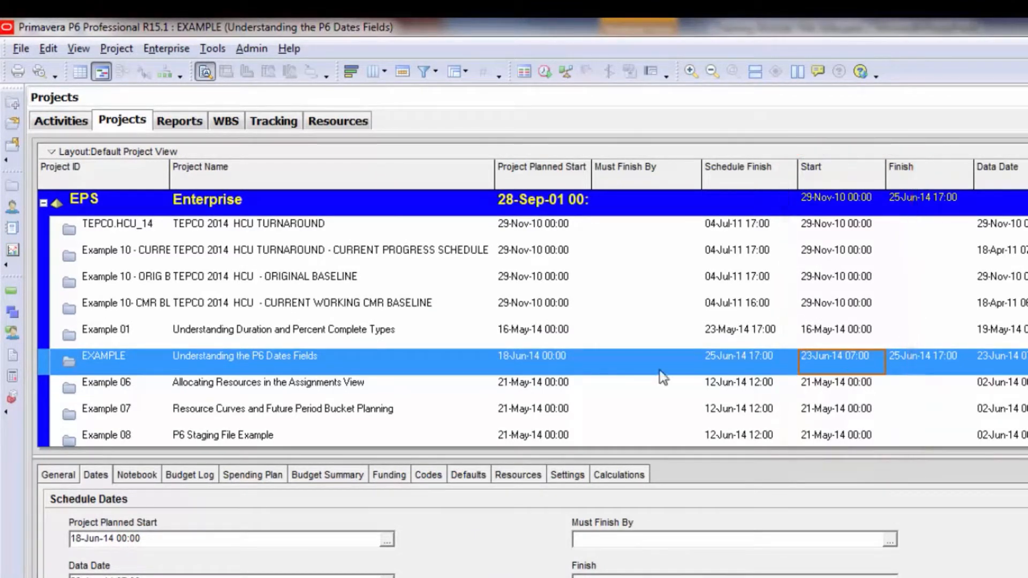
pyautogui.click(519, 368)
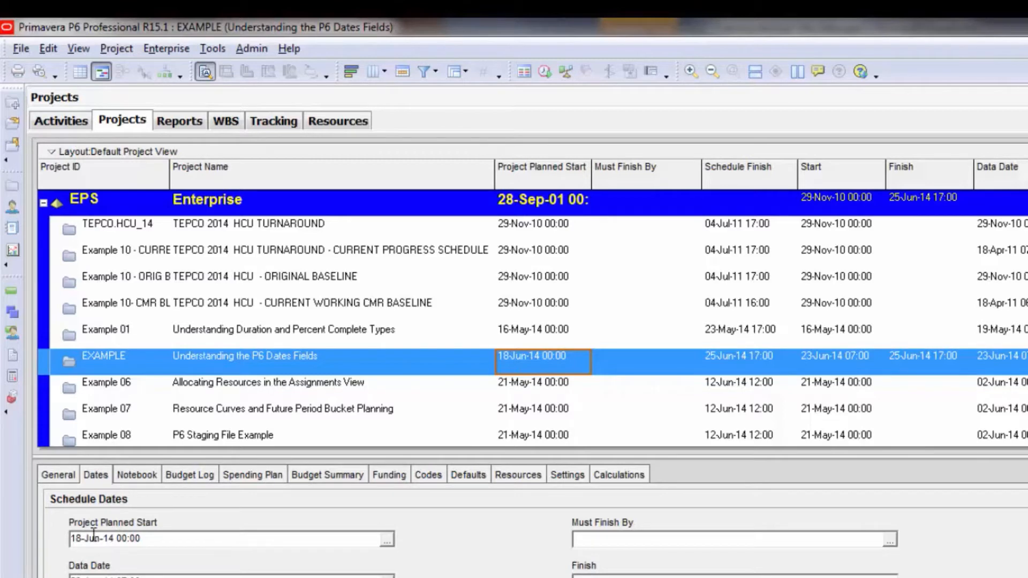
pyautogui.click(865, 363)
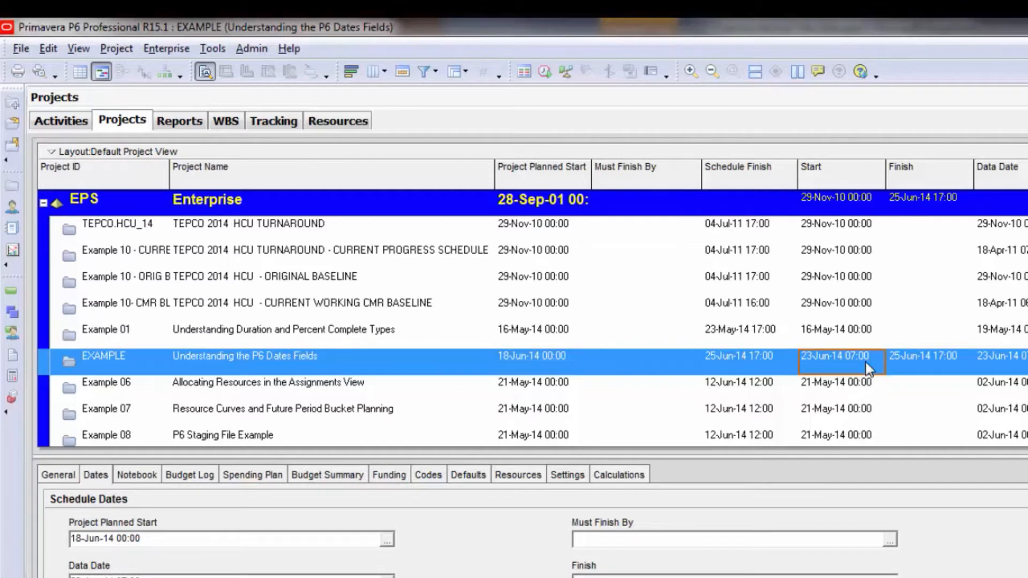
pyautogui.click(545, 362)
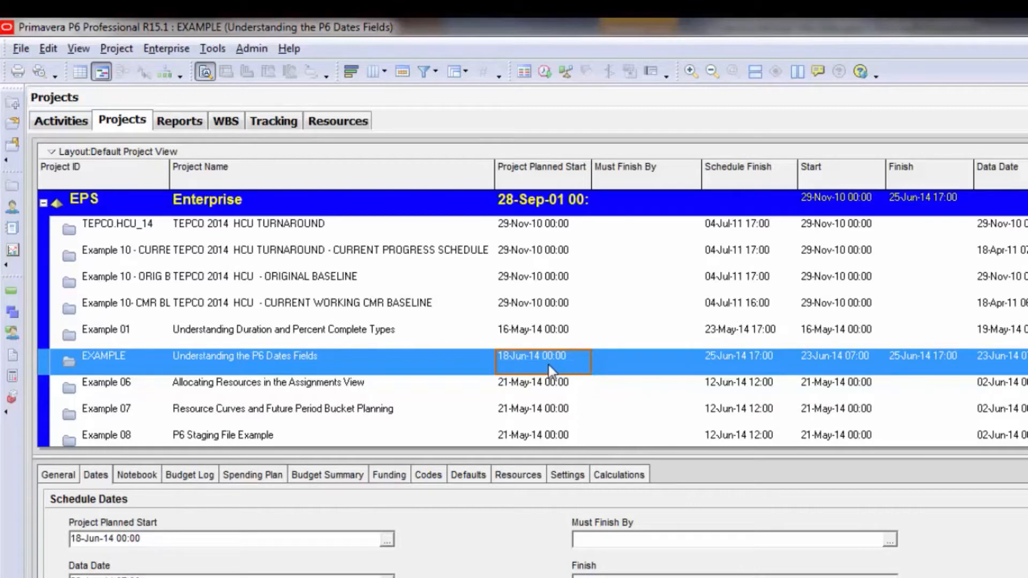
pyautogui.click(855, 367)
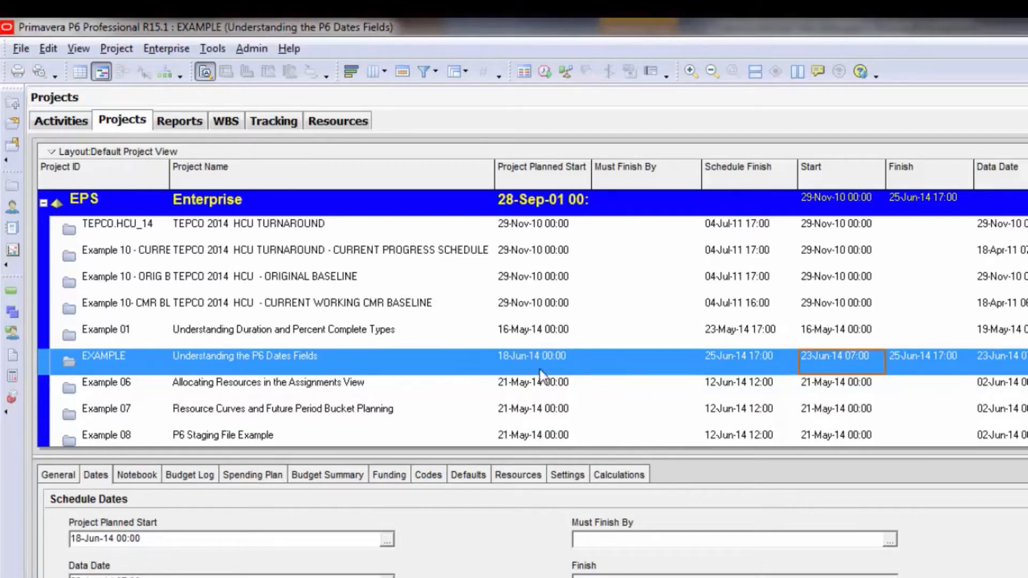
pyautogui.click(560, 362)
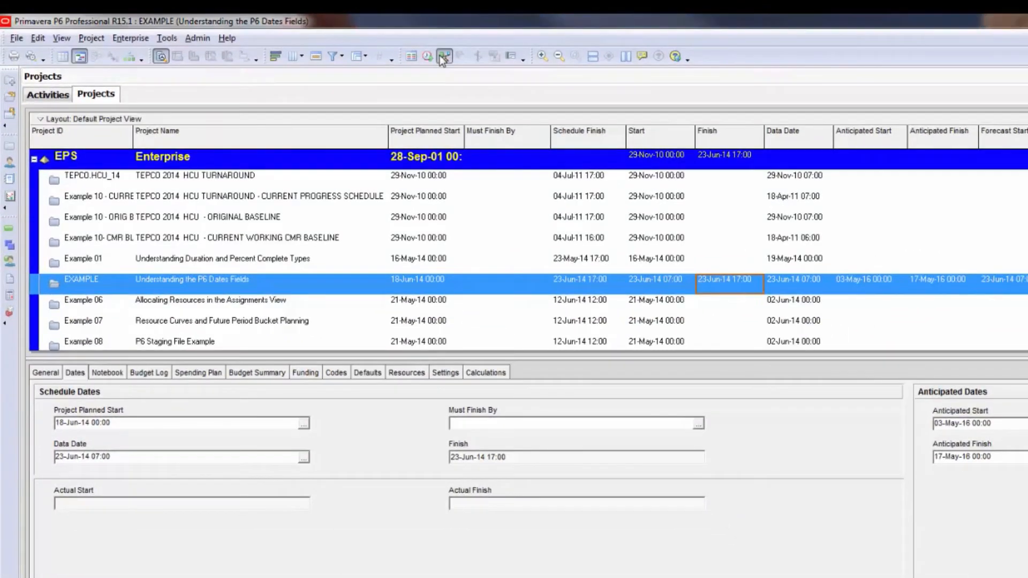
# Step: Level all resources of the EXAMPLE project, preserving scheduled early and late dates, and check the project's Finish date
pyautogui.click(444, 56)
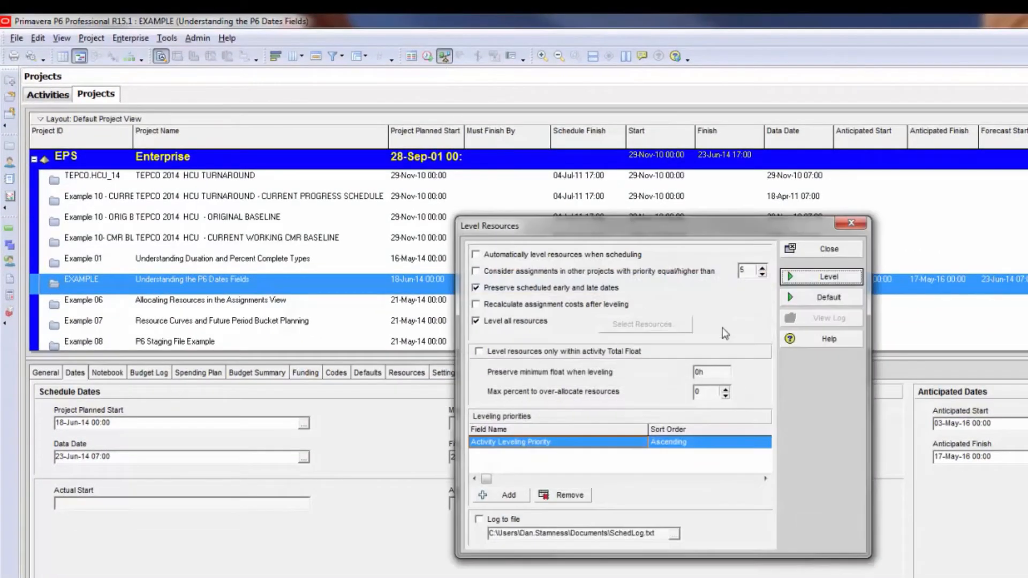
pyautogui.click(829, 278)
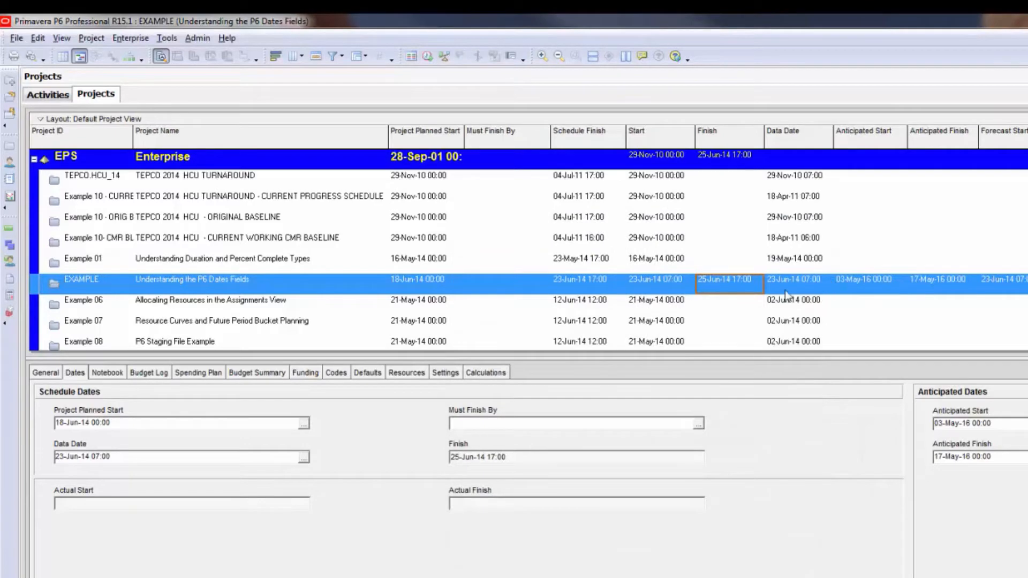
pyautogui.click(736, 284)
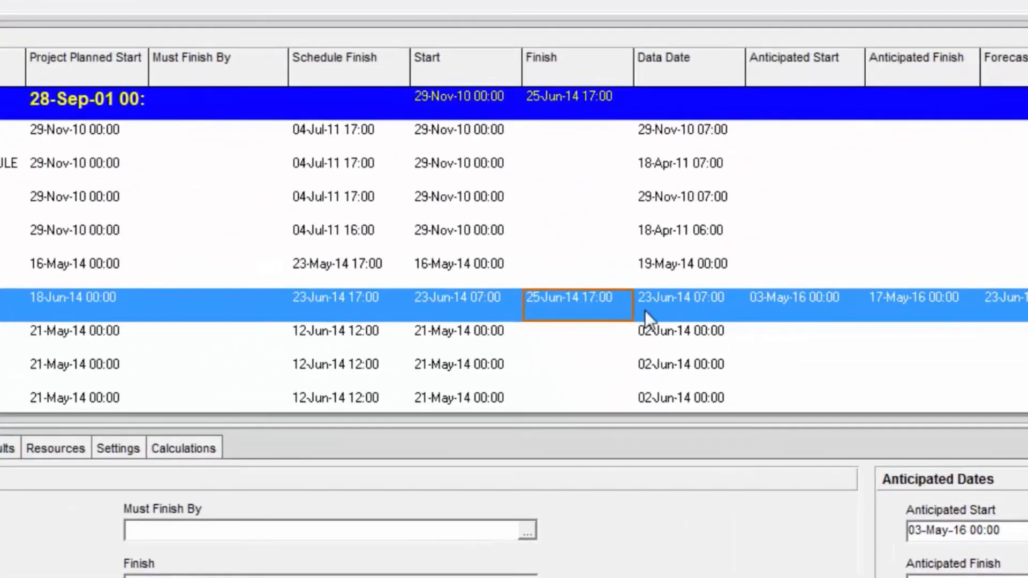
# Step: Compare the EXAMPLE project's Data Date with the Current Data Date in the Schedule settings, leaving the project unscheduled
pyautogui.click(645, 310)
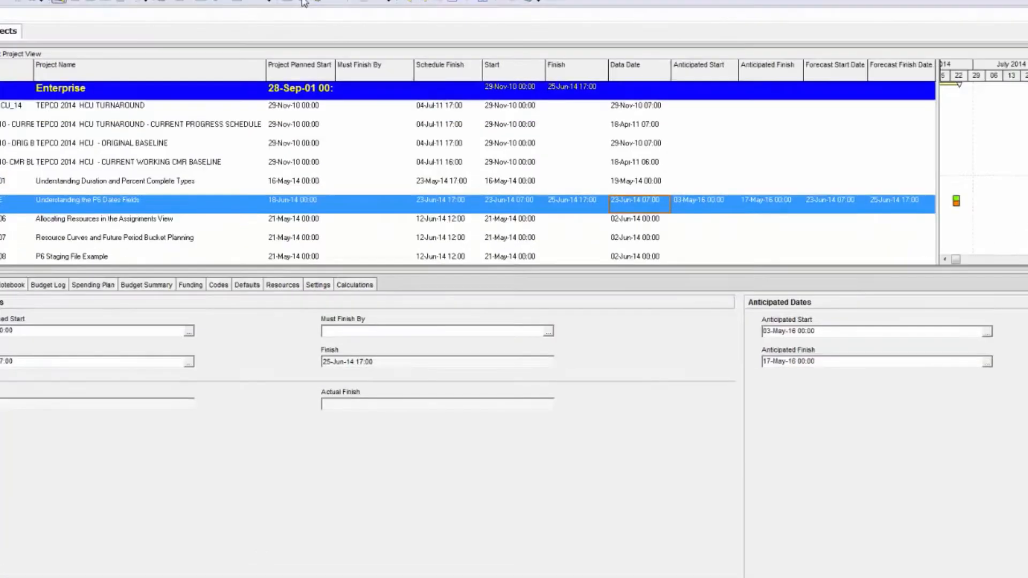
pyautogui.click(302, 3)
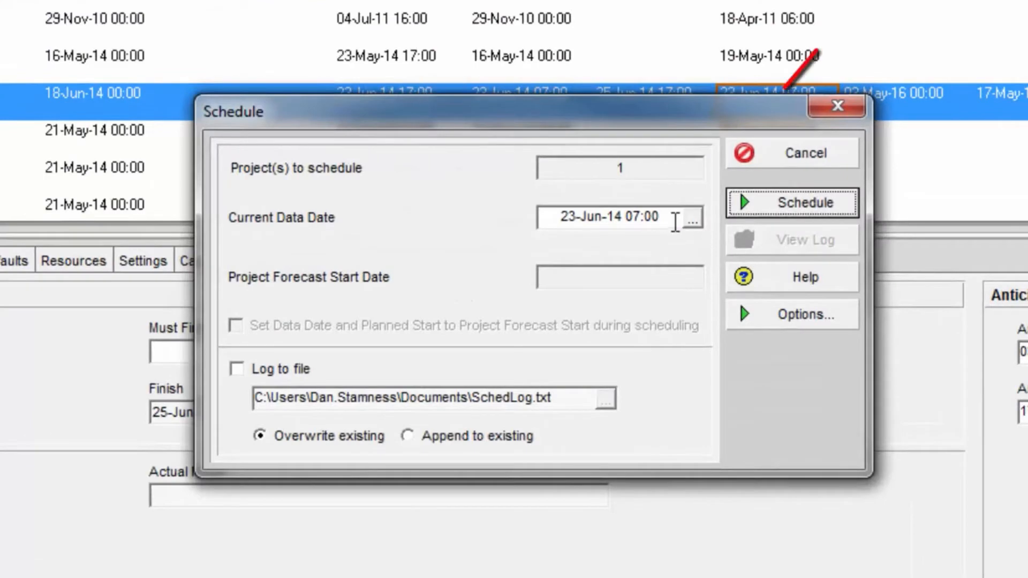
pyautogui.moveTo(673, 220); pyautogui.dragTo(538, 216)
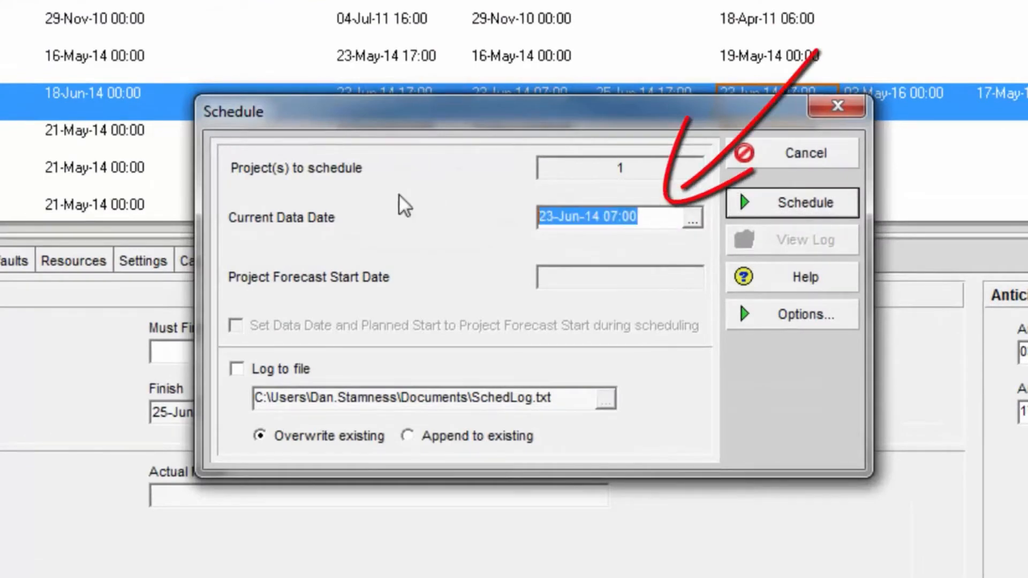
pyautogui.click(796, 161)
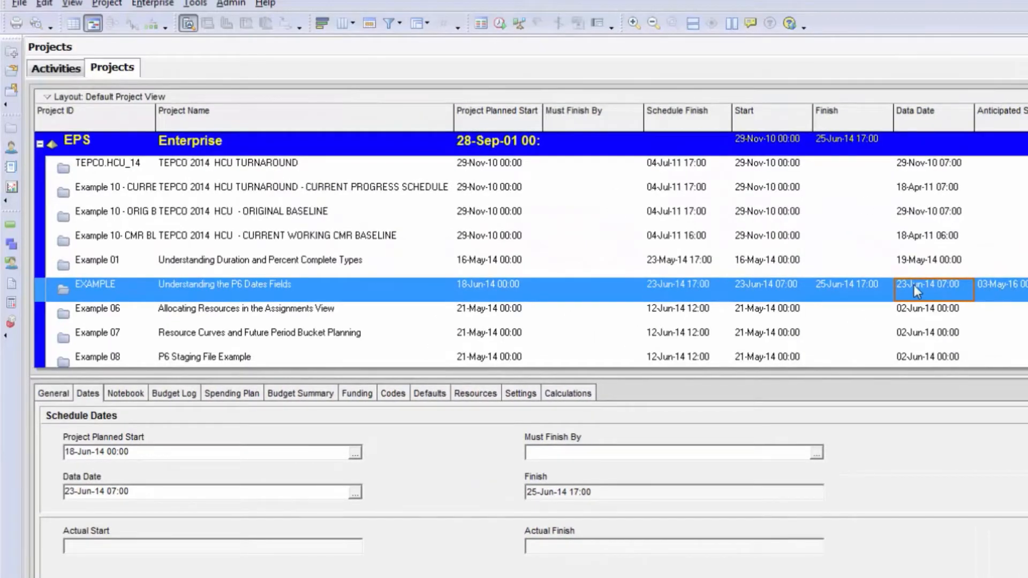
# Step: Compare the data dates of the CMR baseline, Example 01 and EXAMPLE projects, and check EXAMPLE's Current Data Date in the Schedule settings
pyautogui.click(942, 242)
pyautogui.keyDown('shift'); pyautogui.click(942, 266); pyautogui.keyUp('shift')
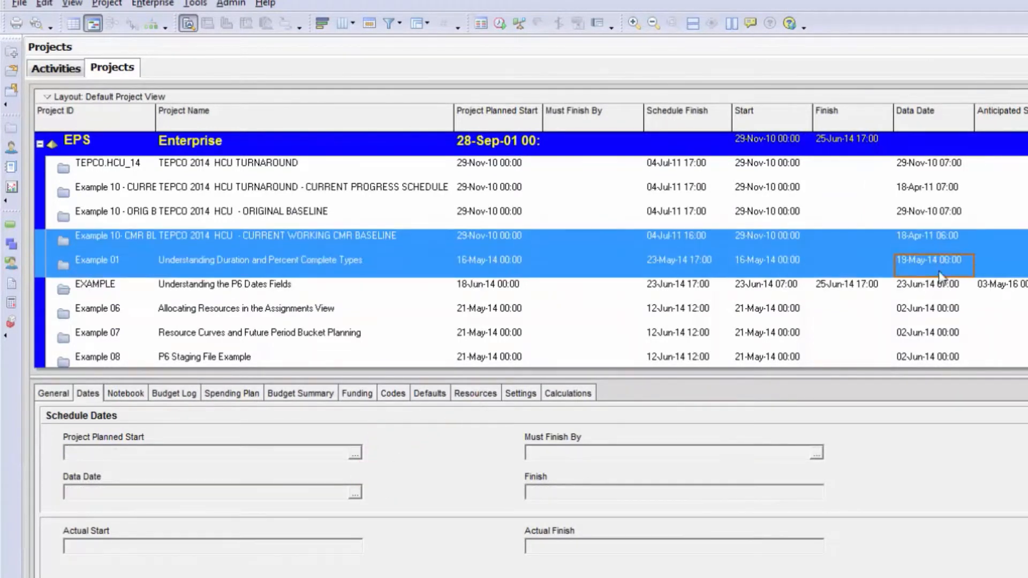
pyautogui.keyDown('shift'); pyautogui.click(944, 293); pyautogui.keyUp('shift')
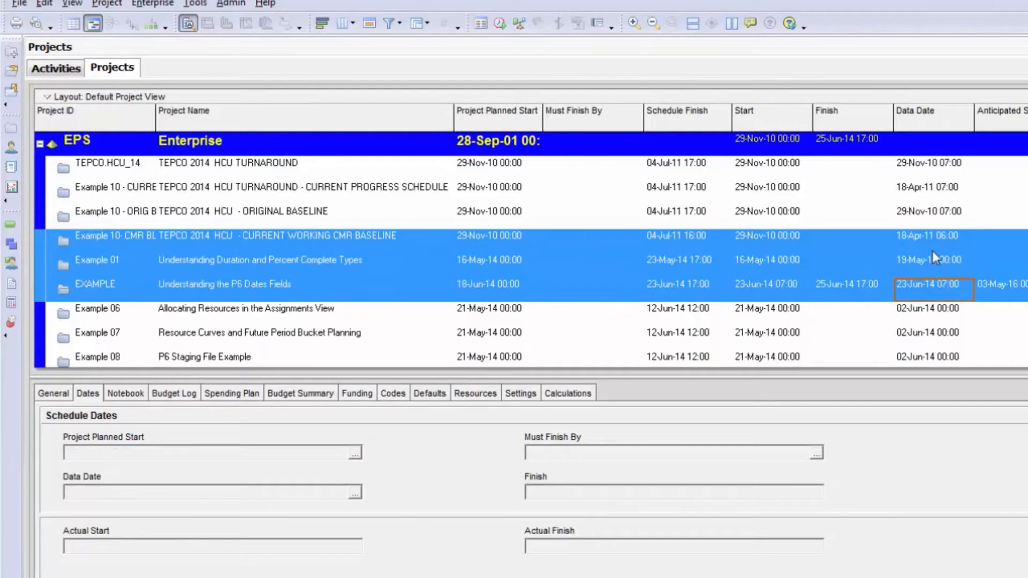
pyautogui.click(931, 283)
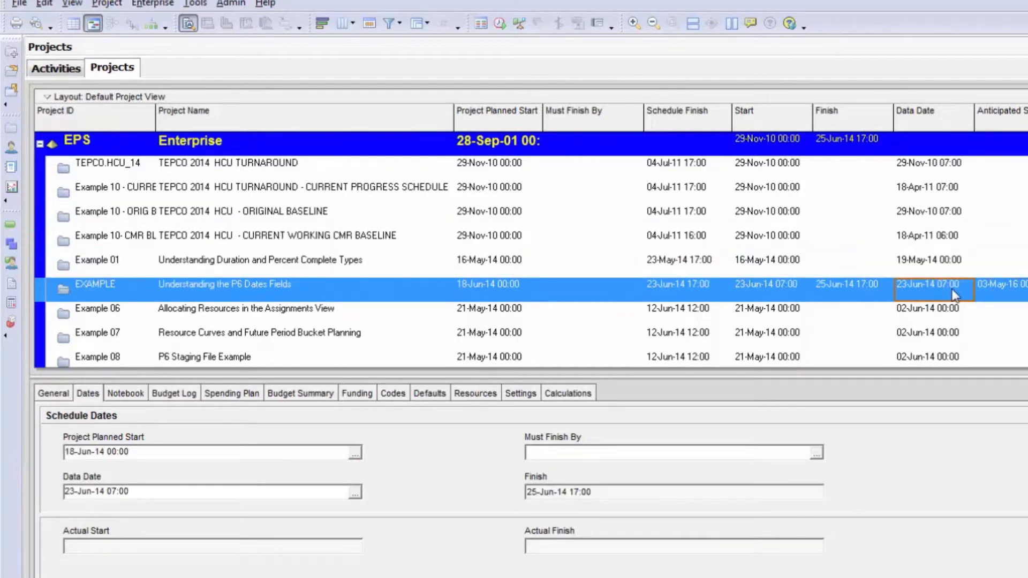
pyautogui.click(498, 23)
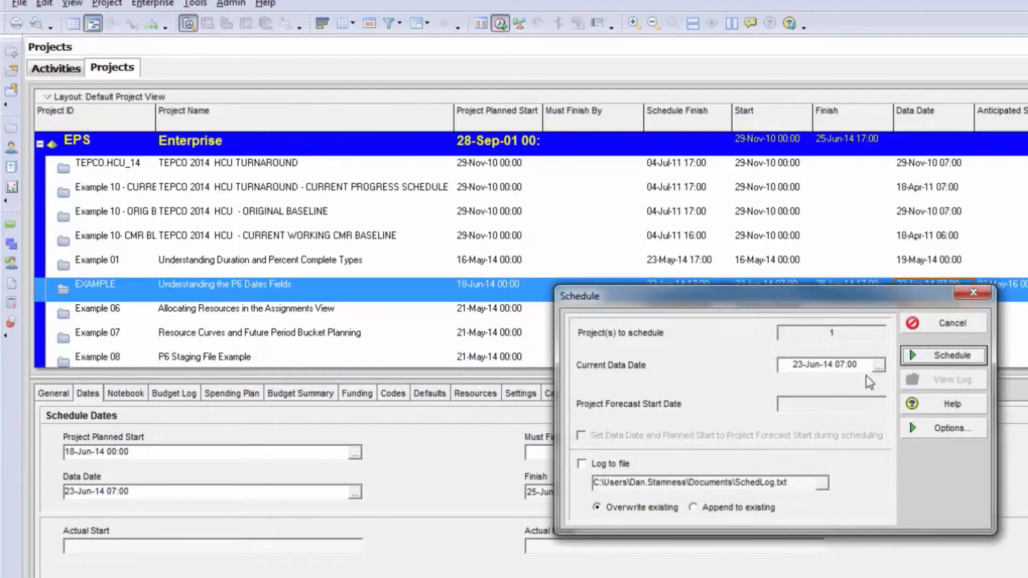
pyautogui.moveTo(862, 364); pyautogui.dragTo(740, 352)
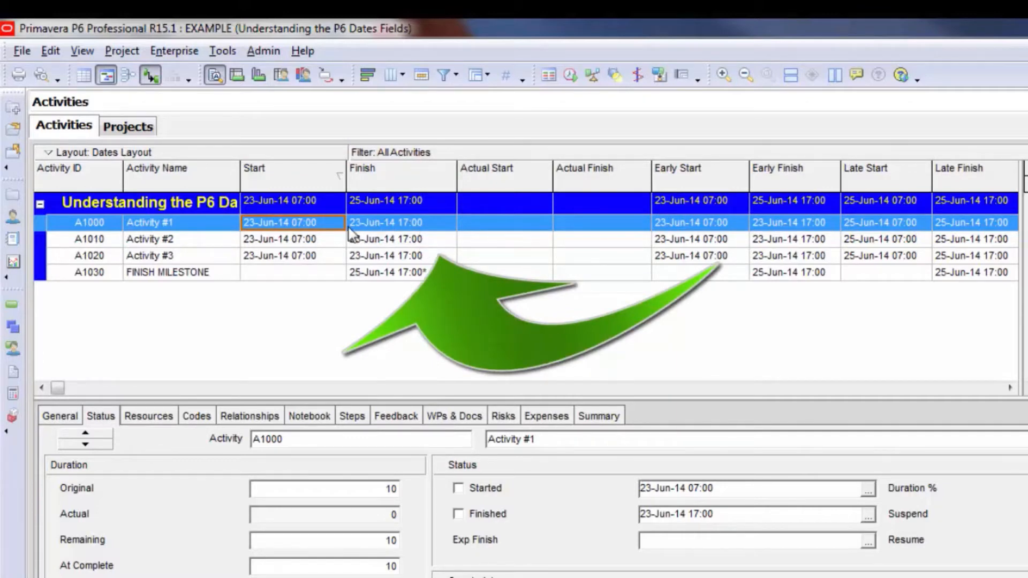
# Step: Mark Activity #1 as started on 23-Jun-14 07:00 and finished on 23-Jun-14 17:00
pyautogui.click(458, 489)
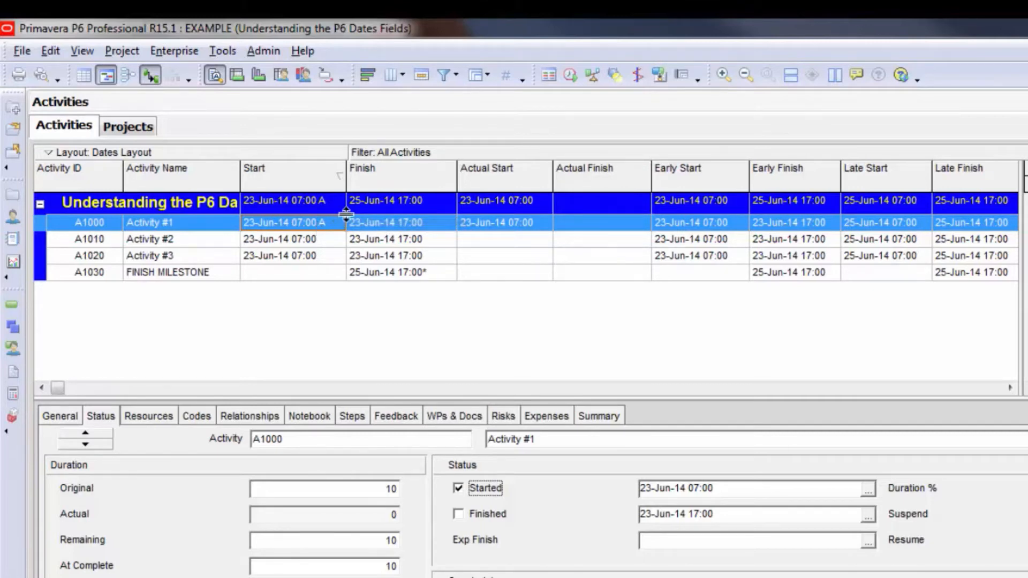
pyautogui.click(463, 516)
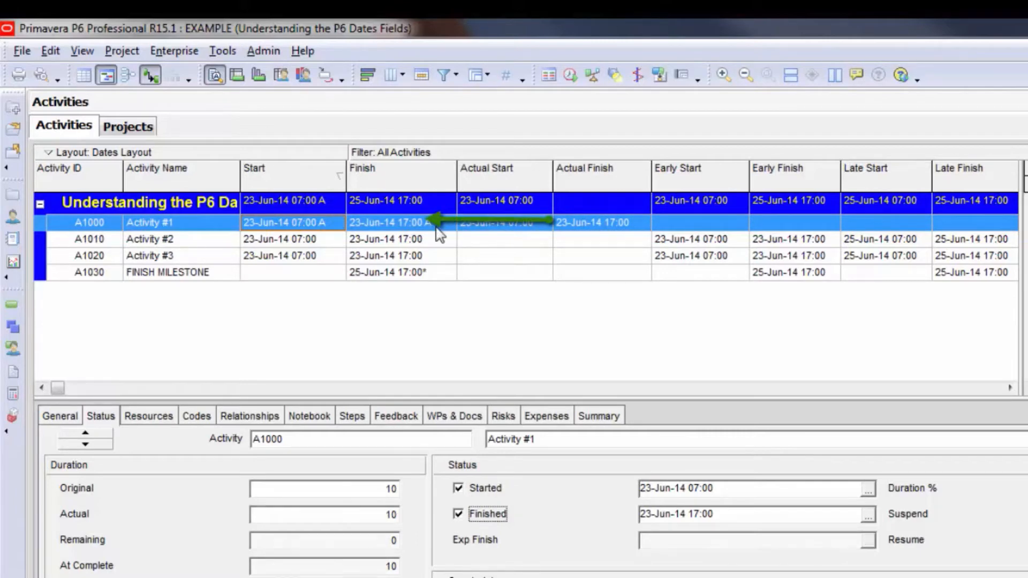
# Step: Give Activity #2 a primary Start On constraint dated 25-Jun-14 07:00
pyautogui.click(428, 239)
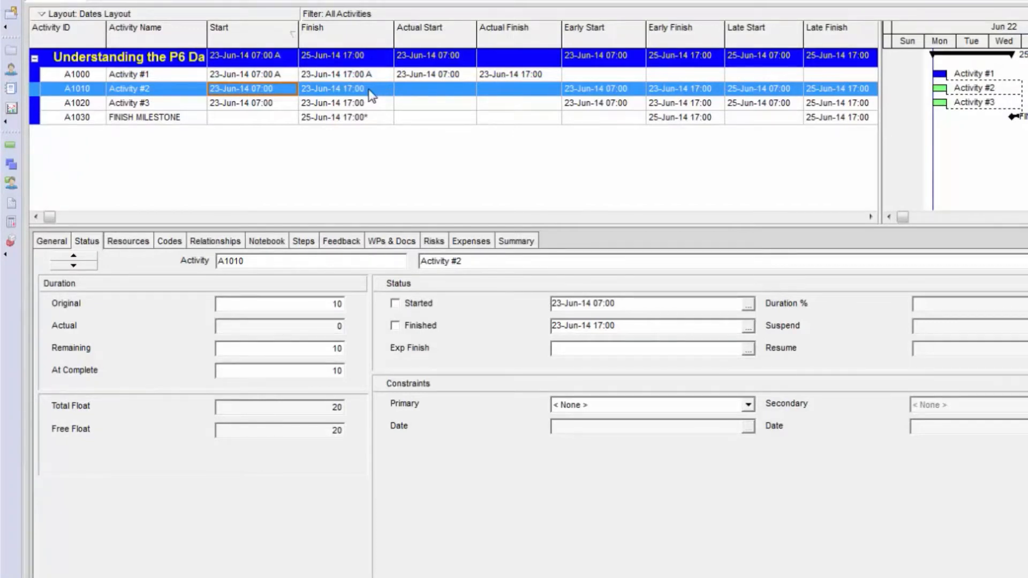
pyautogui.click(748, 404)
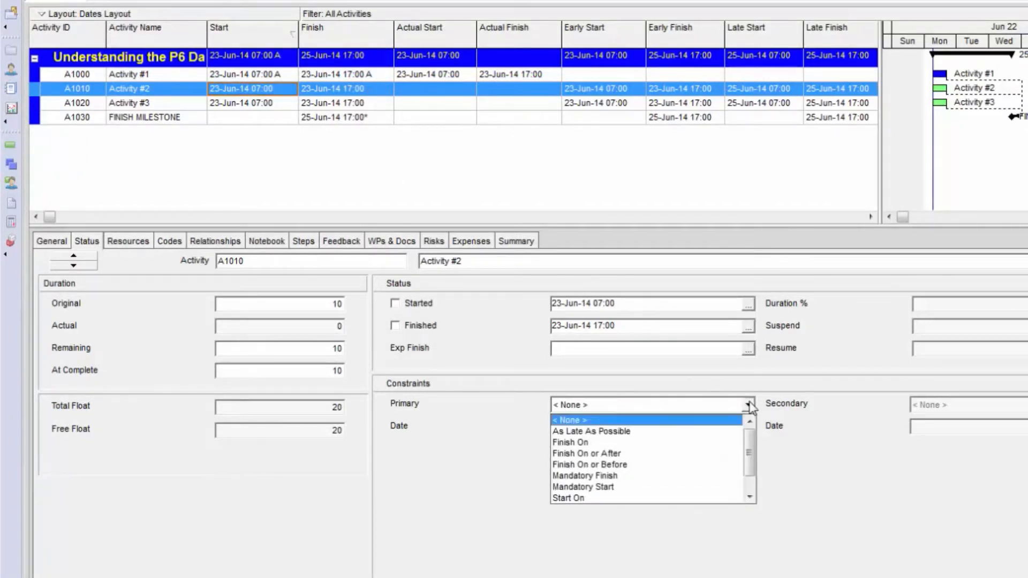
pyautogui.click(618, 498)
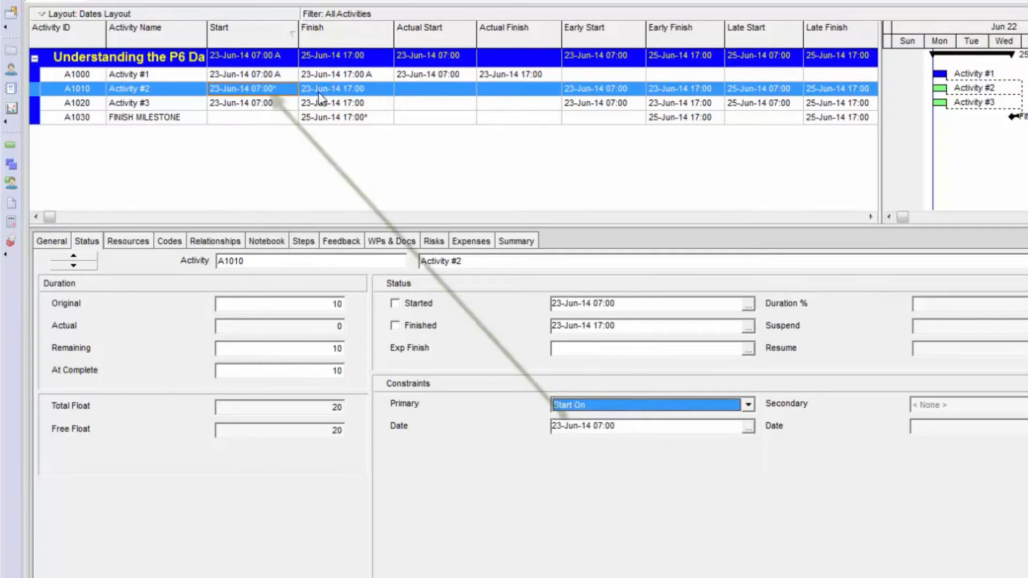
pyautogui.click(270, 91)
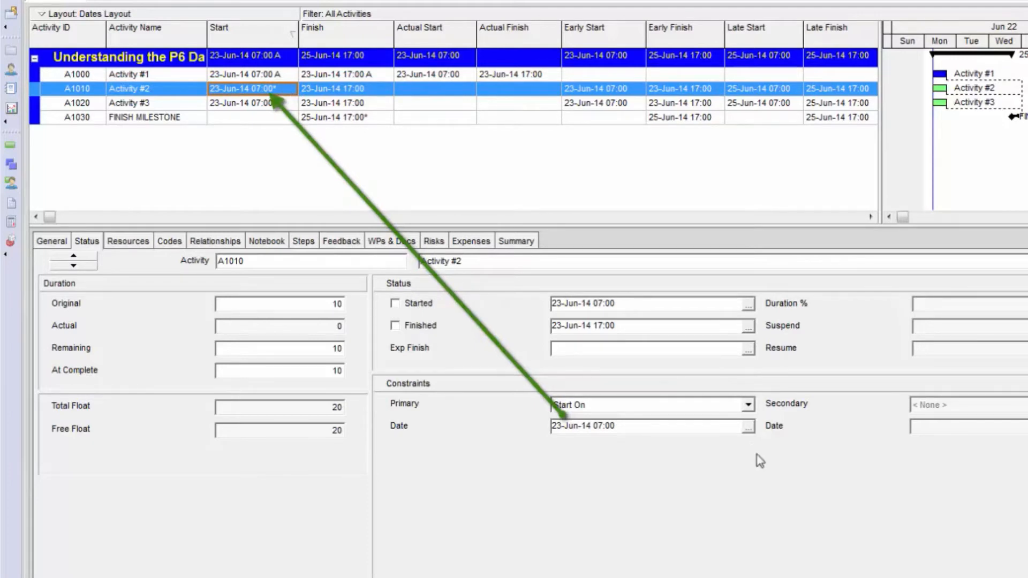
pyautogui.click(748, 427)
pyautogui.click(664, 297)
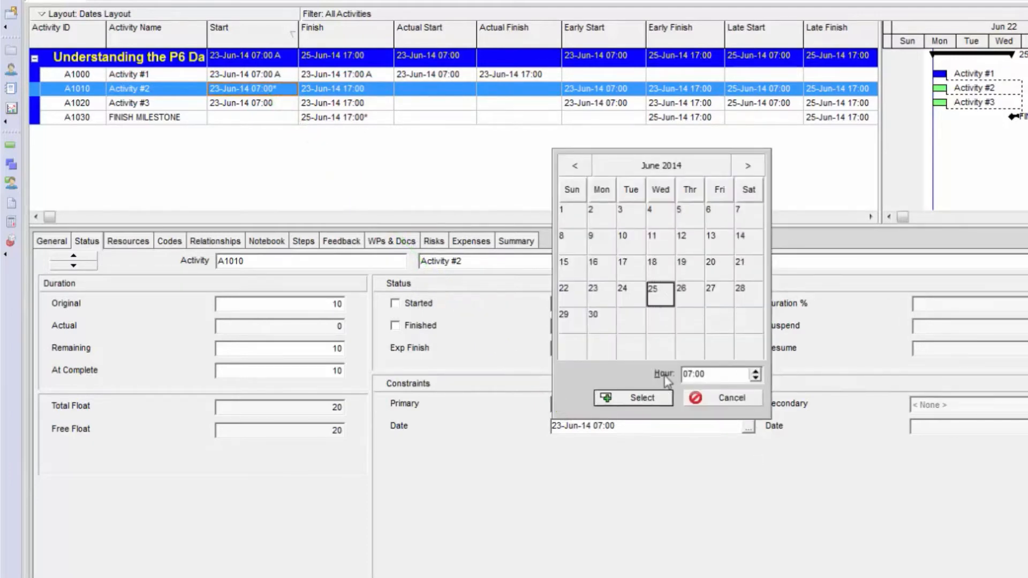
pyautogui.click(662, 398)
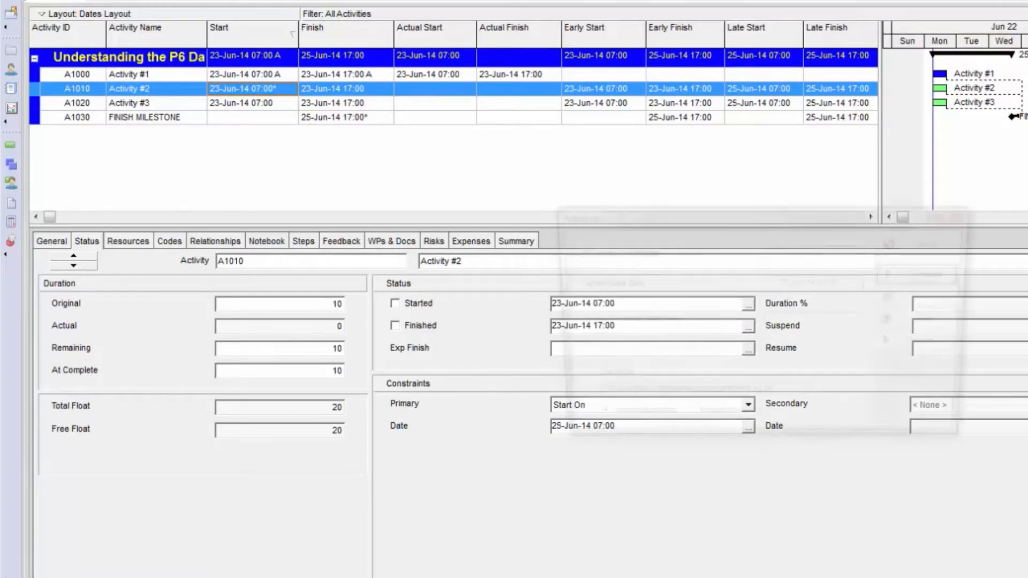
# Step: Reschedule the project and compare Activity #2's constraint date with its Start date
pyautogui.press('F9')
pyautogui.press('Return')
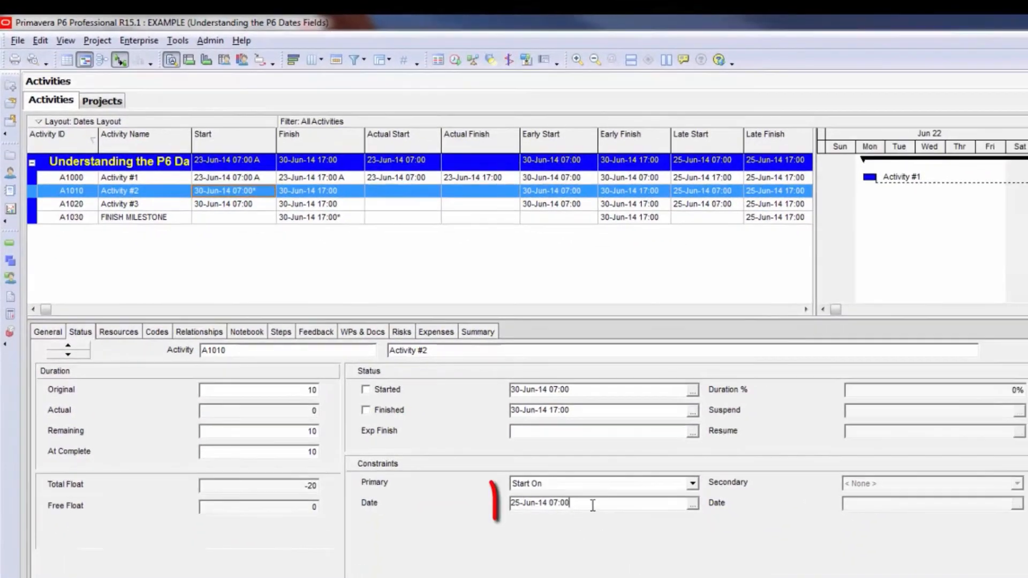
pyautogui.moveTo(592, 505); pyautogui.dragTo(509, 503)
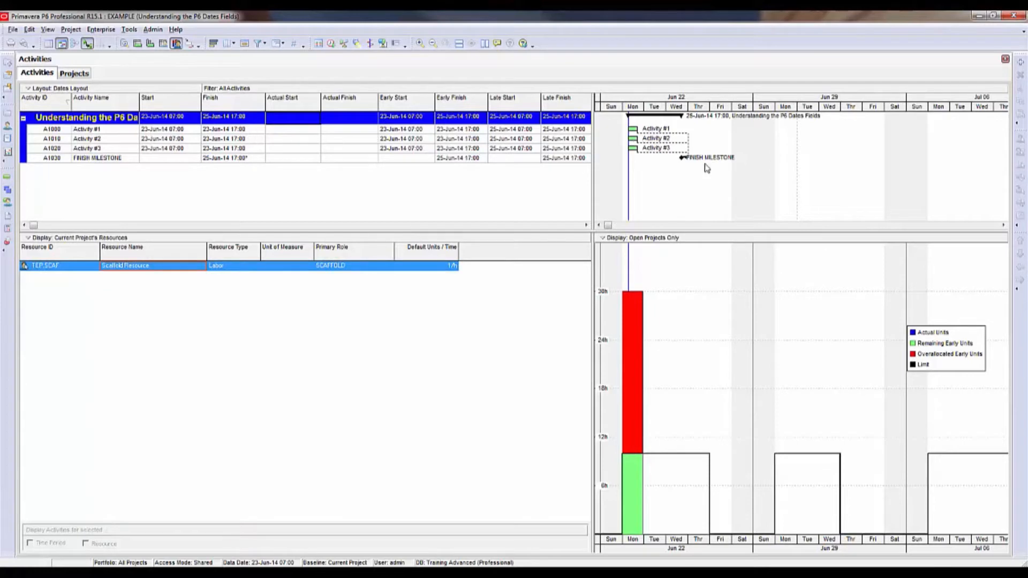
# Step: Level all resources only within activity Total Float, preserving the scheduled early and late dates
pyautogui.click(258, 133)
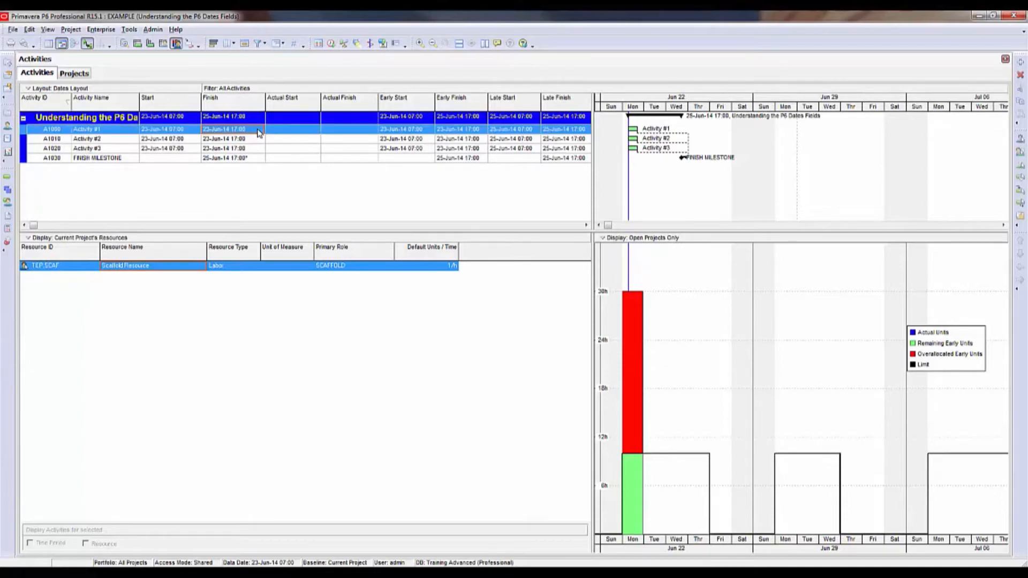
pyautogui.click(332, 45)
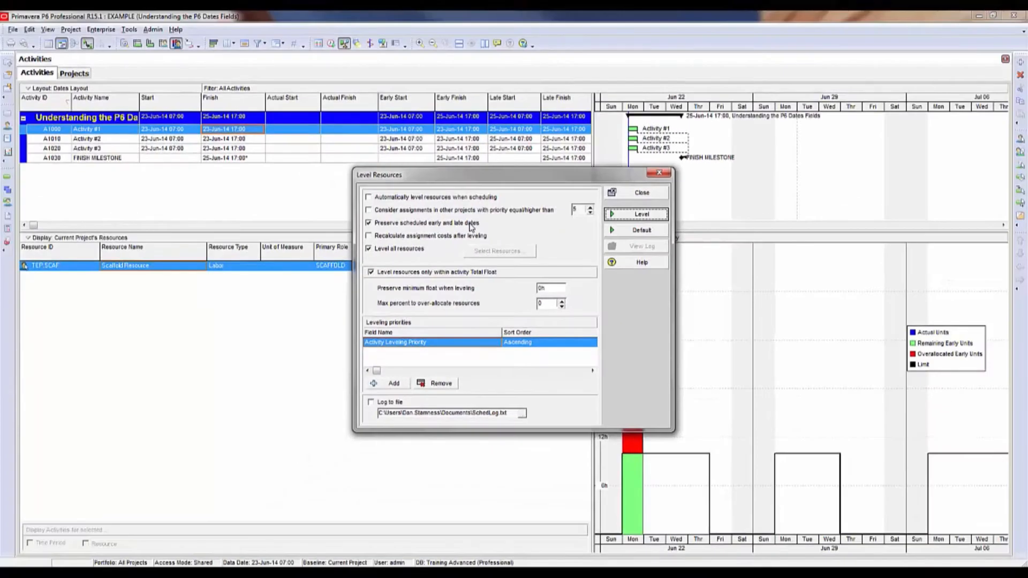
pyautogui.click(649, 215)
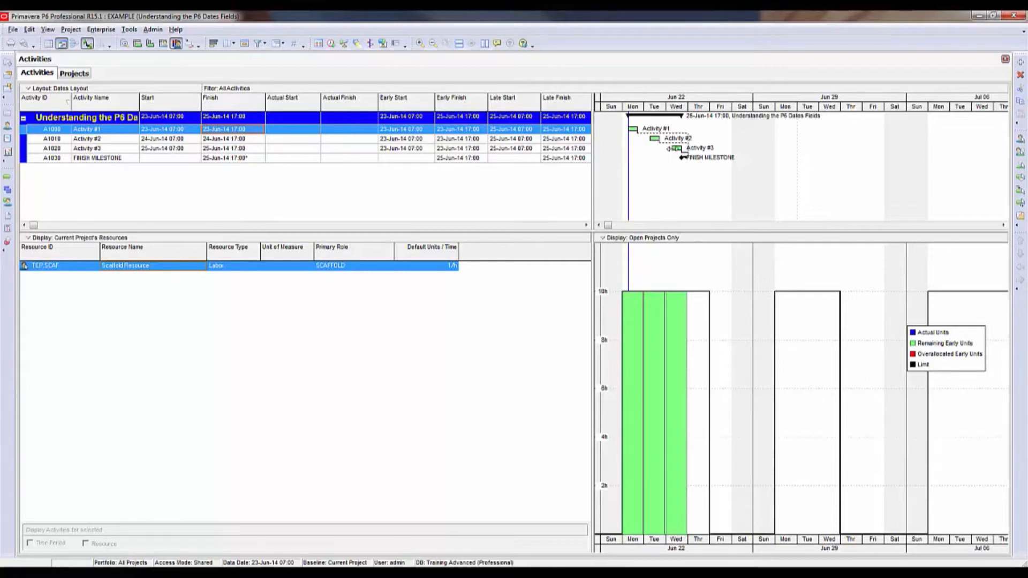
# Step: Examine the Start and Finish dates of Activity #1, Activity #2 and Activity #3 after leveling
pyautogui.click(162, 130)
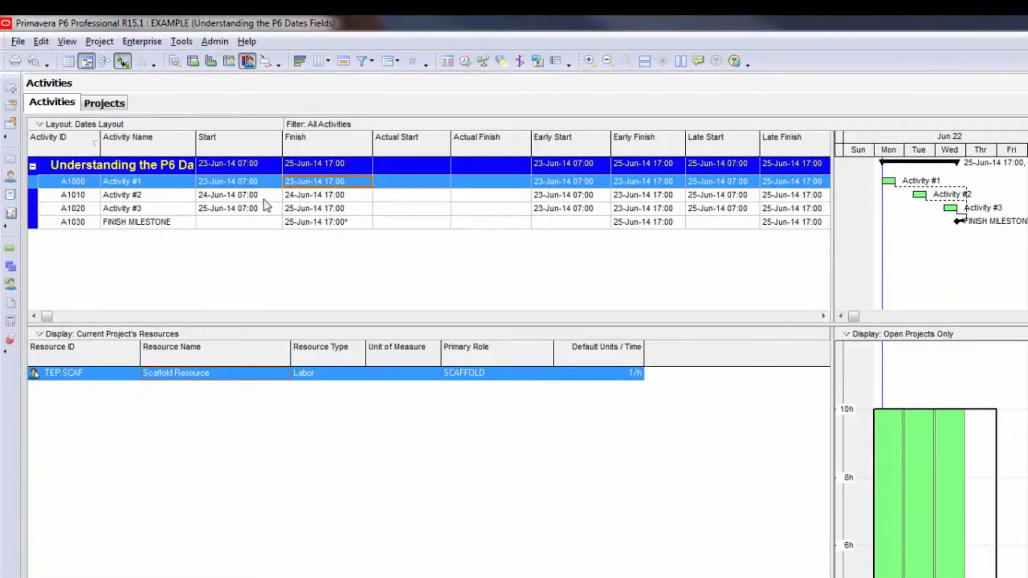
pyautogui.press('Down')
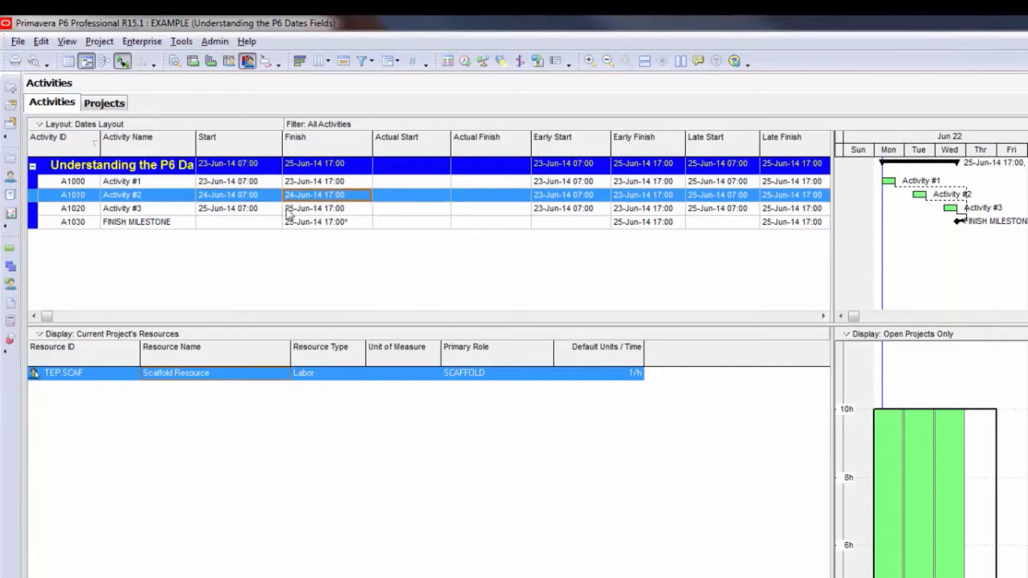
pyautogui.click(259, 211)
pyautogui.click(306, 206)
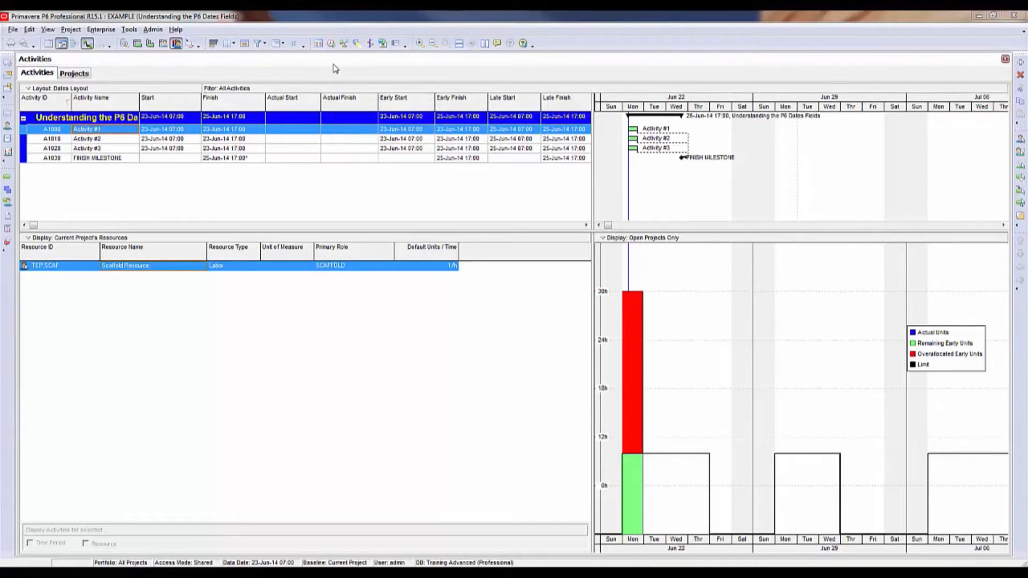
# Step: Level all resources without the Total Float limit or preserving scheduled early and late dates, and check the early dates of Activity #1 and Activity #2
pyautogui.click(344, 43)
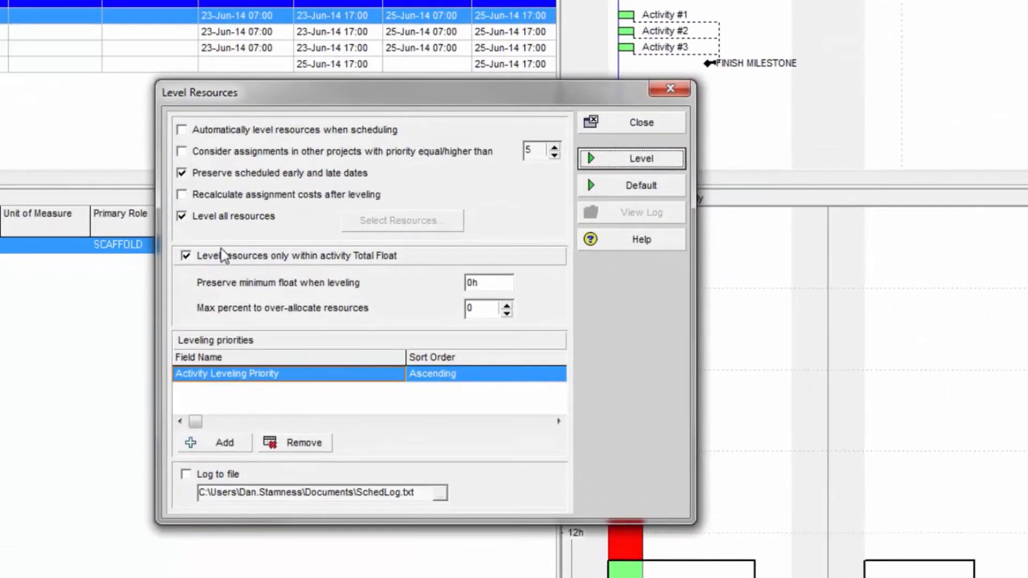
pyautogui.click(186, 256)
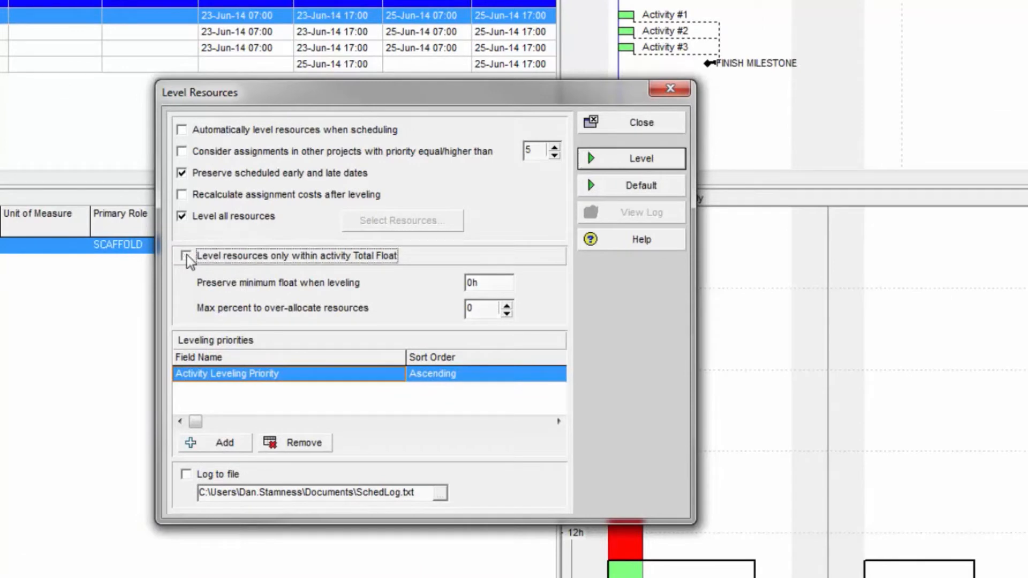
pyautogui.click(182, 174)
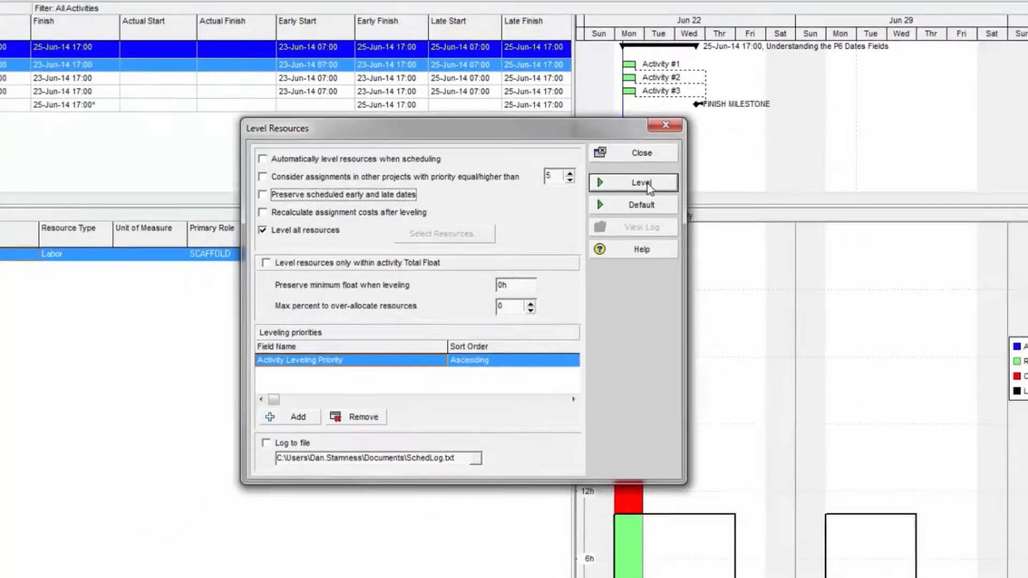
pyautogui.click(648, 161)
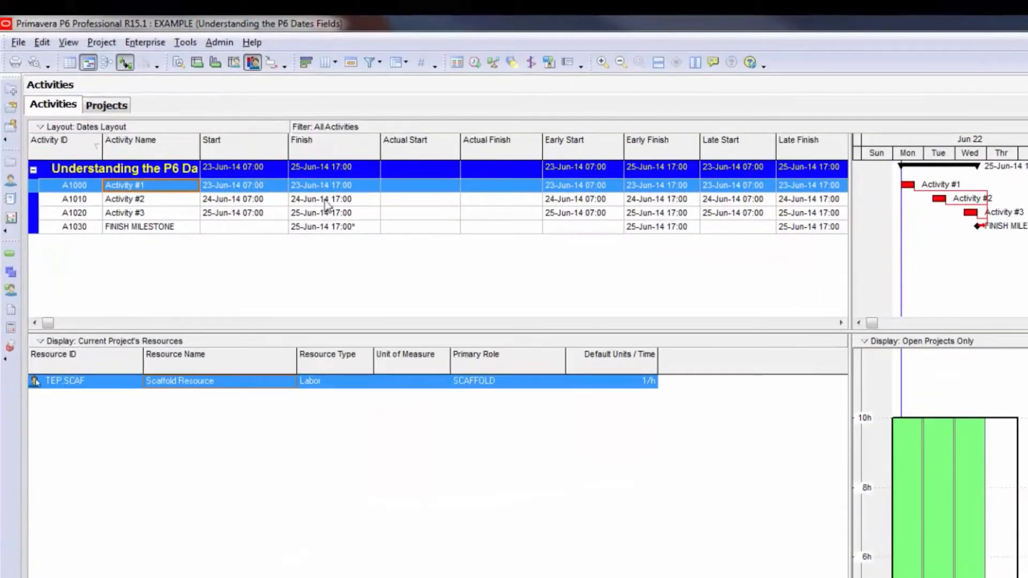
pyautogui.click(590, 187)
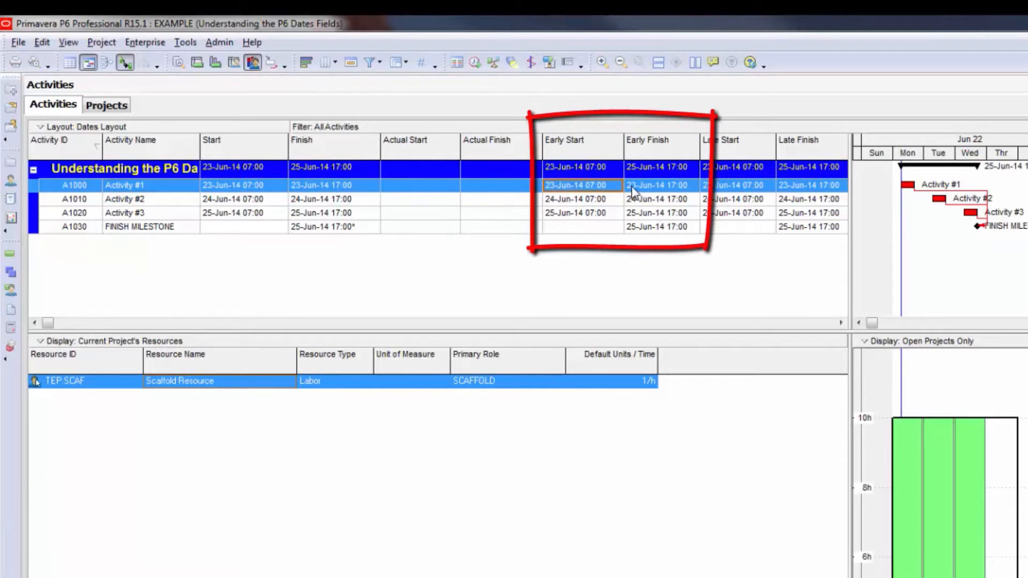
pyautogui.click(598, 201)
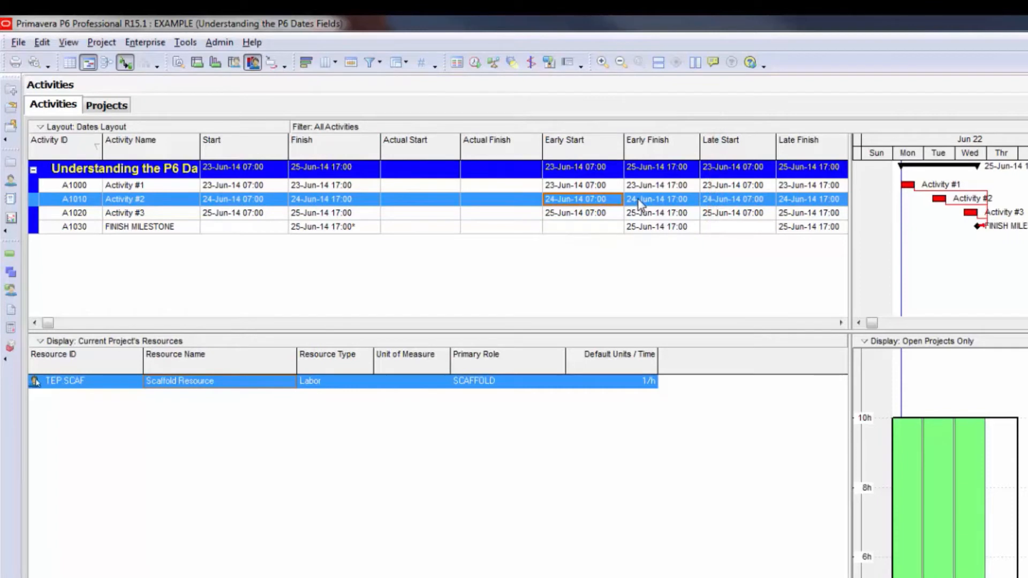
# Step: Level the resources again with scheduled early and late dates preserved, and check Activity #1's Start and Finish dates
pyautogui.click(492, 64)
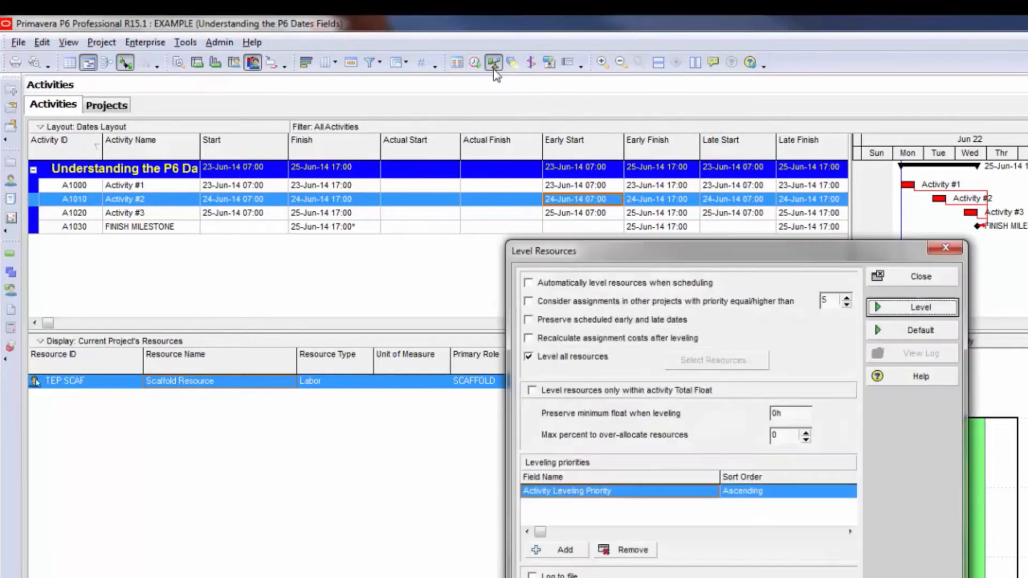
pyautogui.click(541, 322)
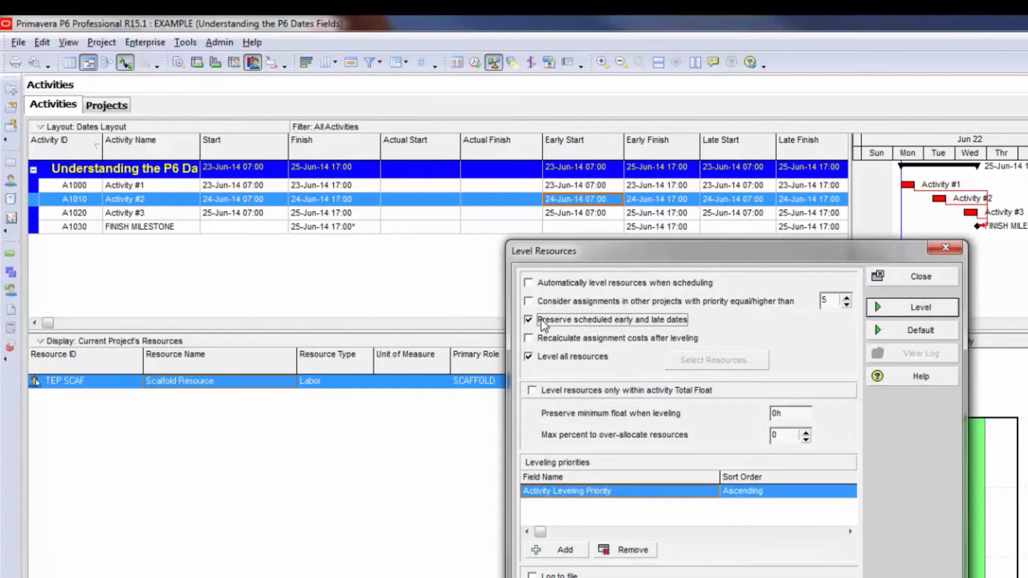
pyautogui.click(916, 307)
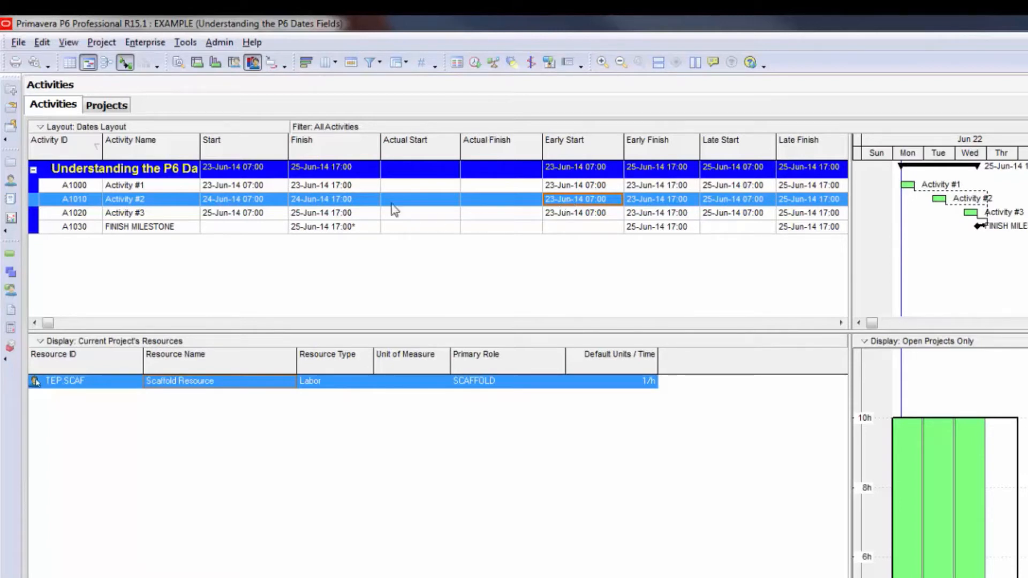
pyautogui.click(221, 188)
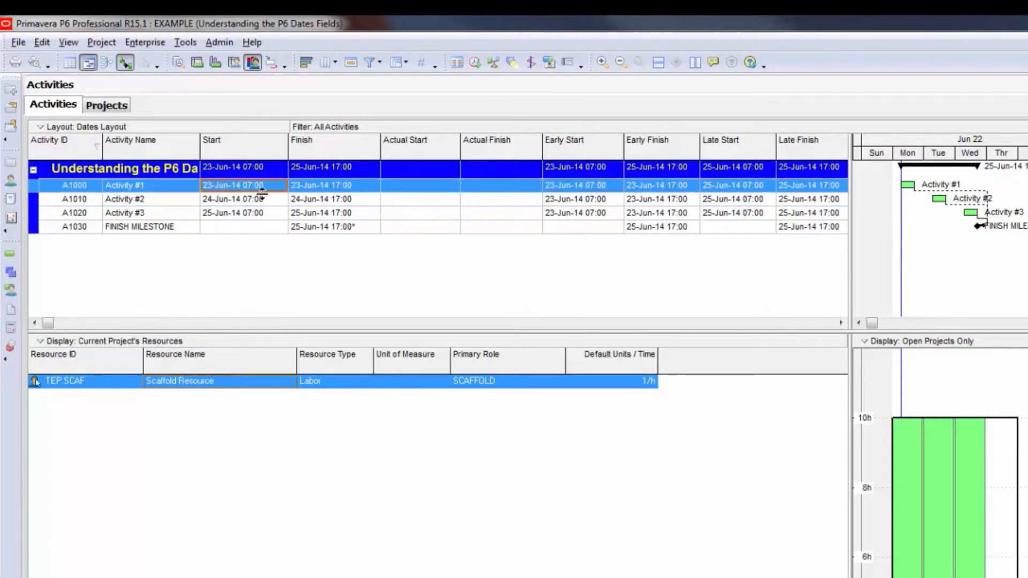
pyautogui.click(328, 189)
# Step: Restrict leveling to within activity Total Float and level all resources again
pyautogui.click(493, 62)
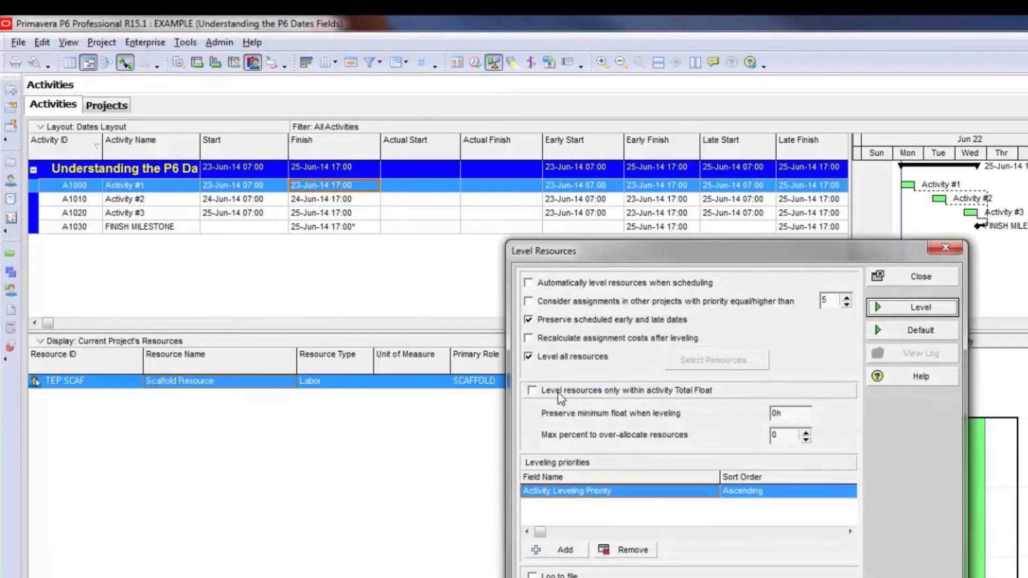
pyautogui.click(554, 391)
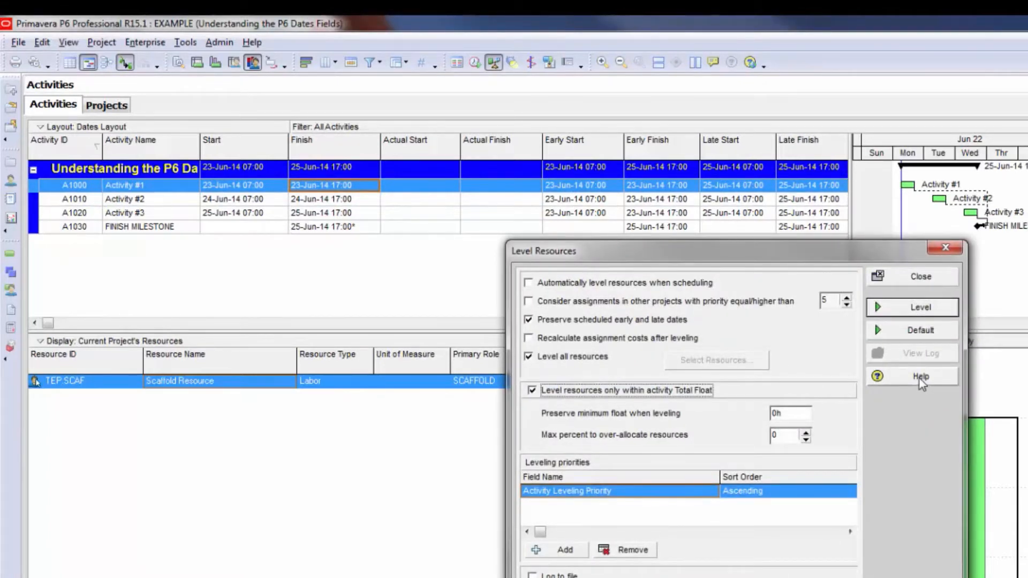
pyautogui.click(930, 309)
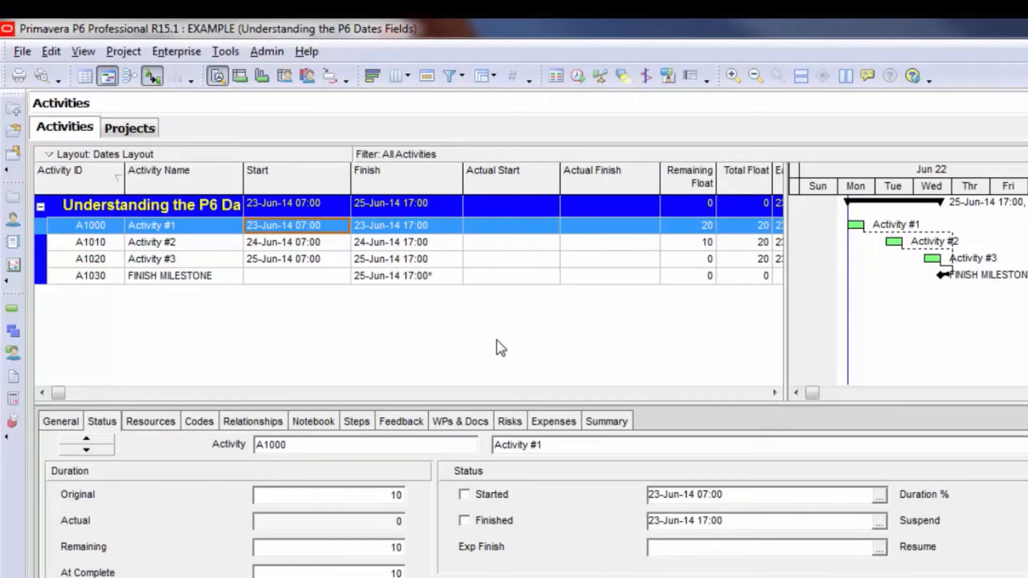
# Step: Compare the Remaining Float and Total Float of Activity #1, Activity #2 and Activity #3 with their leveled Start dates
pyautogui.click(755, 230)
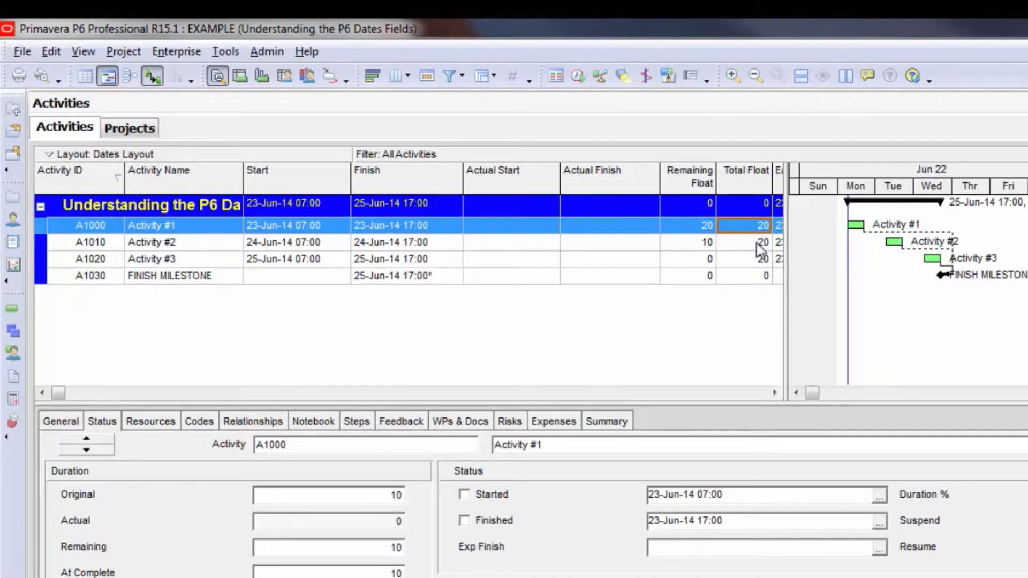
pyautogui.click(689, 225)
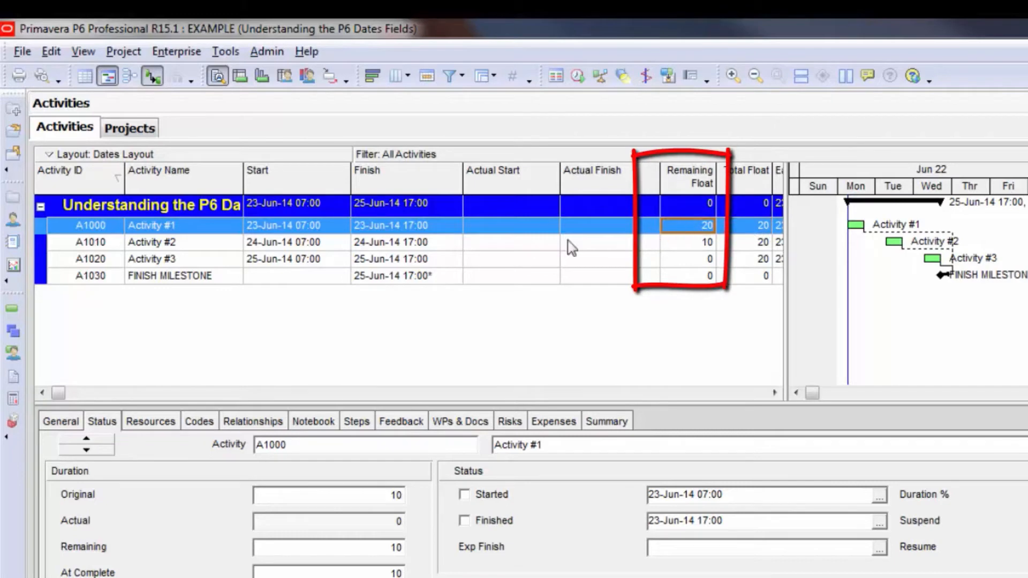
pyautogui.click(300, 225)
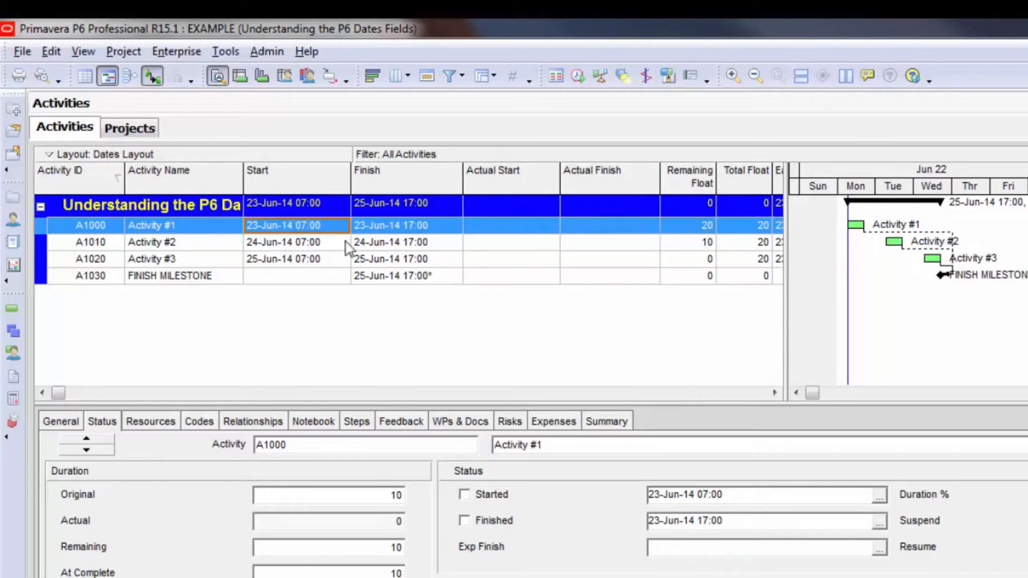
pyautogui.click(695, 226)
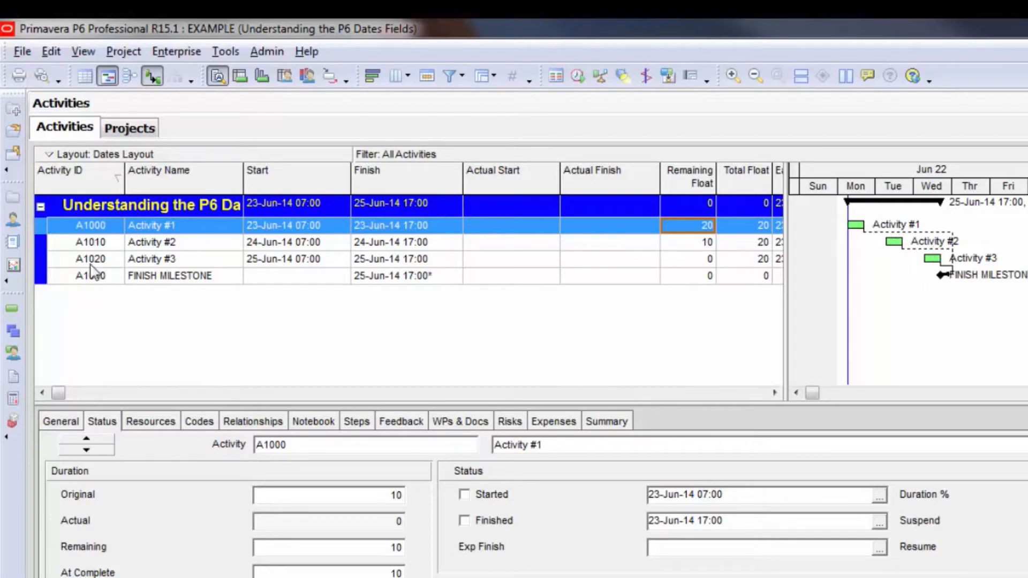
pyautogui.click(267, 246)
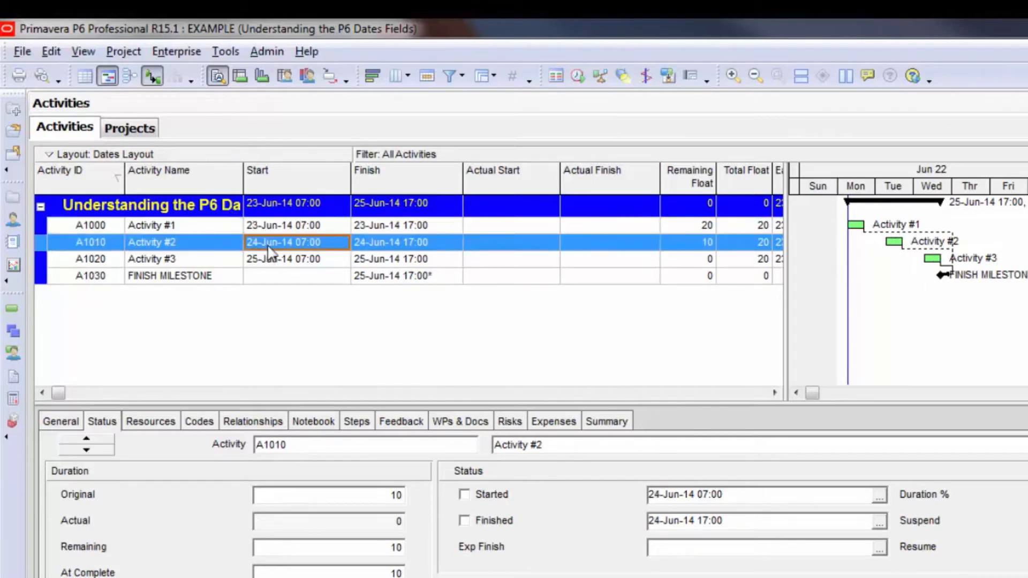
pyautogui.click(712, 246)
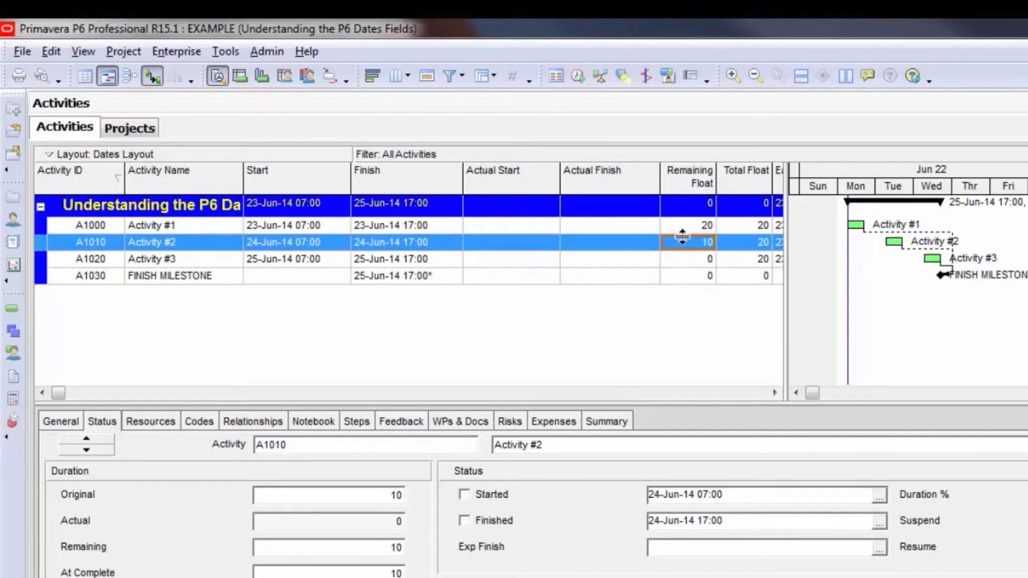
pyautogui.click(343, 263)
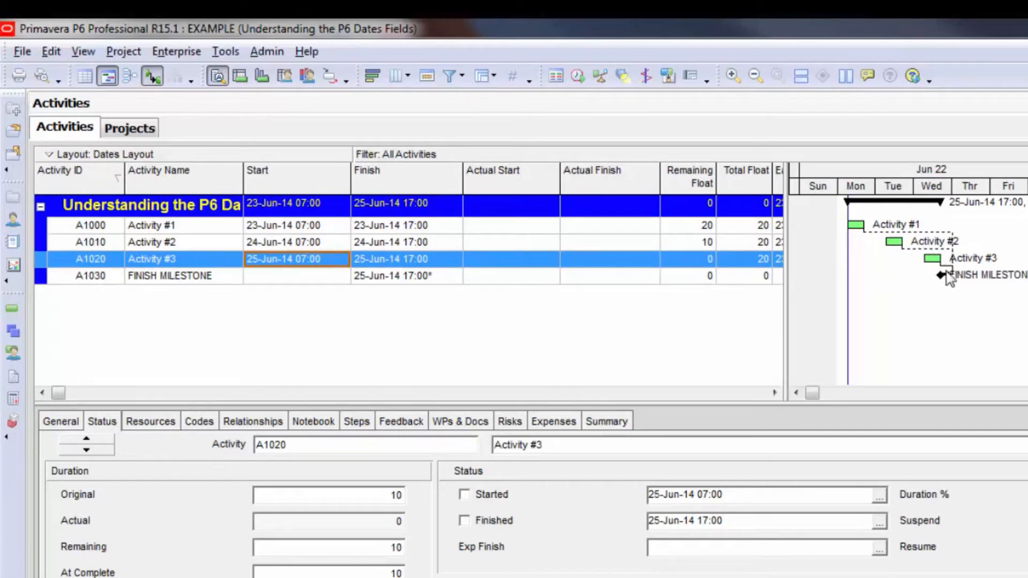
pyautogui.click(695, 260)
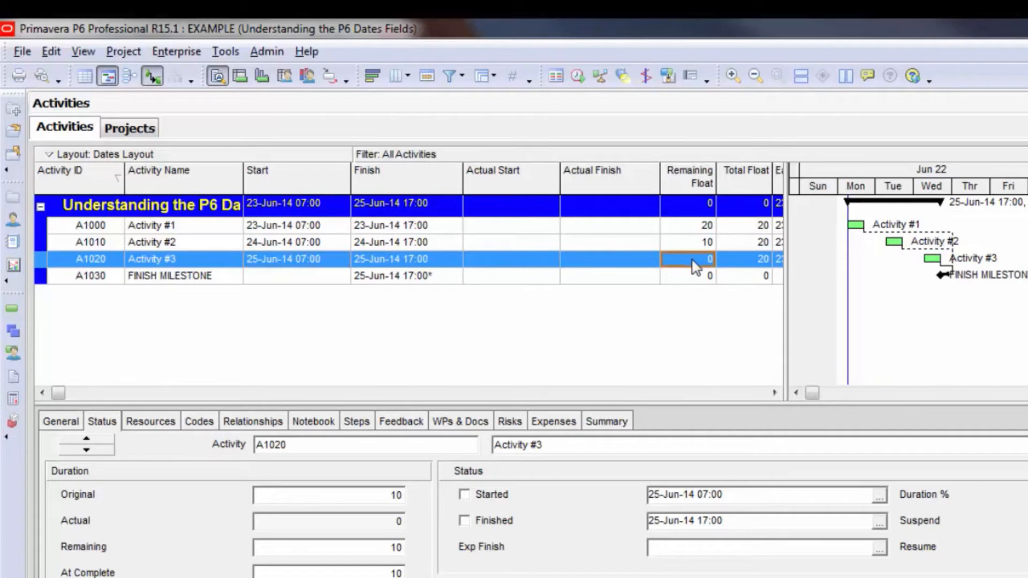
pyautogui.click(760, 225)
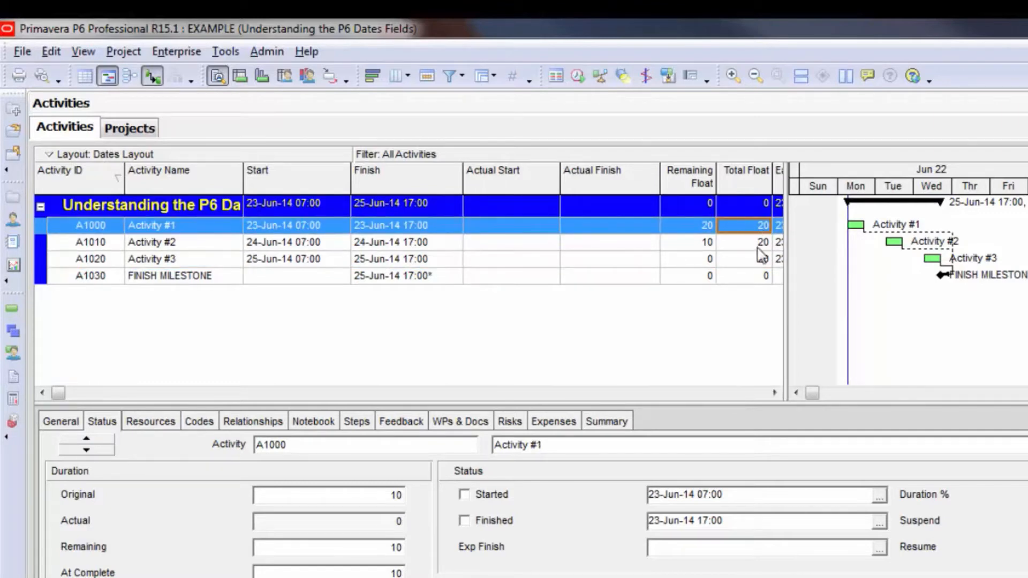
pyautogui.click(756, 244)
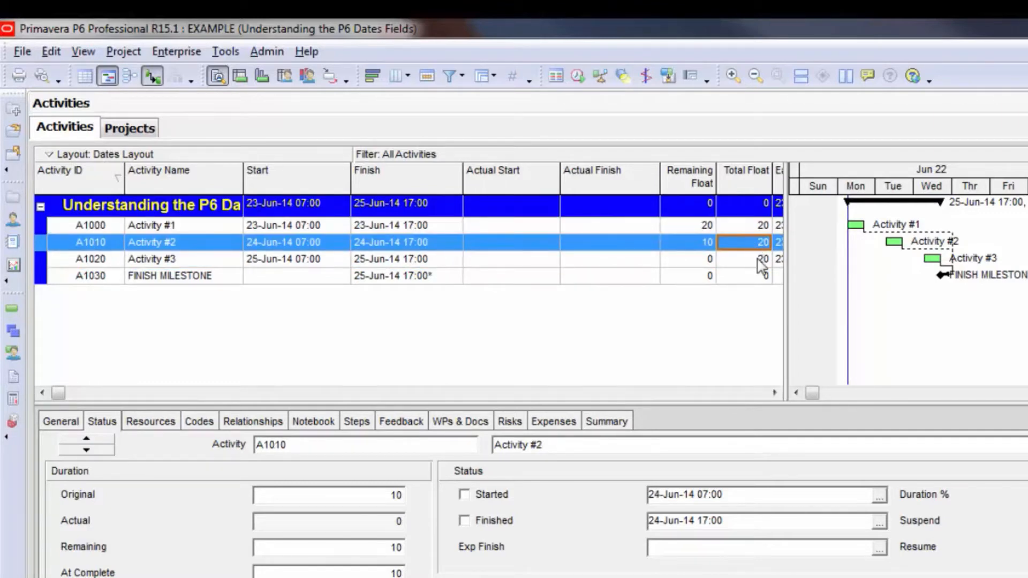
pyautogui.click(759, 258)
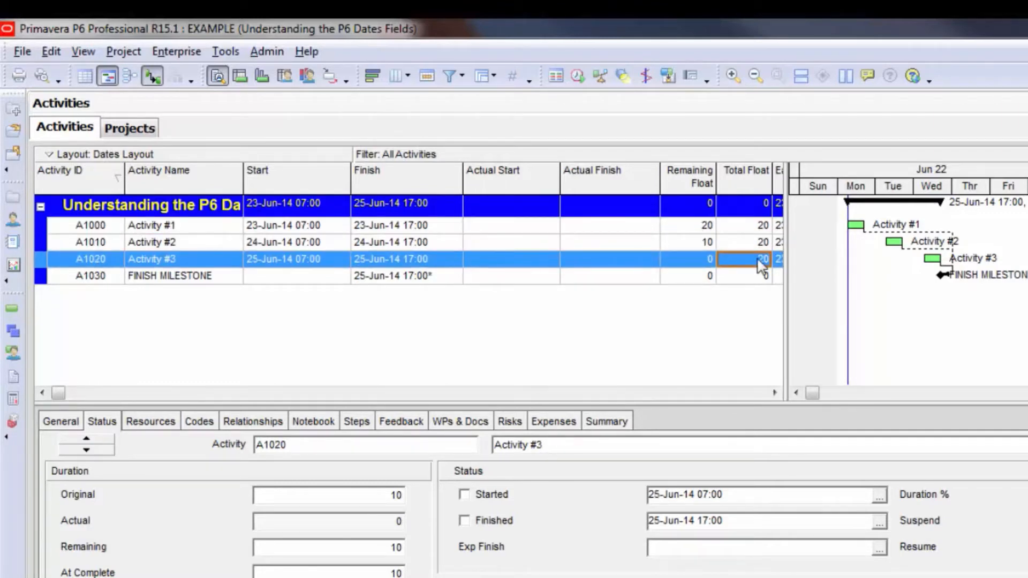
pyautogui.click(757, 226)
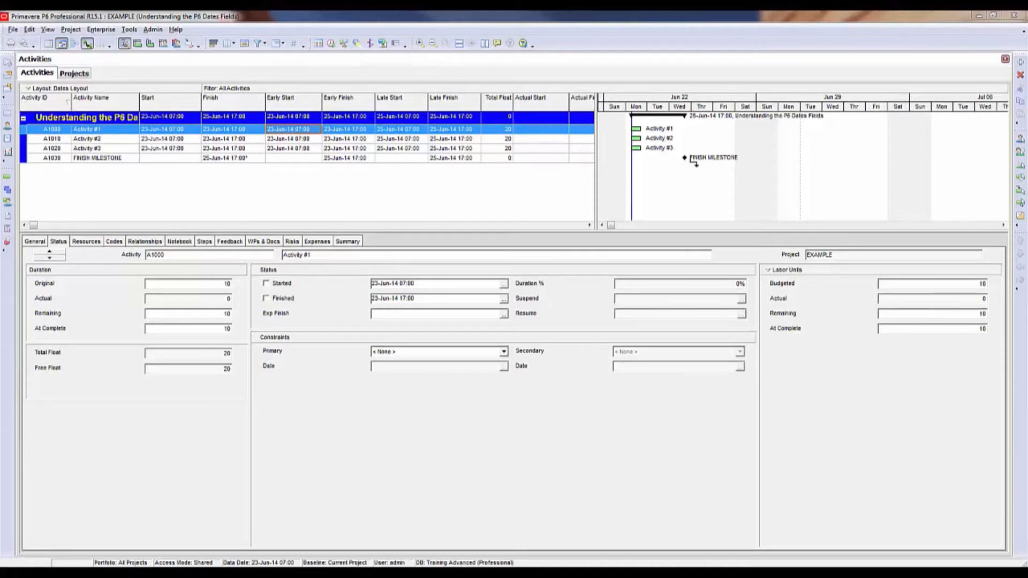
# Step: Link Activity #1, Activity #2, Activity #3 and FINISH MILESTONE in a finish-to-start chain and schedule the project
pyautogui.click(631, 138)
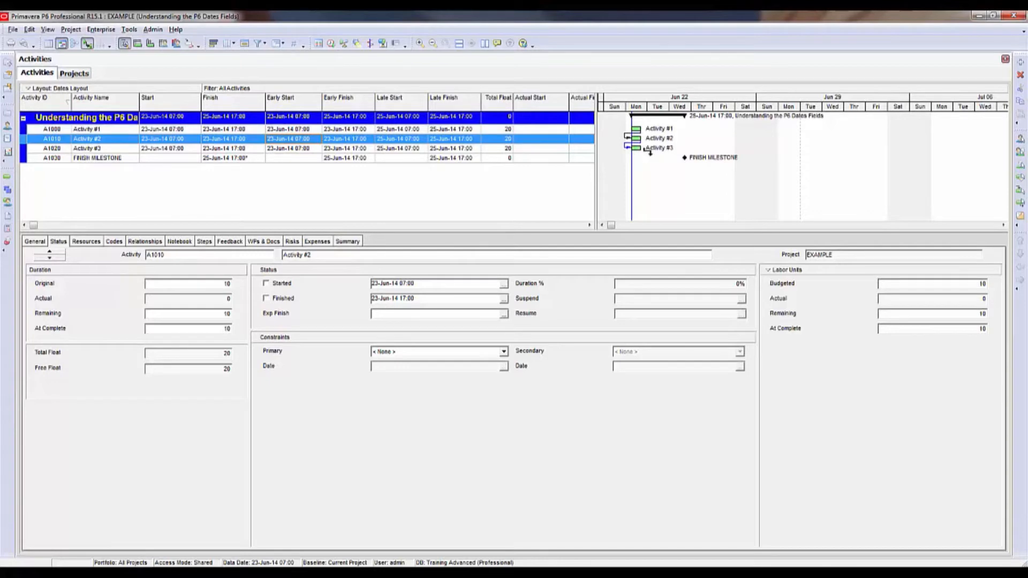
pyautogui.click(646, 150)
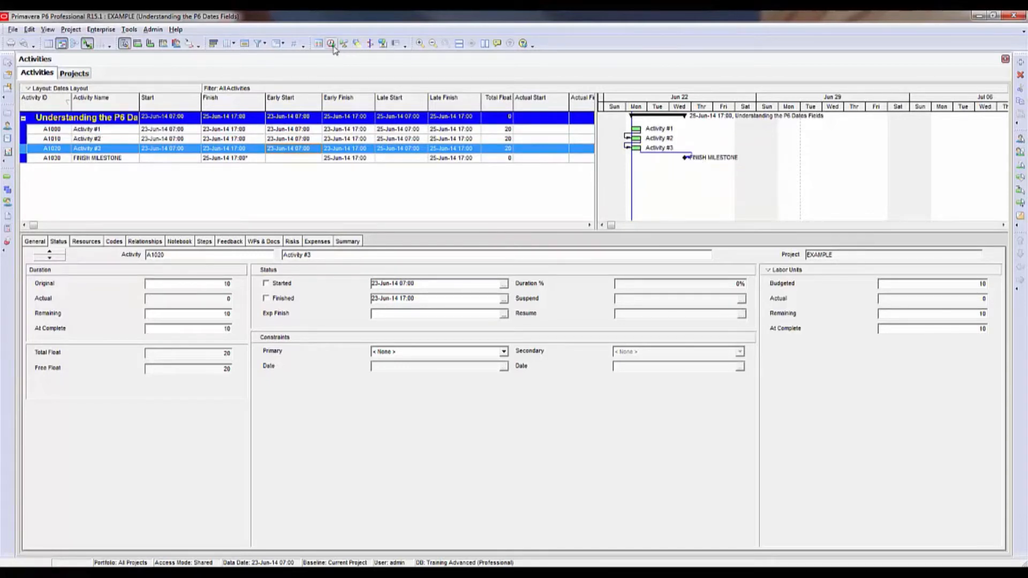
pyautogui.click(331, 44)
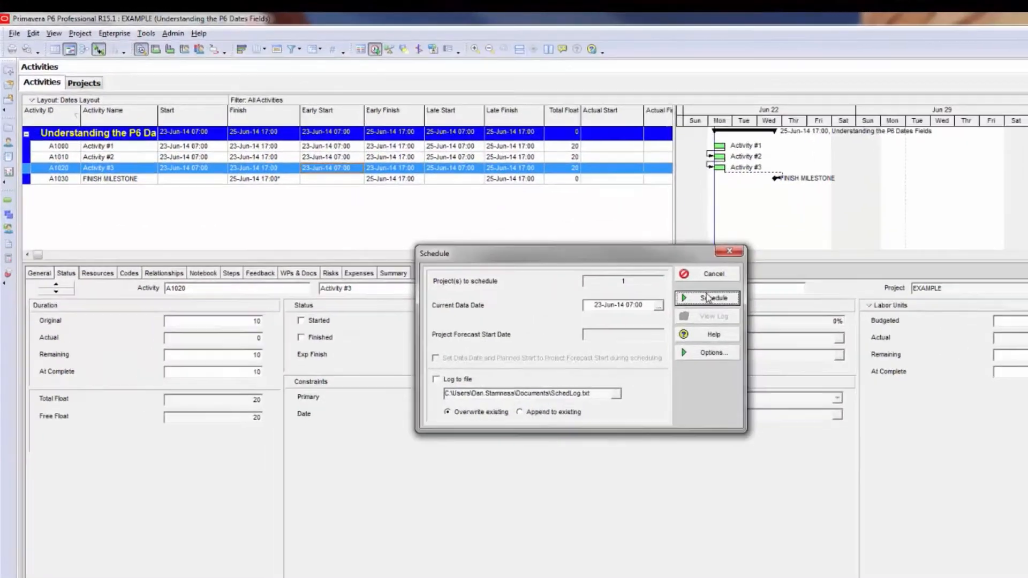
pyautogui.click(624, 263)
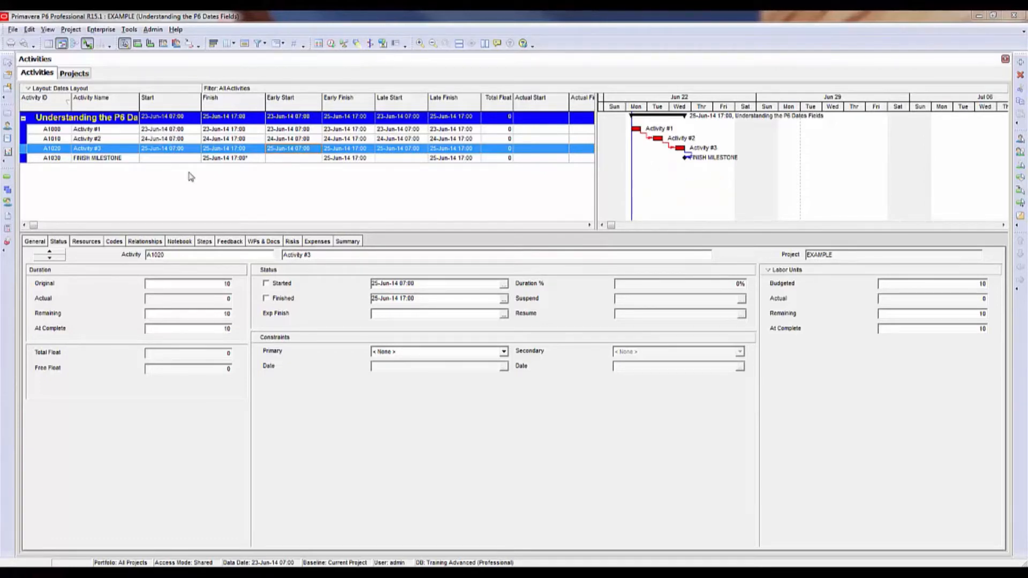
# Step: Set the Finish On constraint date of FINISH MILESTONE to 30-Jun-14 17:00
pyautogui.click(224, 158)
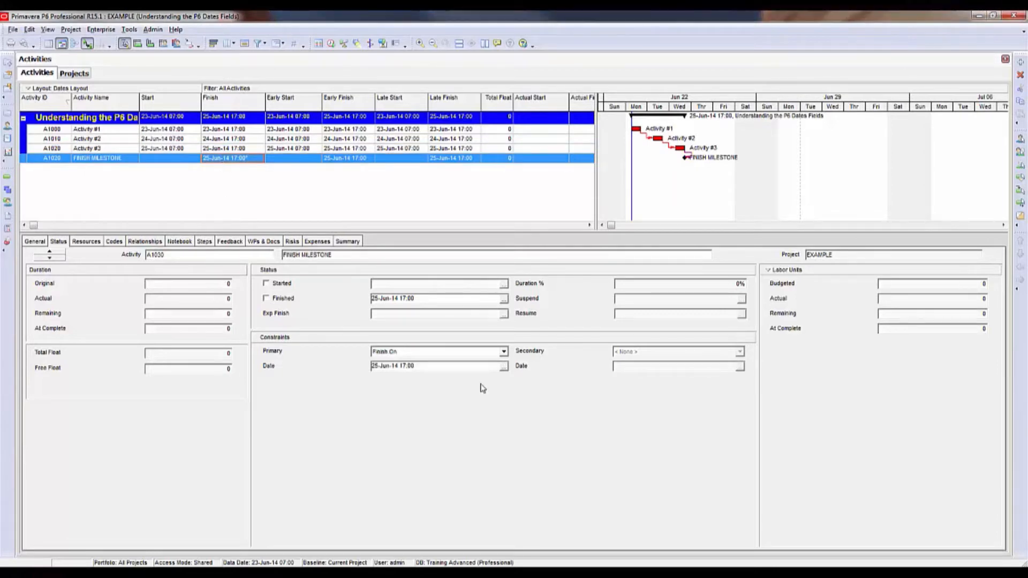
pyautogui.click(504, 367)
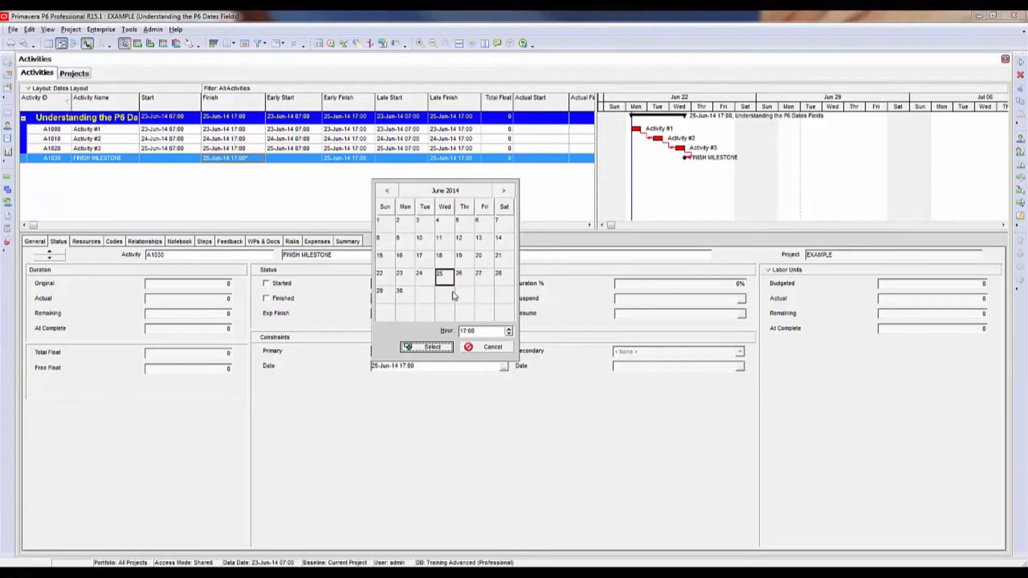
pyautogui.click(405, 295)
pyautogui.click(441, 347)
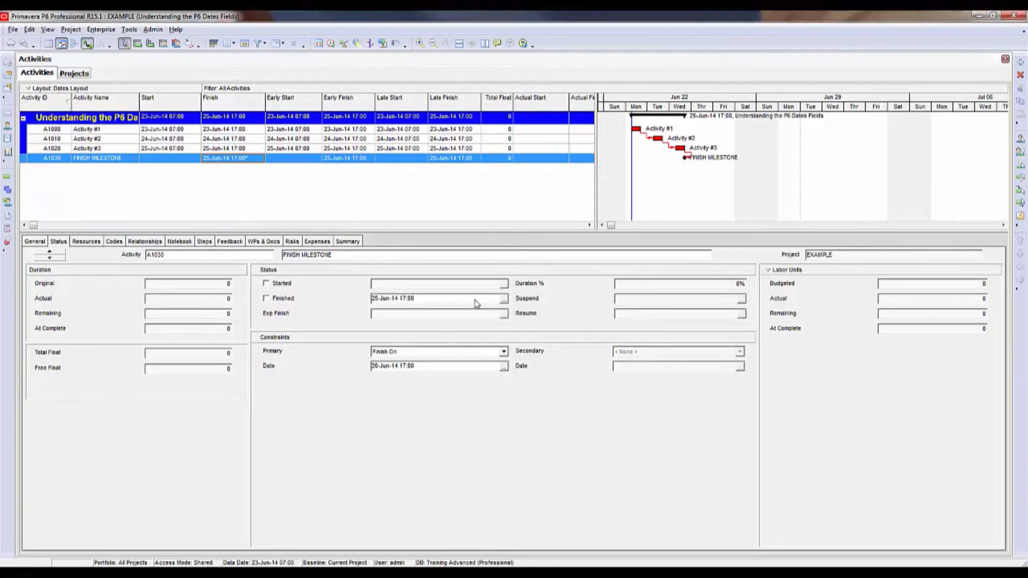
# Step: Reschedule the project with the current data date and check Activity #1's Early Start date
pyautogui.click(331, 46)
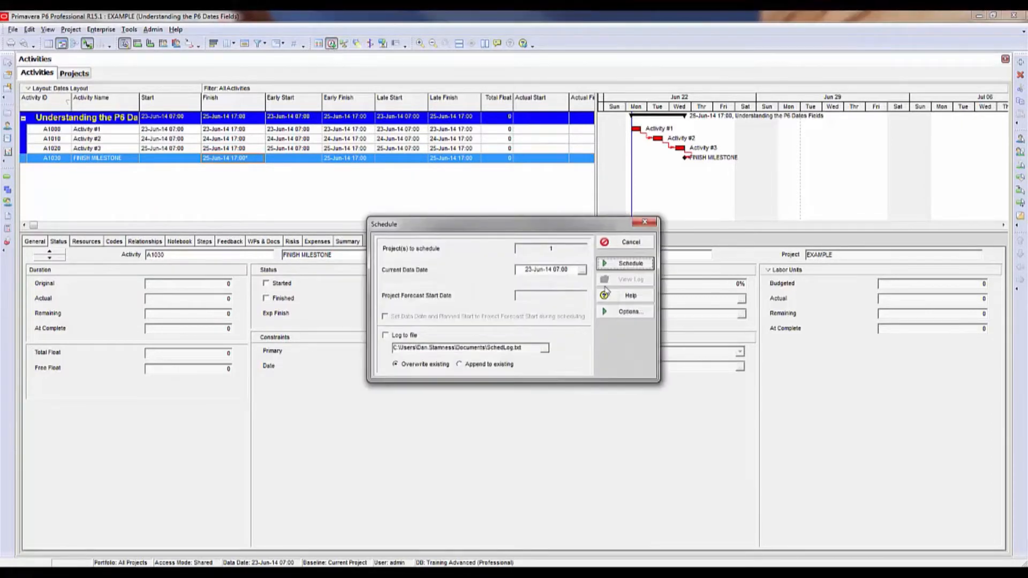
pyautogui.click(625, 266)
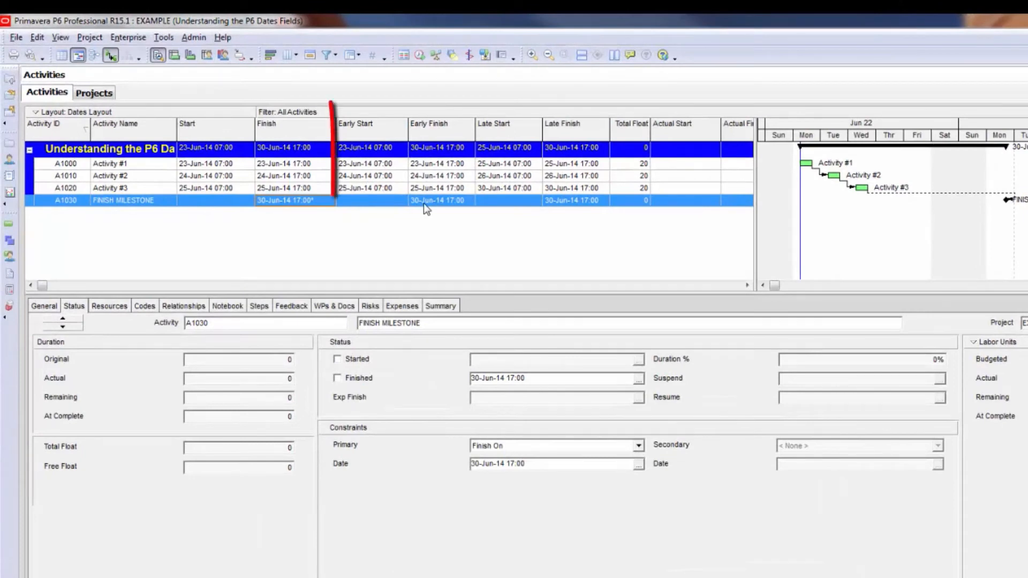
pyautogui.click(393, 168)
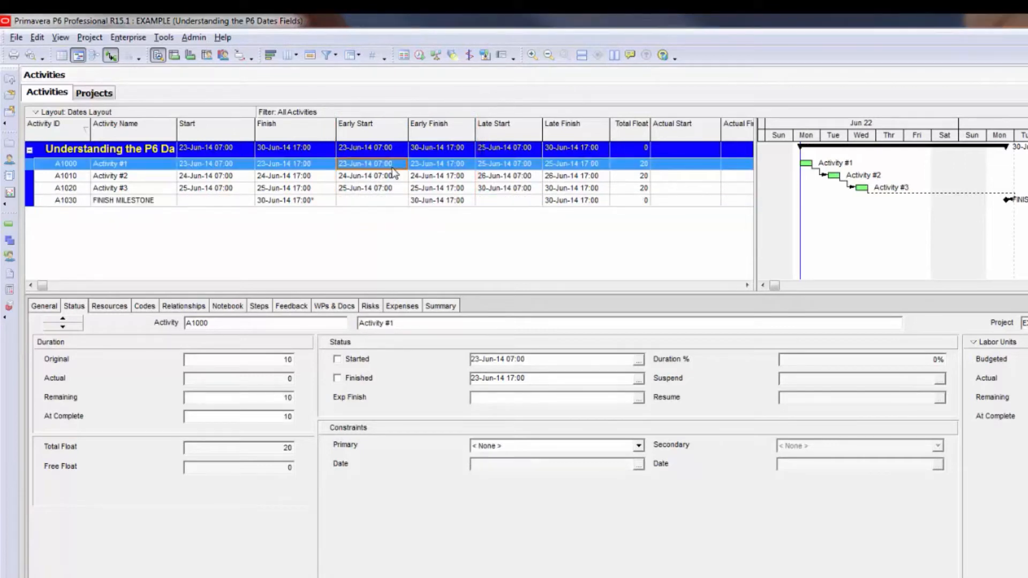
# Step: Check the Early Start and Early Finish dates along the chain from Activity #1 through Activity #3
pyautogui.click(430, 168)
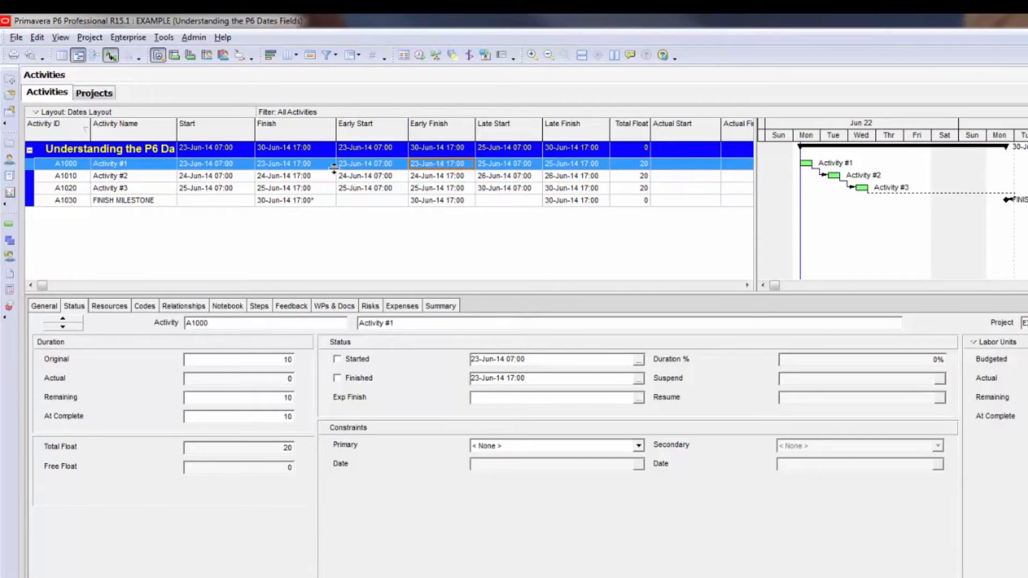
pyautogui.click(366, 176)
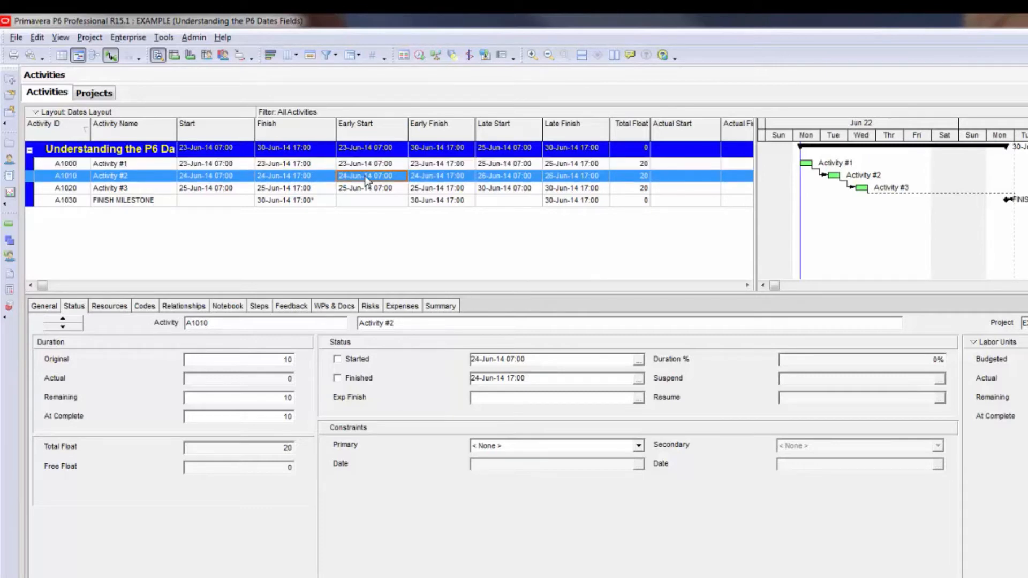
pyautogui.click(389, 191)
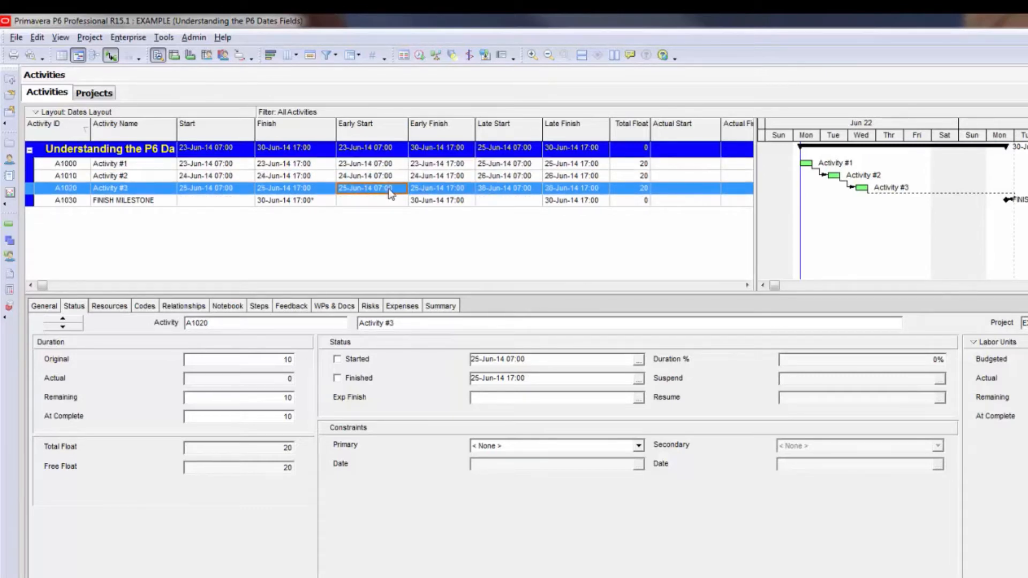
pyautogui.click(438, 192)
# Step: Check the Late Start and Late Finish dates of Activity #1, Activity #2 and Activity #3, ending back at Activity #1
pyautogui.click(562, 163)
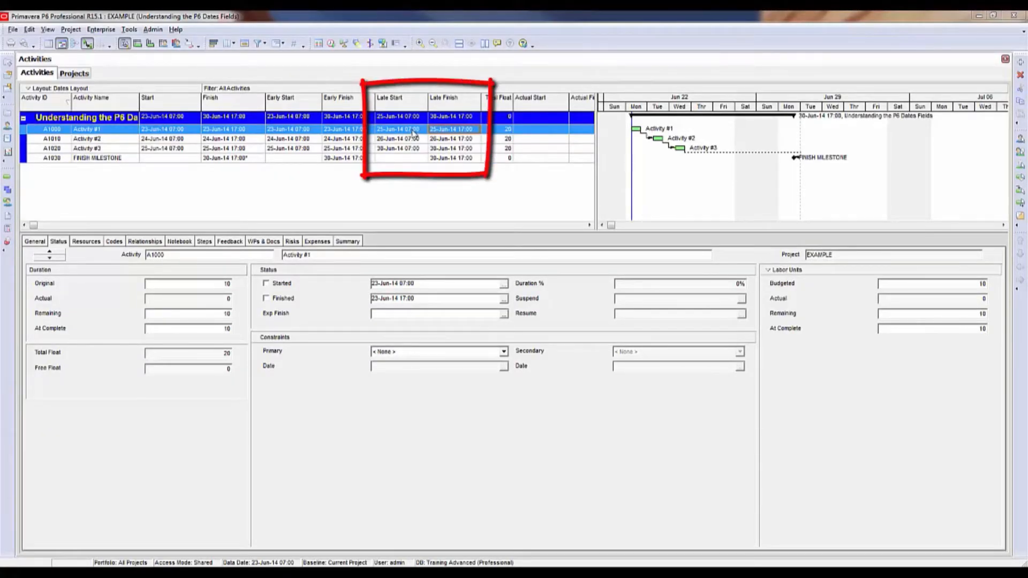
pyautogui.click(413, 133)
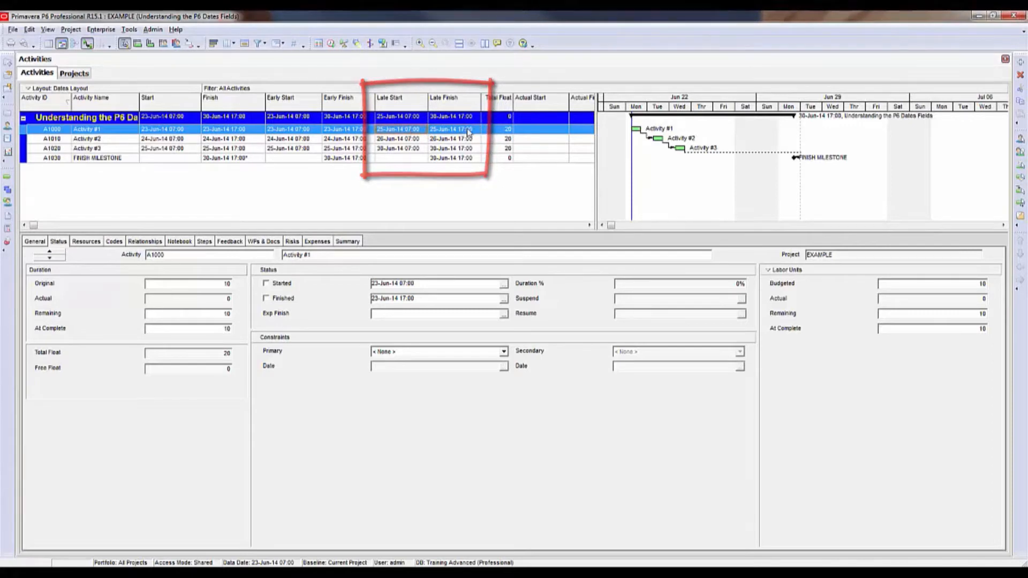
pyautogui.click(399, 140)
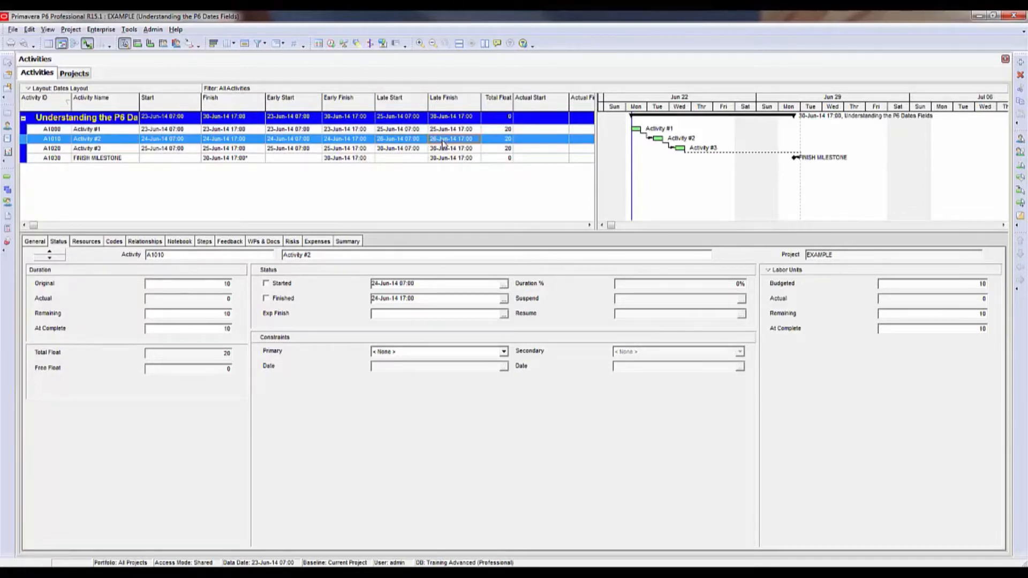
pyautogui.click(410, 151)
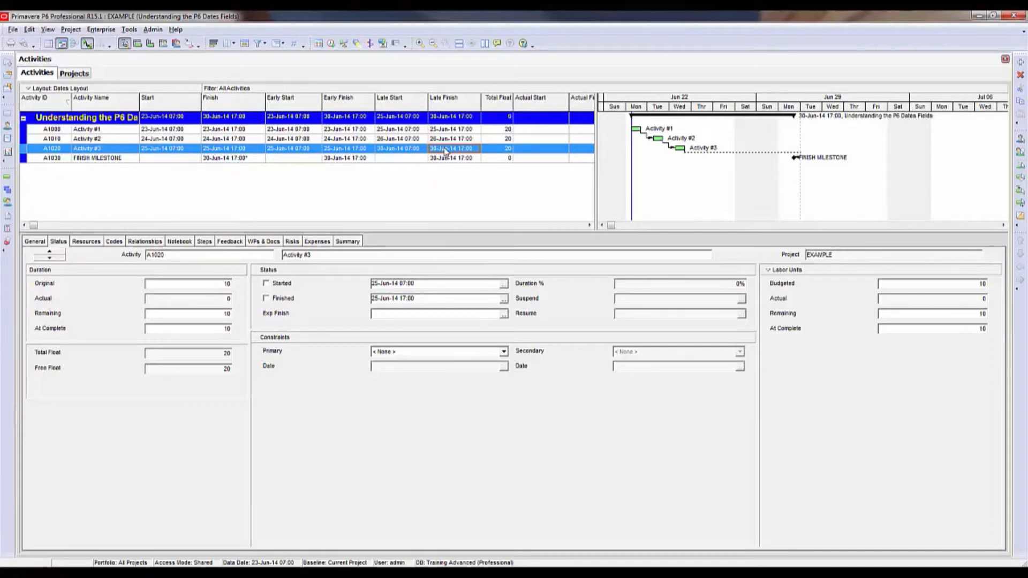
pyautogui.press('Up')
pyautogui.press('Up')
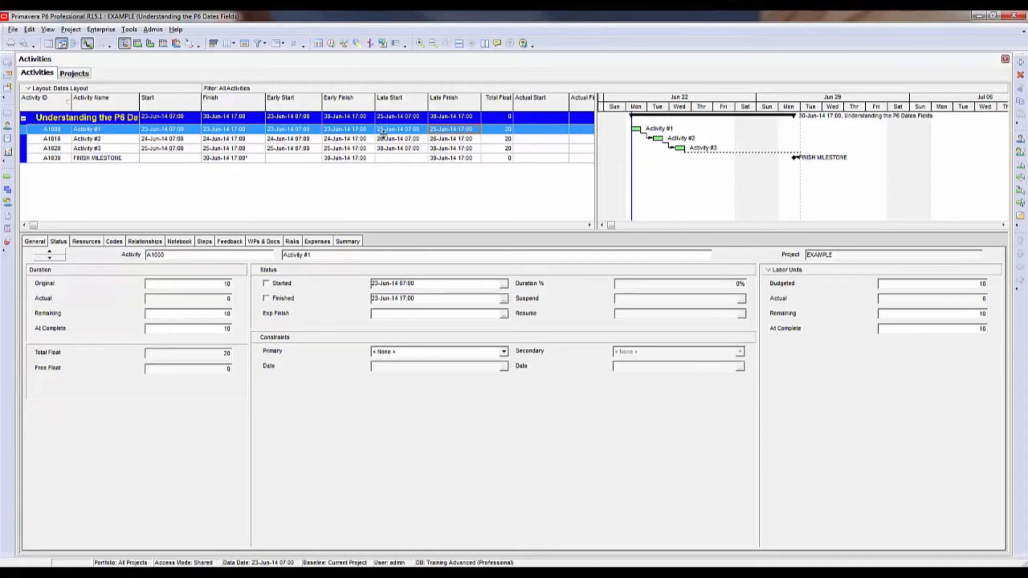
# Step: Check Activity #1's Total Float and examine the schedule options available for computing Total Float
pyautogui.click(507, 131)
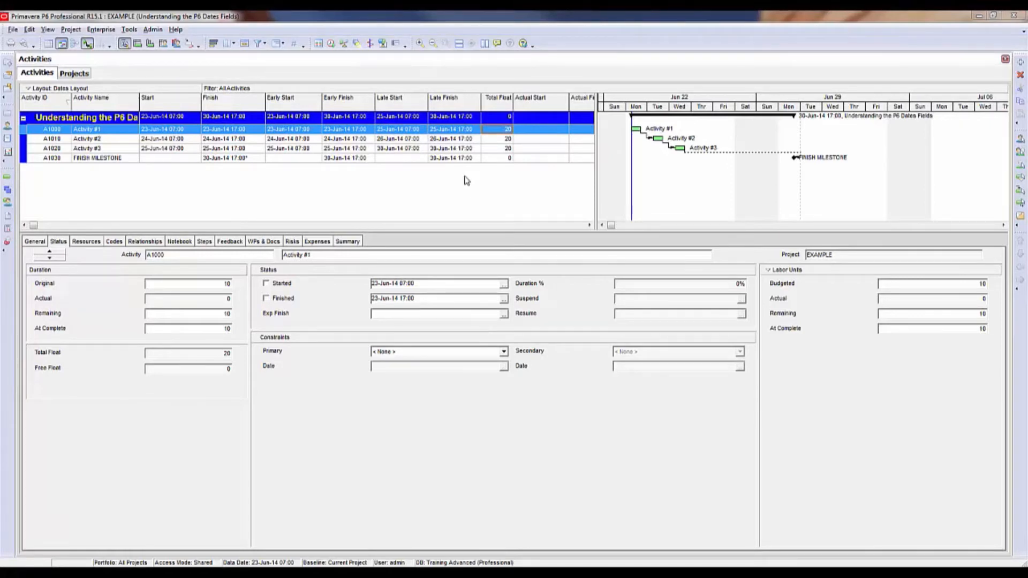
pyautogui.click(331, 44)
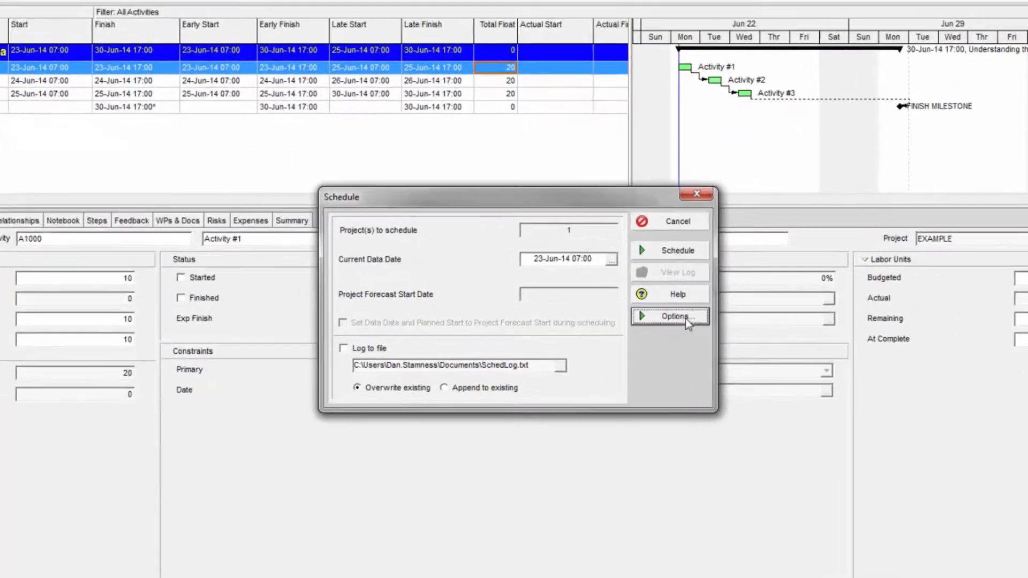
pyautogui.click(636, 313)
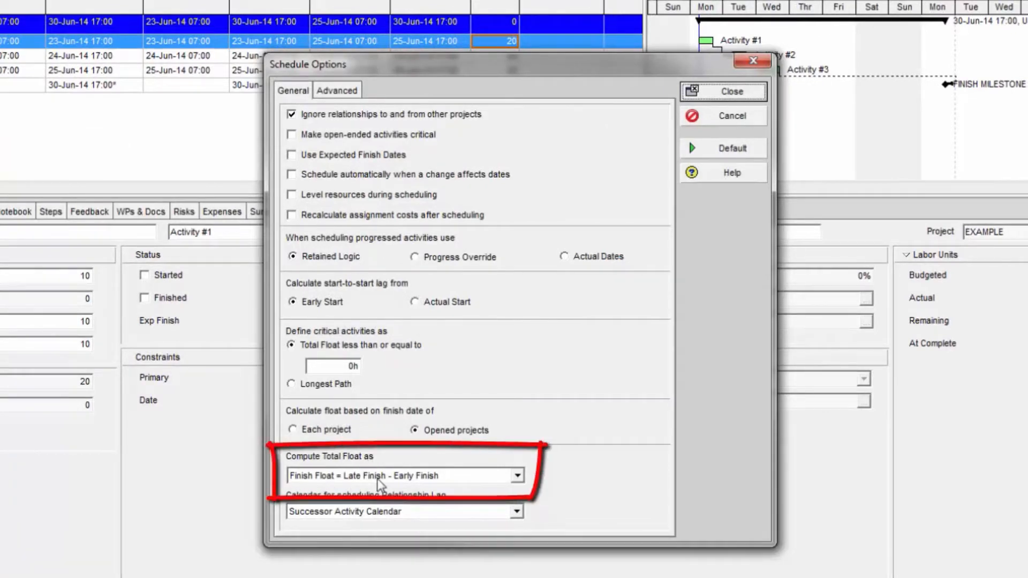
pyautogui.click(518, 476)
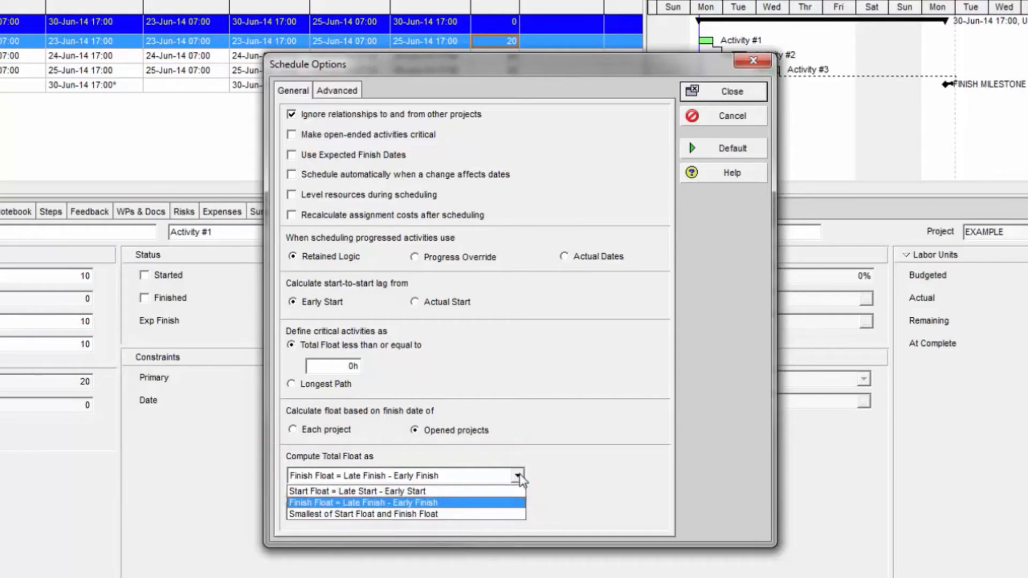
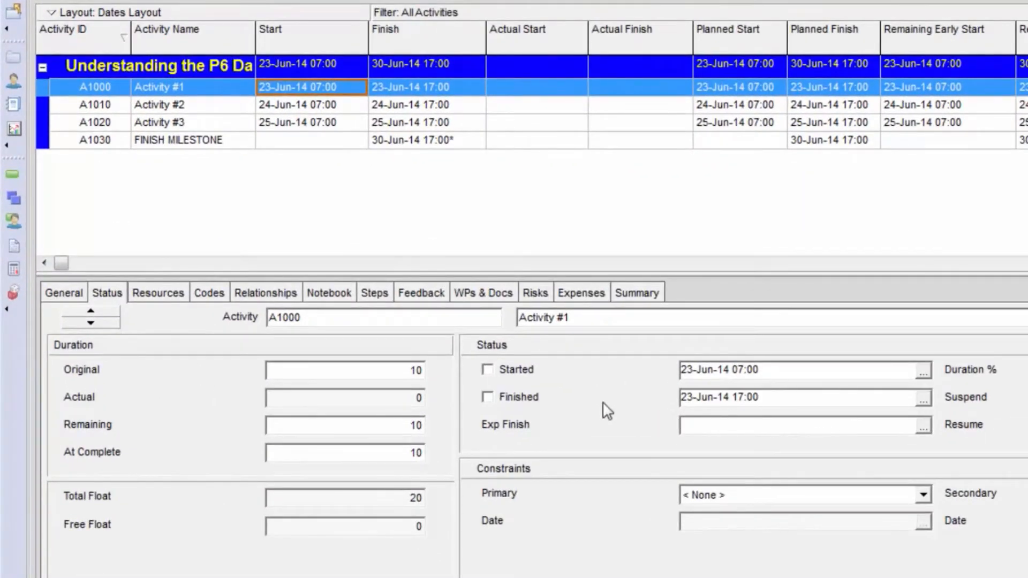
# Step: Mark Activity #1 as both started and finished
pyautogui.click(488, 370)
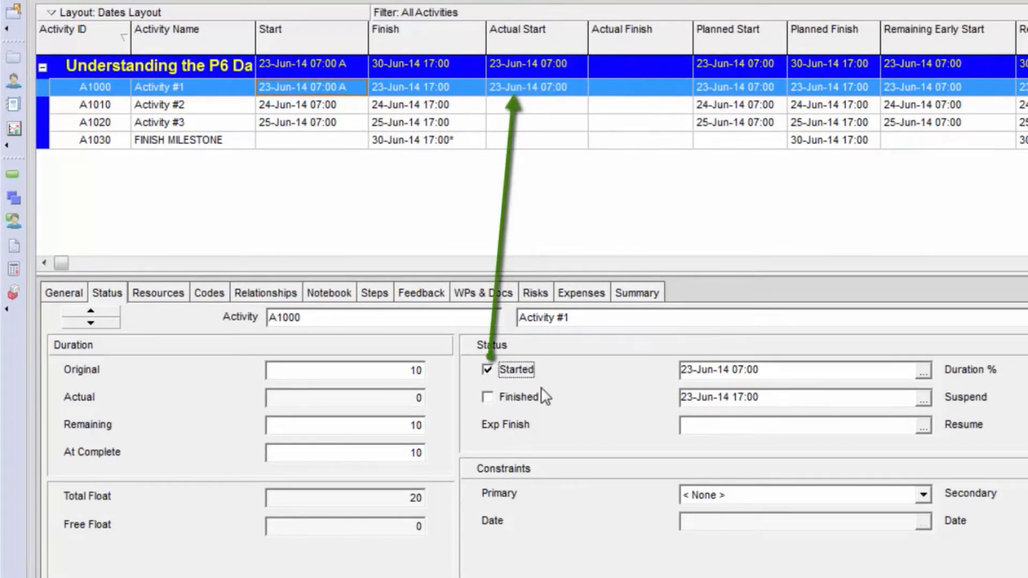
pyautogui.click(487, 397)
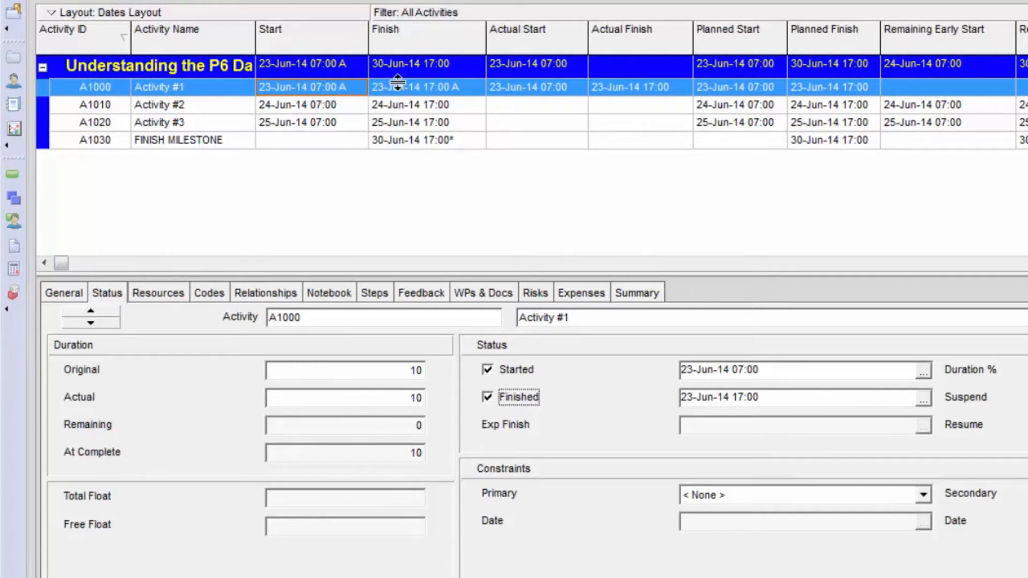
# Step: Set the Actual Start of Activity #2 to 03-May-16 00:00
pyautogui.click(537, 105)
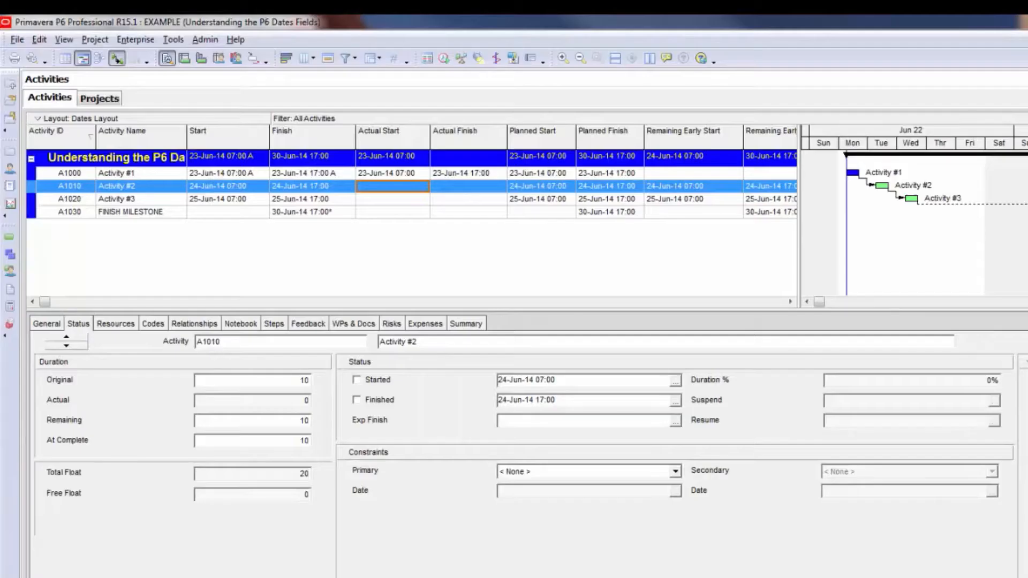
pyautogui.click(425, 191)
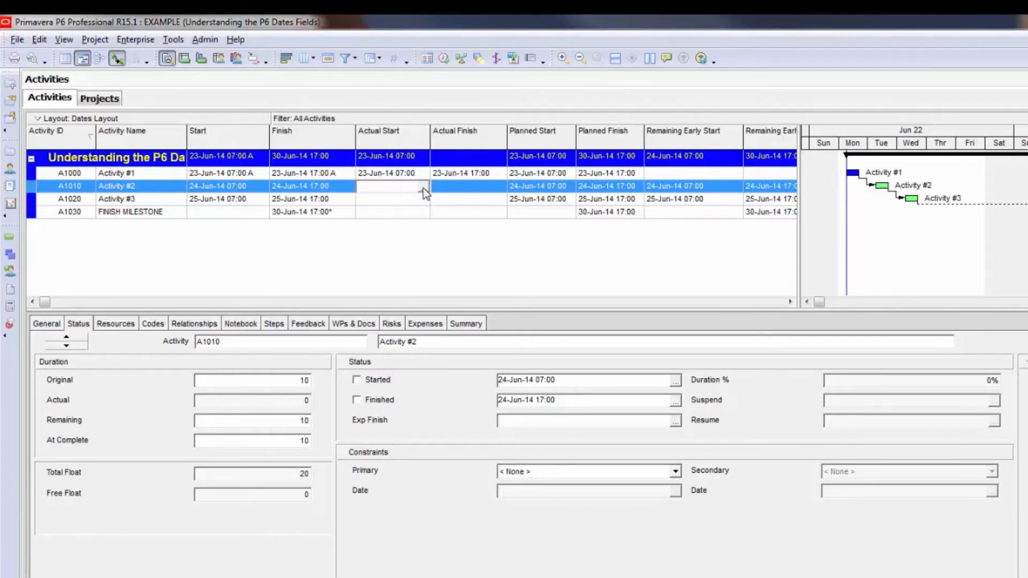
pyautogui.click(425, 191)
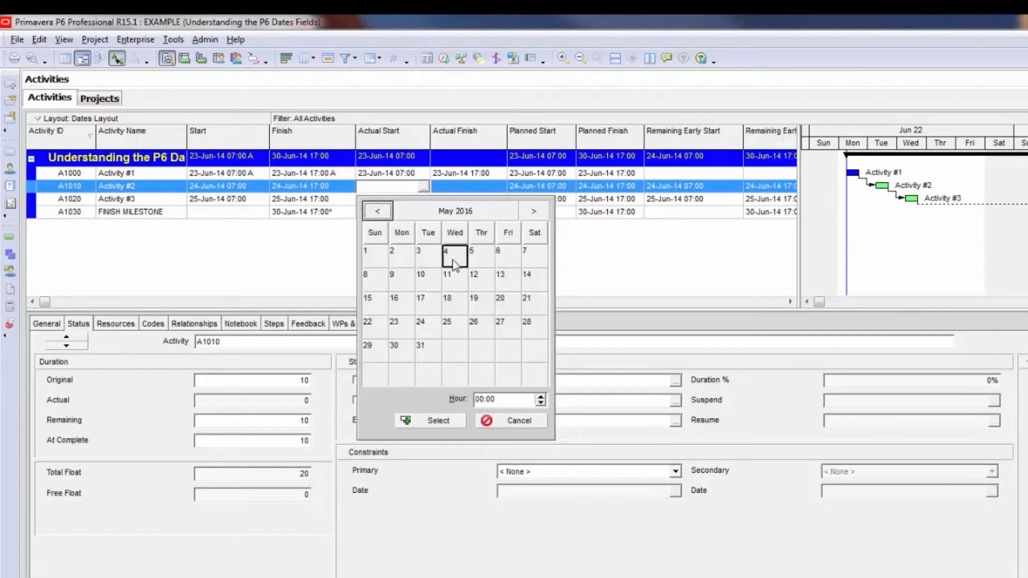
pyautogui.click(427, 256)
pyautogui.click(441, 422)
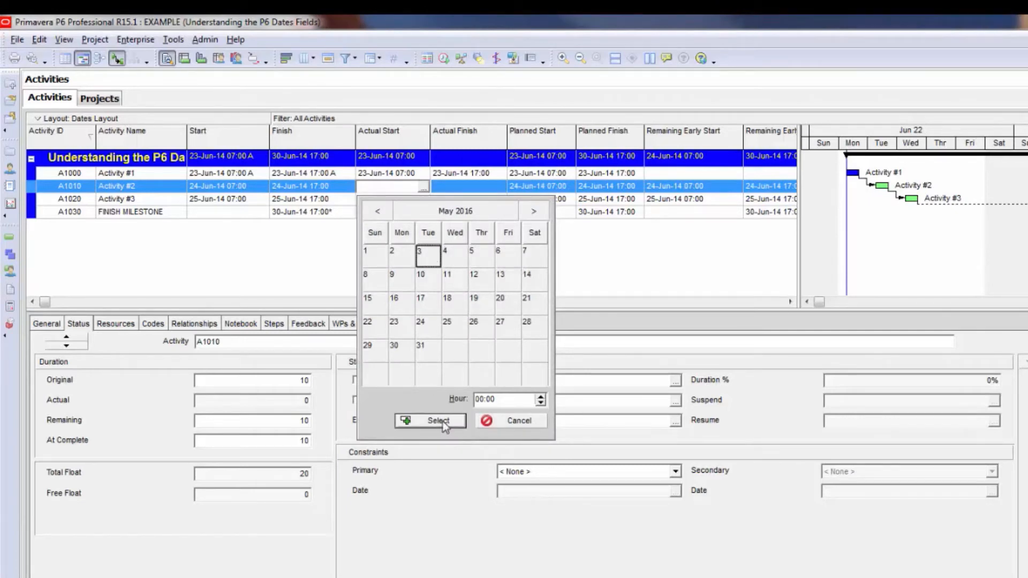
pyautogui.click(418, 186)
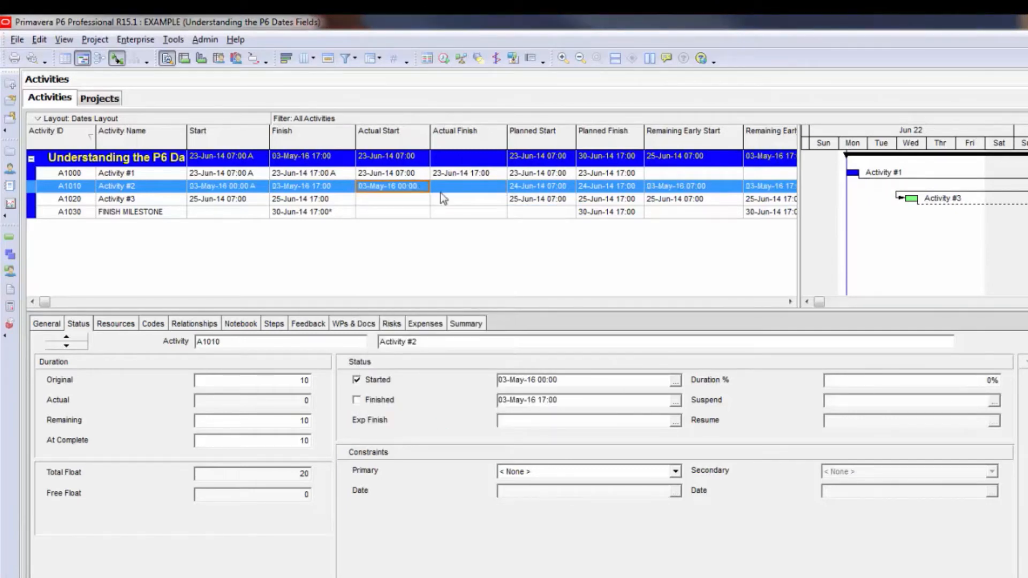
# Step: Set the Duration % of Activity #2 to 50%
pyautogui.click(948, 382)
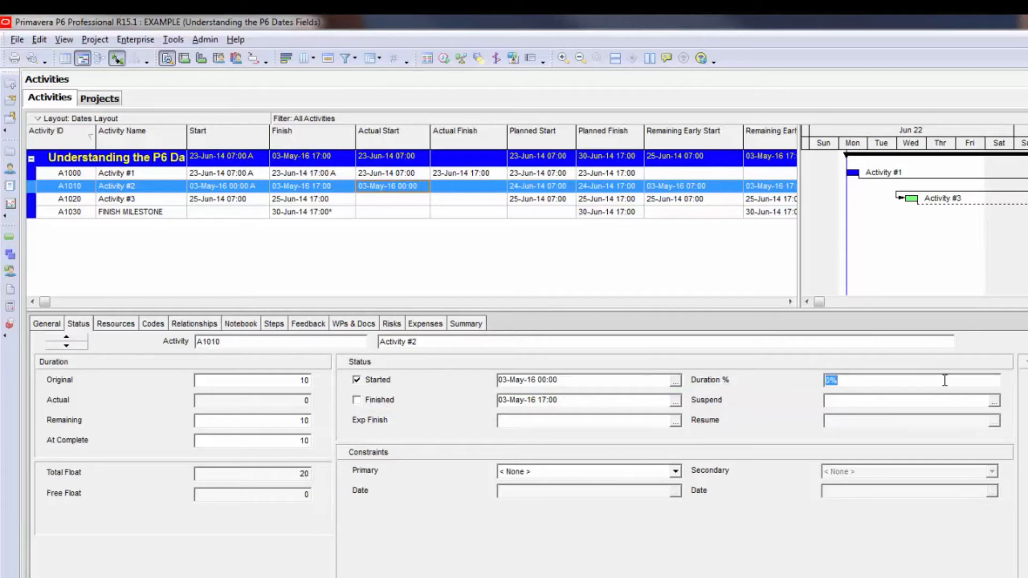
pyautogui.write('50')
pyautogui.press('Return')
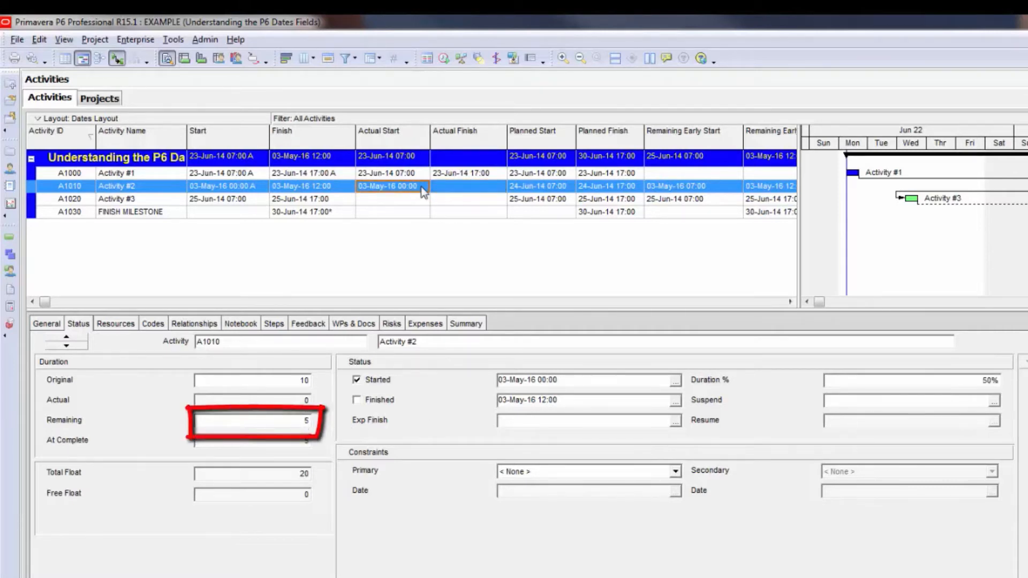
# Step: Schedule the project with the current data date set to 24-Jun-14 07:00
pyautogui.click(446, 59)
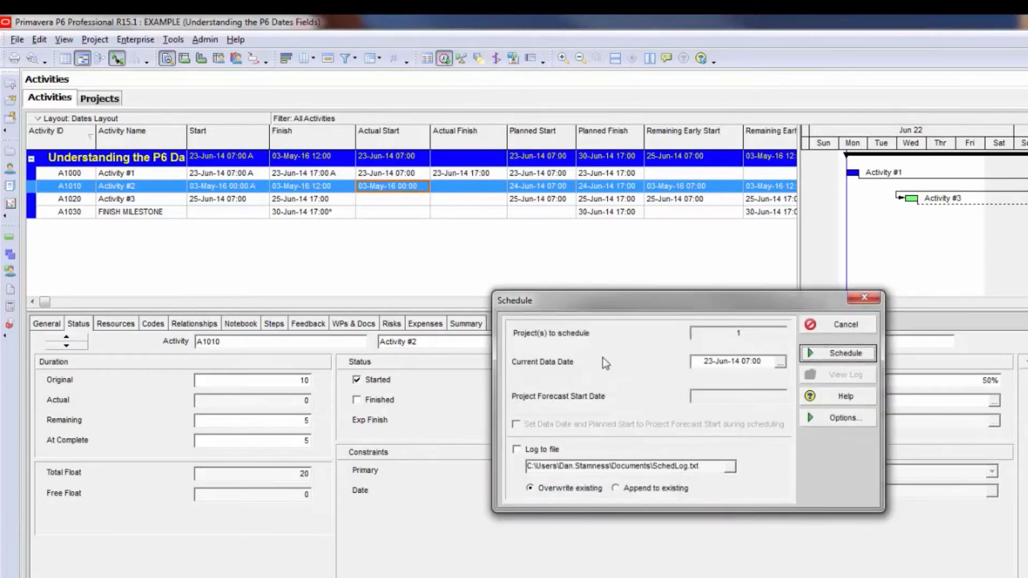
pyautogui.click(714, 362)
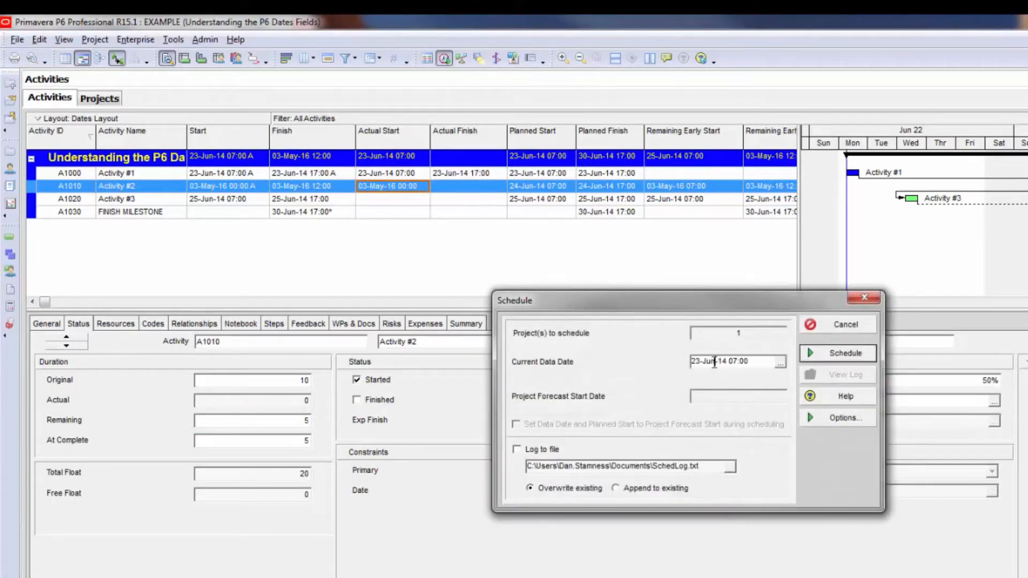
pyautogui.moveTo(699, 361); pyautogui.dragTo(673, 366)
pyautogui.write('24')
pyautogui.click(854, 353)
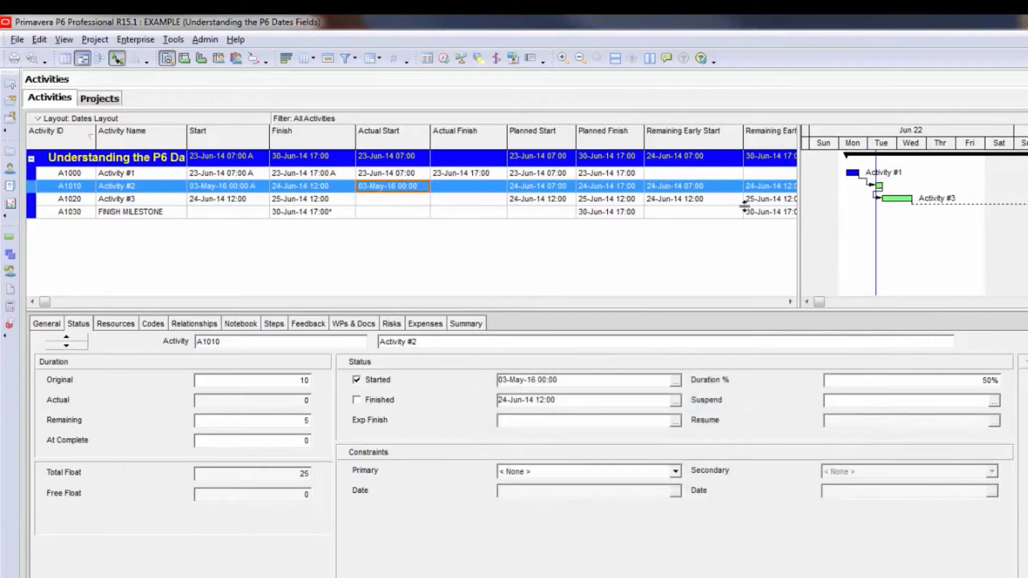
# Step: Check the Planned Start and Planned Finish dates of the in-progress Activity #2
pyautogui.click(563, 188)
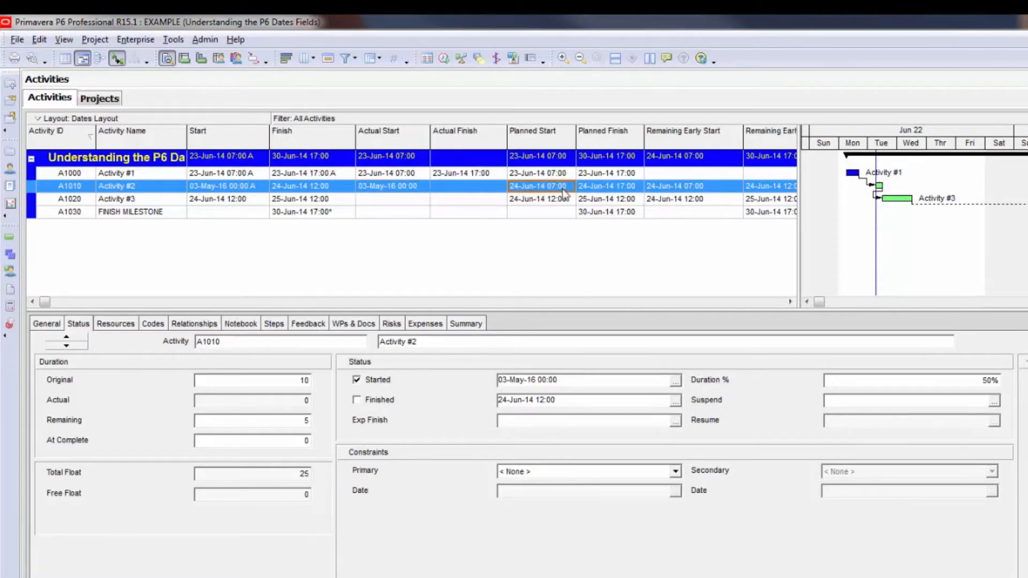
pyautogui.click(602, 187)
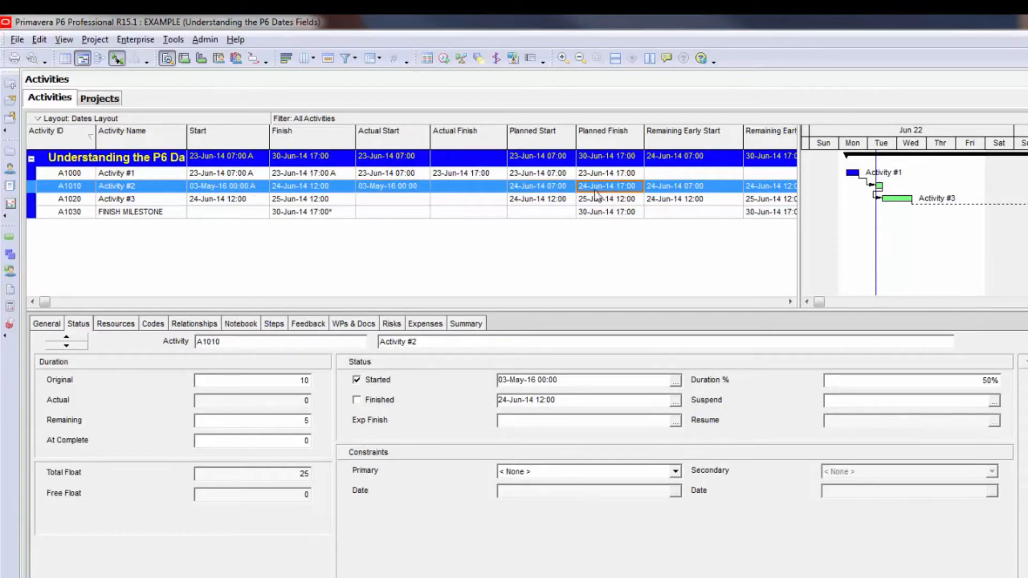
pyautogui.click(561, 189)
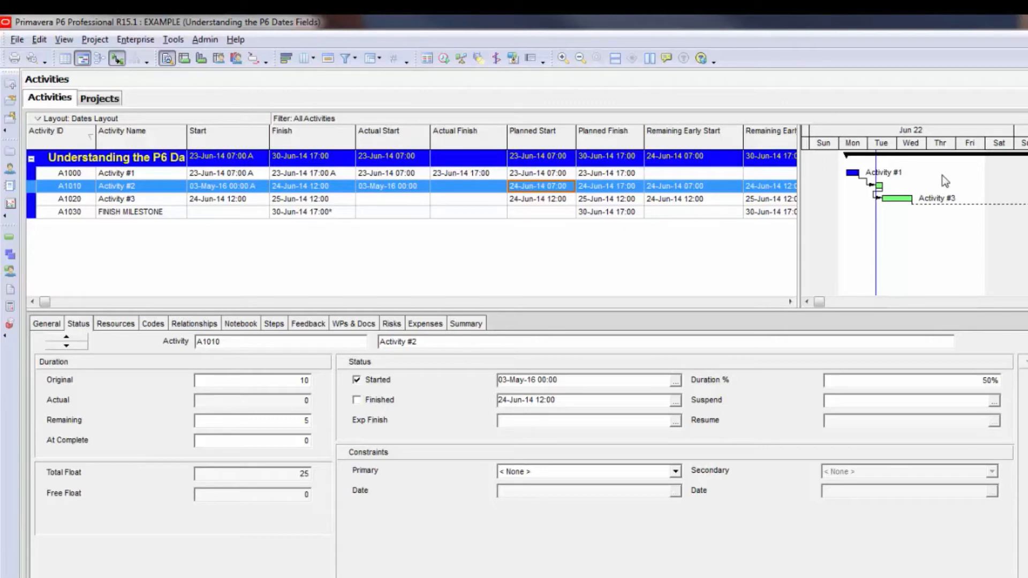
# Step: Mark Activity #3 as both started and finished
pyautogui.press('Down')
pyautogui.press('Left')
pyautogui.press('Left')
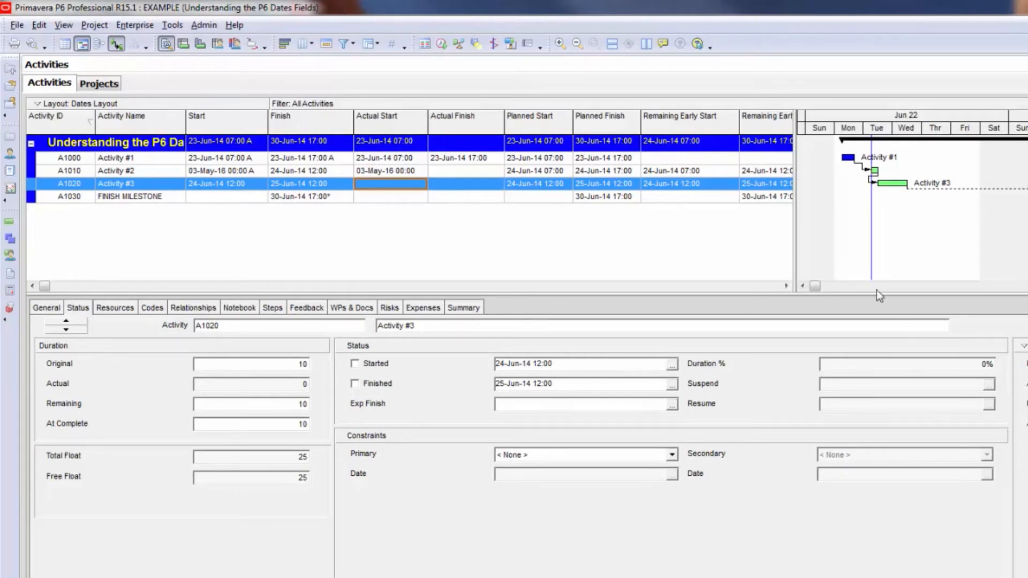
pyautogui.click(361, 364)
pyautogui.click(355, 384)
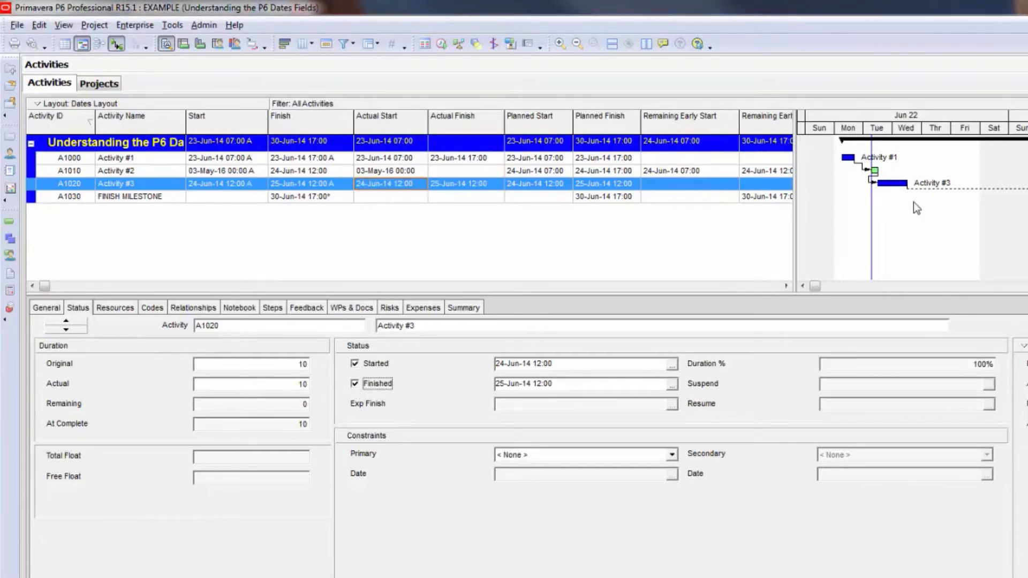
pyautogui.moveTo(863, 179); pyautogui.dragTo(893, 167)
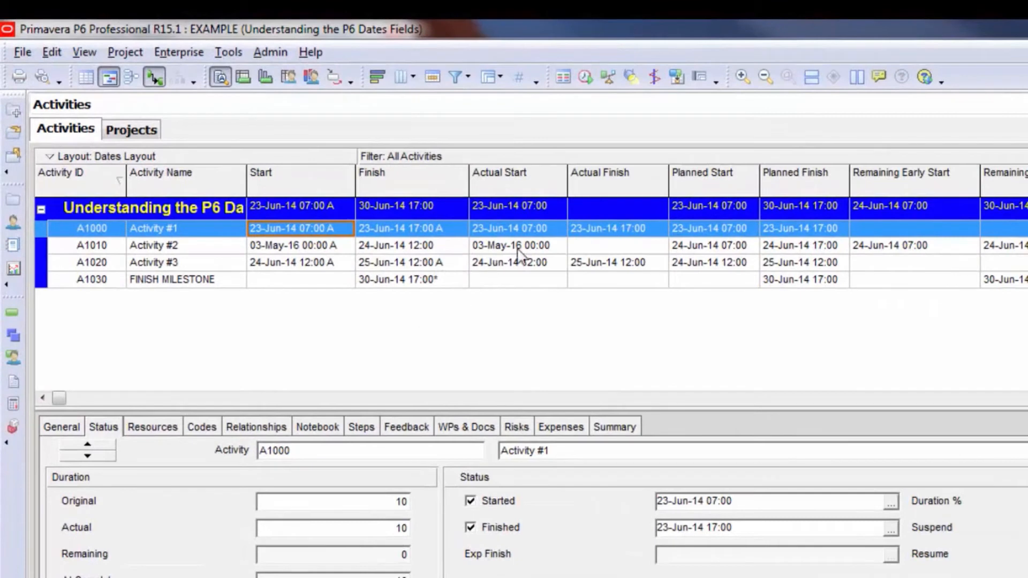
# Step: Compare the Start and Finish dates of Activity #1 and the Start date of Activity #2 with their actual dates
pyautogui.click(525, 233)
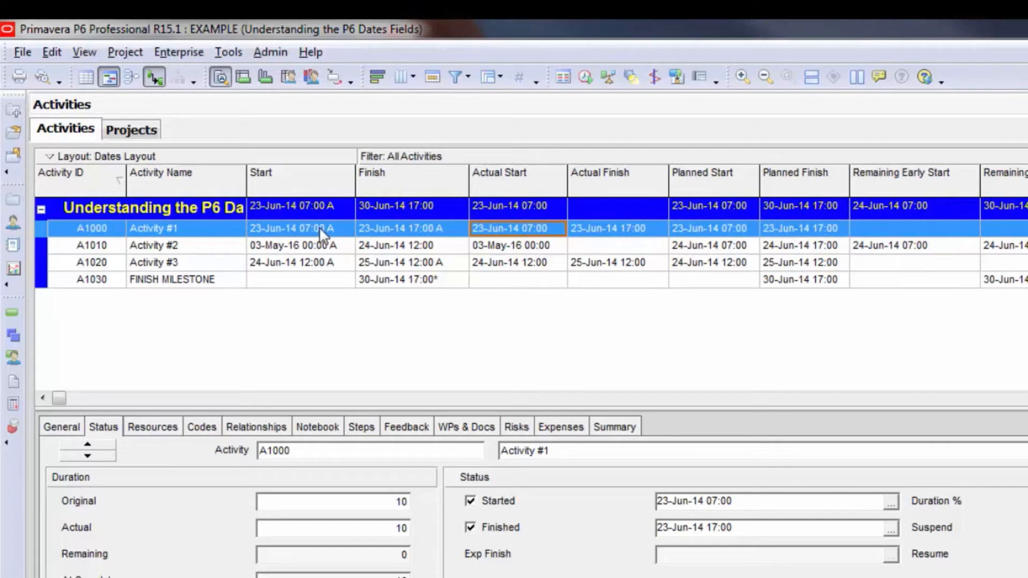
pyautogui.click(416, 232)
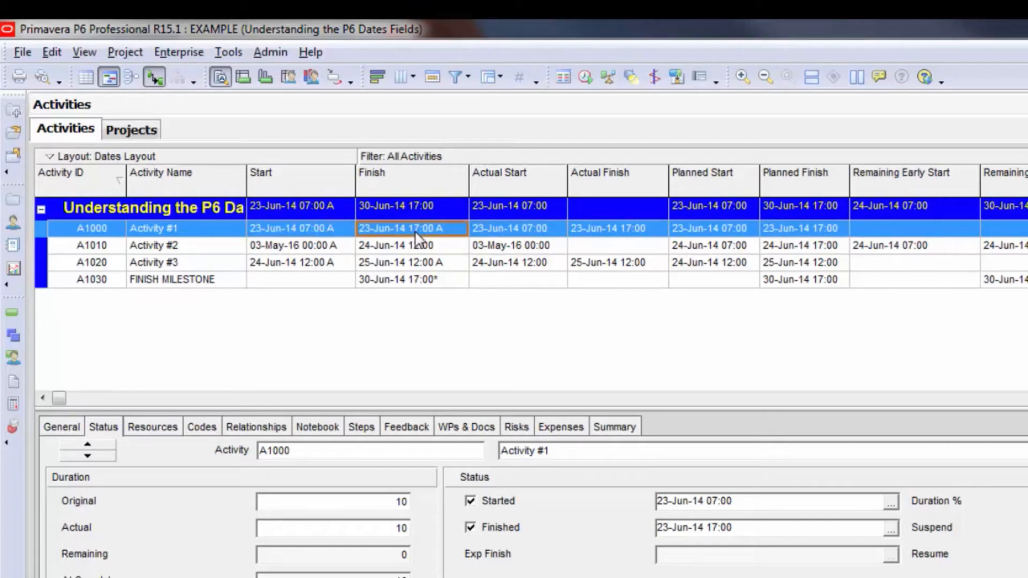
pyautogui.click(300, 248)
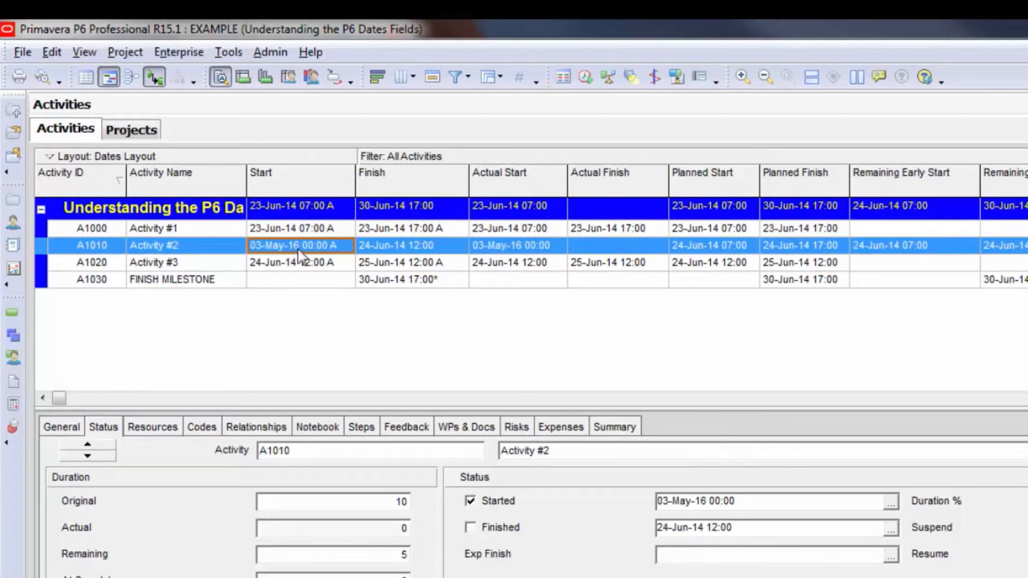
pyautogui.click(529, 247)
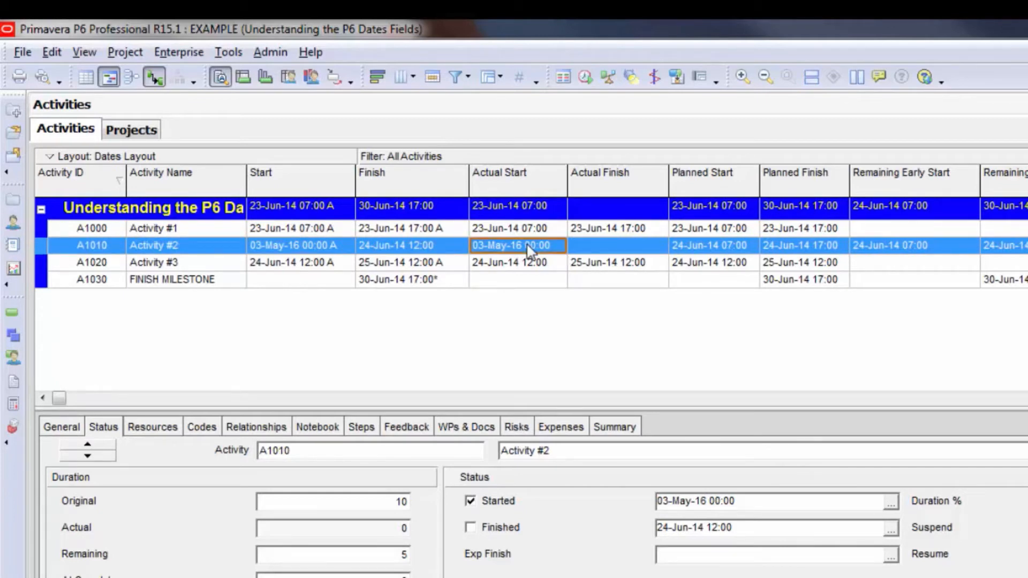
# Step: Review the Start and Finish dates of Activity #2 and Activity #3 against their actual dates
pyautogui.click(326, 247)
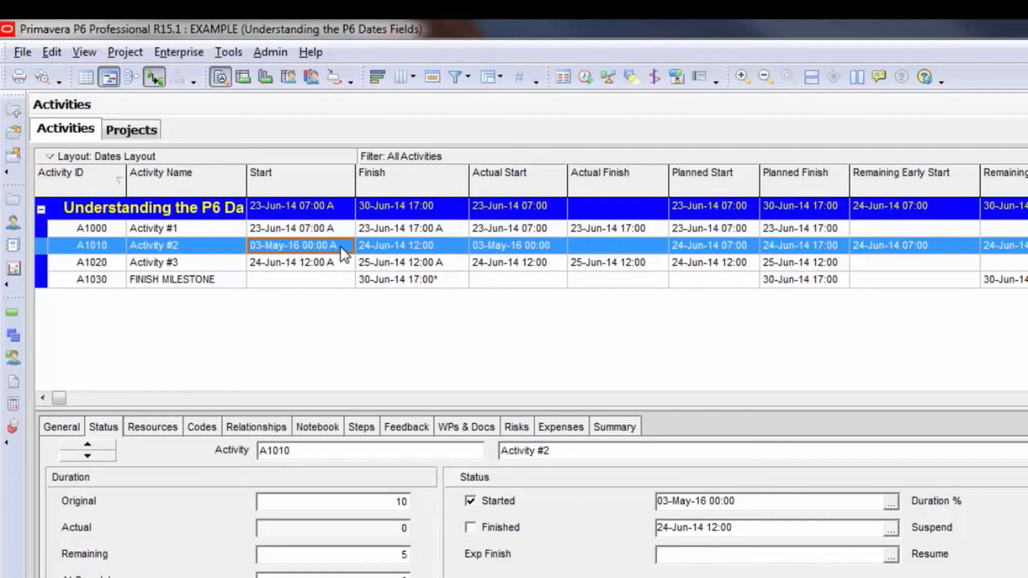
pyautogui.click(402, 247)
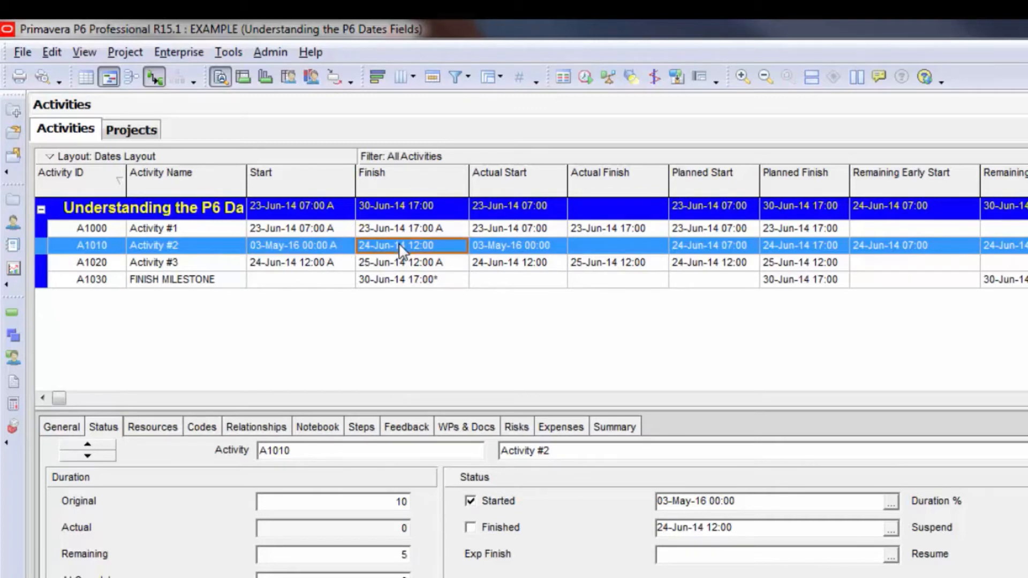
pyautogui.click(315, 264)
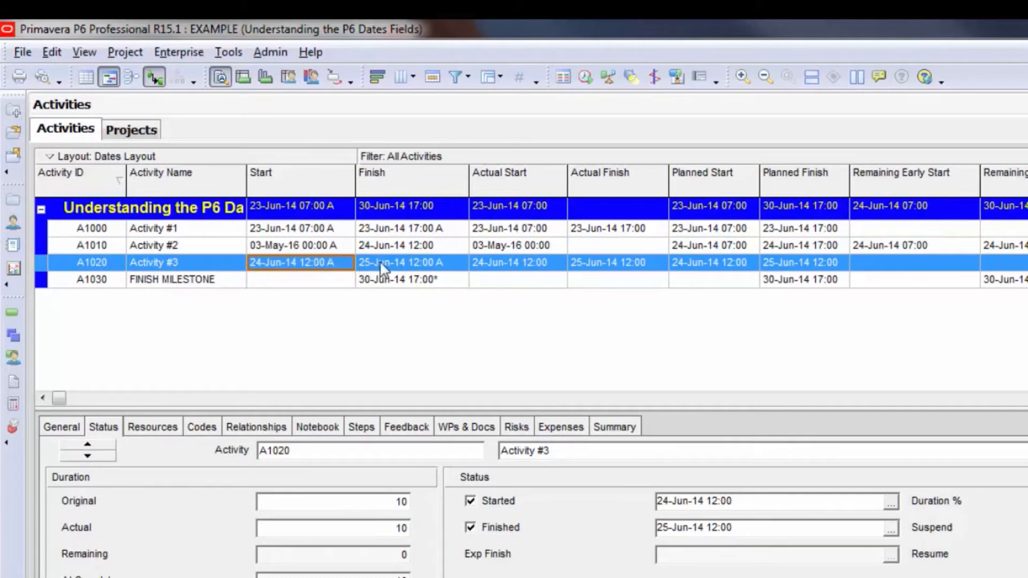
pyautogui.click(405, 267)
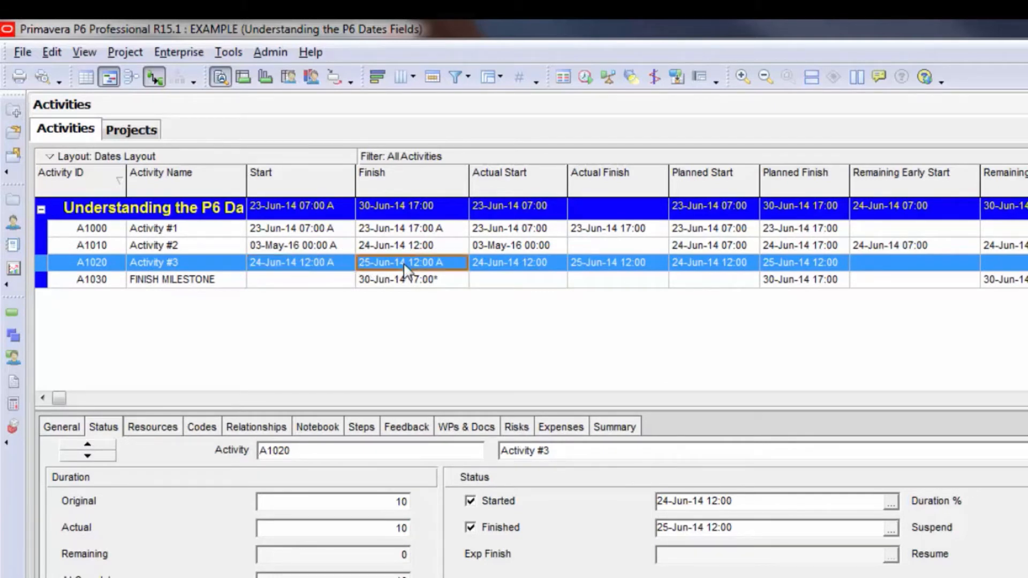
pyautogui.click(314, 264)
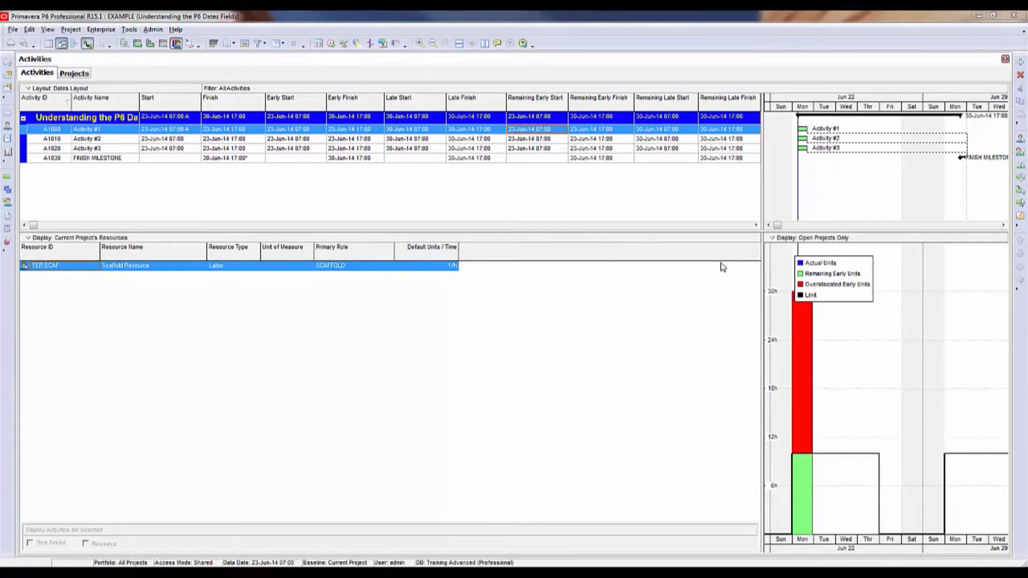
# Step: Level all resources only within activity Total Float, preserving the scheduled early and late dates
pyautogui.click(344, 44)
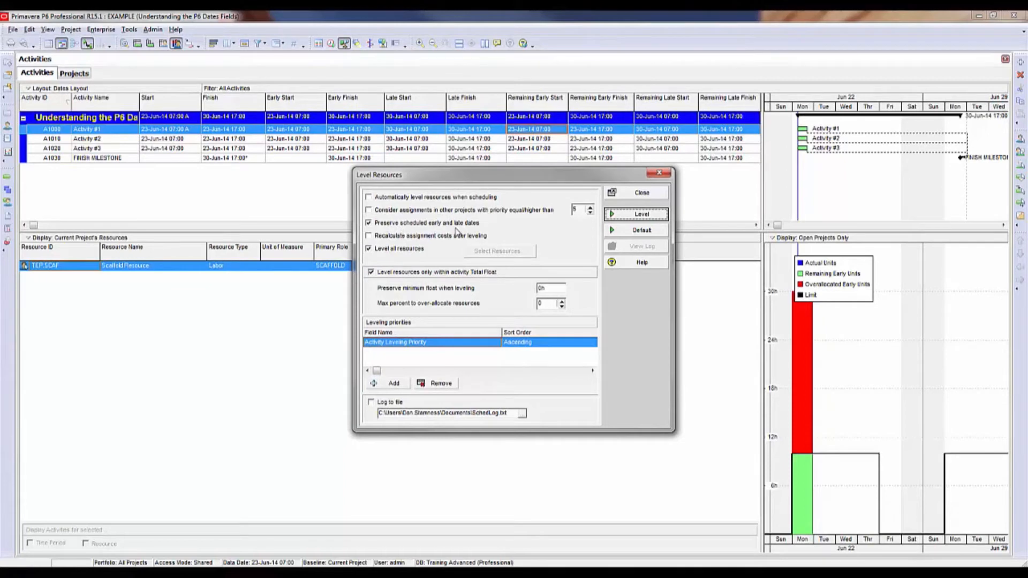
pyautogui.click(667, 214)
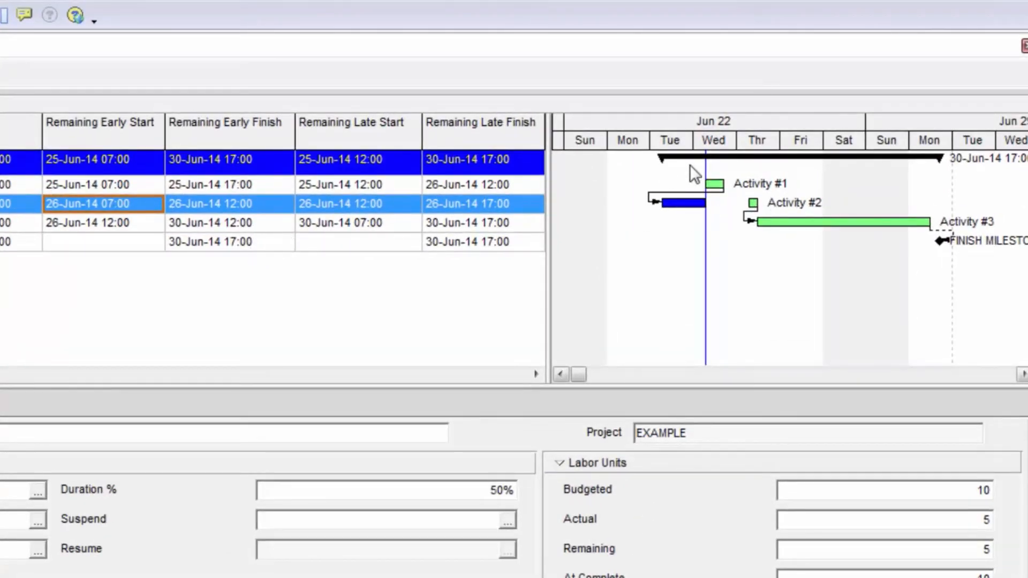
# Step: Compare the Early and Remaining Early dates of Activity #1 and Activity #2 with their bars in the Gantt chart
pyautogui.moveTo(723, 185); pyautogui.dragTo(751, 202)
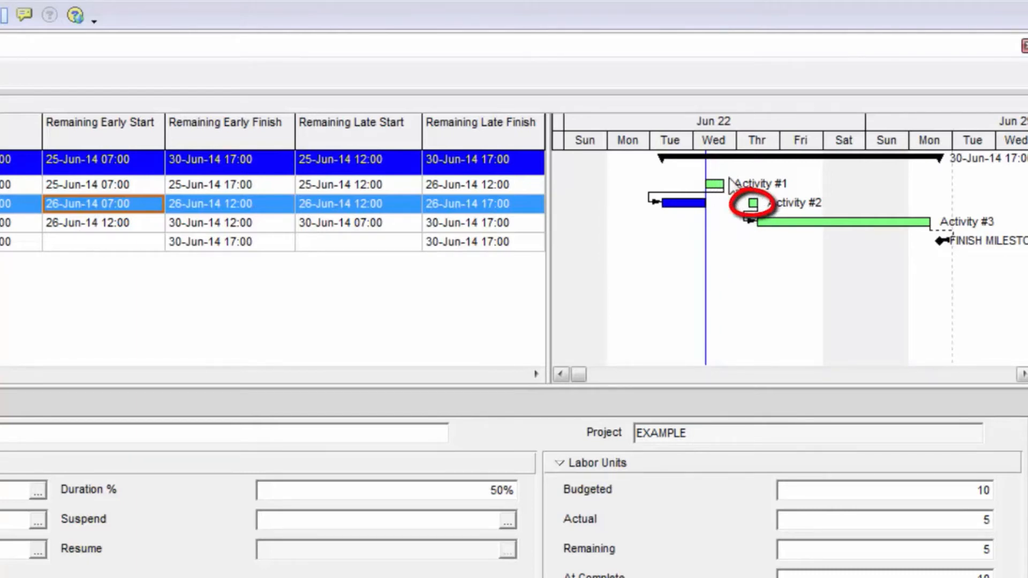
pyautogui.click(188, 204)
pyautogui.click(151, 208)
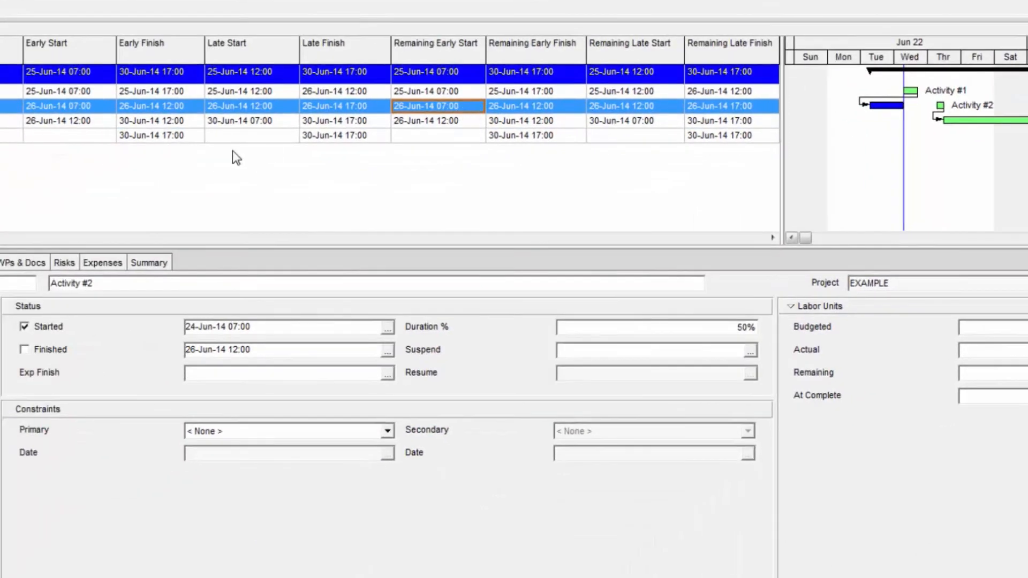
pyautogui.click(85, 92)
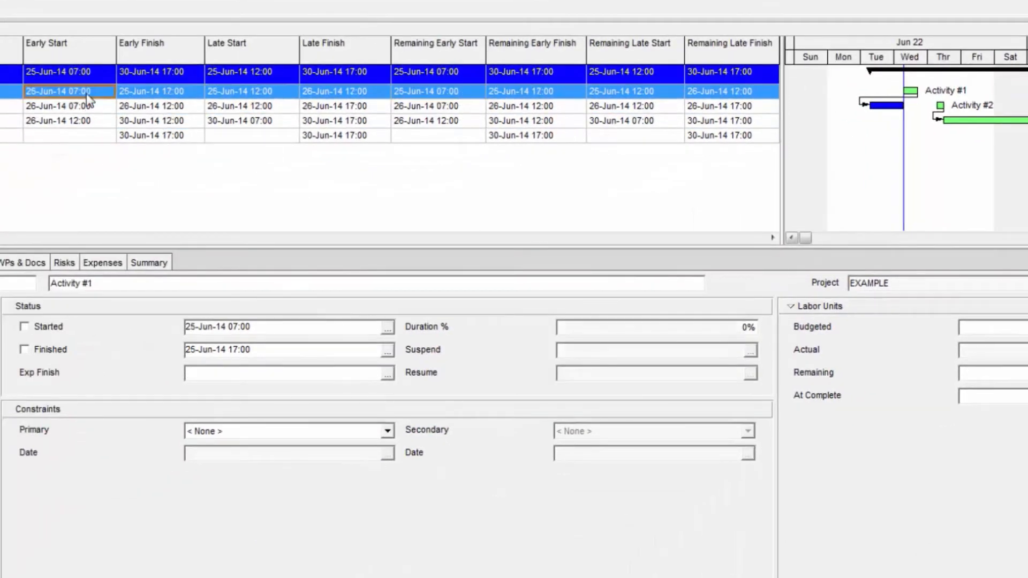
pyautogui.click(90, 107)
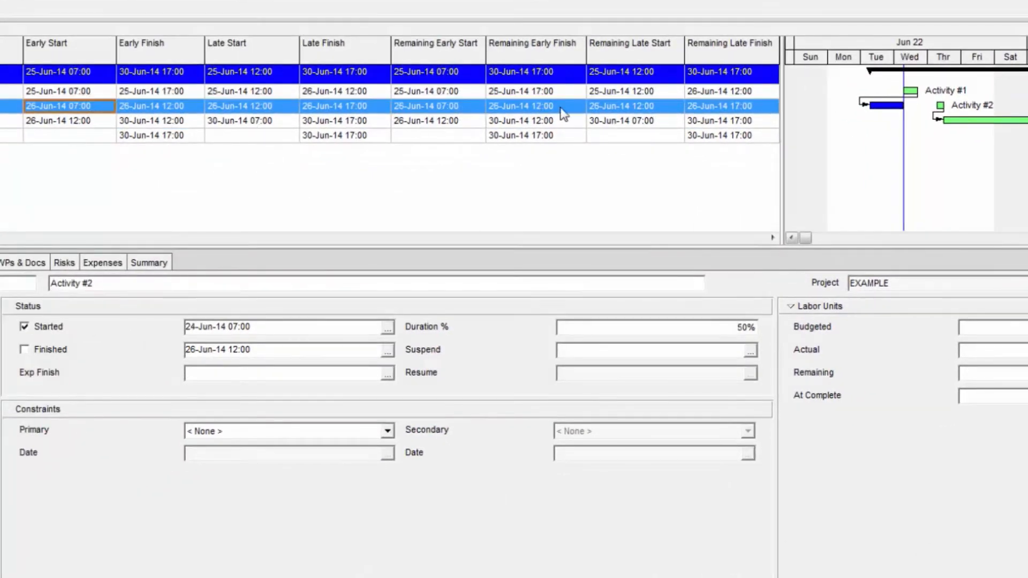
pyautogui.click(460, 95)
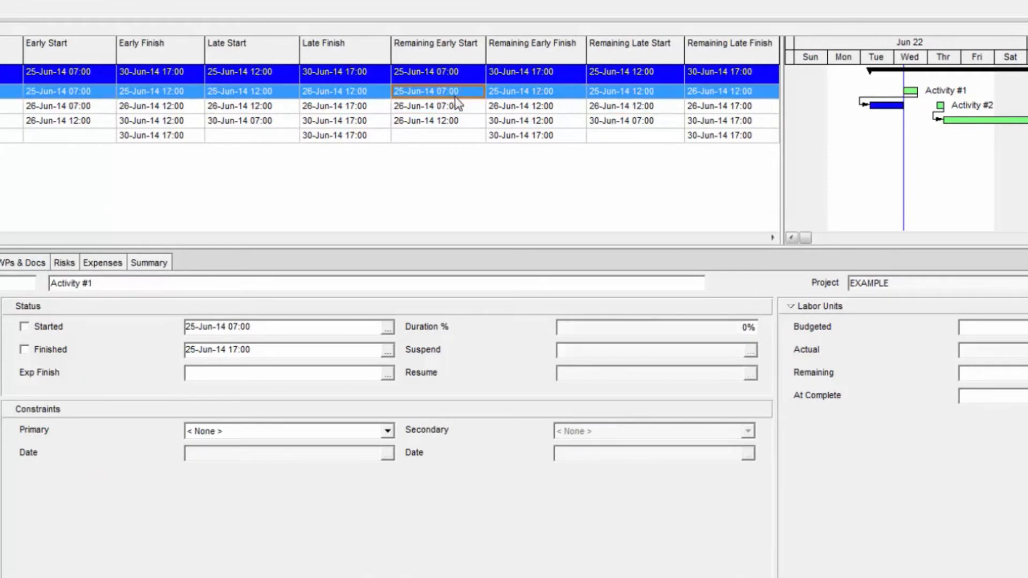
pyautogui.click(457, 107)
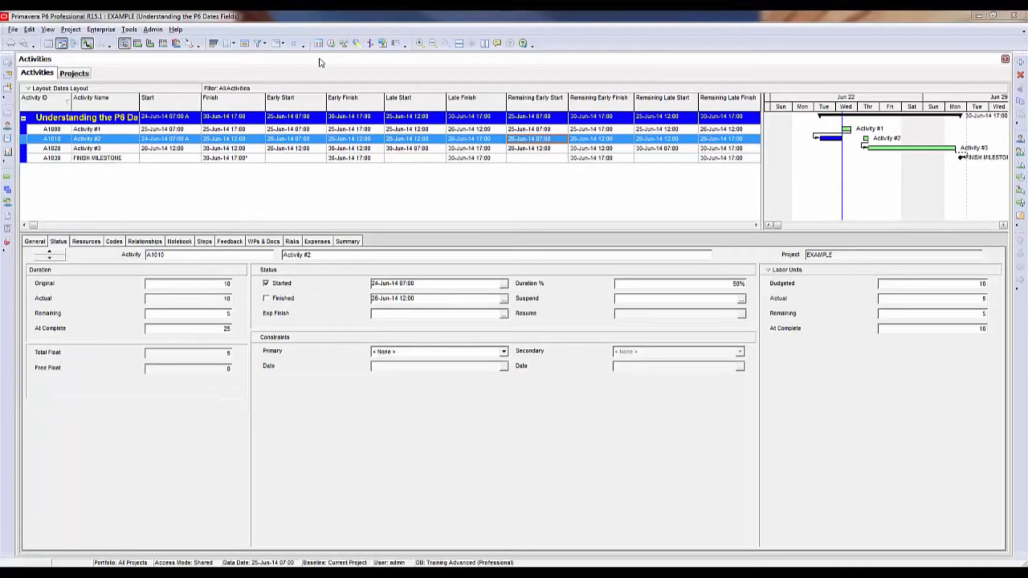
pyautogui.click(330, 44)
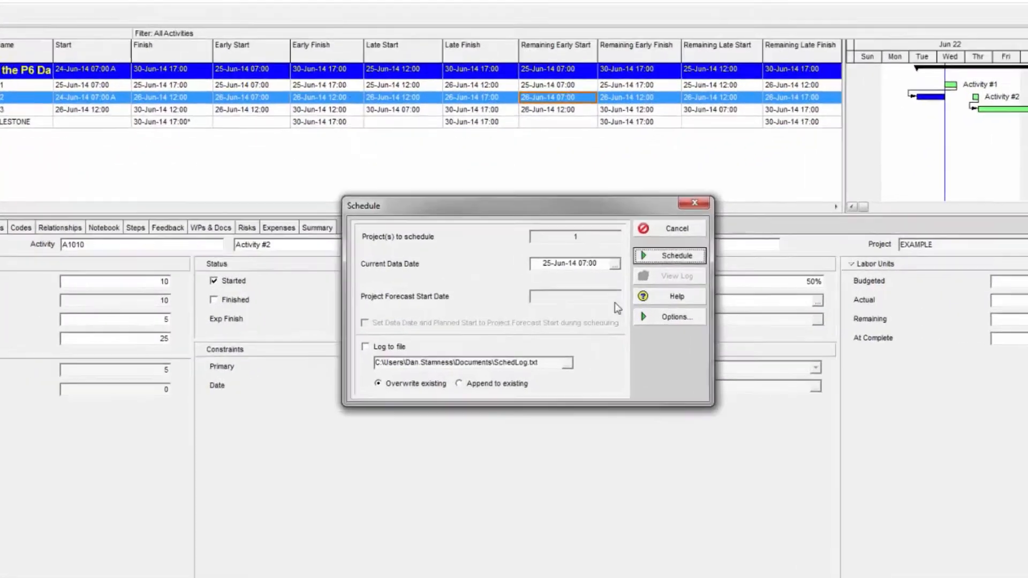
pyautogui.click(669, 316)
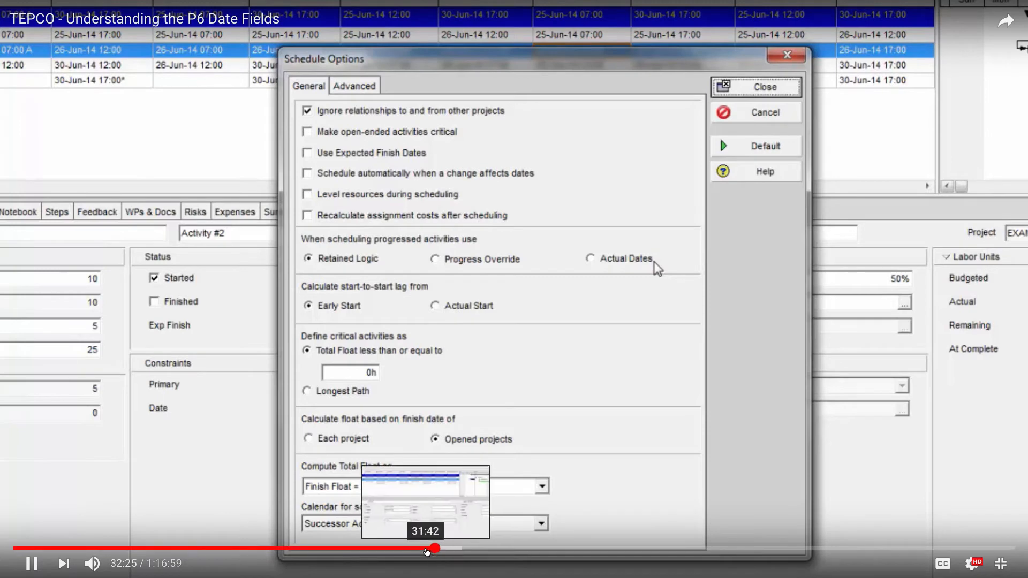
pyautogui.click(427, 551)
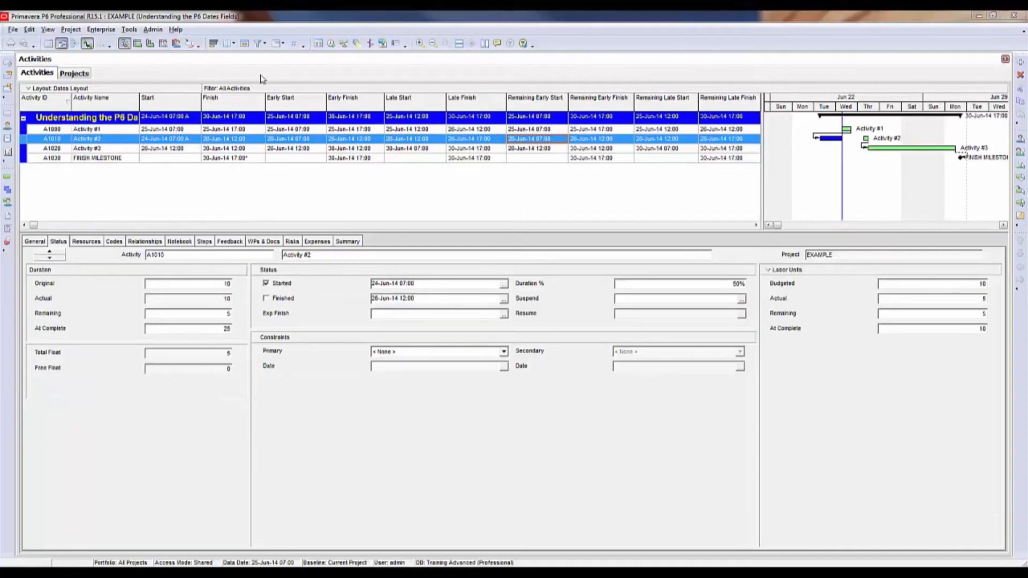
# Step: Set progressed activities to use Progress Override and schedule the project with the current data date of 25-Jun-14 07:00
pyautogui.click(331, 43)
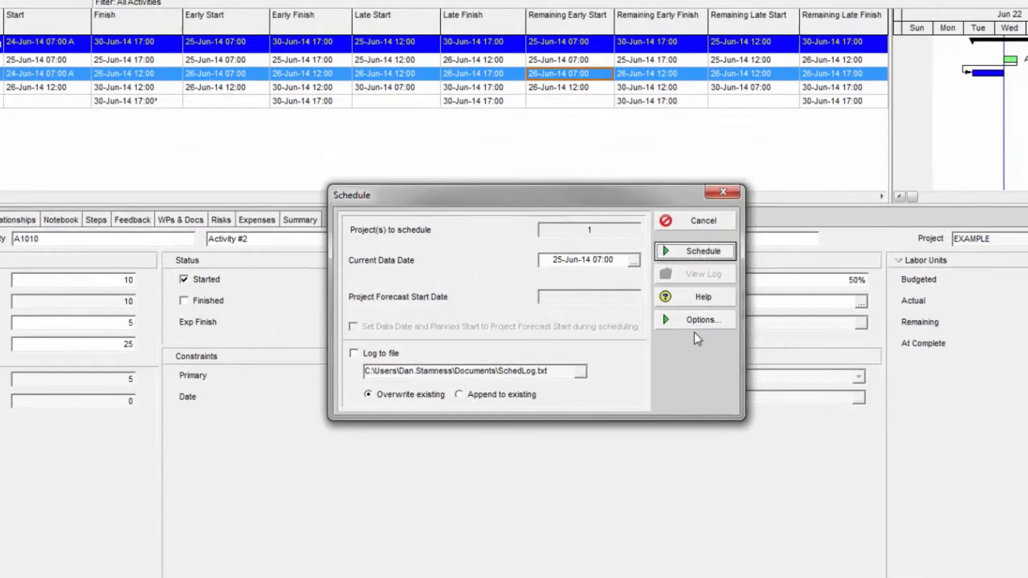
pyautogui.click(701, 319)
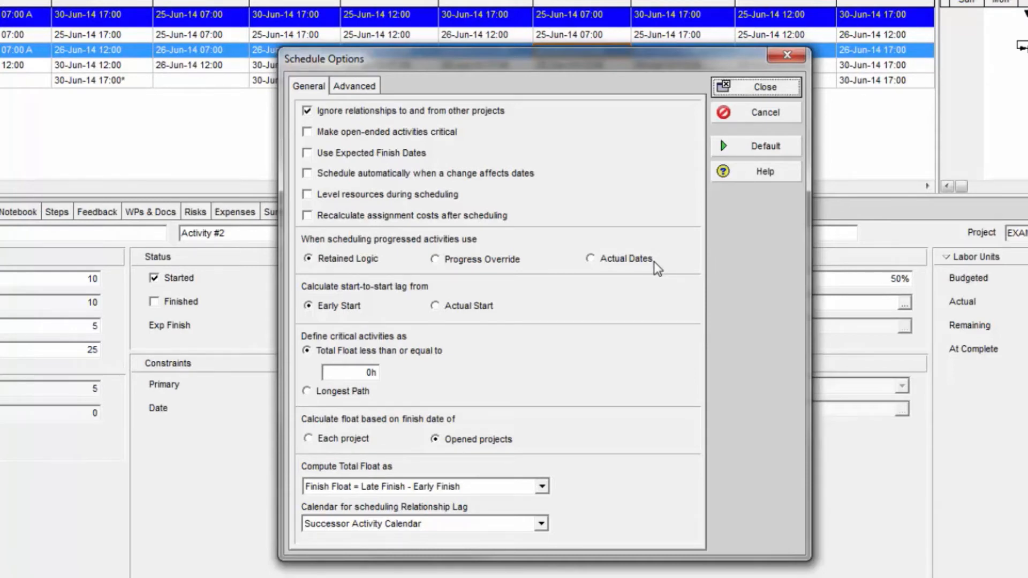
pyautogui.click(502, 263)
pyautogui.click(770, 90)
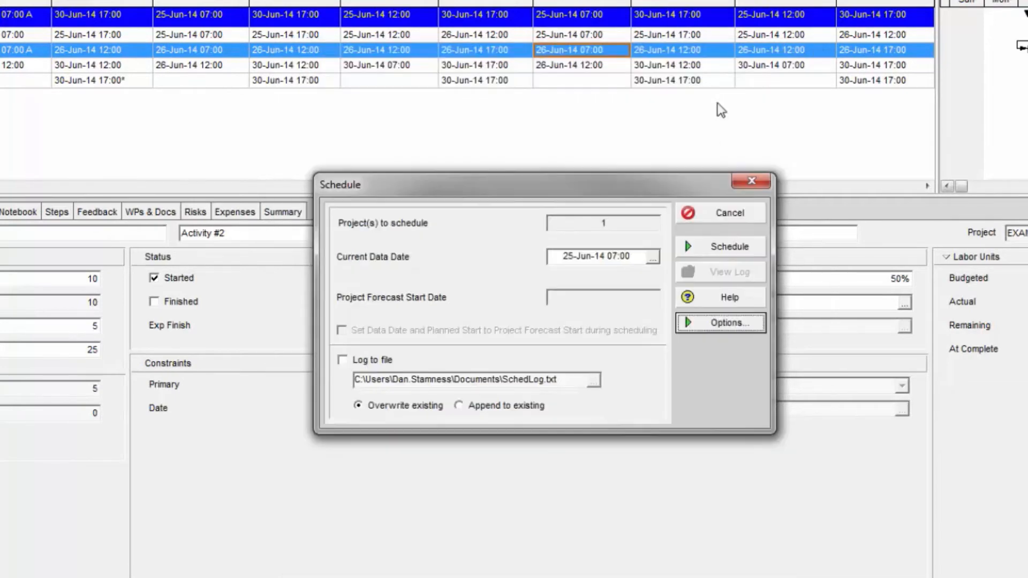
pyautogui.click(734, 248)
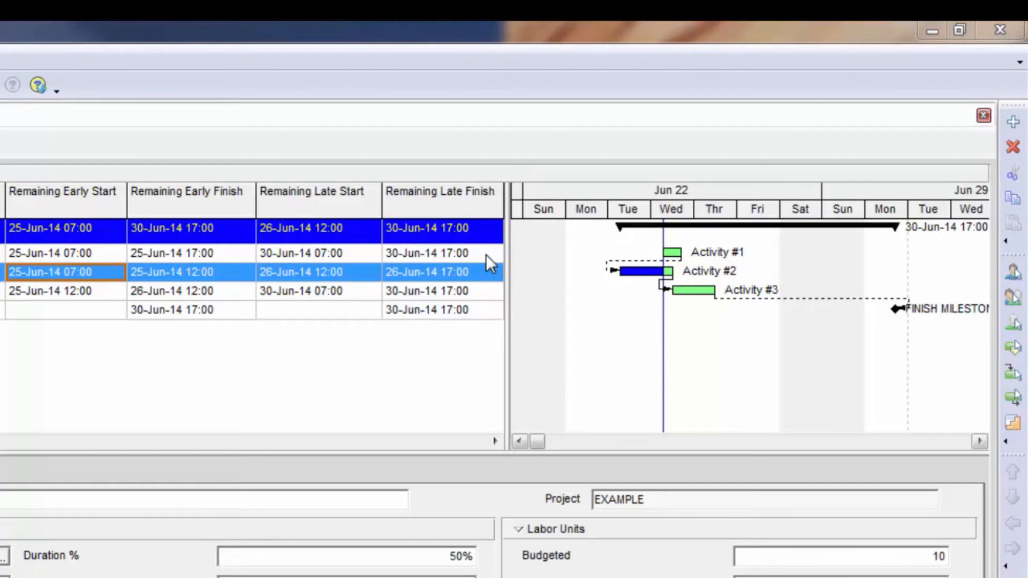
# Step: Examine the Remaining Late dates of Activity #1 and the Remaining Early dates of Activity #2
pyautogui.click(486, 255)
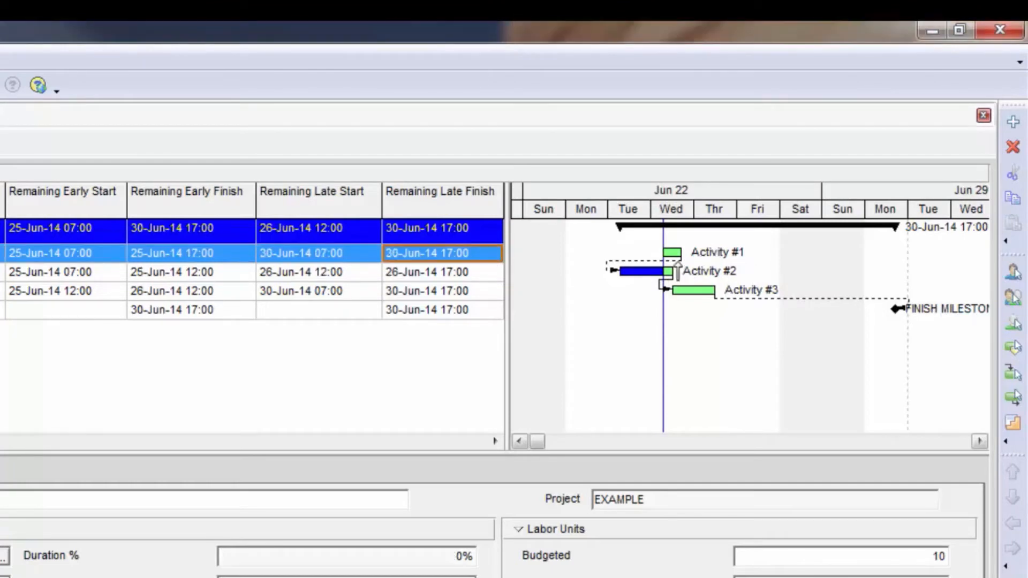
pyautogui.click(293, 251)
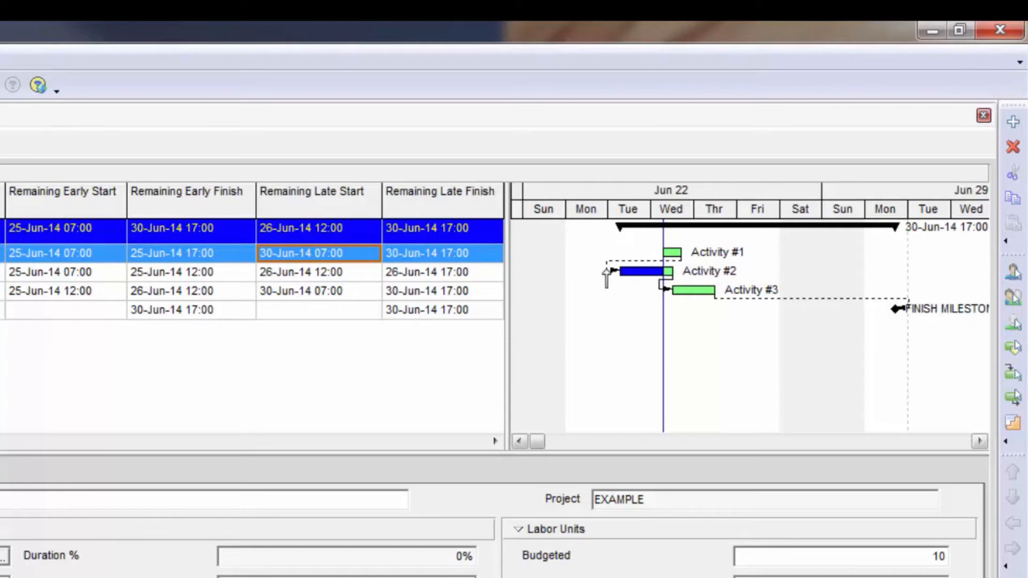
pyautogui.click(441, 256)
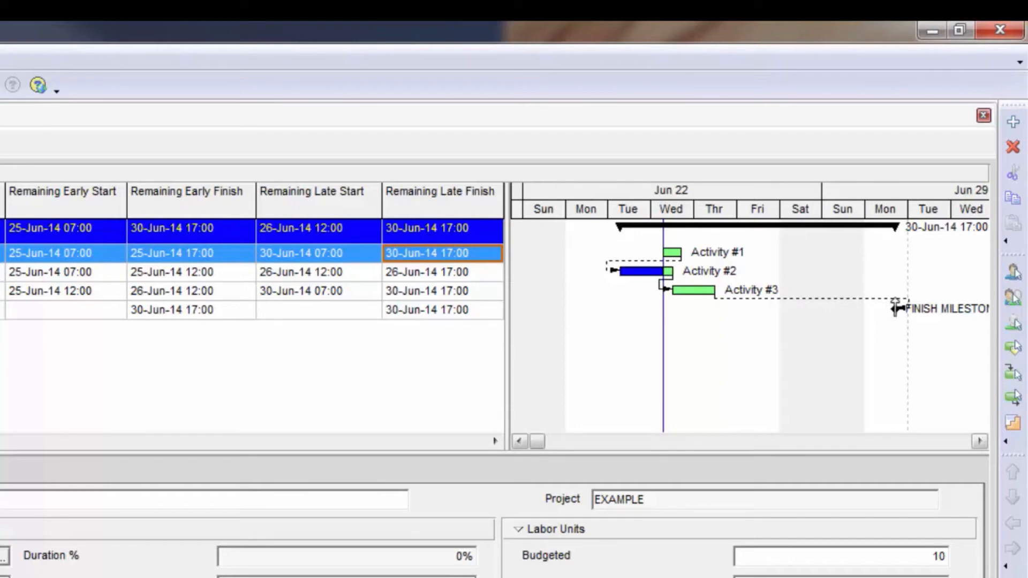
pyautogui.press('Down')
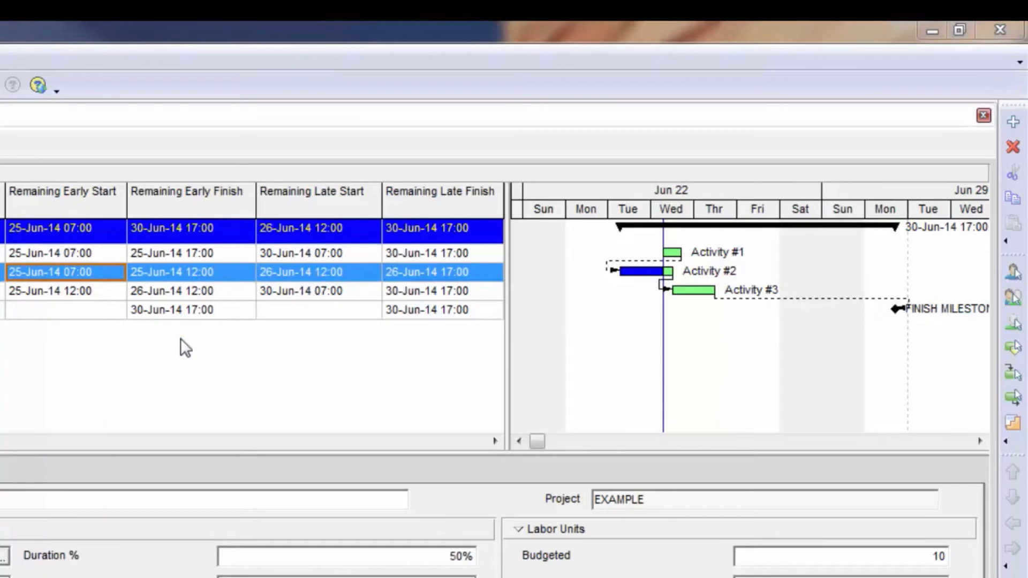
pyautogui.click(175, 275)
pyautogui.click(90, 270)
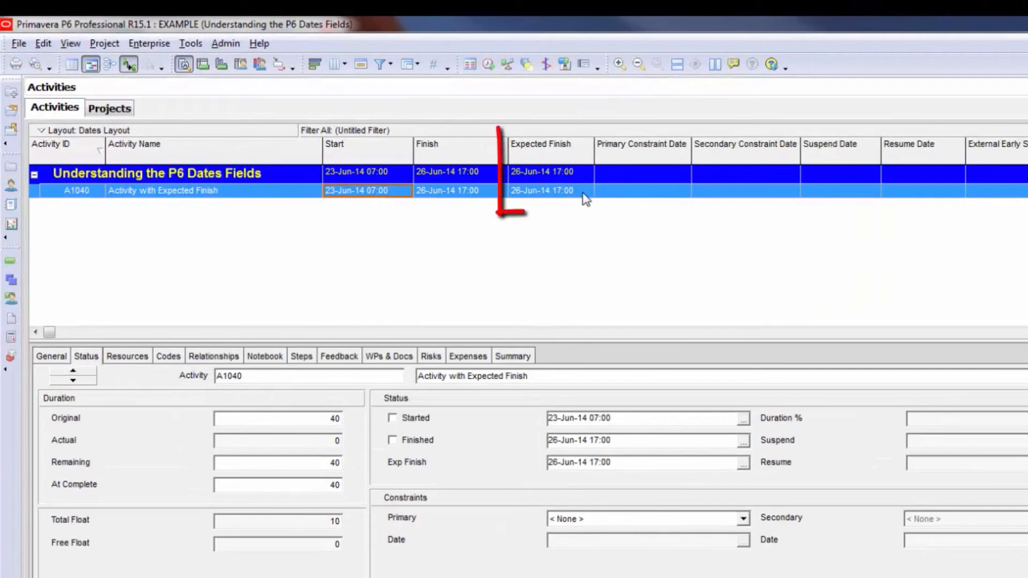
# Step: Check the Expected Finish date of activity A1040 and open the scheduling options
pyautogui.click(584, 195)
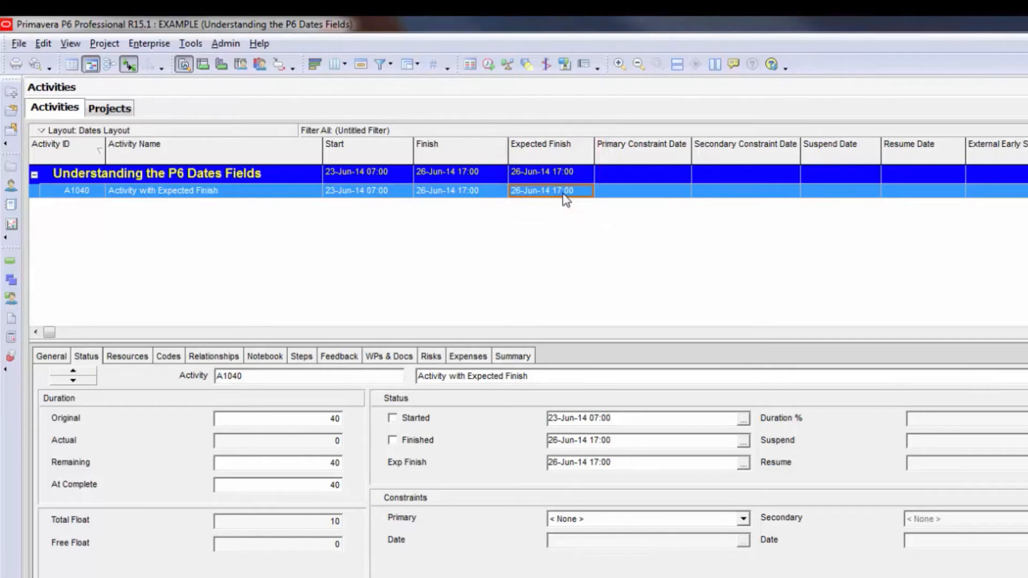
pyautogui.click(488, 65)
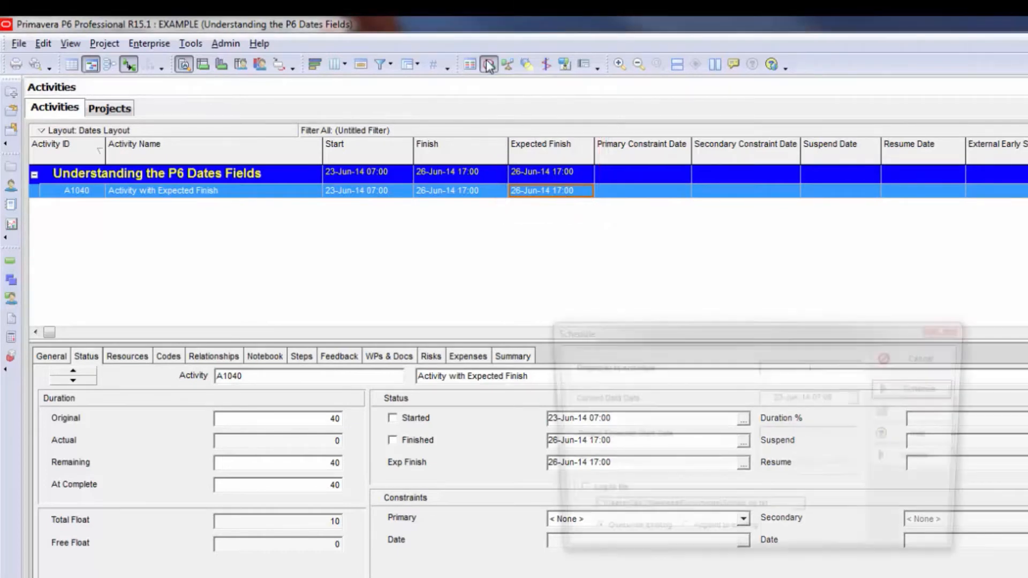
pyautogui.click(945, 460)
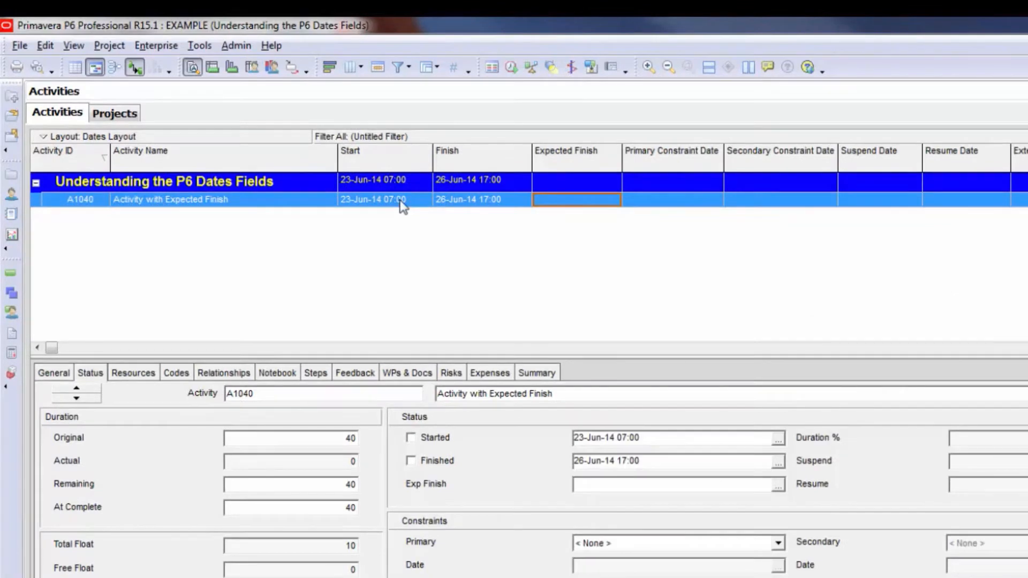
# Step: Mark activity A1040 as started with its start date of 23-Jun-14 07:00
pyautogui.click(401, 204)
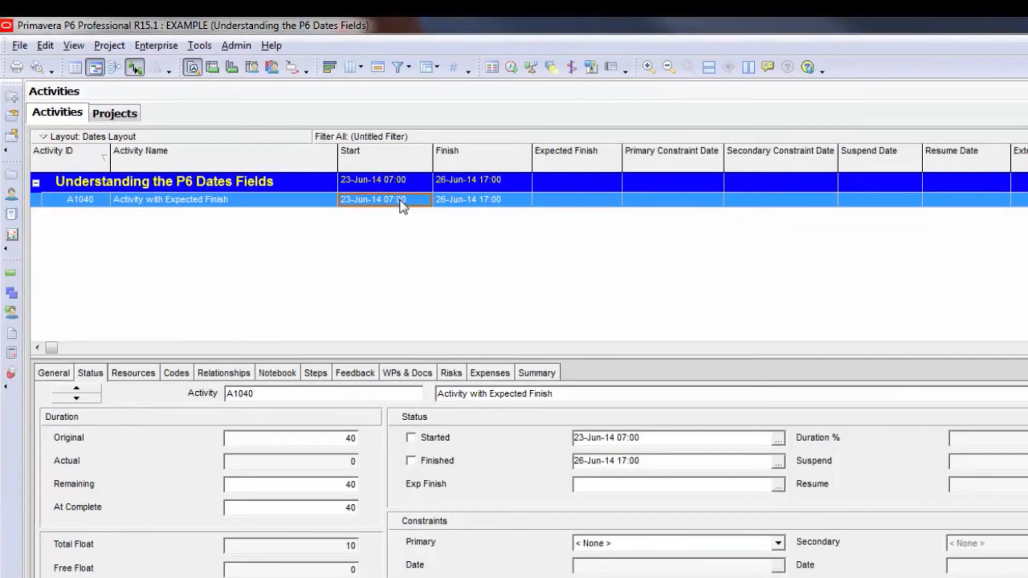
pyautogui.click(423, 437)
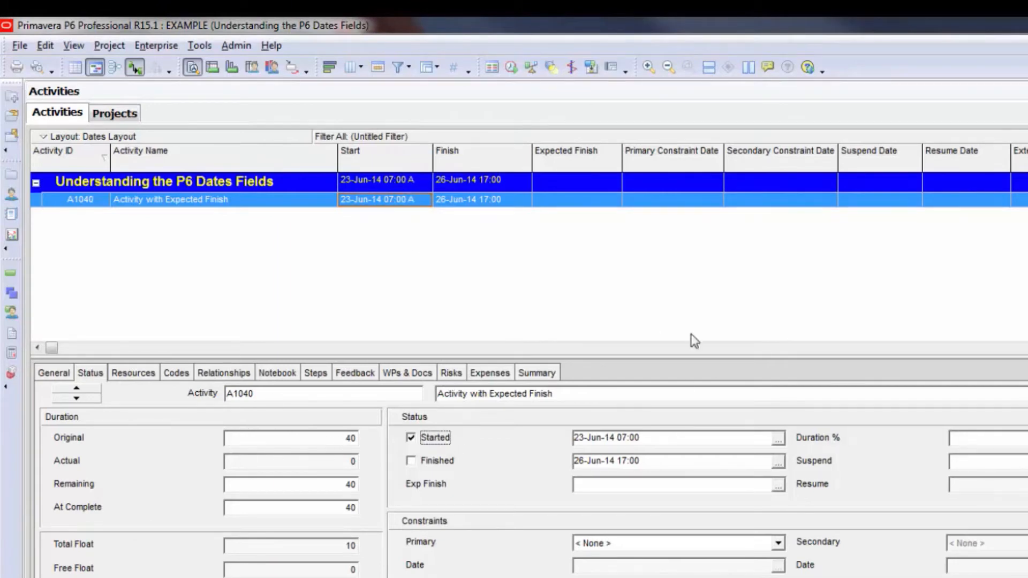
# Step: Set the Expected Finish of activity A1040 to 26-Jun-14 17:00, matching its Finish date
pyautogui.click(605, 201)
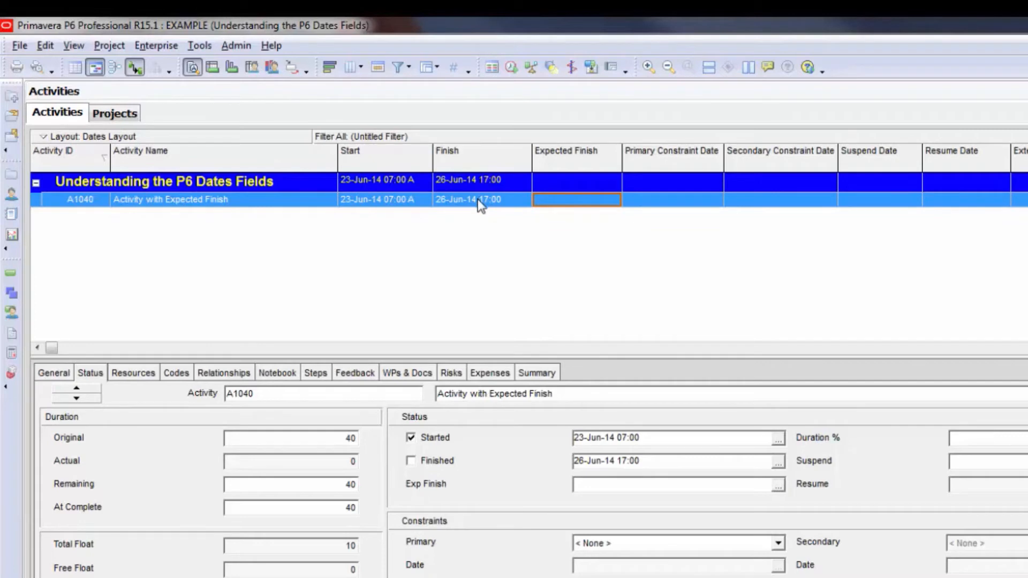
pyautogui.click(492, 200)
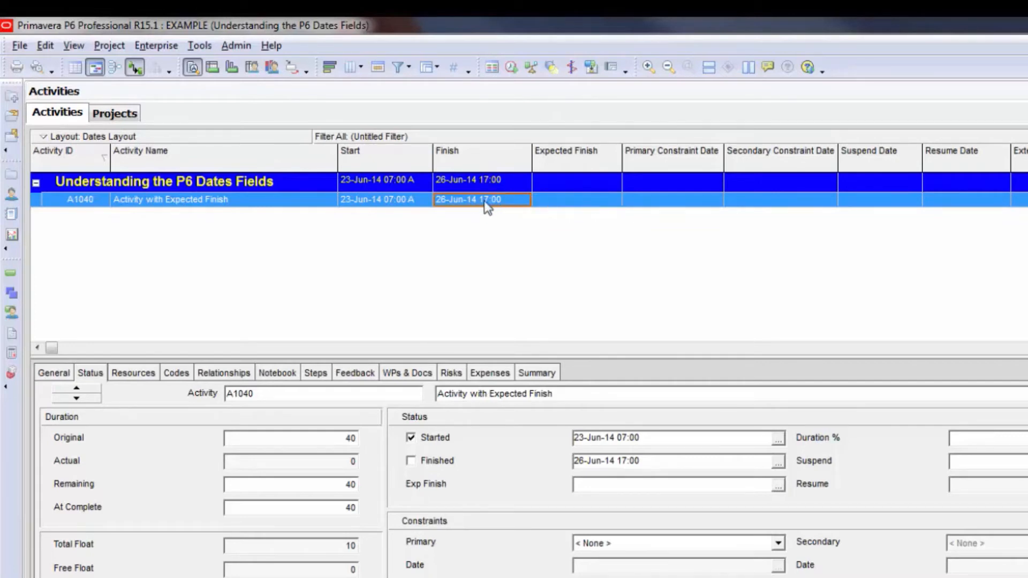
pyautogui.click(617, 202)
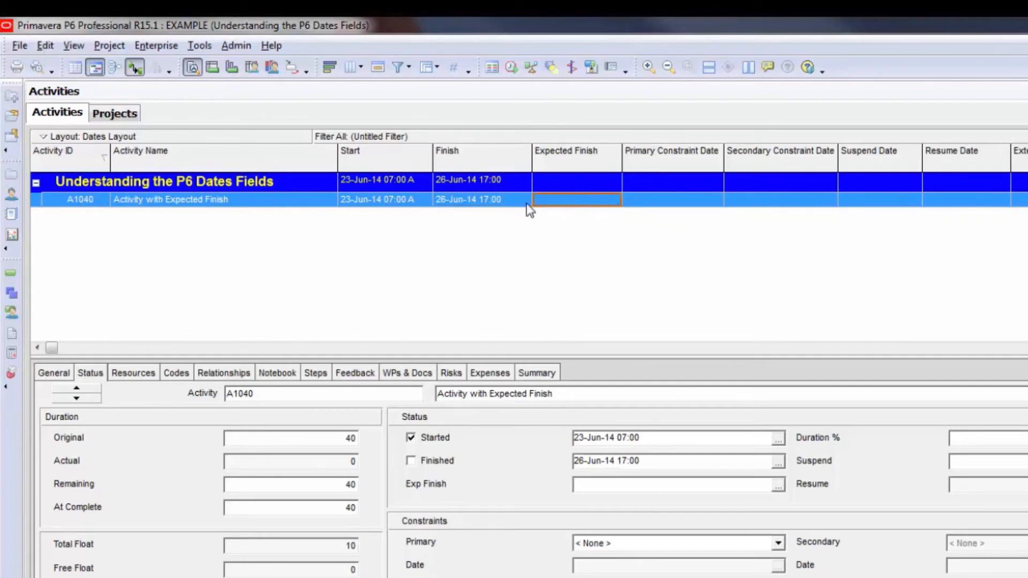
pyautogui.click(496, 198)
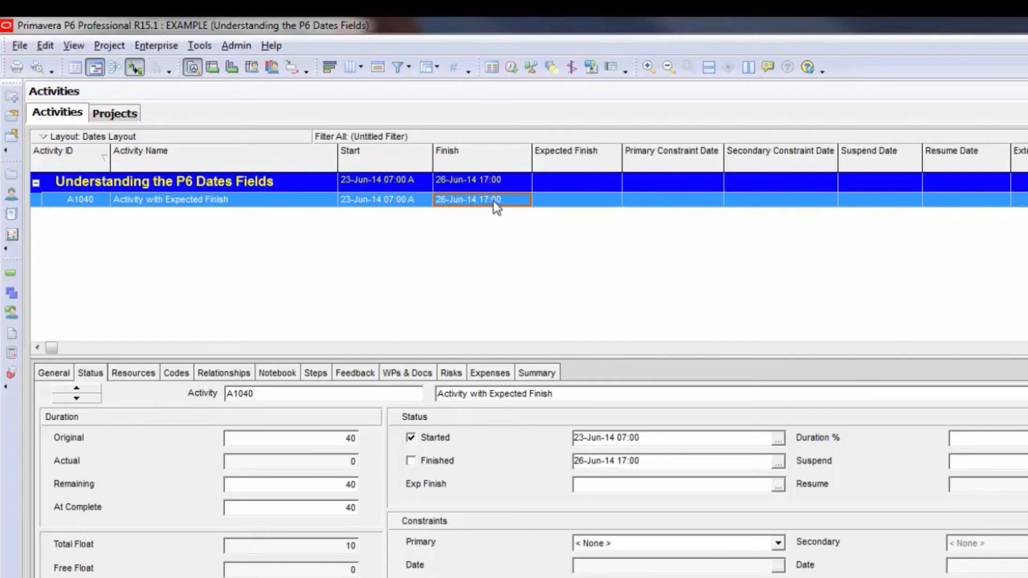
pyautogui.click(616, 201)
pyautogui.click(616, 202)
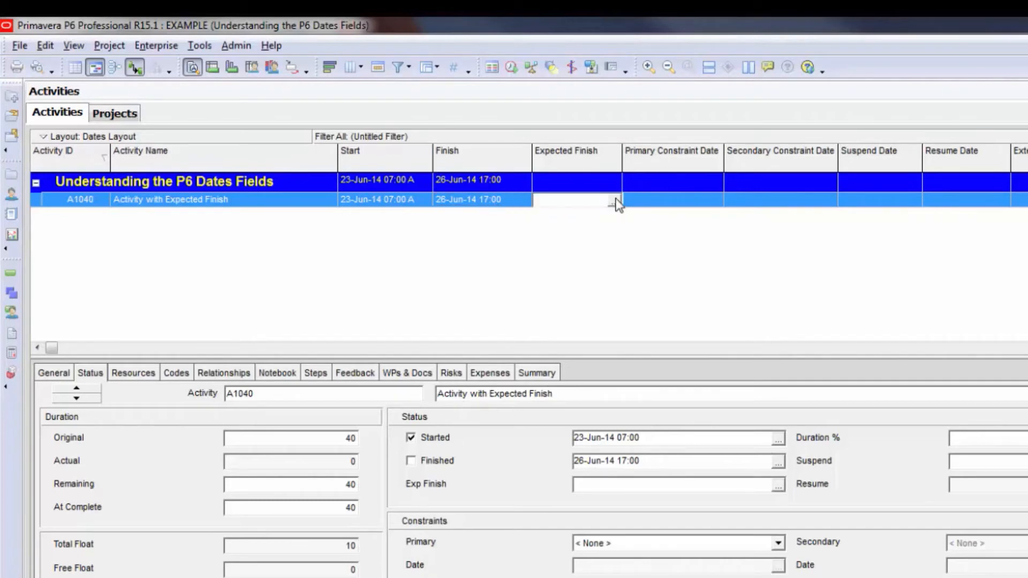
pyautogui.click(614, 201)
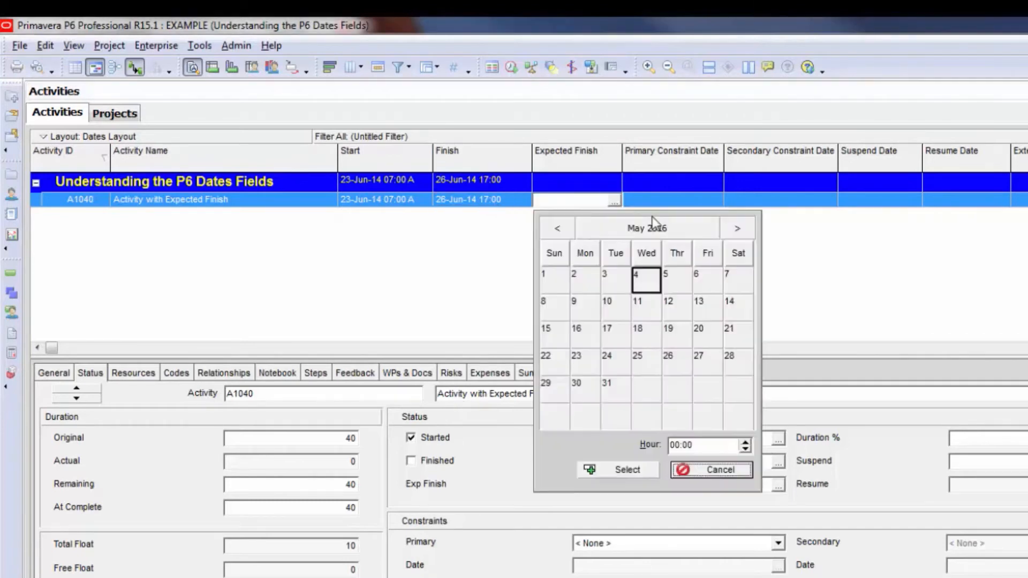
pyautogui.click(622, 228)
pyautogui.click(558, 228)
pyautogui.click(559, 227)
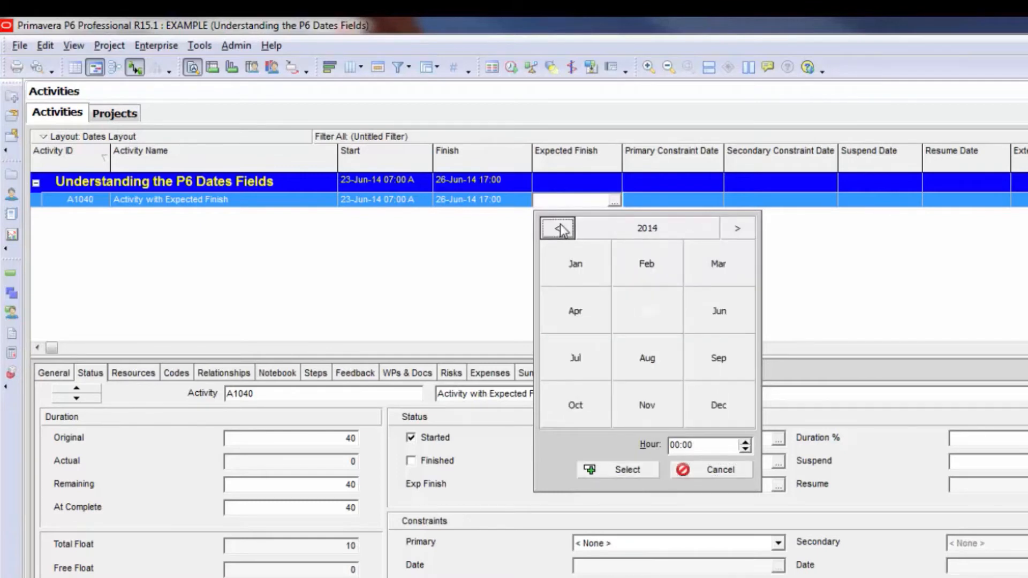
pyautogui.click(721, 310)
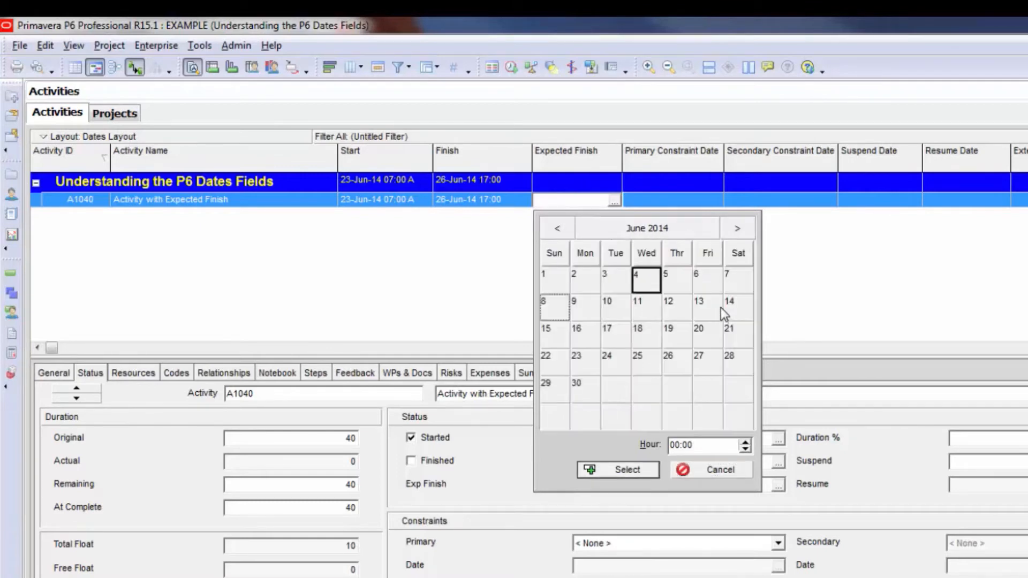
pyautogui.click(675, 367)
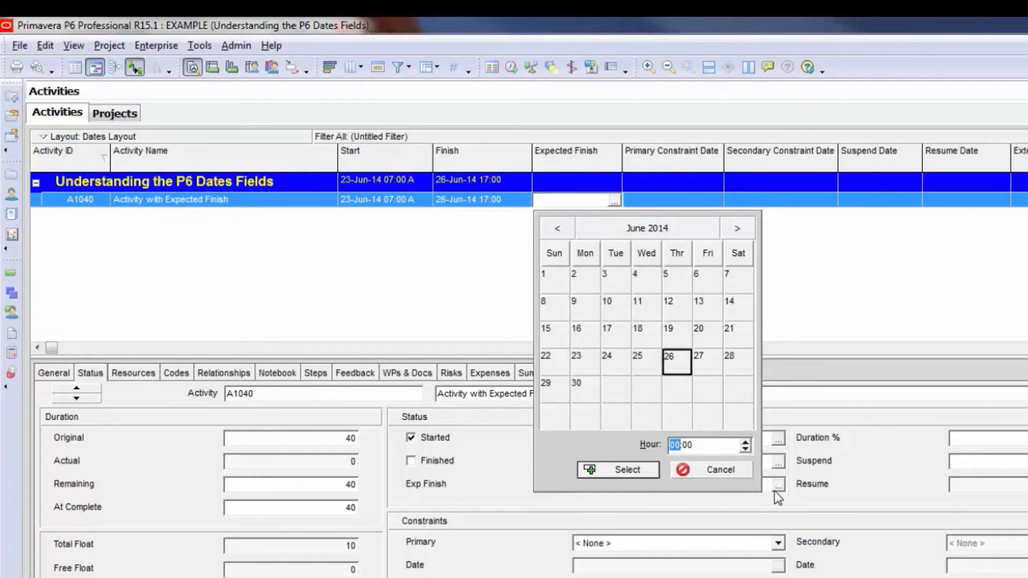
pyautogui.write('17')
pyautogui.click(629, 469)
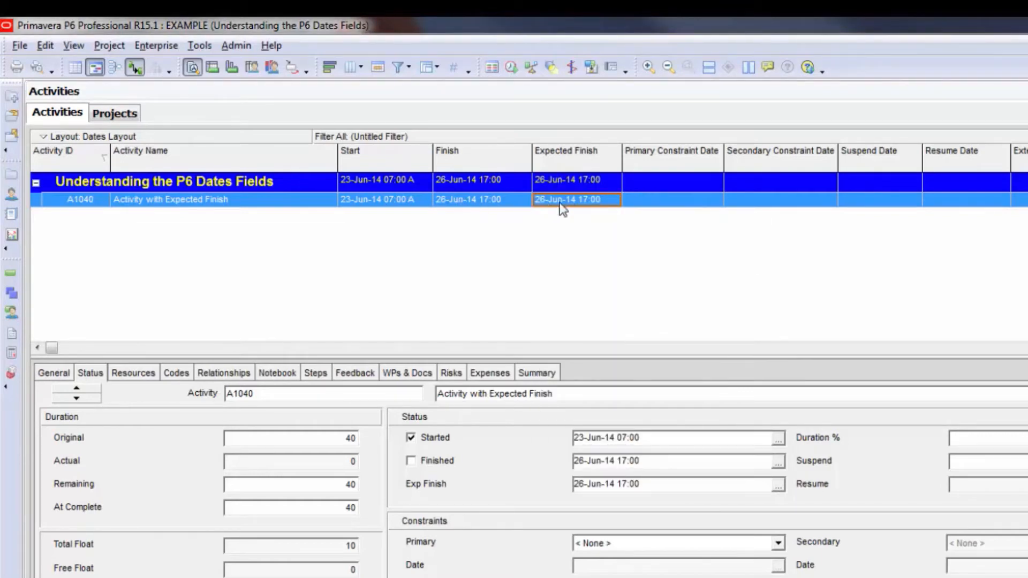
# Step: Schedule the project with a current data date of 24-Jun-14 07:00 and check activity A1040's Expected Finish
pyautogui.click(511, 71)
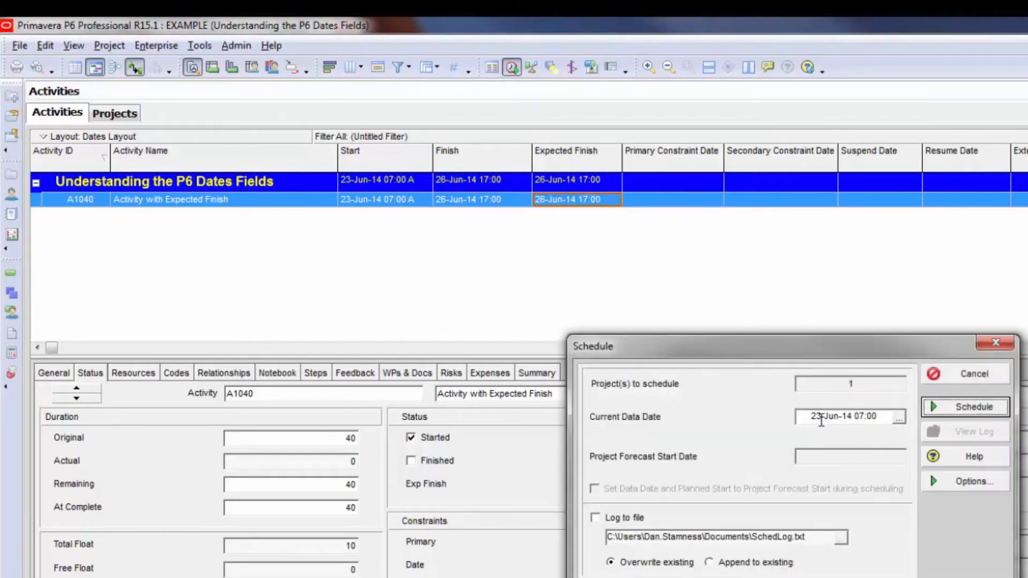
pyautogui.click(821, 419)
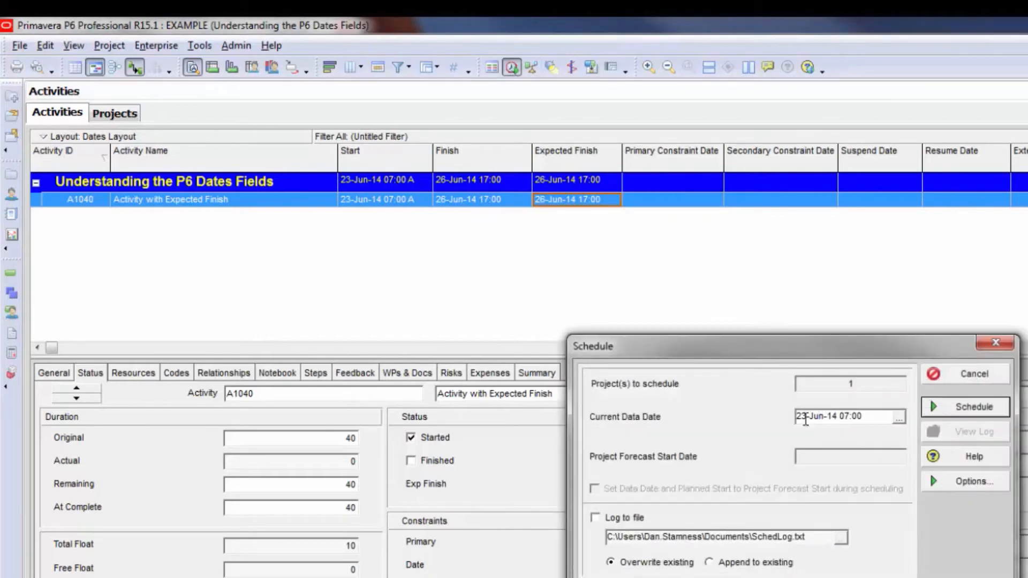
pyautogui.doubleClick(803, 417)
pyautogui.write('24')
pyautogui.click(986, 408)
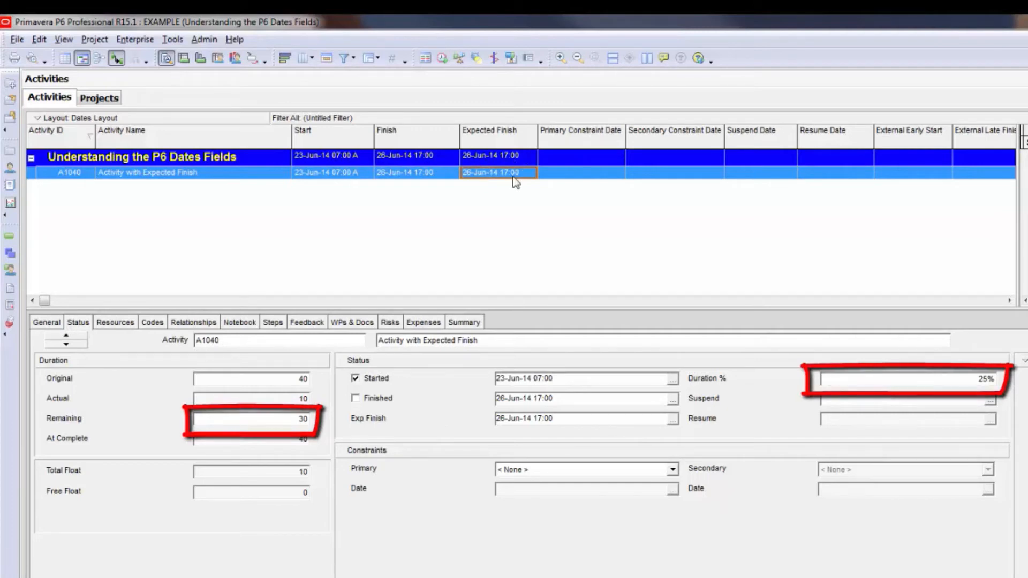
pyautogui.click(550, 174)
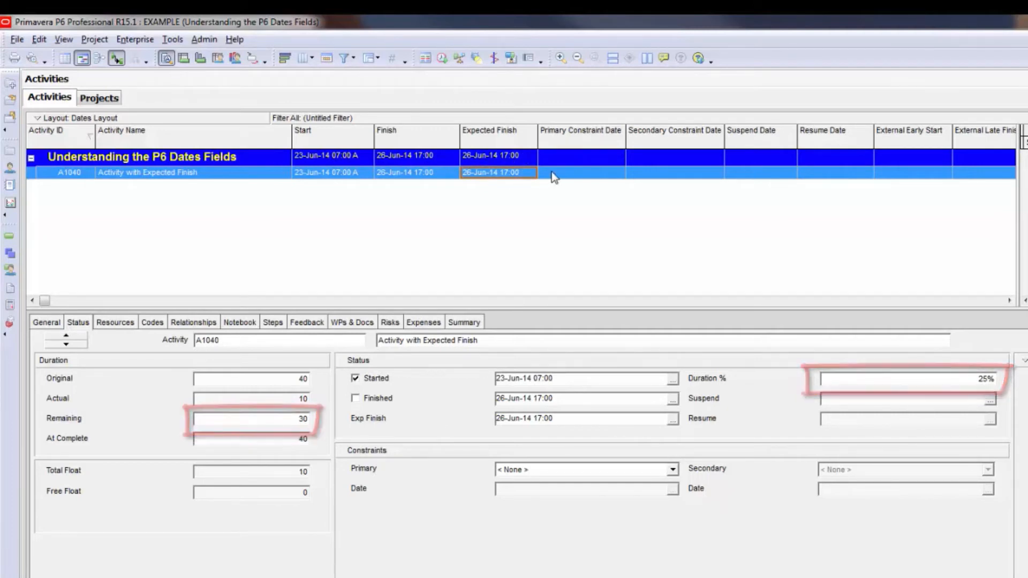
pyautogui.click(531, 173)
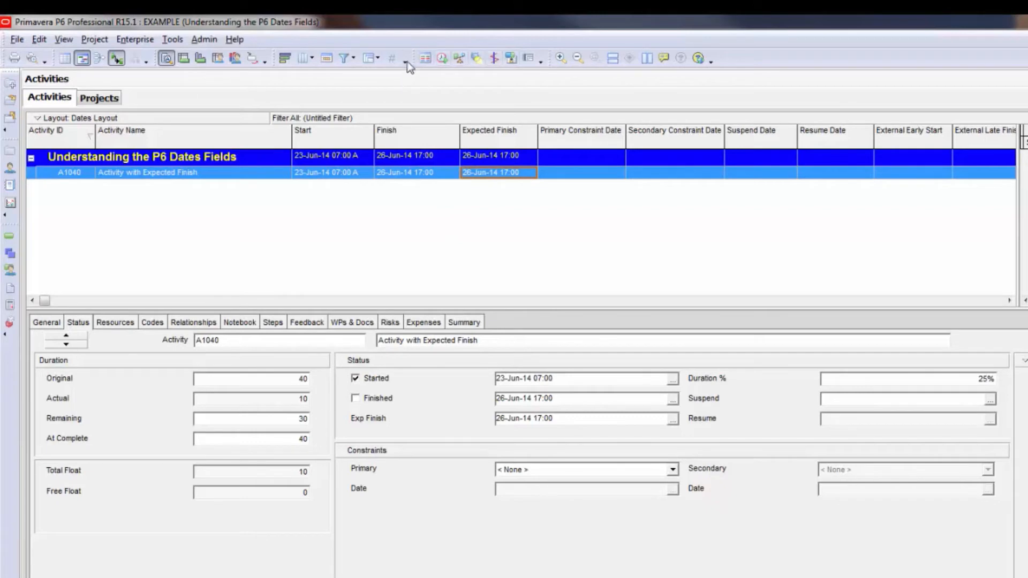
# Step: Reschedule the project with the current data date moved to 25-Jun-14 07:00
pyautogui.click(441, 57)
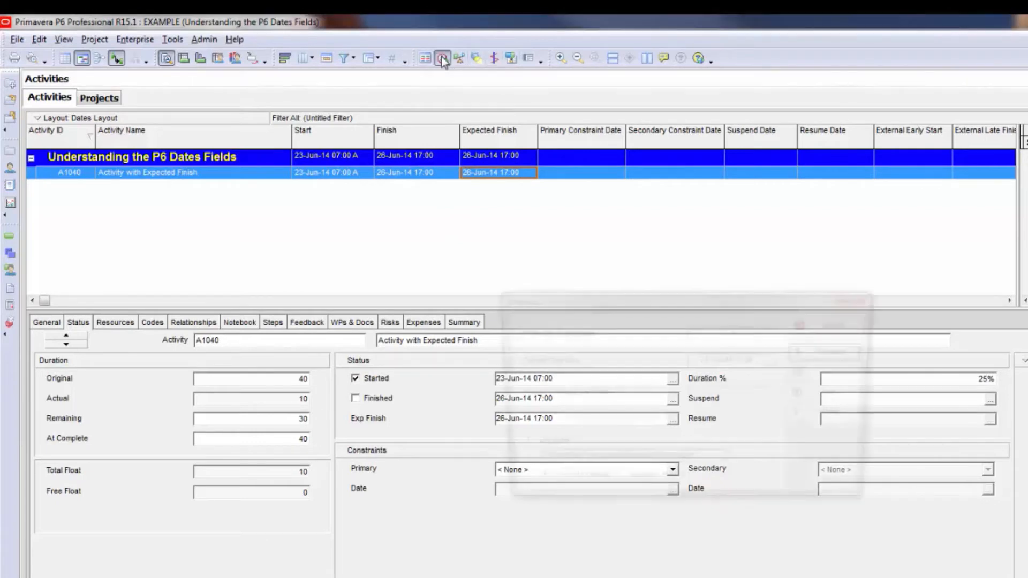
pyautogui.doubleClick(709, 360)
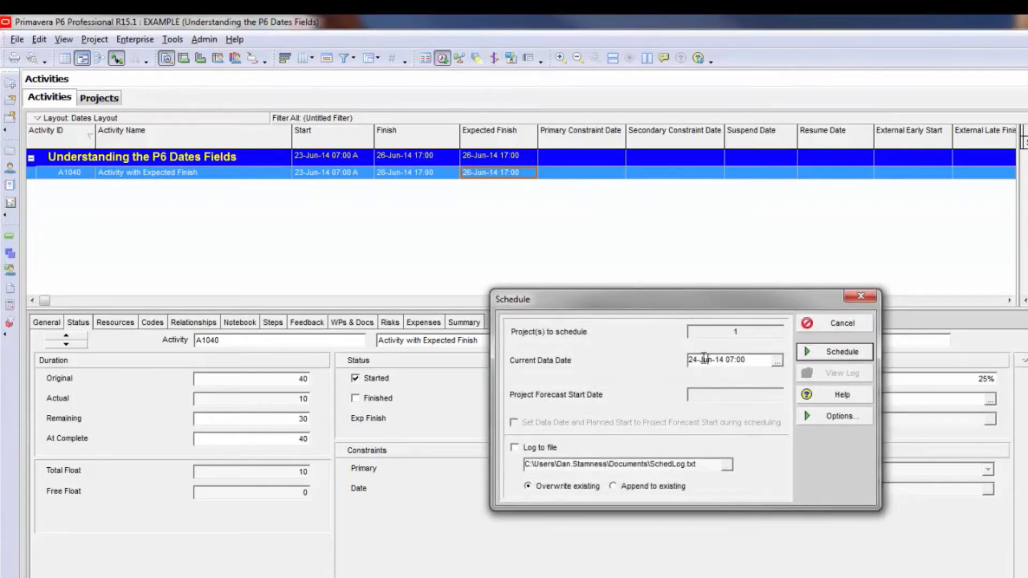
pyautogui.write('25')
pyautogui.click(843, 351)
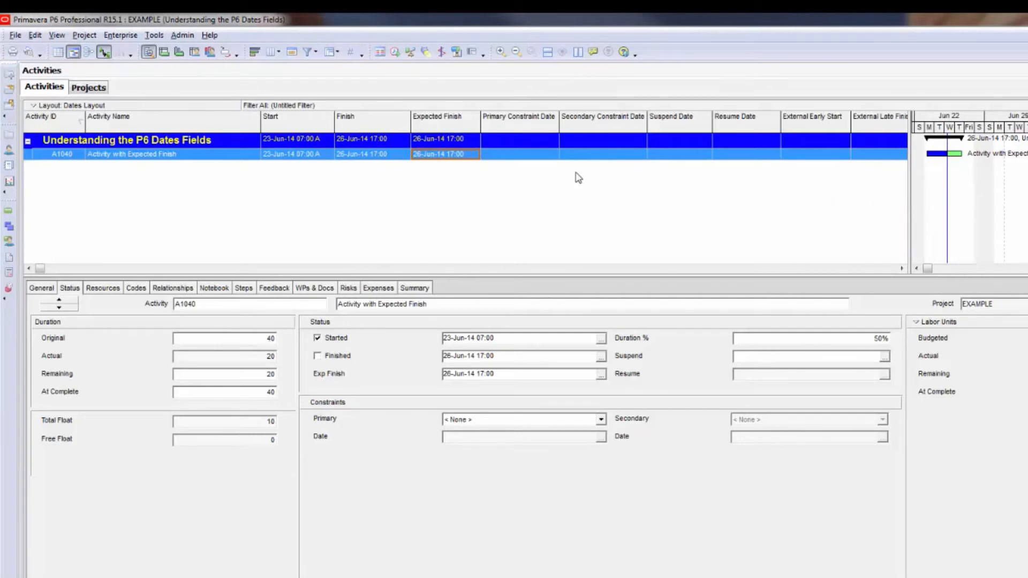
# Step: Reschedule the project with a current data date of 26-Jun-14 07:00 and compare A1040's Finish with its Expected Finish
pyautogui.click(395, 52)
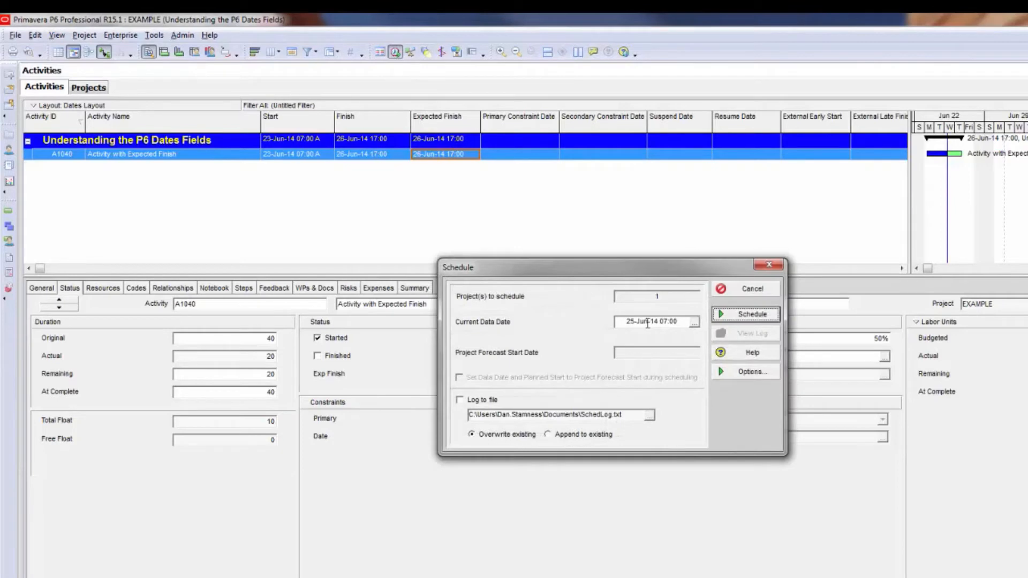
pyautogui.click(622, 321)
pyautogui.moveTo(622, 322); pyautogui.dragTo(582, 327)
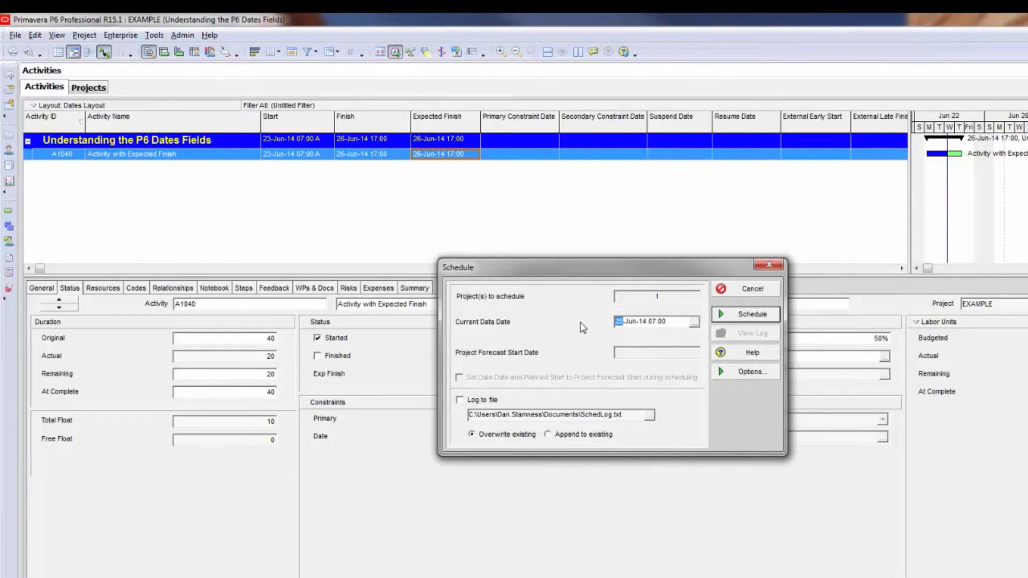
pyautogui.write('26')
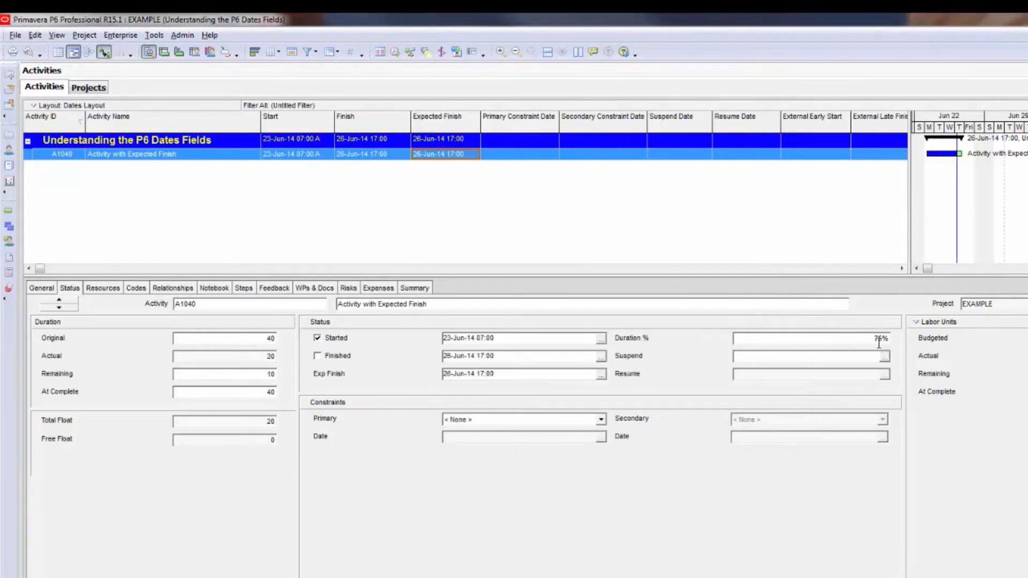
pyautogui.press('Return')
pyautogui.click(360, 155)
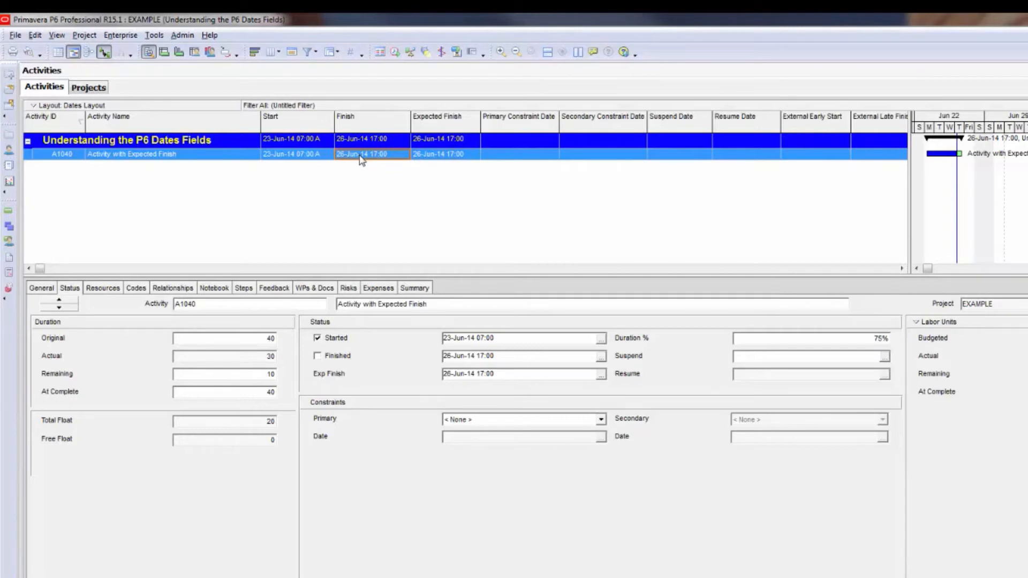
pyautogui.click(433, 156)
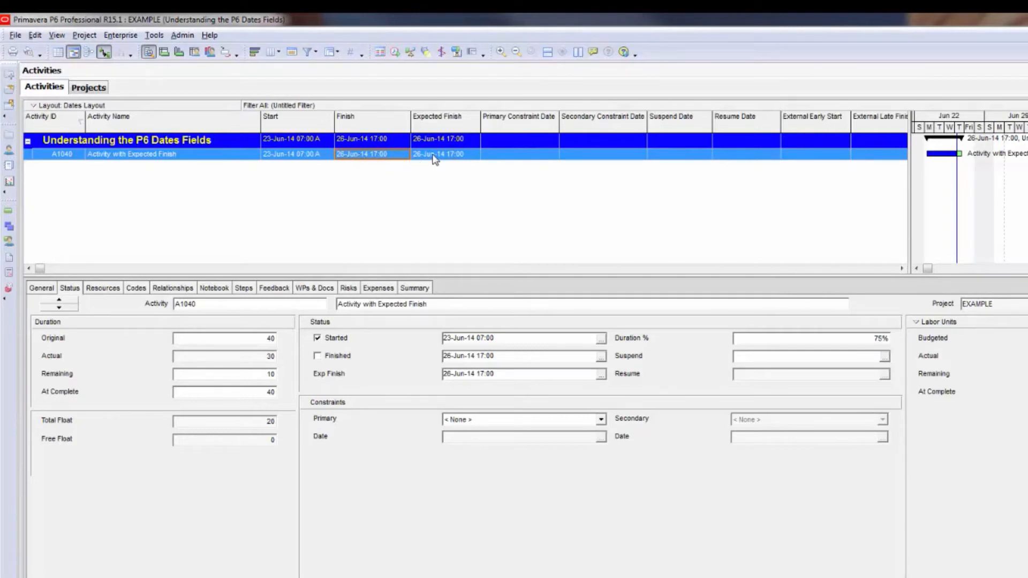
# Step: Reschedule the project with a current data date of 30-Jun-14 07:00 and check A1040's remaining duration, Finish and Start
pyautogui.click(396, 52)
pyautogui.click(692, 322)
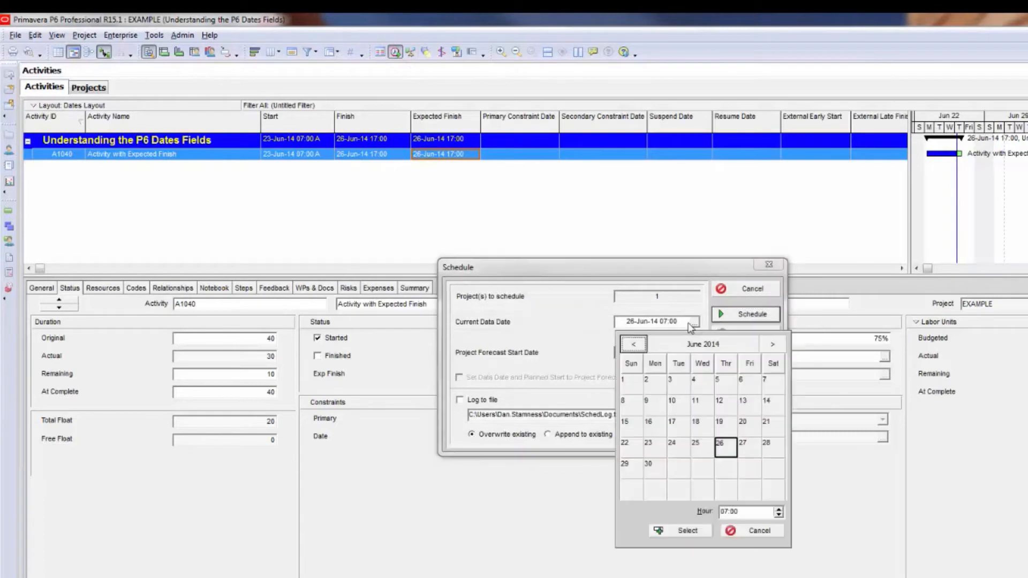
pyautogui.click(661, 472)
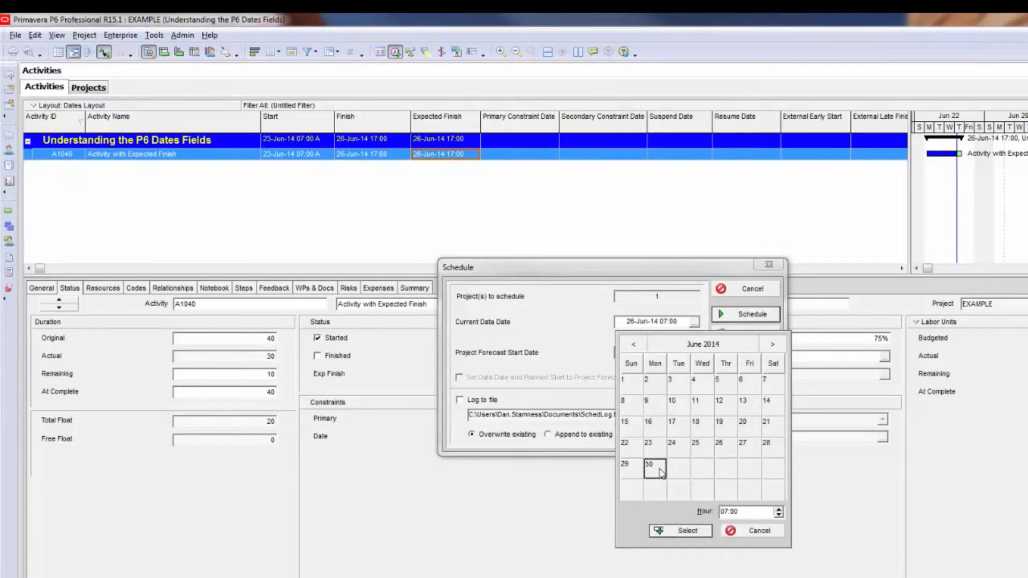
pyautogui.click(687, 531)
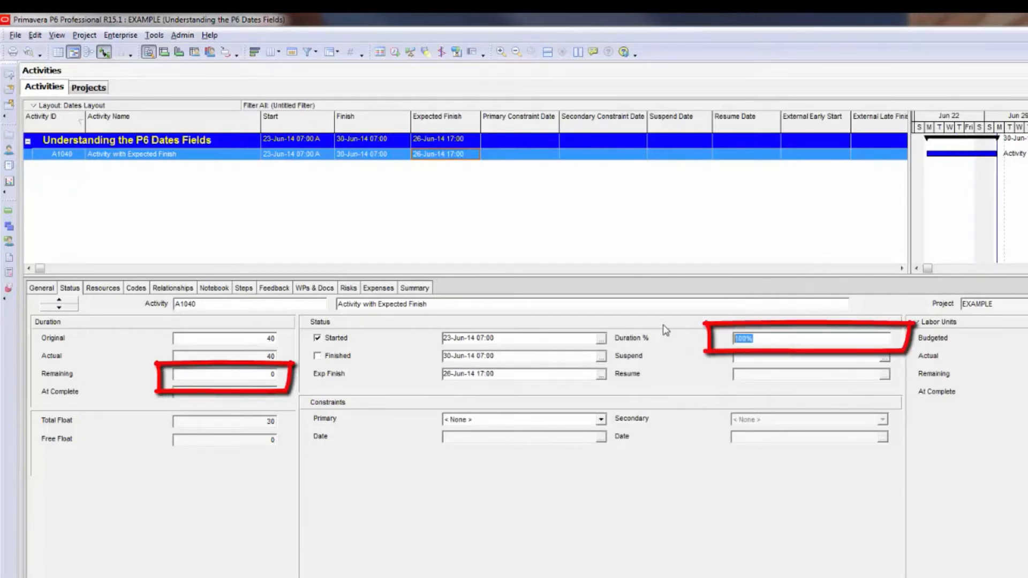
pyautogui.click(244, 374)
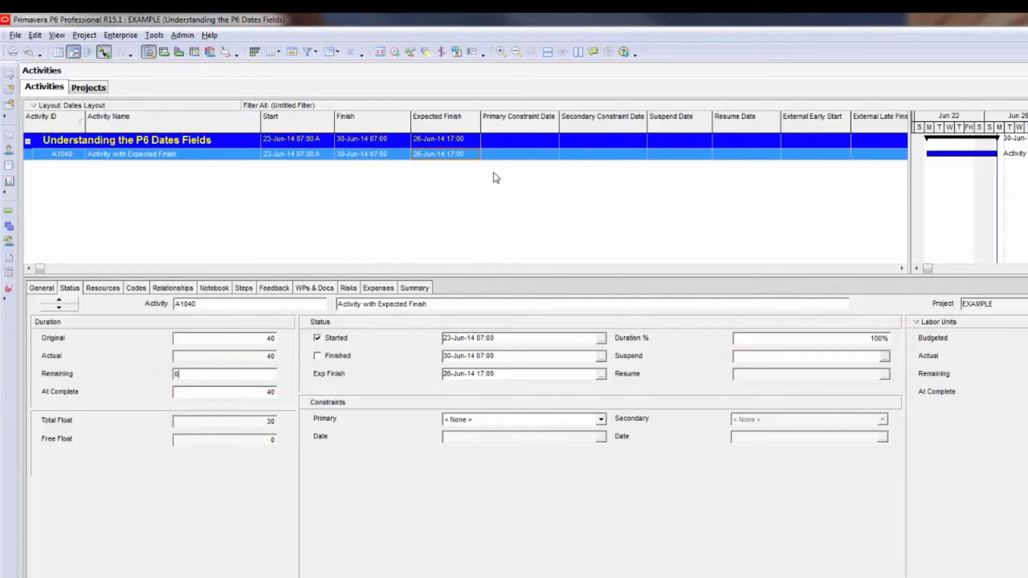
pyautogui.click(391, 156)
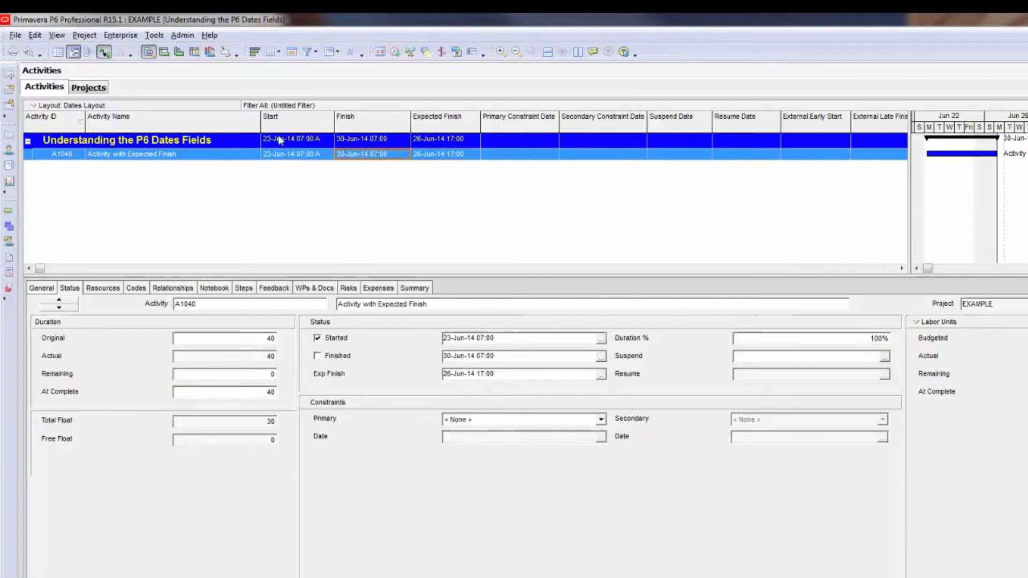
pyautogui.click(300, 155)
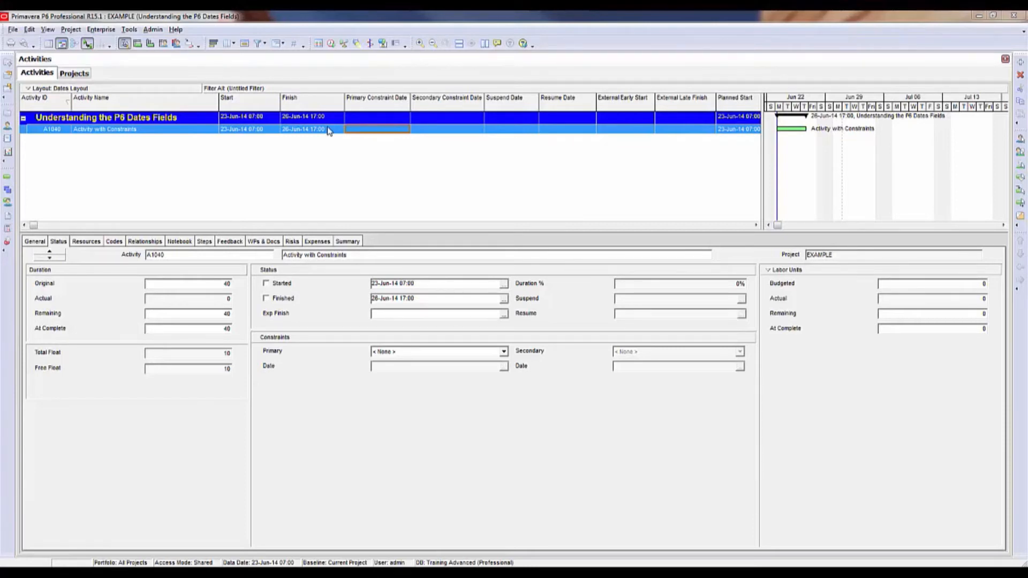
# Step: Give activity A1040 a primary Start On or After constraint dated 25-Jun-14 07:00
pyautogui.click(504, 352)
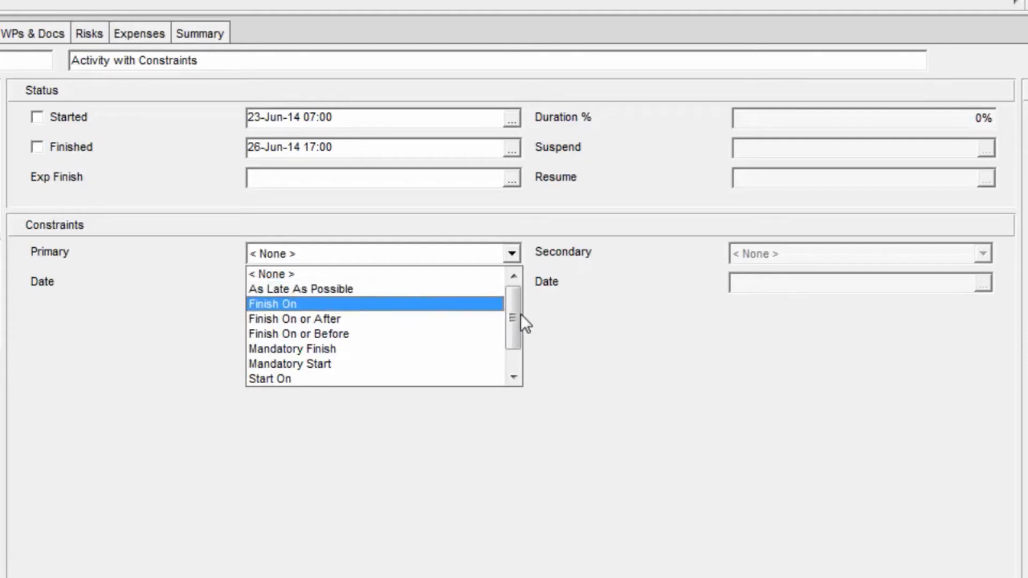
pyautogui.moveTo(516, 313); pyautogui.dragTo(513, 343)
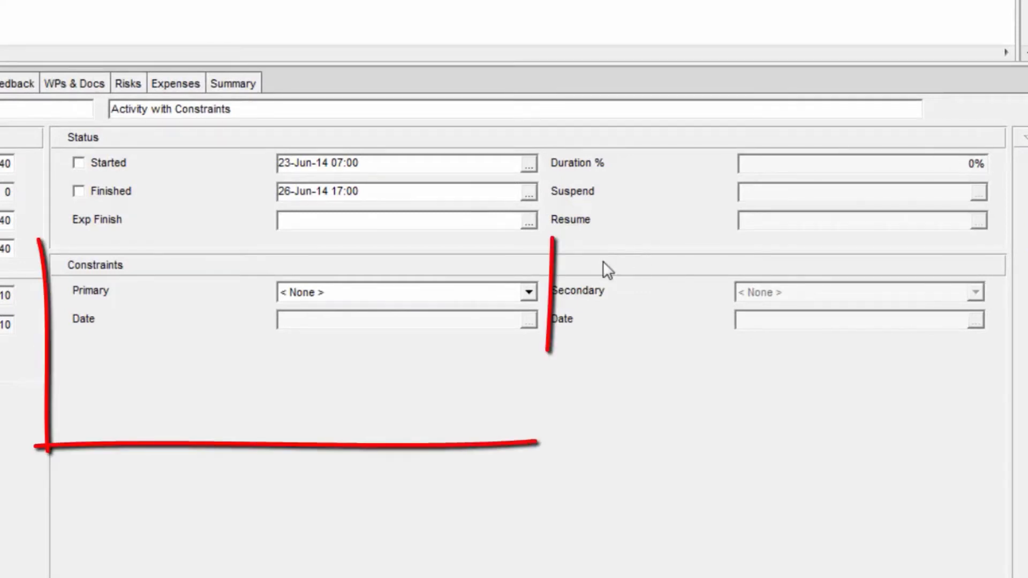
pyautogui.click(528, 293)
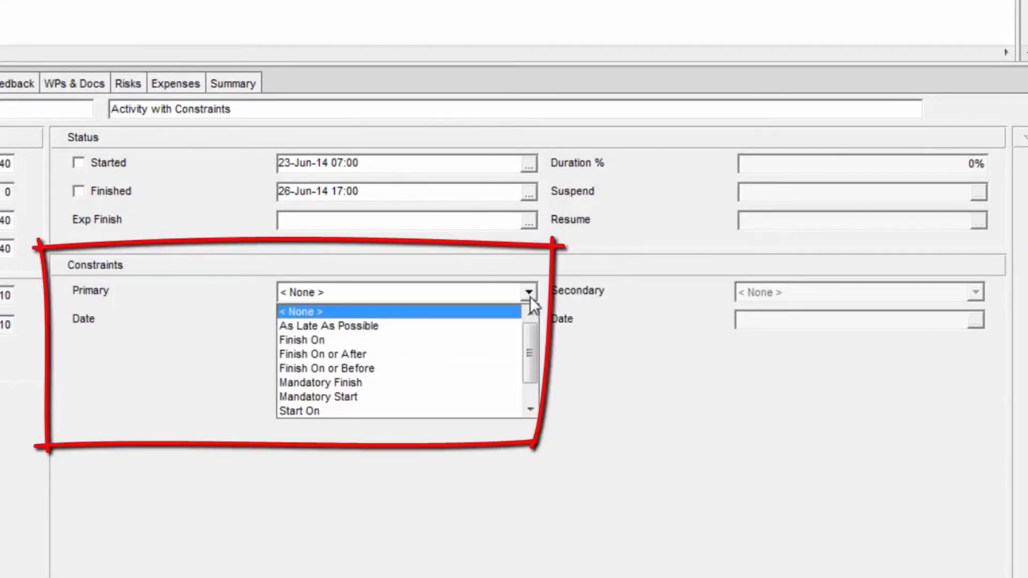
pyautogui.click(529, 399)
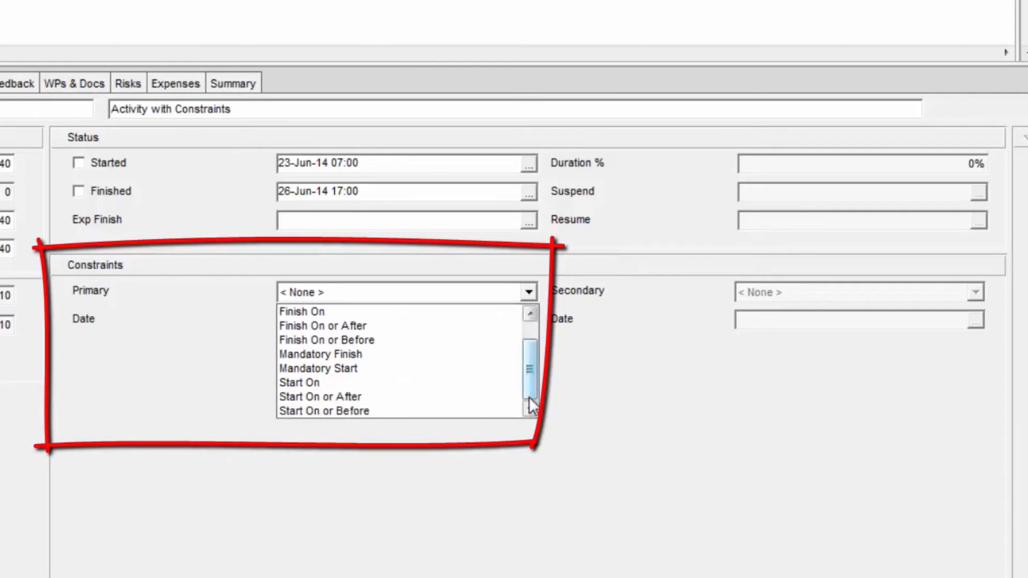
pyautogui.click(443, 397)
pyautogui.click(530, 321)
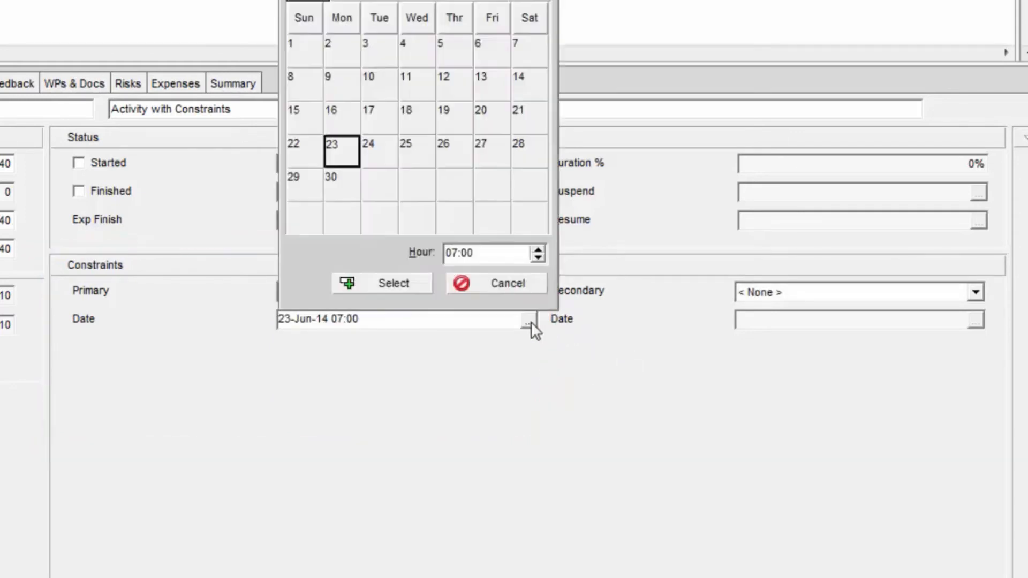
pyautogui.click(411, 152)
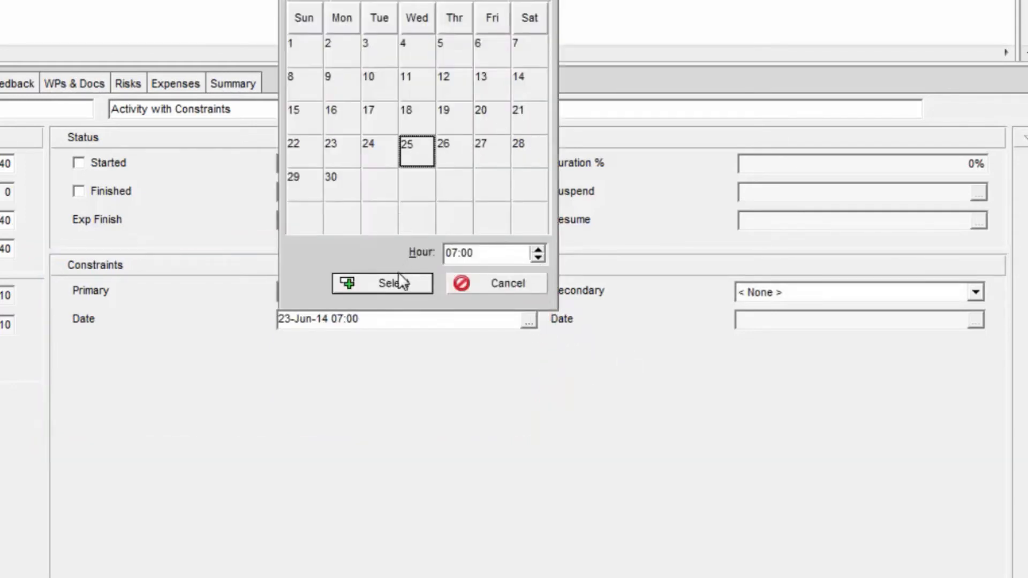
pyautogui.click(400, 284)
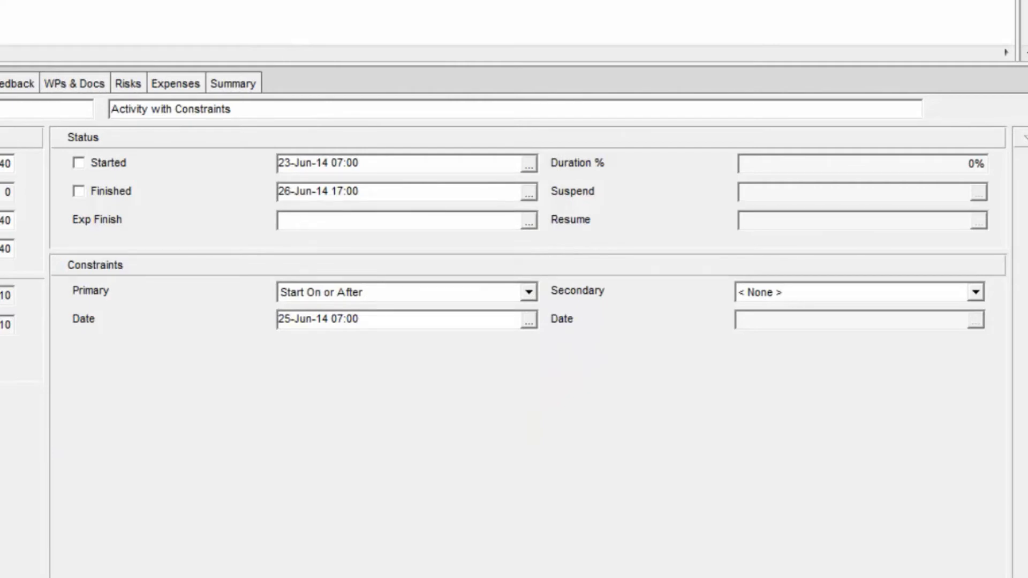
# Step: Schedule the project with a data date of 23-Jun-14 07:00 and compare the finish milestone's constraint with A1040's dates and total float
pyautogui.press('F9')
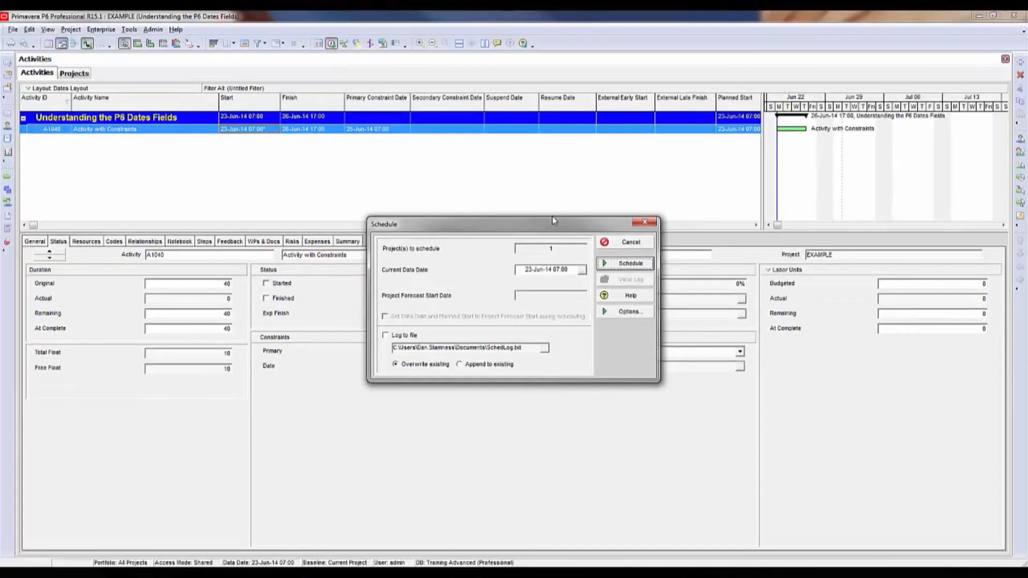
pyautogui.click(626, 264)
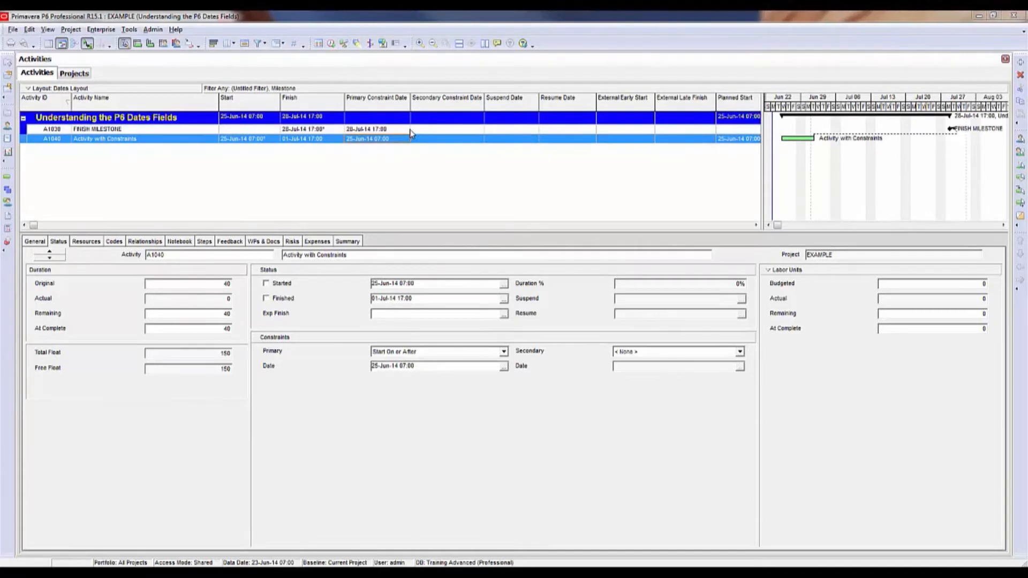
pyautogui.click(359, 131)
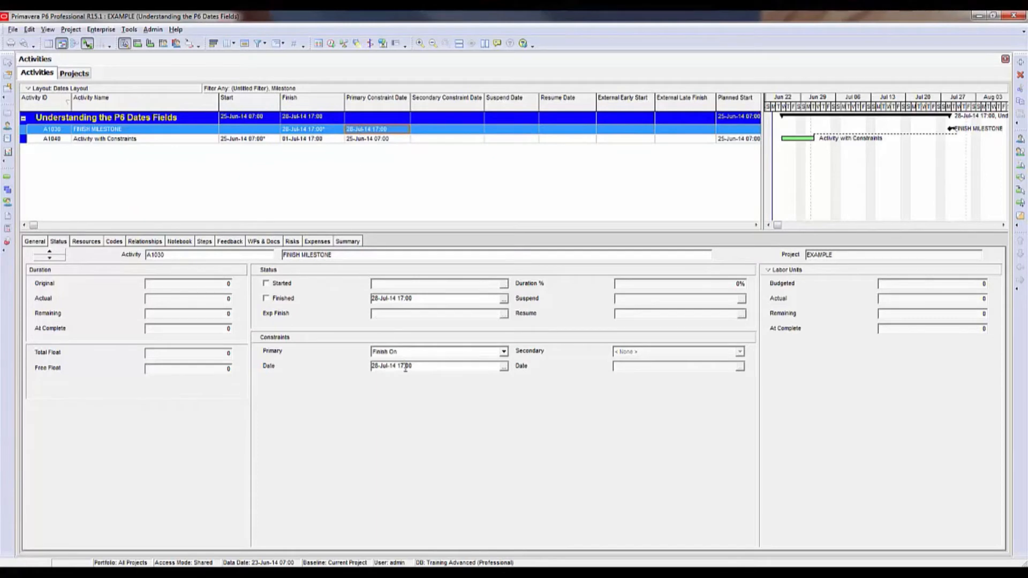
pyautogui.click(335, 140)
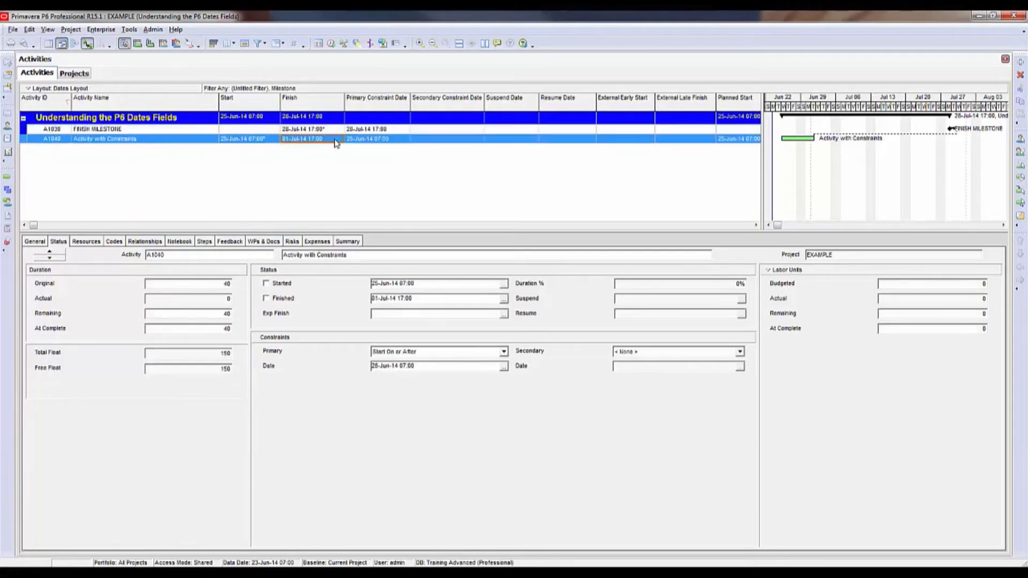
pyautogui.click(121, 140)
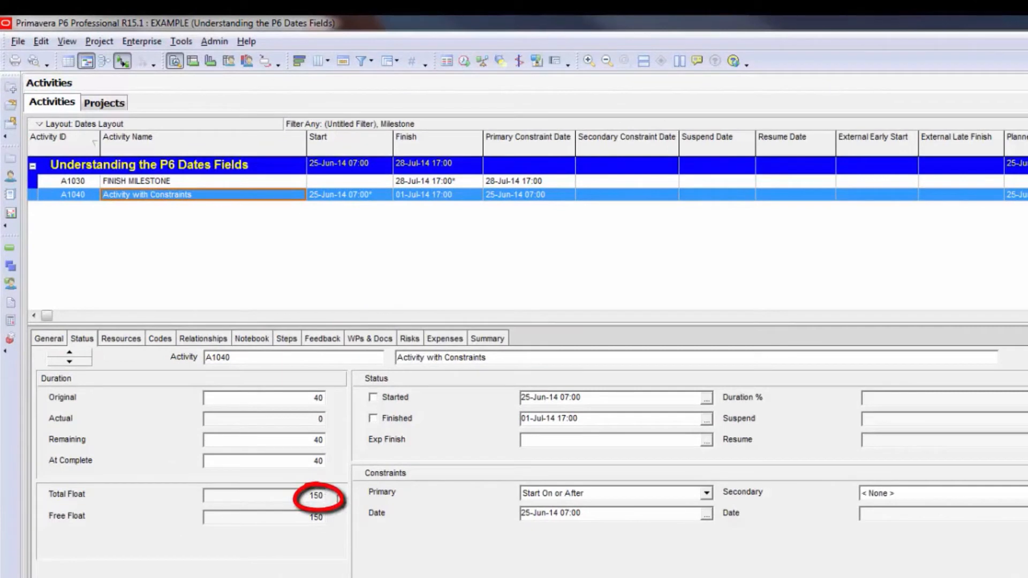
# Step: Add a secondary Finish On or Before constraint of 14-Jul-14 17:00 to activity A1040 and reschedule the project
pyautogui.click(543, 195)
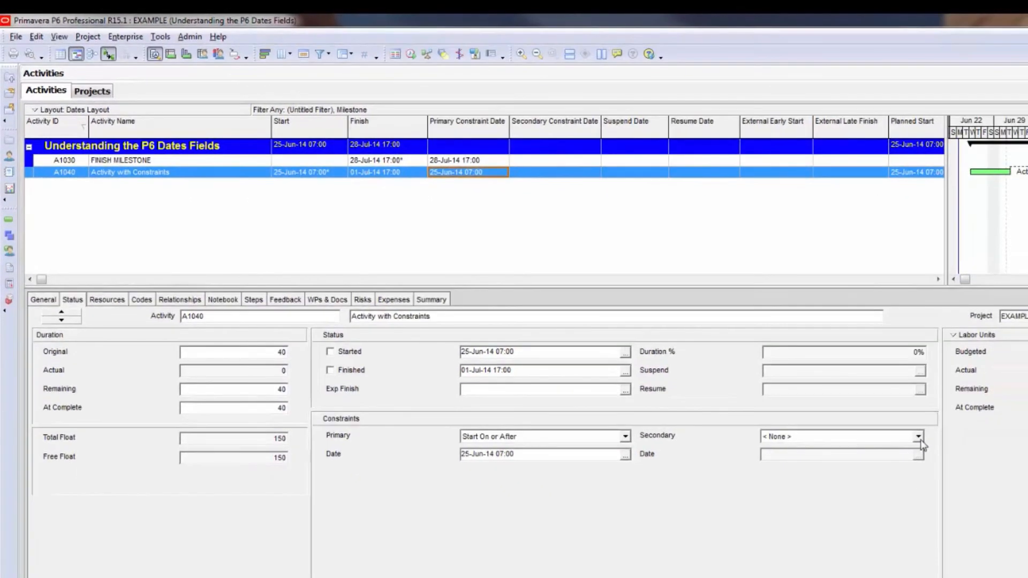
pyautogui.click(919, 438)
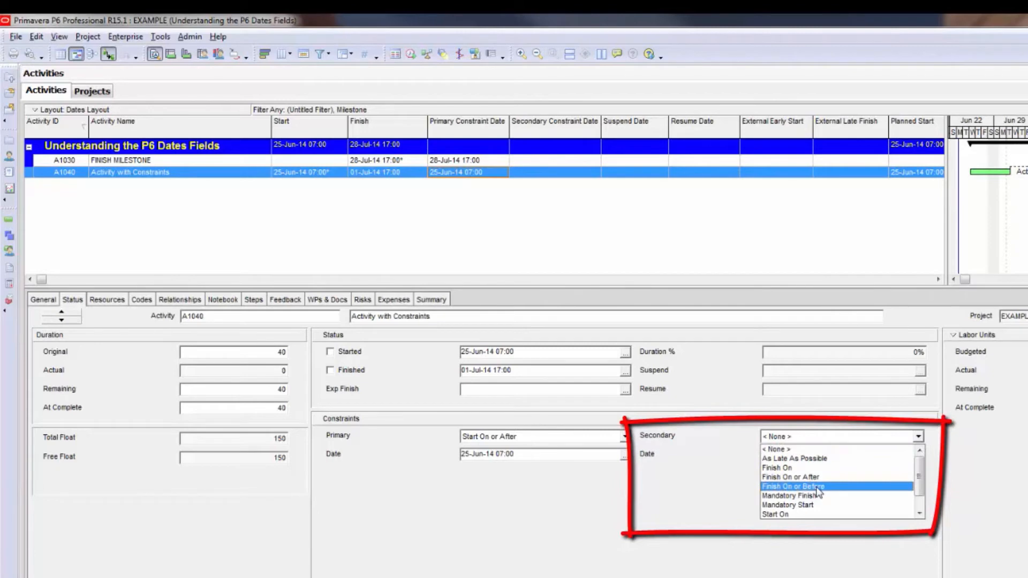
pyautogui.click(817, 487)
pyautogui.click(918, 454)
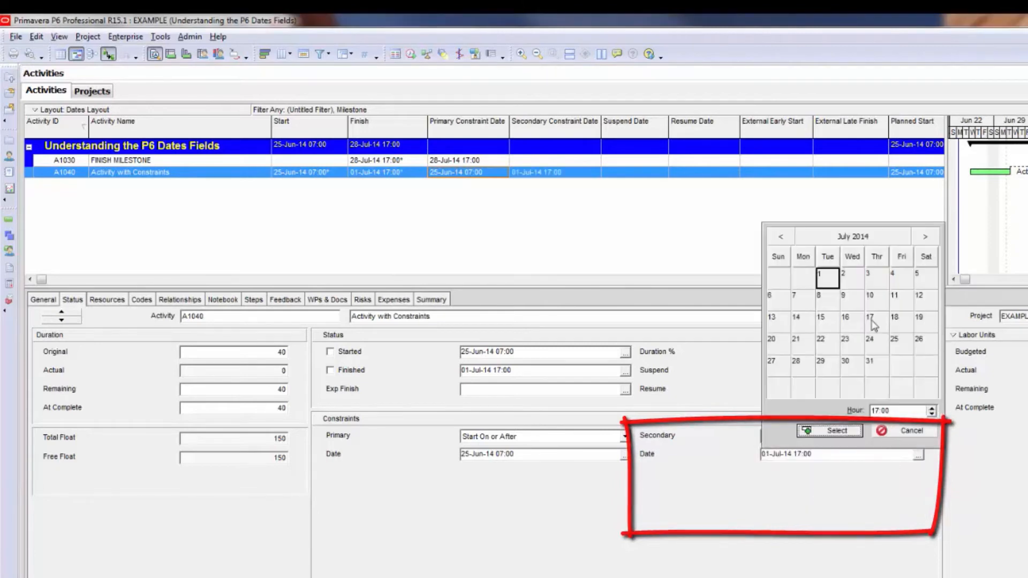
pyautogui.click(796, 320)
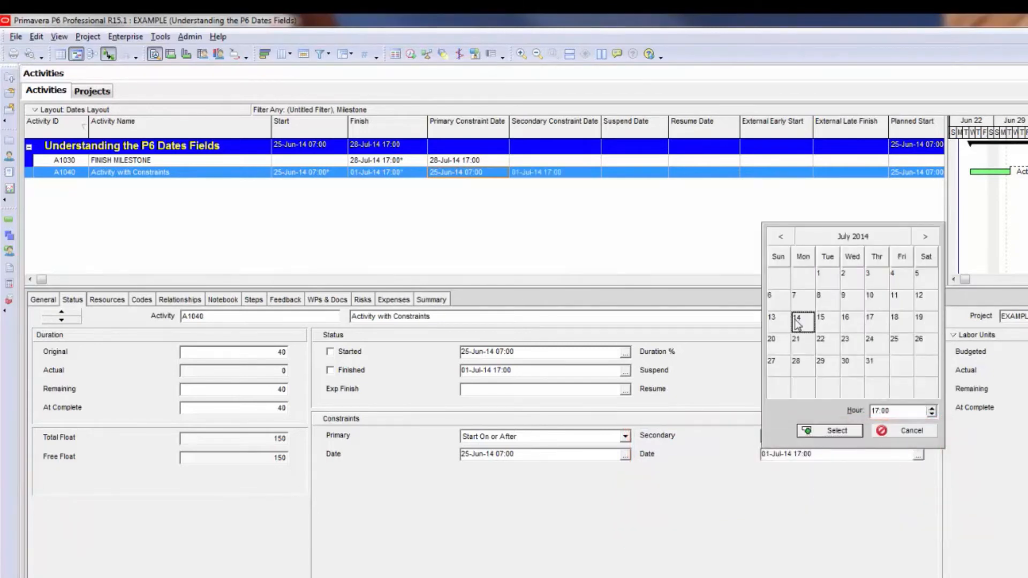
pyautogui.click(837, 432)
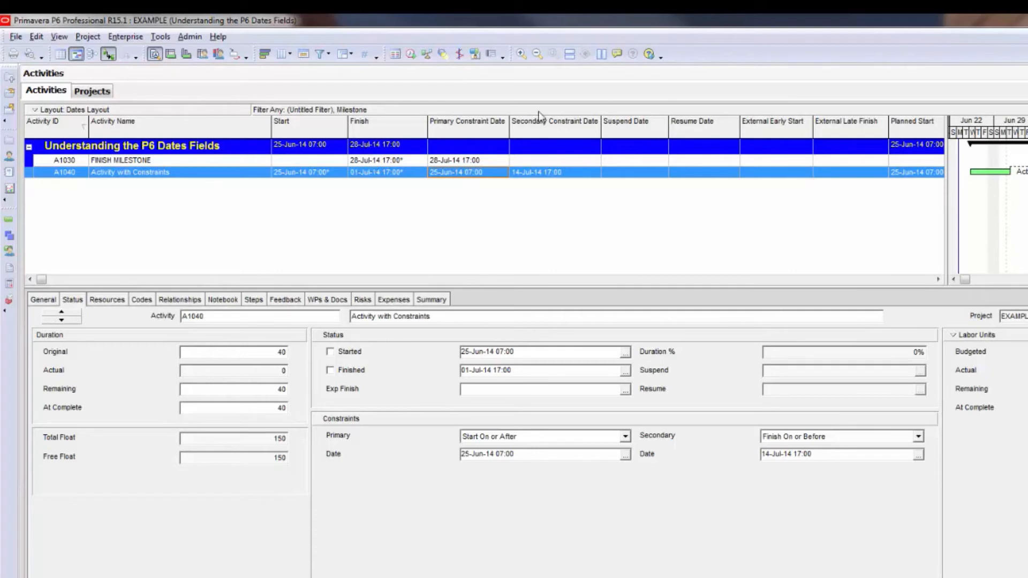
pyautogui.click(410, 56)
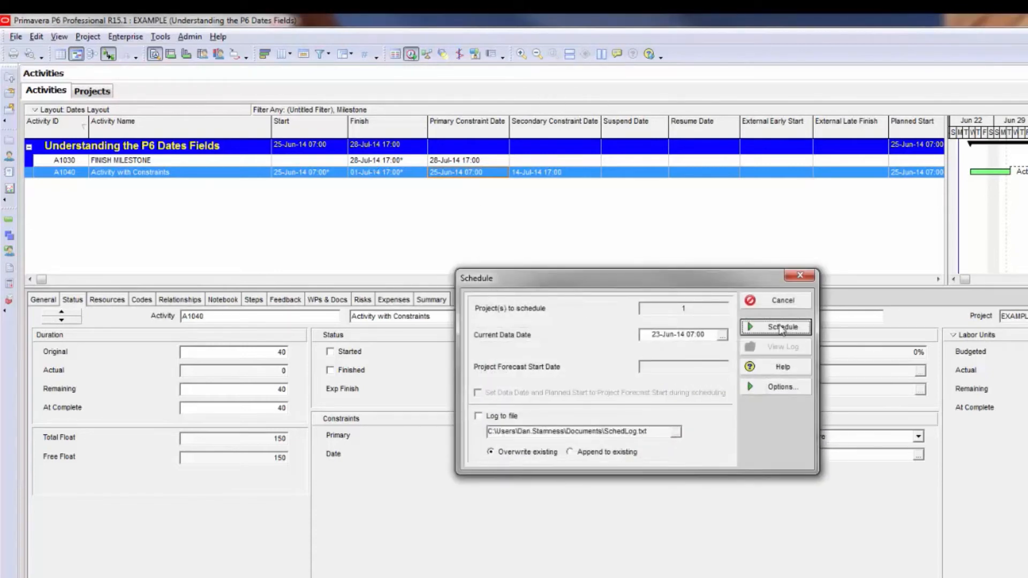
pyautogui.click(782, 328)
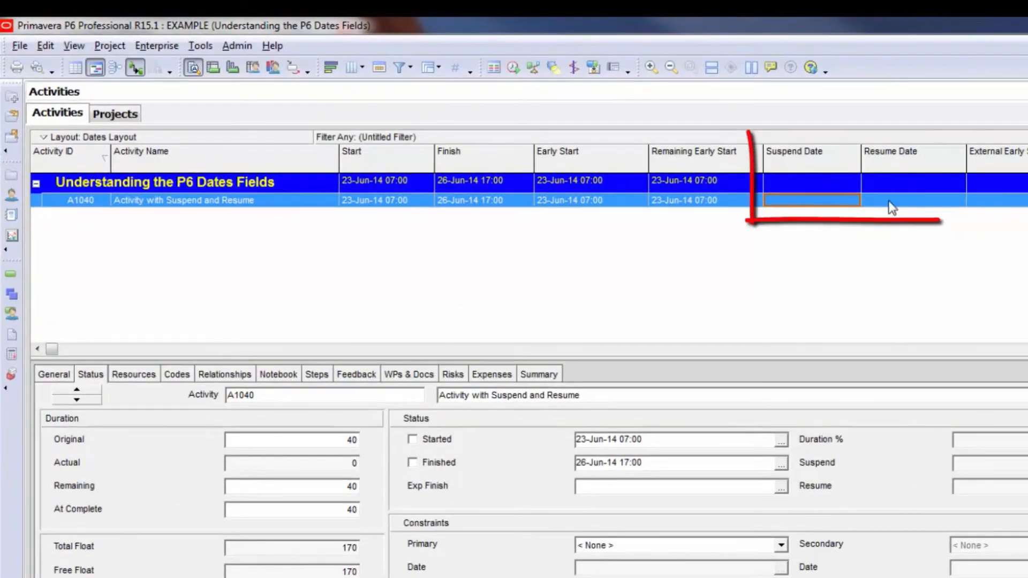
# Step: Mark the Activity with Suspend and Resume as started on 23-Jun-14 07:00 and set its Duration % to 25
pyautogui.click(870, 199)
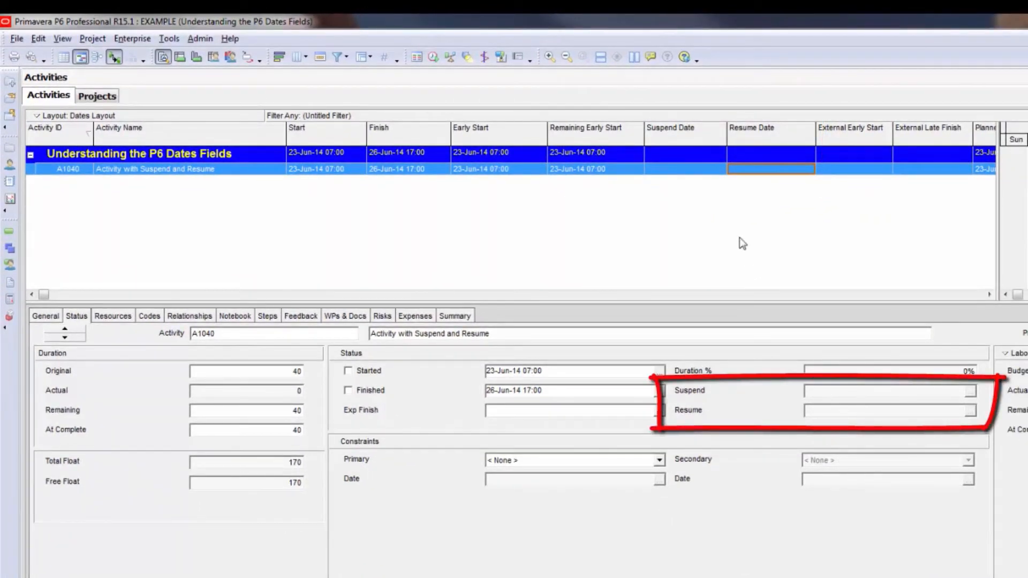
pyautogui.click(662, 173)
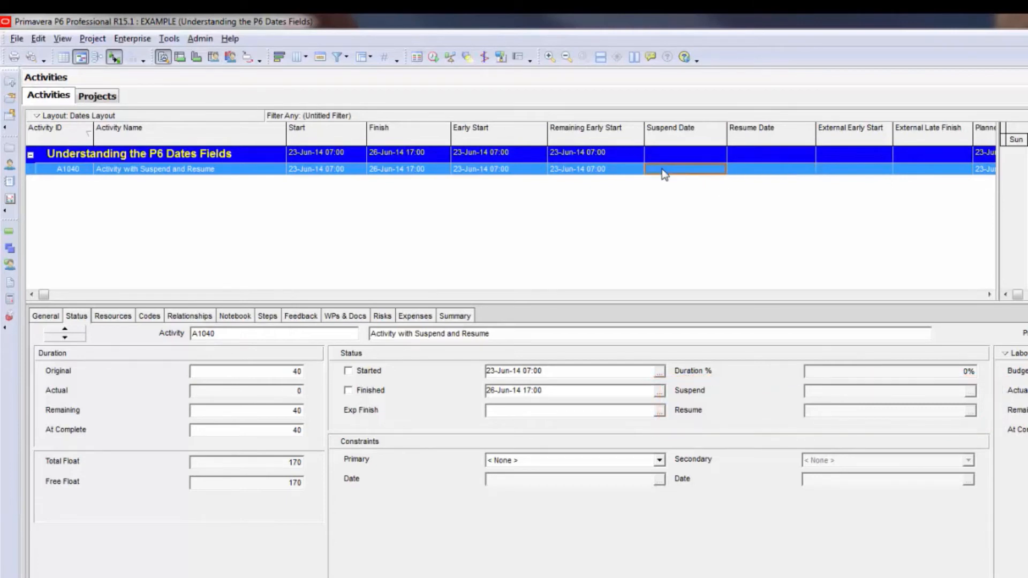
pyautogui.click(351, 371)
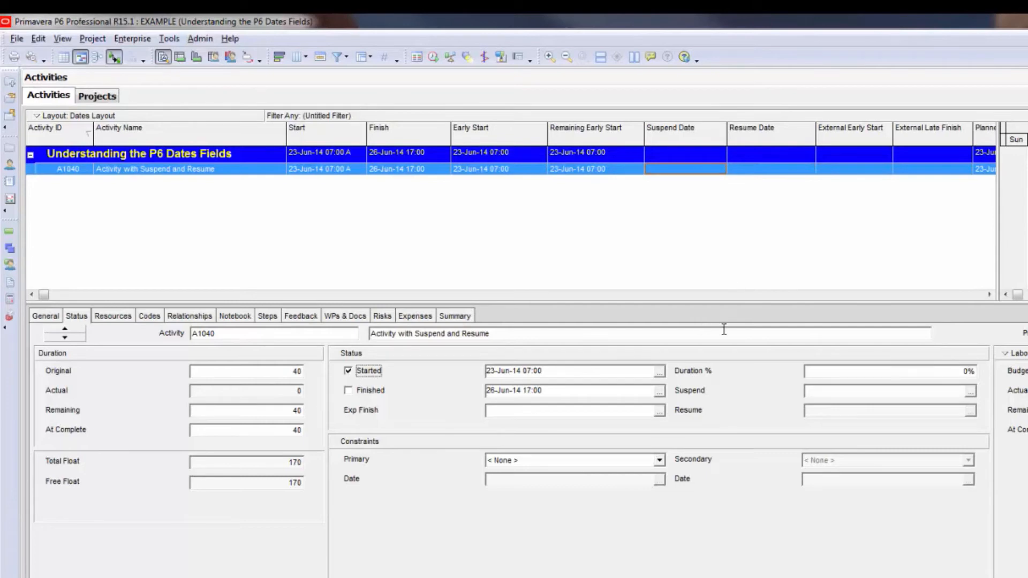
pyautogui.click(951, 371)
pyautogui.doubleClick(951, 371)
pyautogui.write('25')
pyautogui.press('Return')
# Step: Schedule the project with a current data date of 24-Jun-14 07:00 and check A1040's Early Start and Remaining Early Start
pyautogui.click(434, 58)
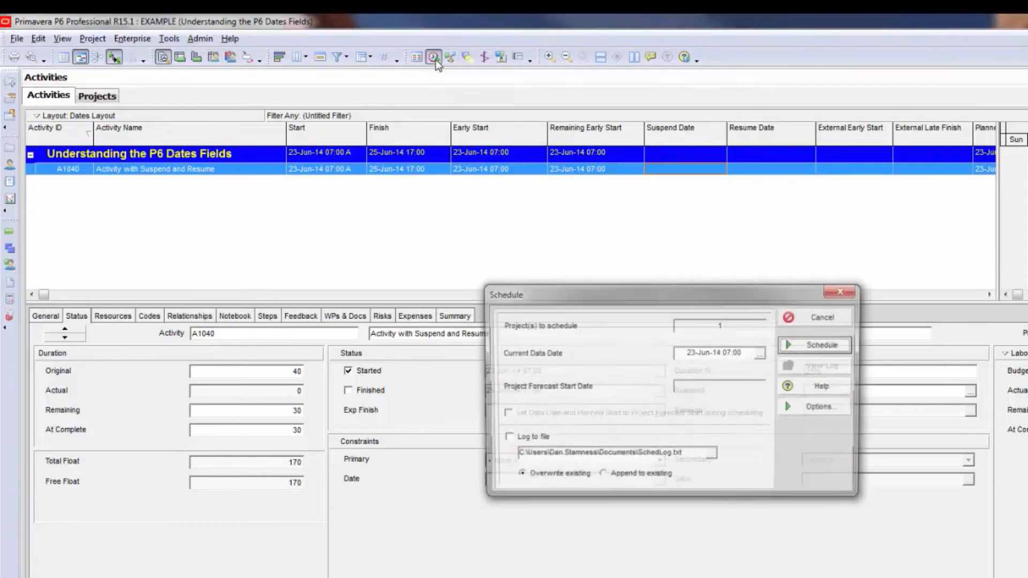
pyautogui.click(696, 353)
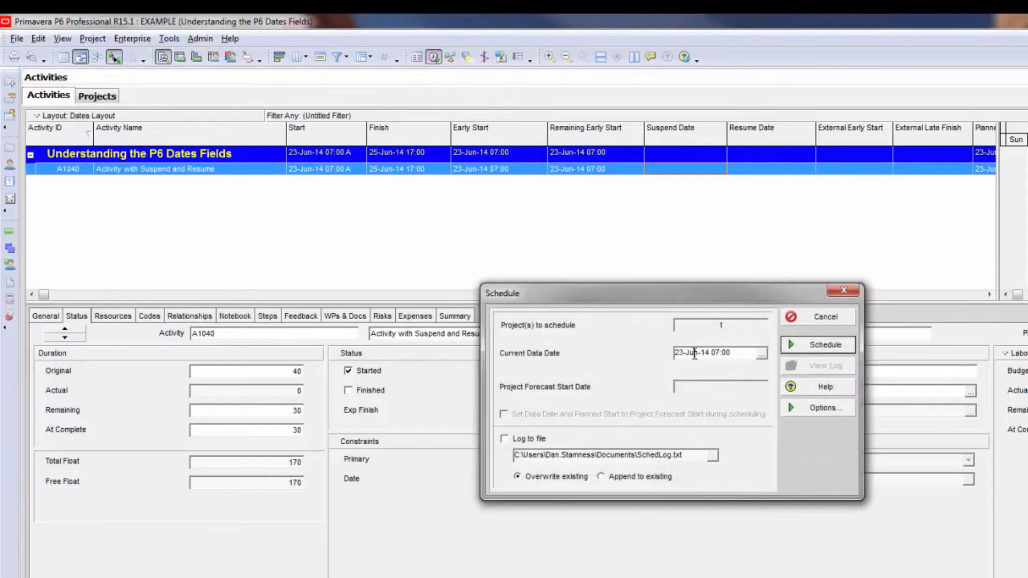
pyautogui.moveTo(684, 353); pyautogui.dragTo(617, 349)
pyautogui.write('24')
pyautogui.click(845, 343)
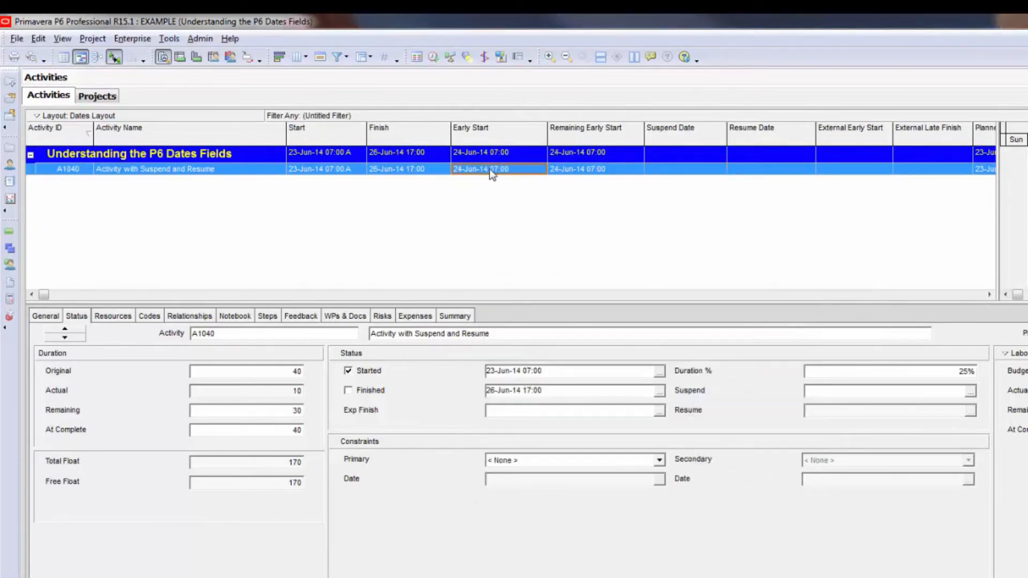
pyautogui.click(602, 171)
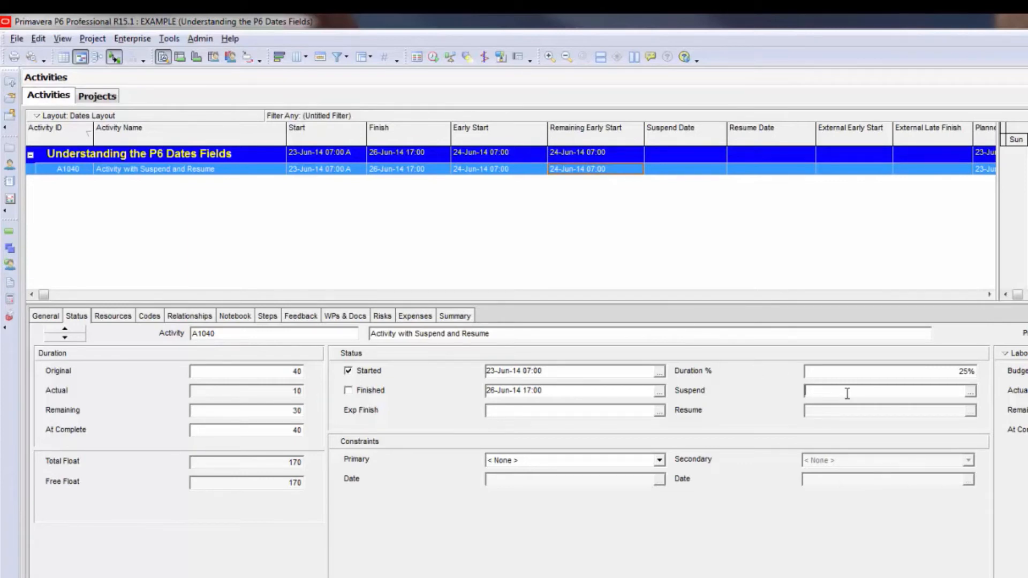
# Step: Set activity A1040's Suspend date to 24-Jun-14 07:00 and its Resume date to 30-Jun-14 07:00
pyautogui.click(969, 394)
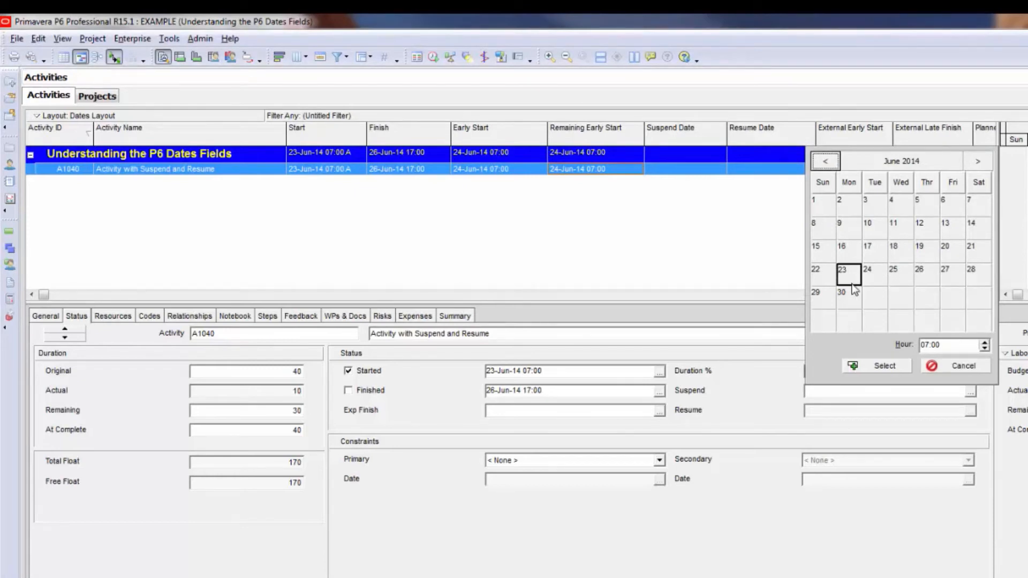
pyautogui.click(872, 277)
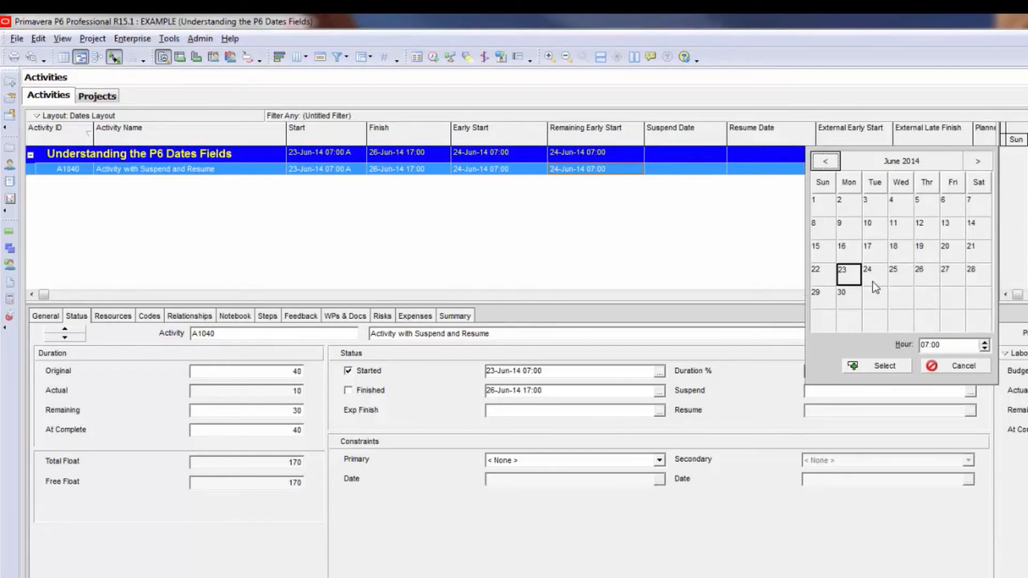
pyautogui.click(880, 365)
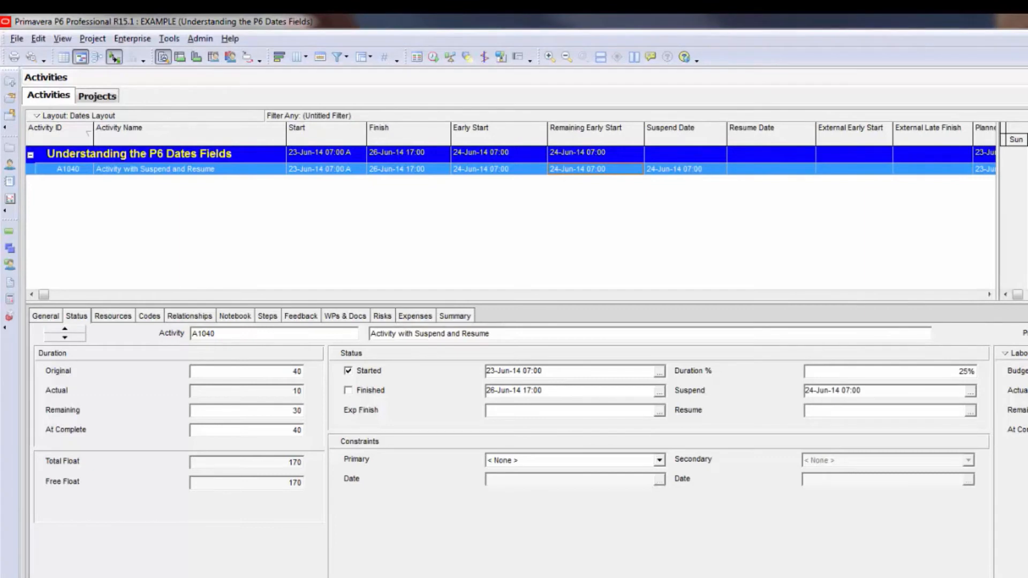
pyautogui.click(971, 412)
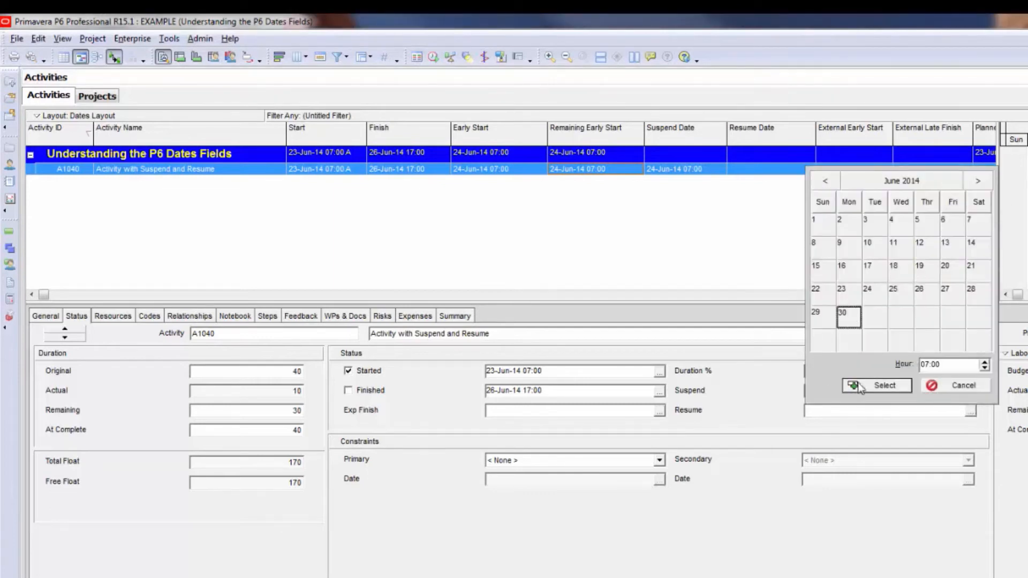
pyautogui.click(883, 386)
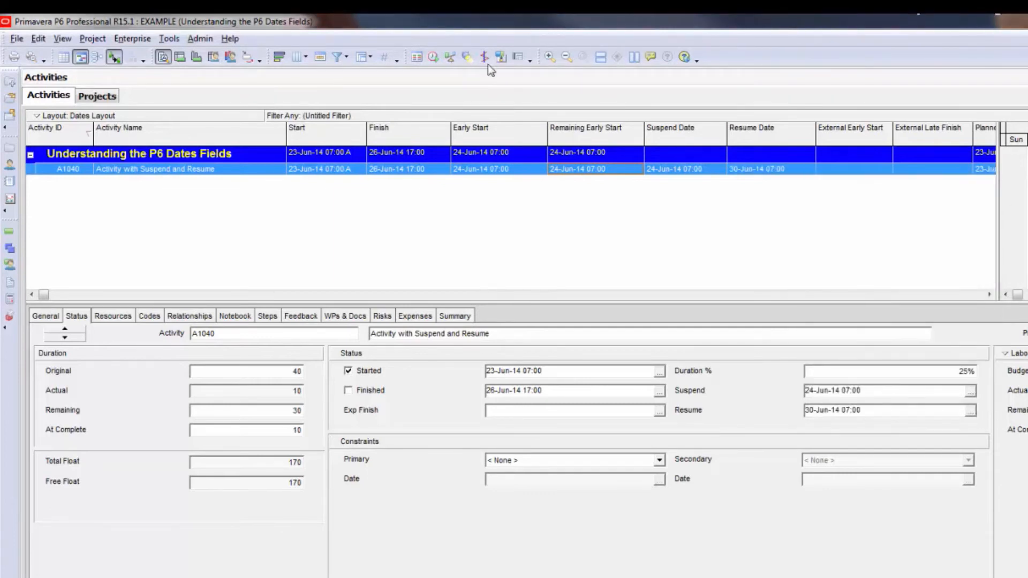
# Step: Reschedule the project with the 24-Jun-14 07:00 data date and compare A1040's Early Start and Remaining Early Start with its Resume Date
pyautogui.click(433, 57)
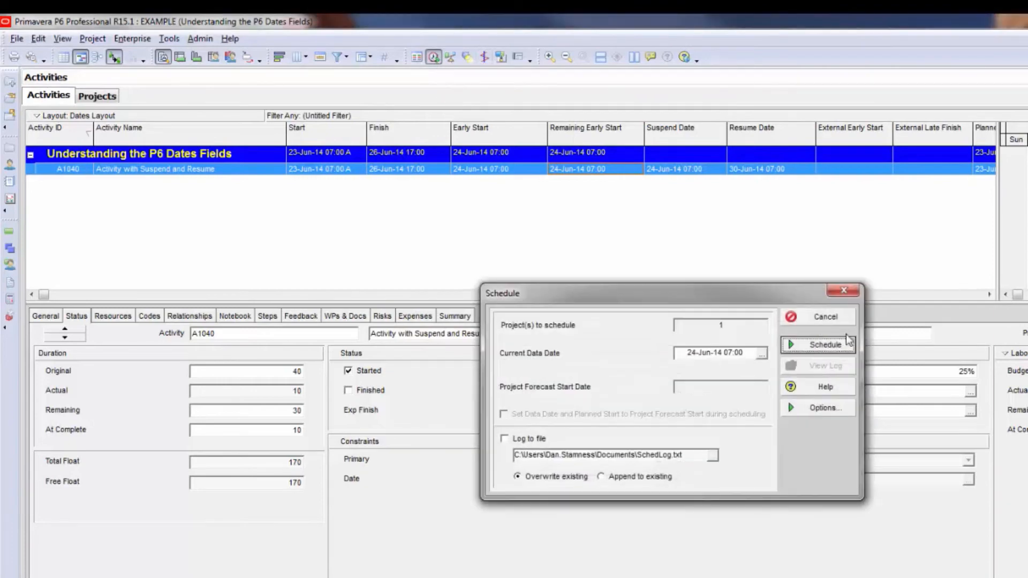
pyautogui.click(846, 341)
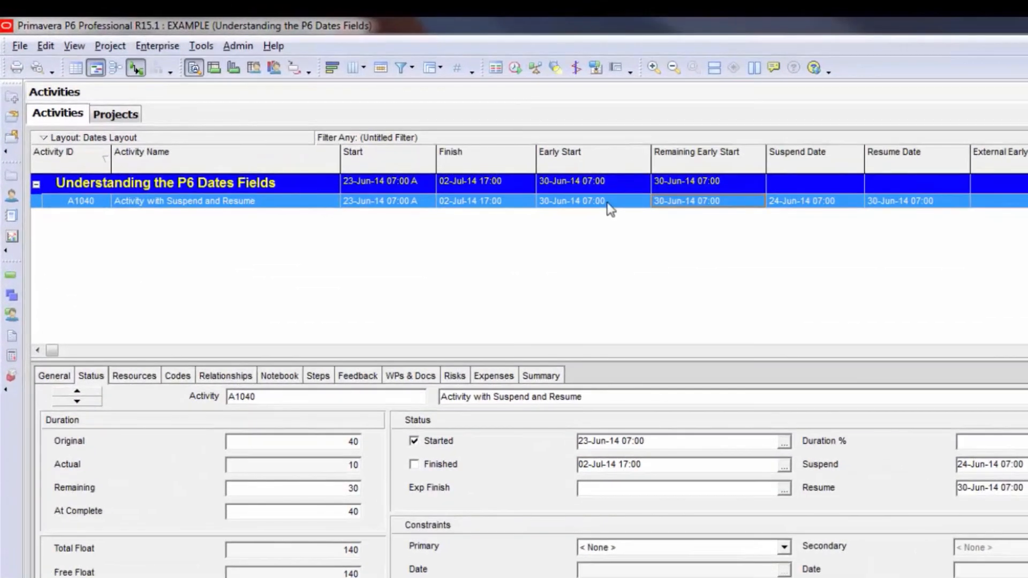
pyautogui.click(390, 130)
pyautogui.click(688, 203)
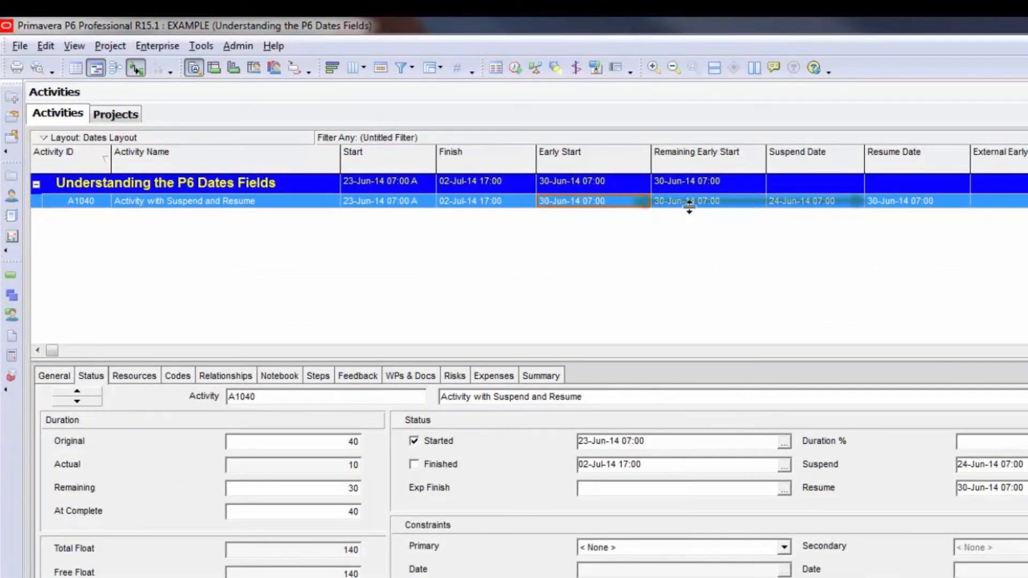
pyautogui.click(642, 205)
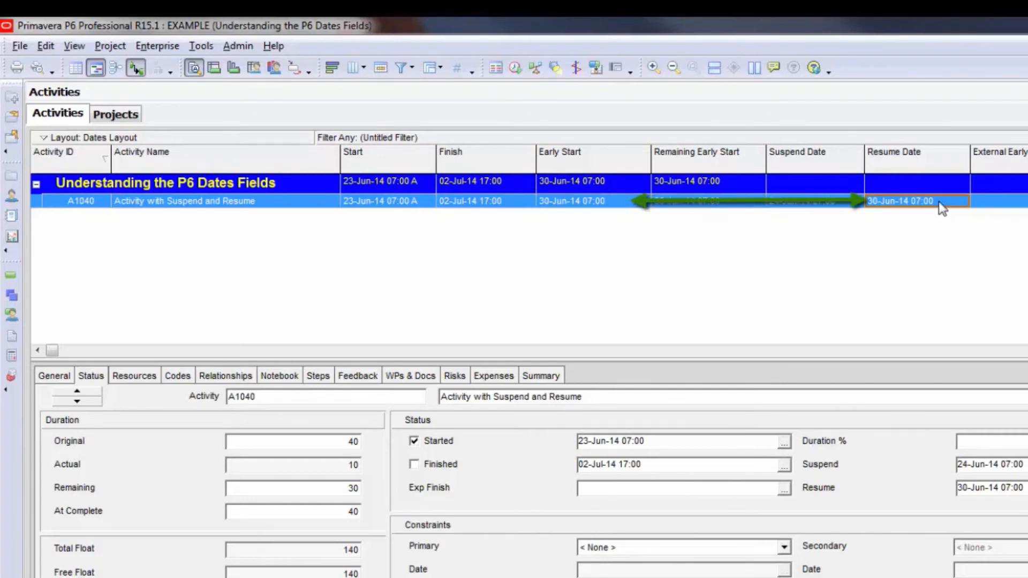
pyautogui.click(984, 201)
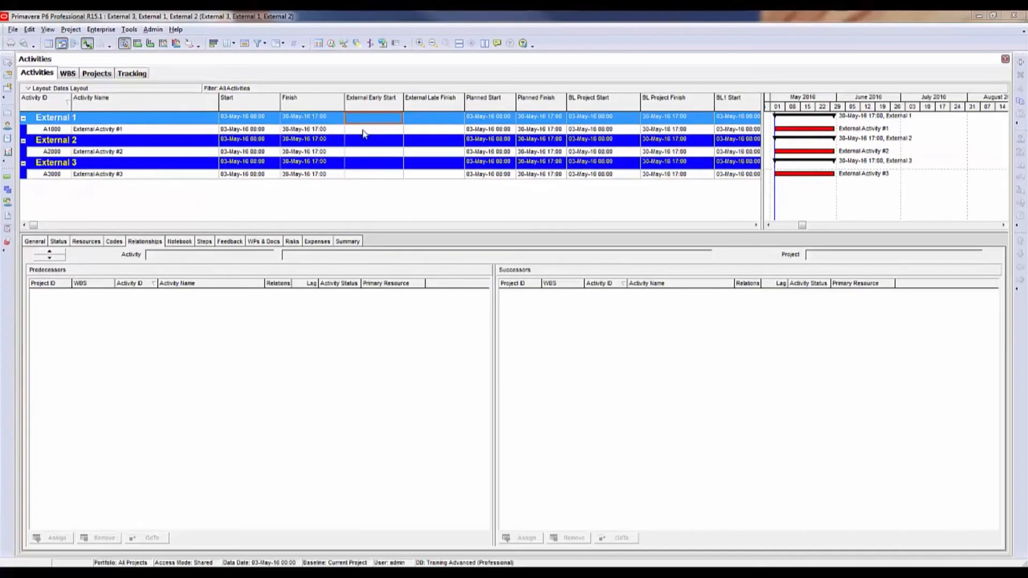
# Step: Link External Activity #1, External Activity #2 and External Activity #3 in sequence across the three open projects
pyautogui.press('Down')
pyautogui.keyDown('ctrl'); pyautogui.click(379, 152); pyautogui.keyUp('ctrl')
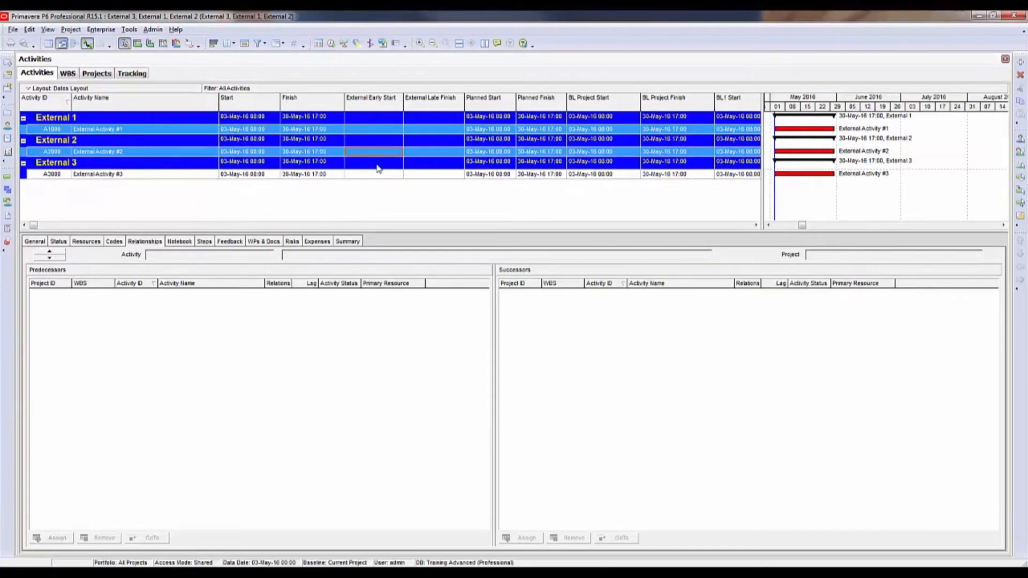
pyautogui.keyDown('ctrl'); pyautogui.click(381, 175); pyautogui.keyUp('ctrl')
pyautogui.rightClick(381, 179)
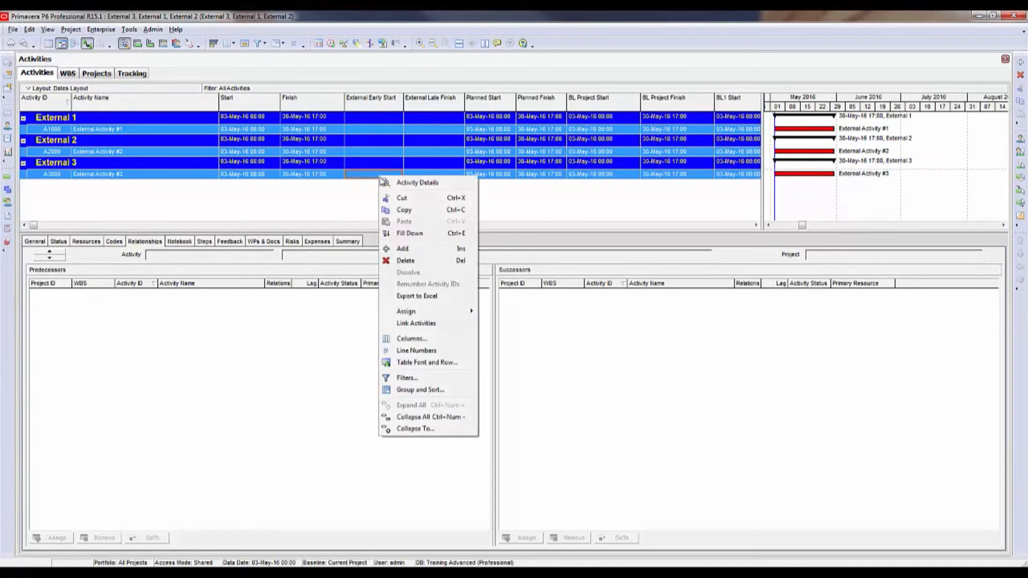
pyautogui.click(426, 324)
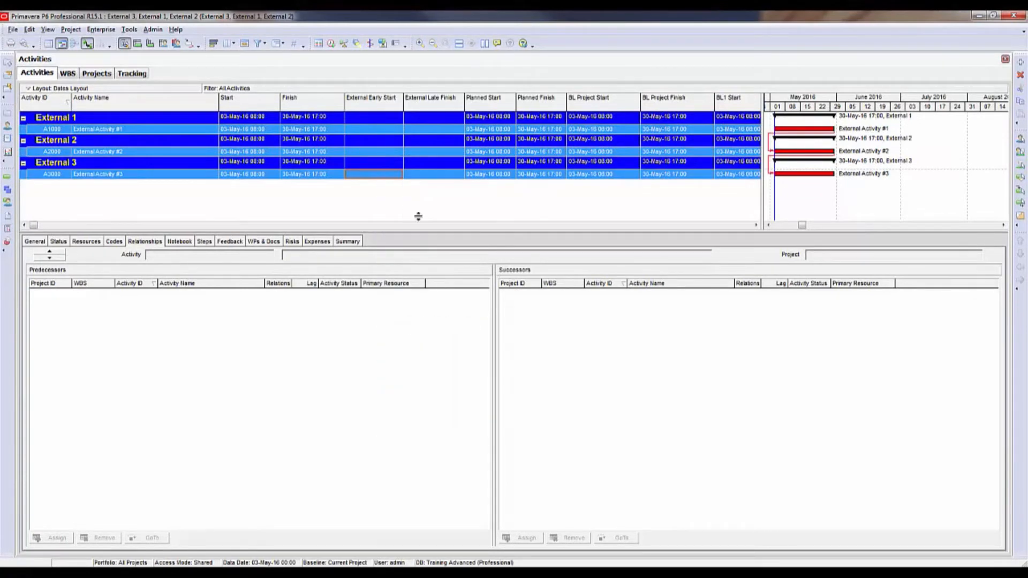
# Step: Schedule all three open projects with the 03-May-16 00:00 data date and check the cross-project relationships of A1000 and A2000
pyautogui.click(330, 43)
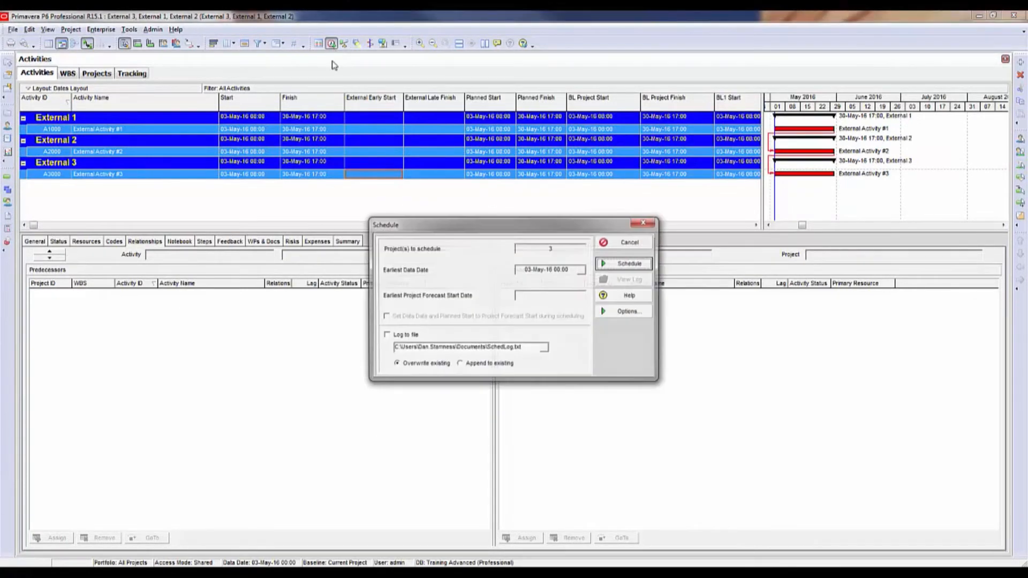
pyautogui.click(627, 264)
pyautogui.click(380, 130)
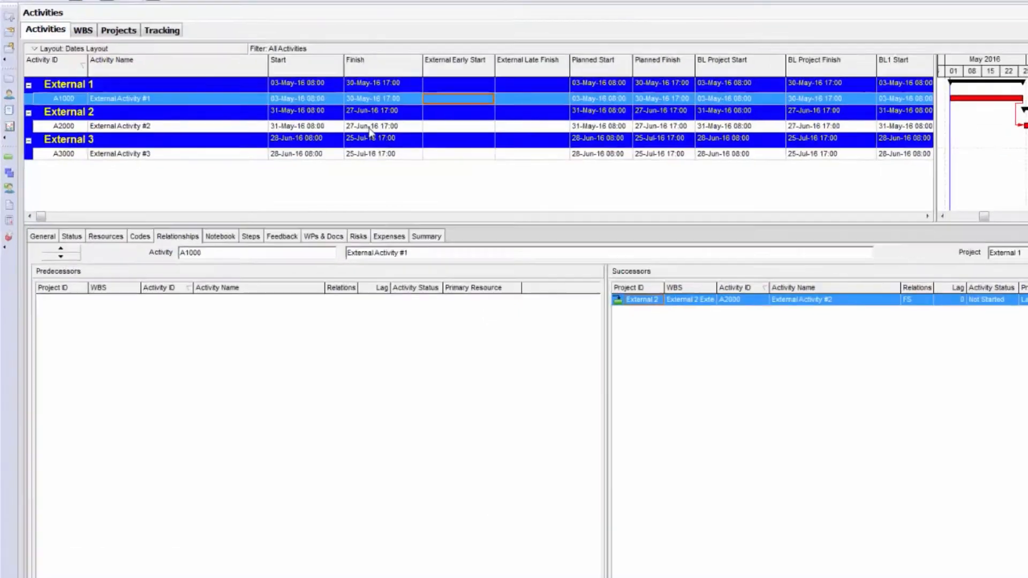
pyautogui.click(300, 151)
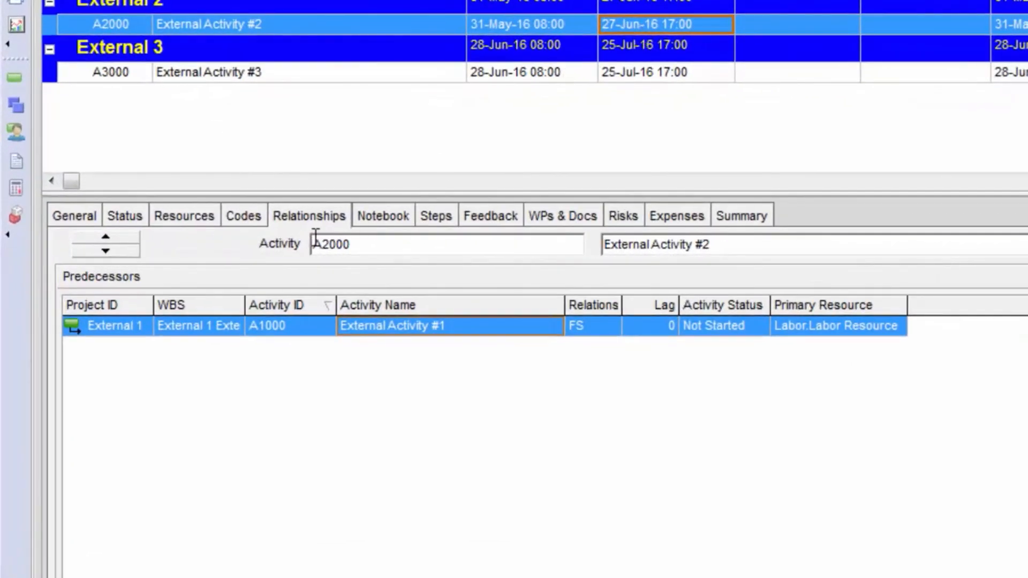
pyautogui.click(208, 328)
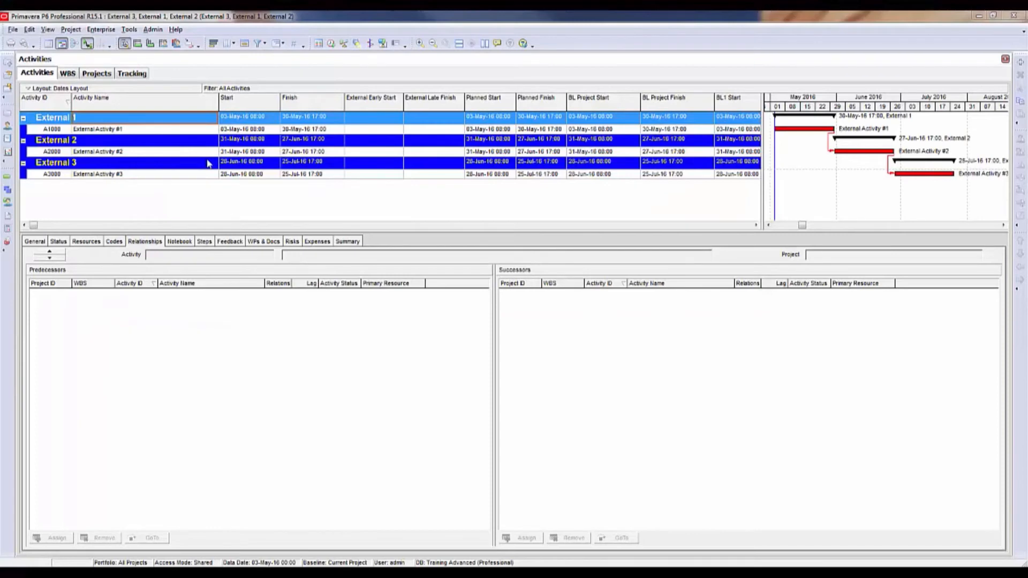
# Step: Open only the External 2 project from the project list
pyautogui.click(8, 116)
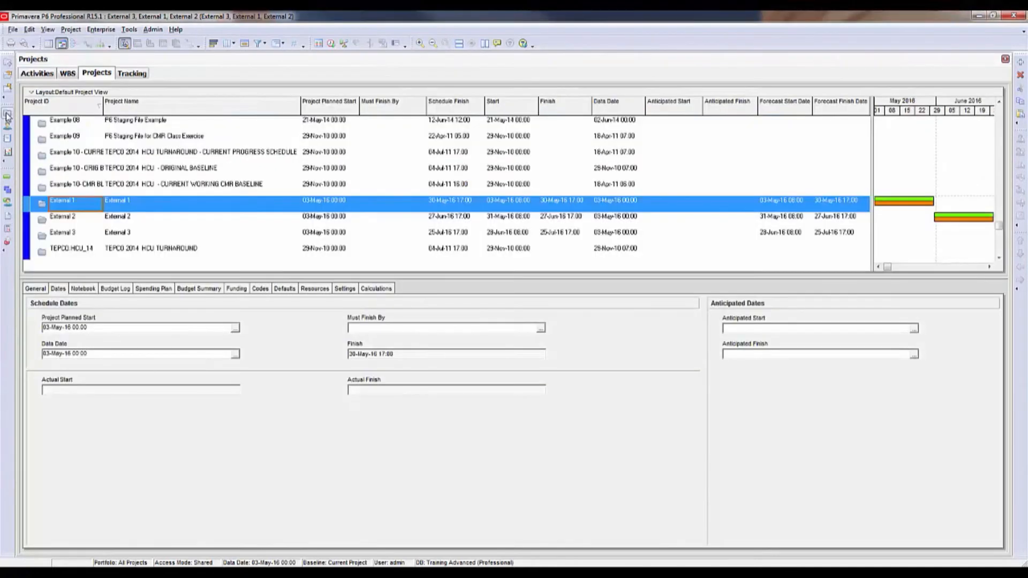
pyautogui.click(116, 224)
pyautogui.rightClick(116, 226)
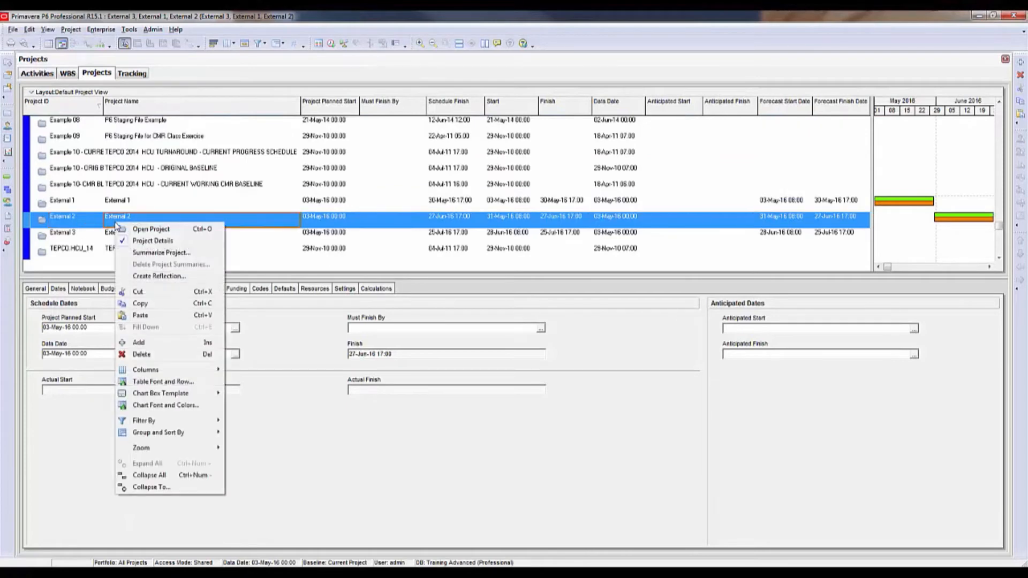
pyautogui.click(150, 230)
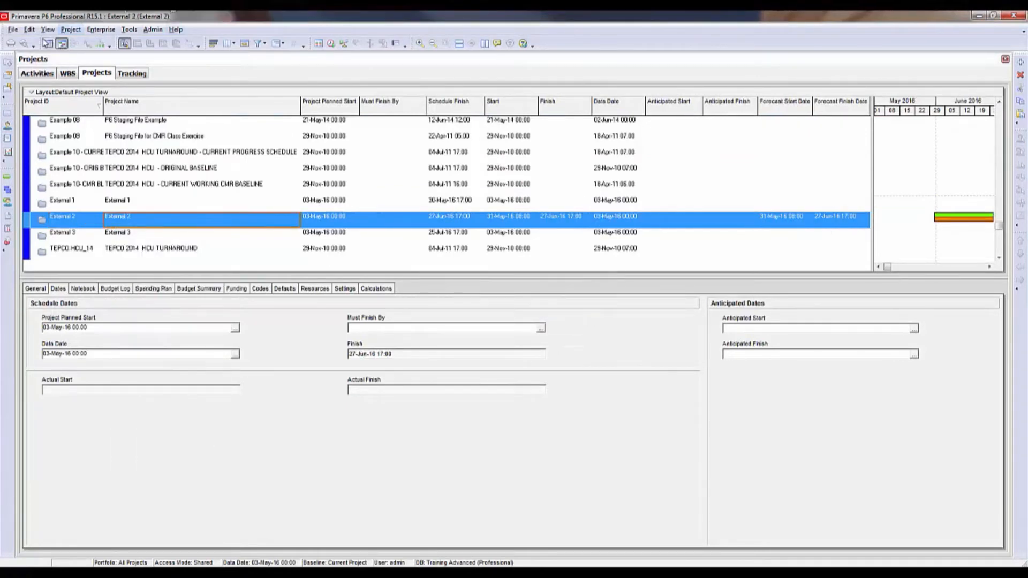
# Step: Export the External 2 project in Primavera PM (XER) format to External Test.xer on the desktop, replacing the existing file
pyautogui.click(8, 30)
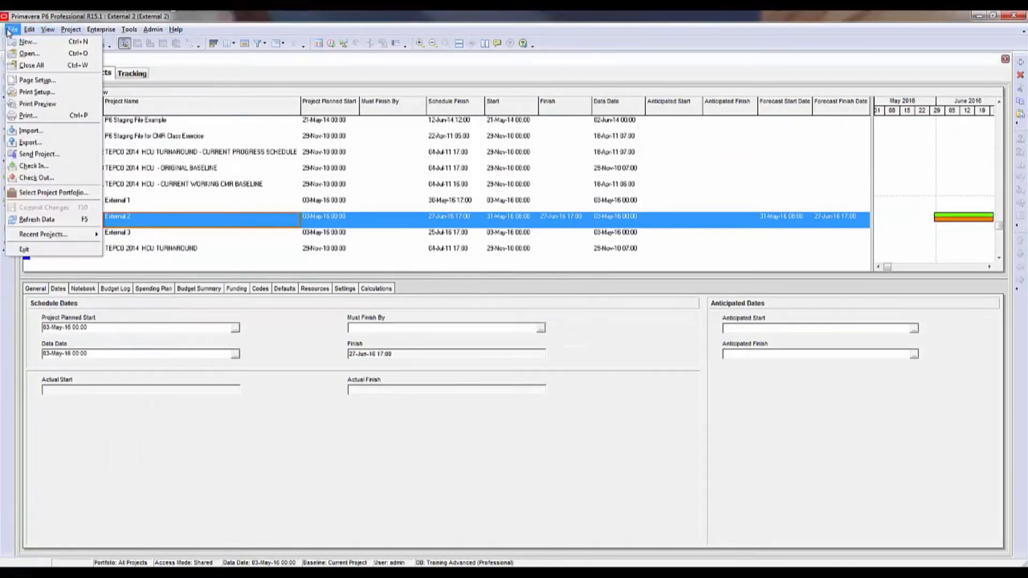
pyautogui.click(35, 142)
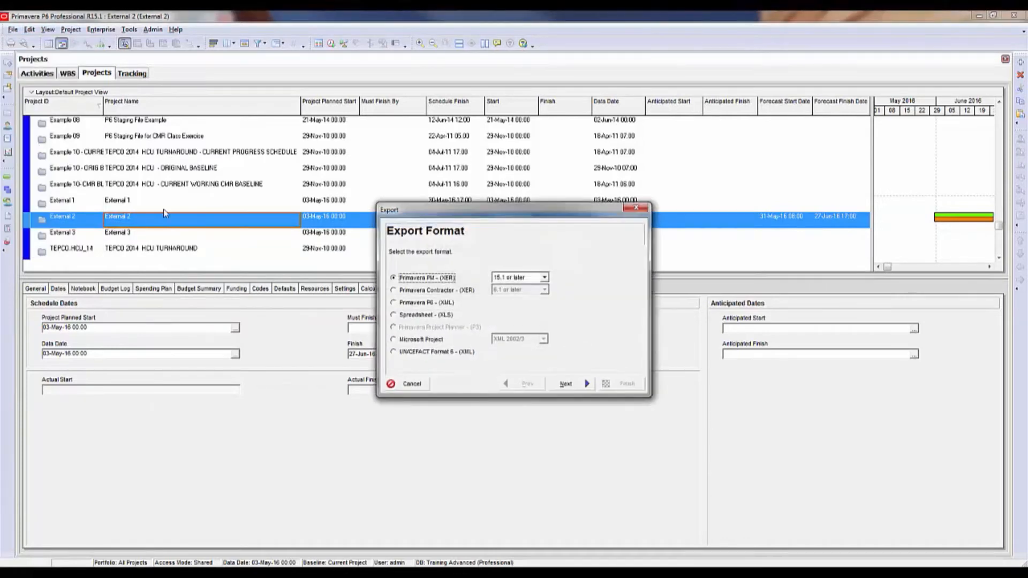
pyautogui.click(575, 385)
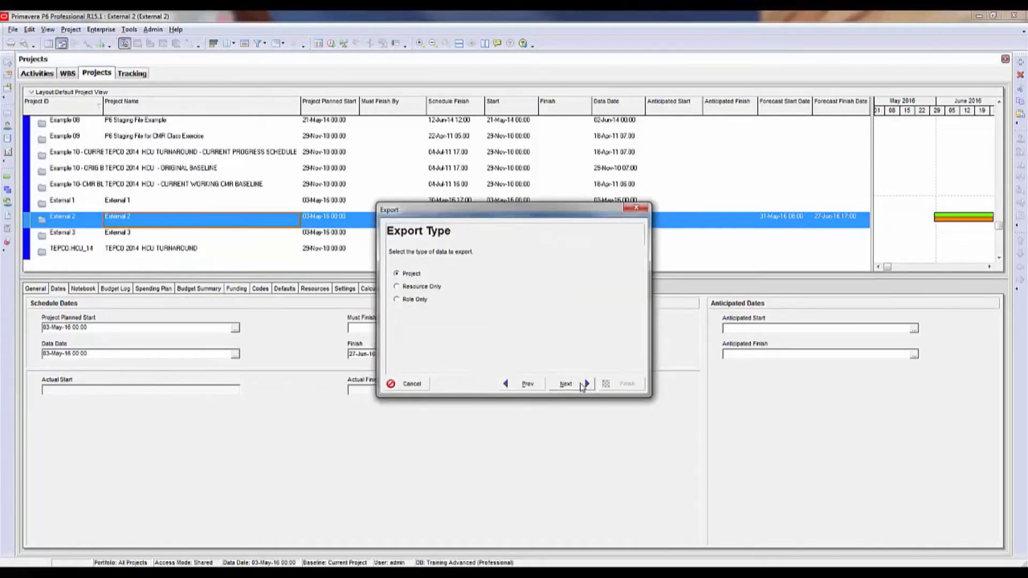
pyautogui.click(581, 385)
pyautogui.click(581, 385)
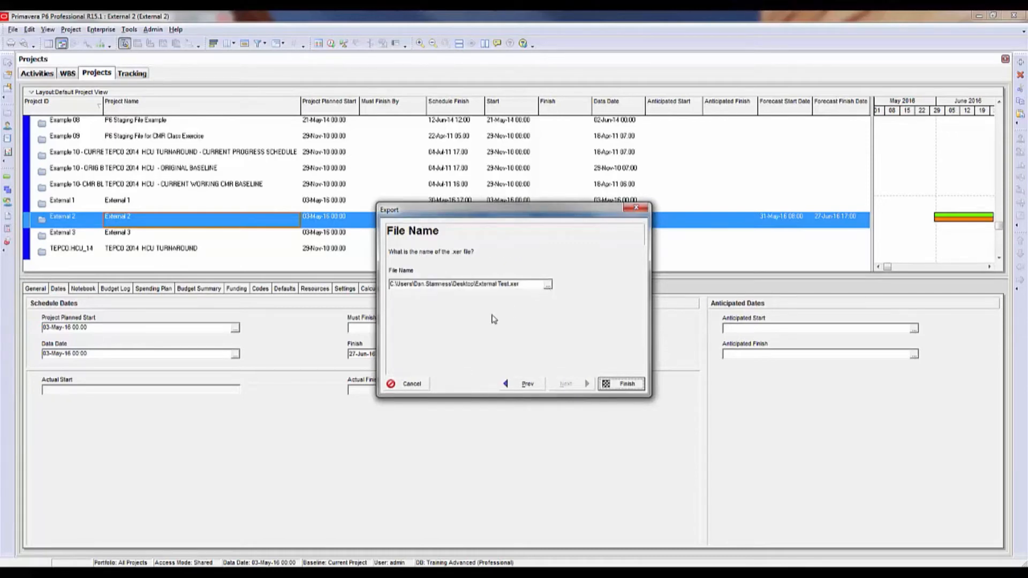
pyautogui.click(629, 382)
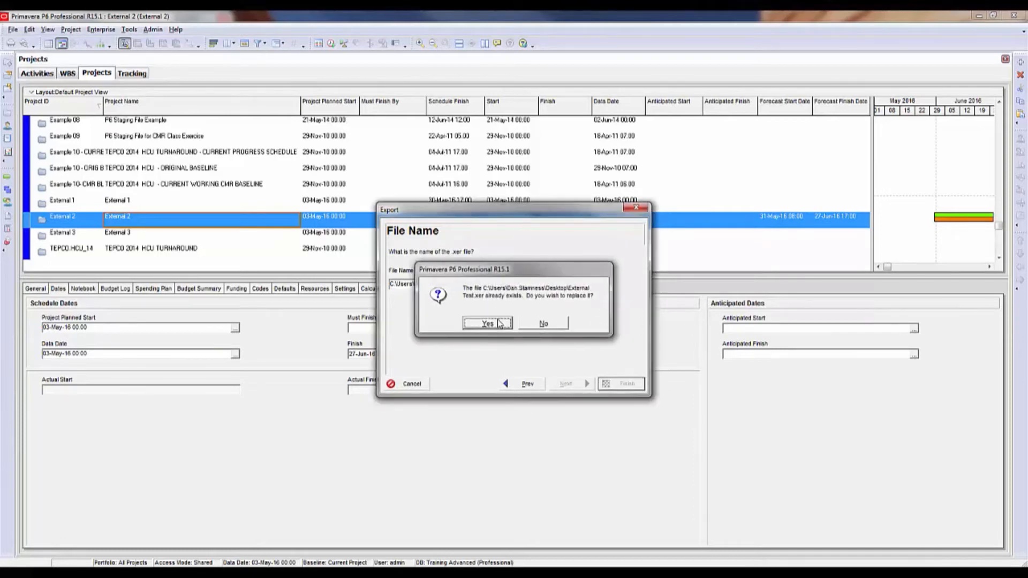
pyautogui.click(500, 323)
pyautogui.click(617, 384)
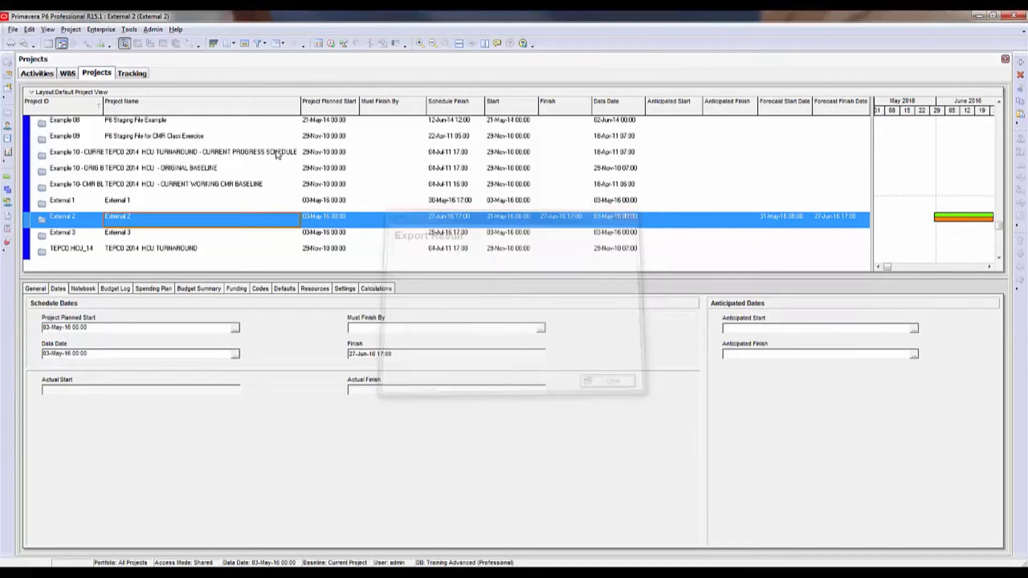
# Step: Delete the External 2 project from the database
pyautogui.click(68, 220)
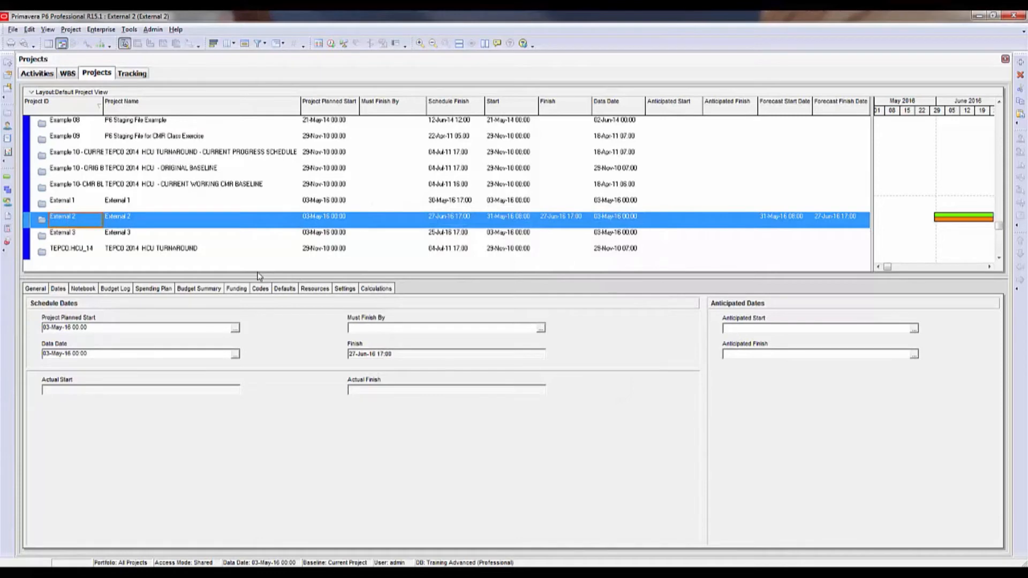
pyautogui.press('Delete')
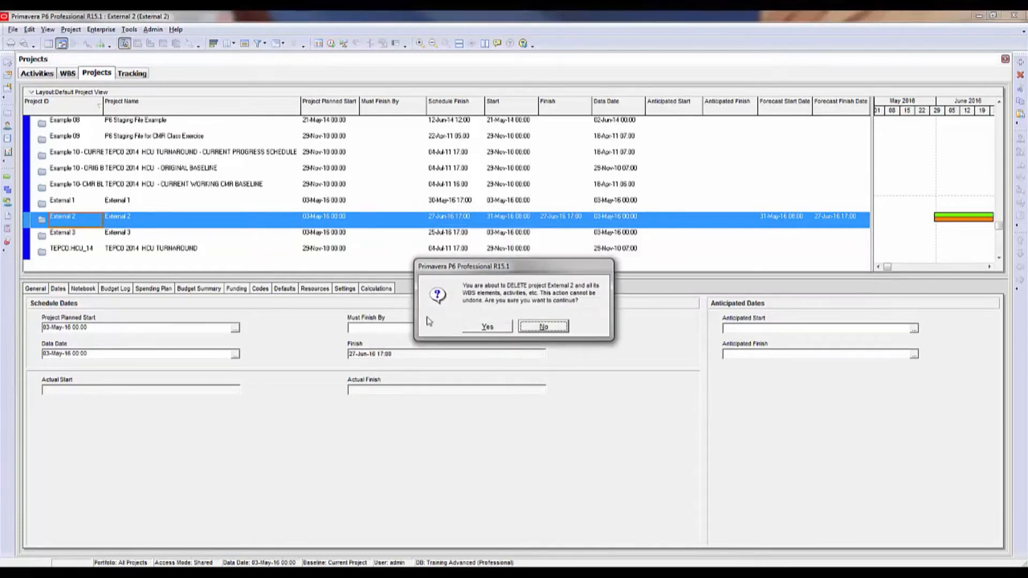
pyautogui.click(488, 327)
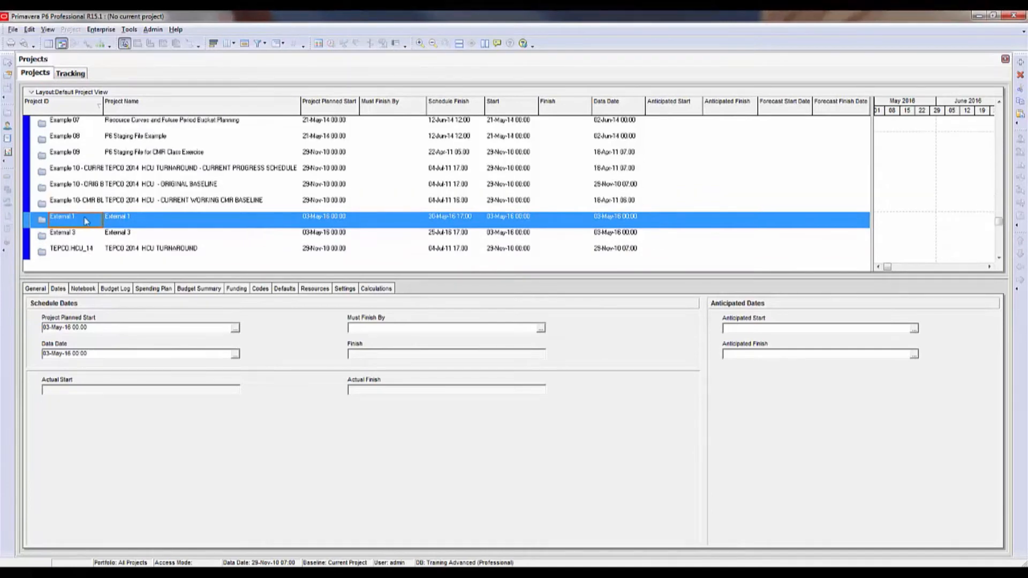
# Step: Open the External 1 and External 3 projects together
pyautogui.keyDown('ctrl'); pyautogui.click(93, 236); pyautogui.keyUp('ctrl')
pyautogui.rightClick(93, 235)
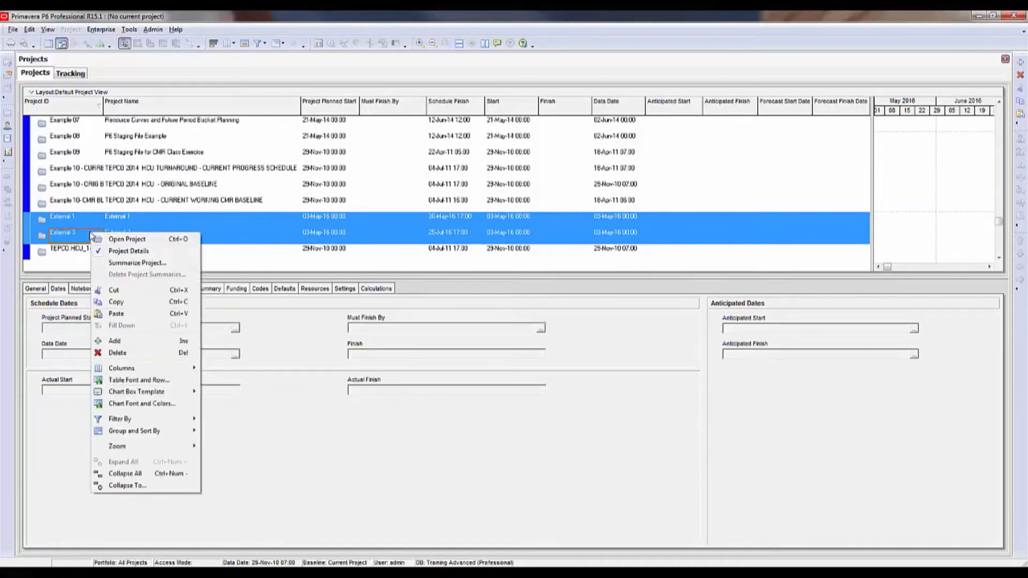
pyautogui.click(119, 239)
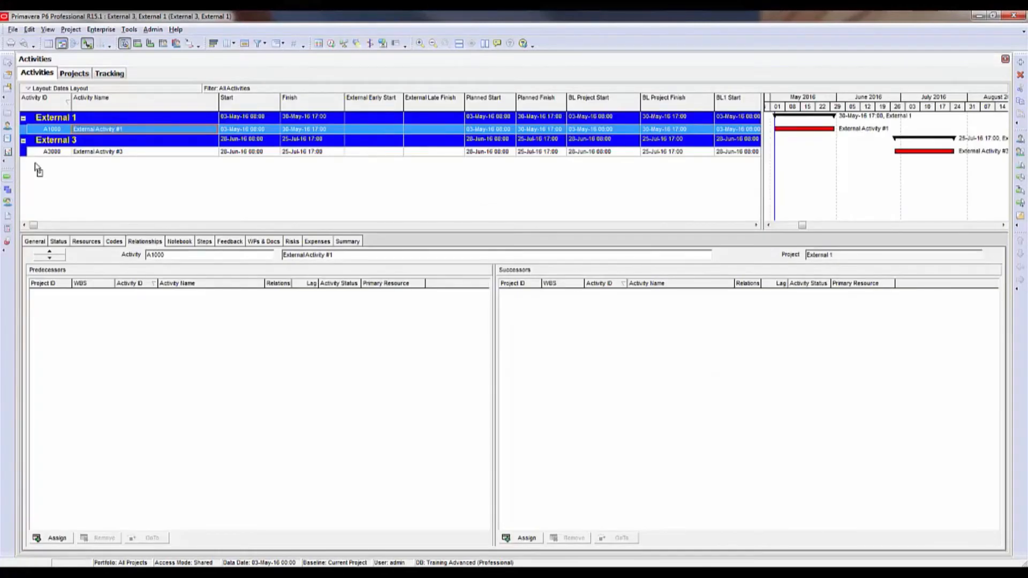
# Step: Reschedule External 1 and External 3 with the 03-May-16 00:00 data date, checking the relationships and external dates of A1000 and A3000
pyautogui.click(247, 130)
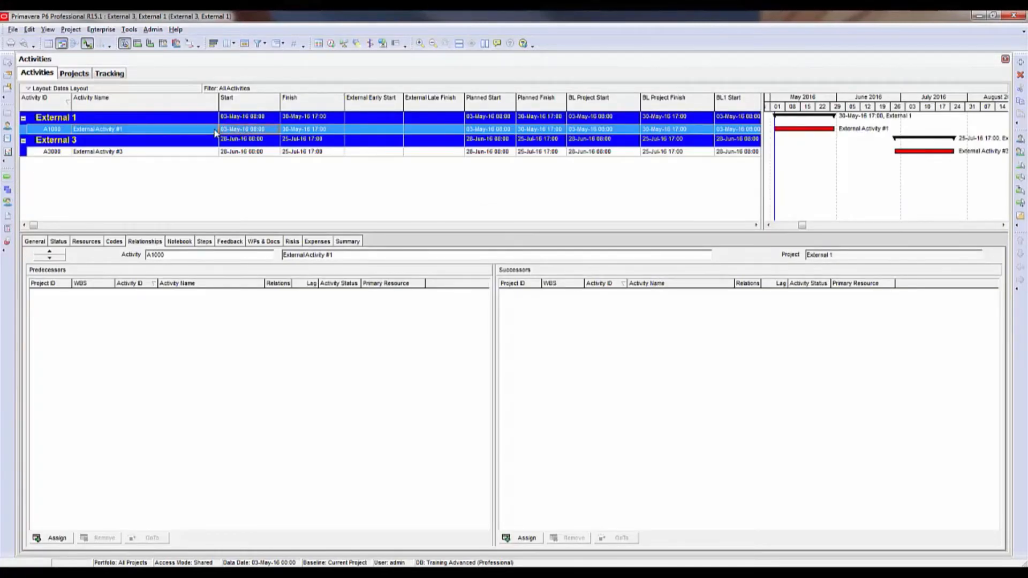
pyautogui.click(194, 154)
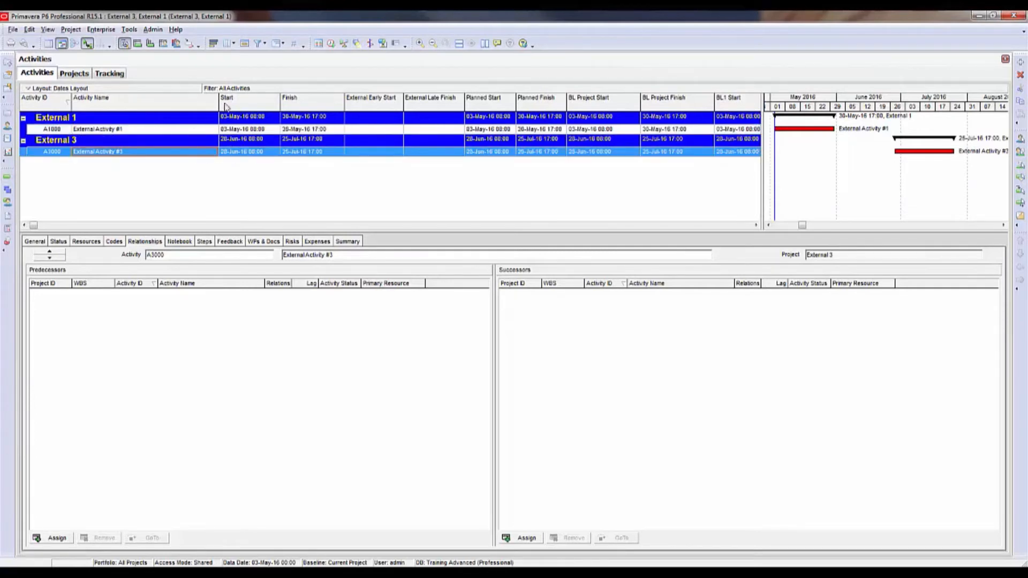
pyautogui.click(332, 45)
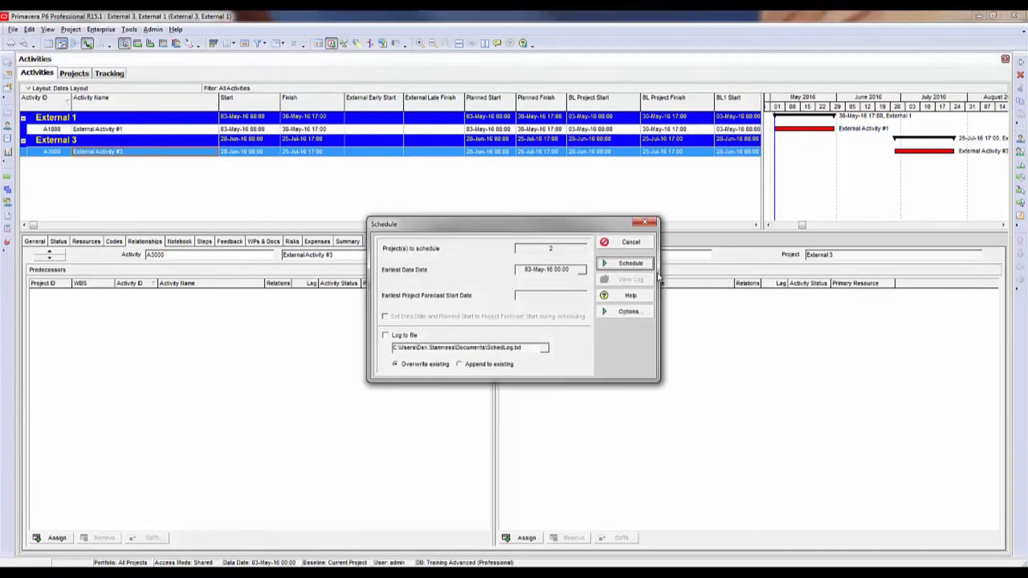
pyautogui.click(637, 266)
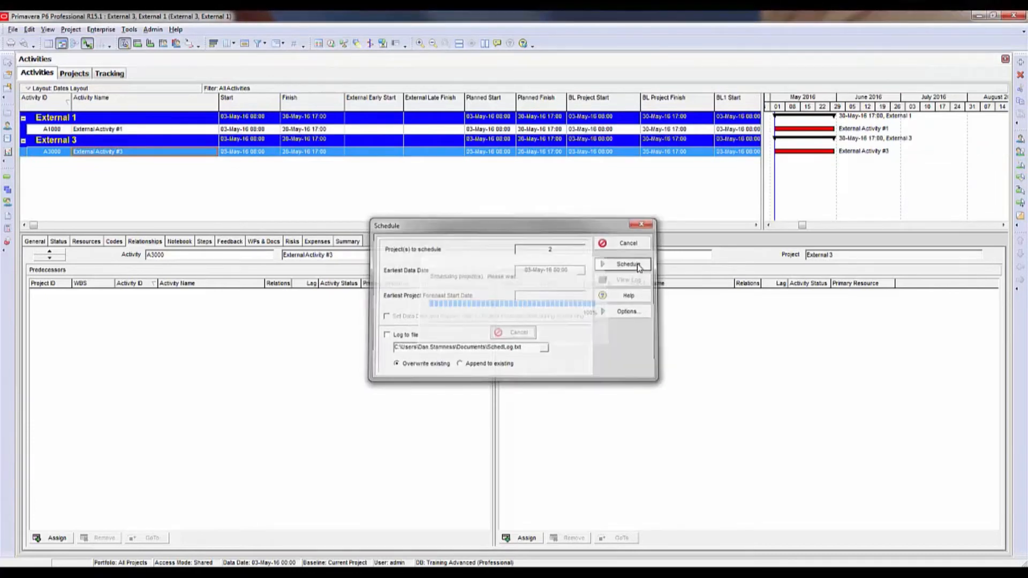
pyautogui.click(380, 130)
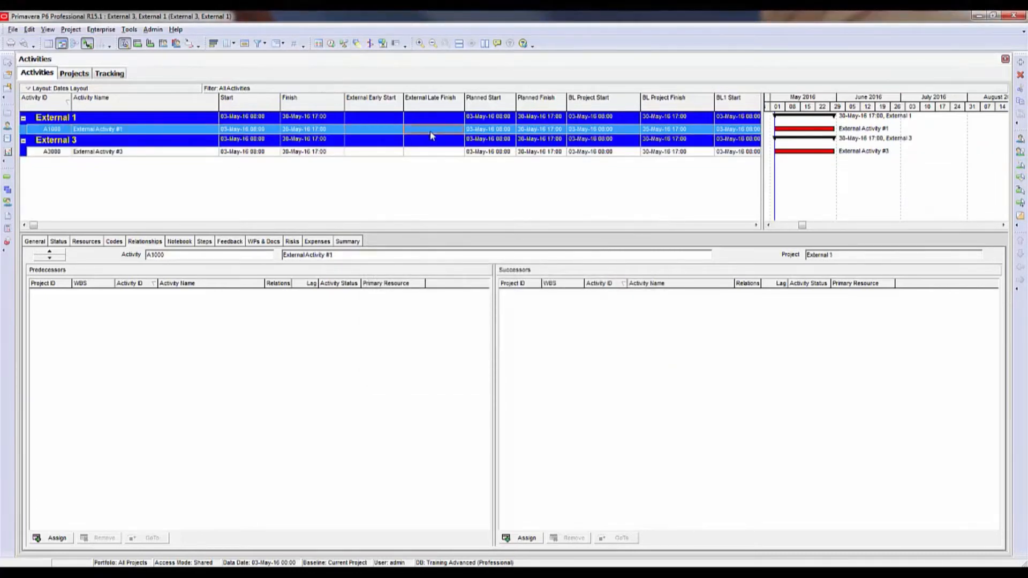
# Step: Import the External Test.xer project file from the desktop in Primavera PM (XER) format
pyautogui.click(11, 30)
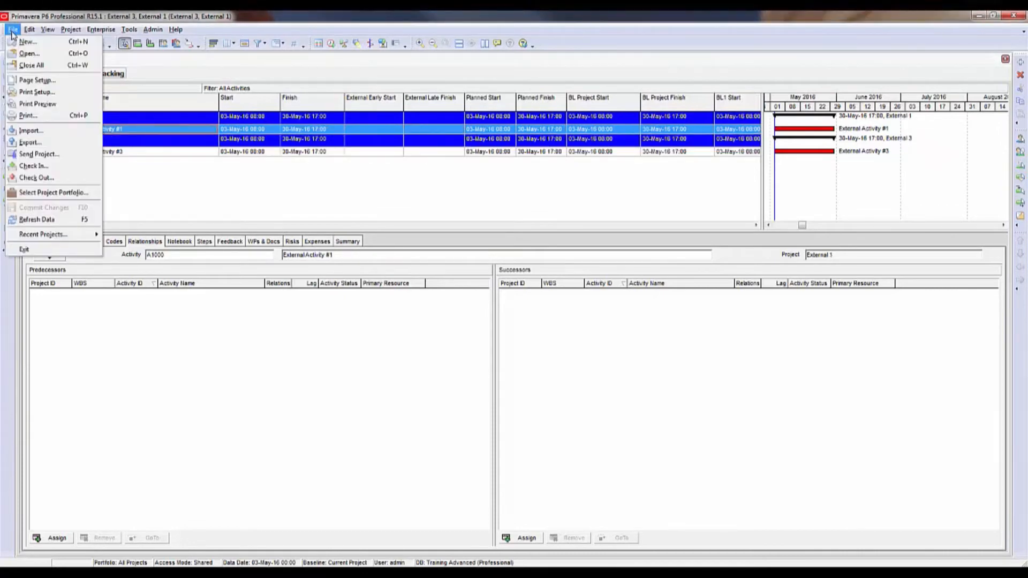
pyautogui.click(29, 132)
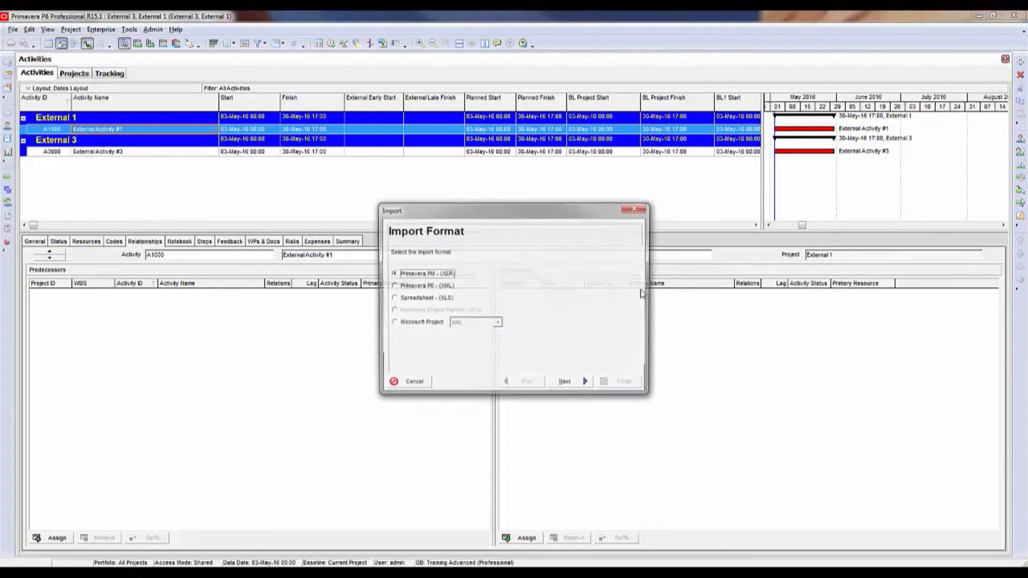
pyautogui.click(586, 384)
pyautogui.click(585, 384)
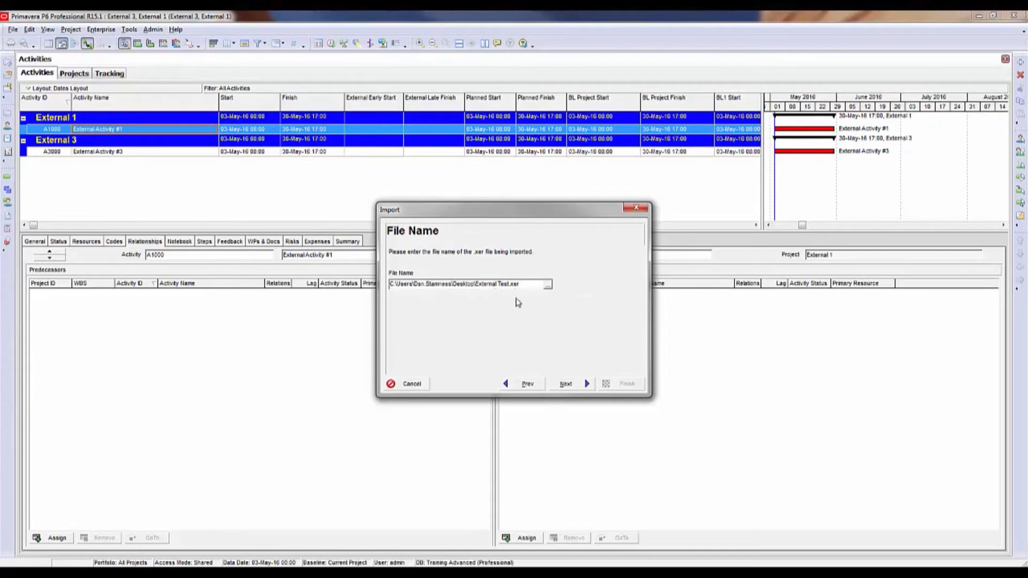
# Step: Import External 2 from External Test.xer as a new project, using the Default Configuration for update options
pyautogui.click(579, 384)
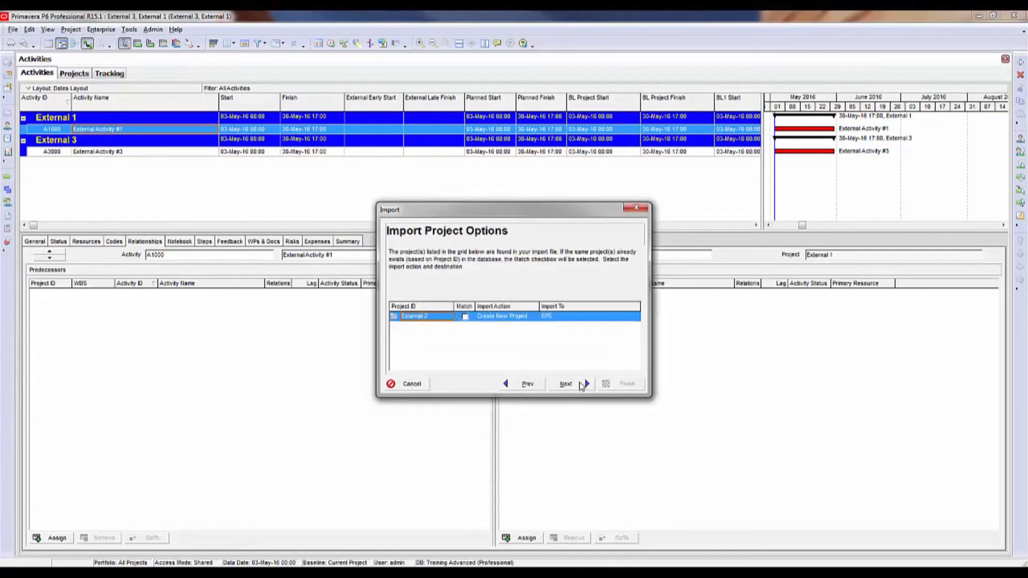
pyautogui.click(567, 384)
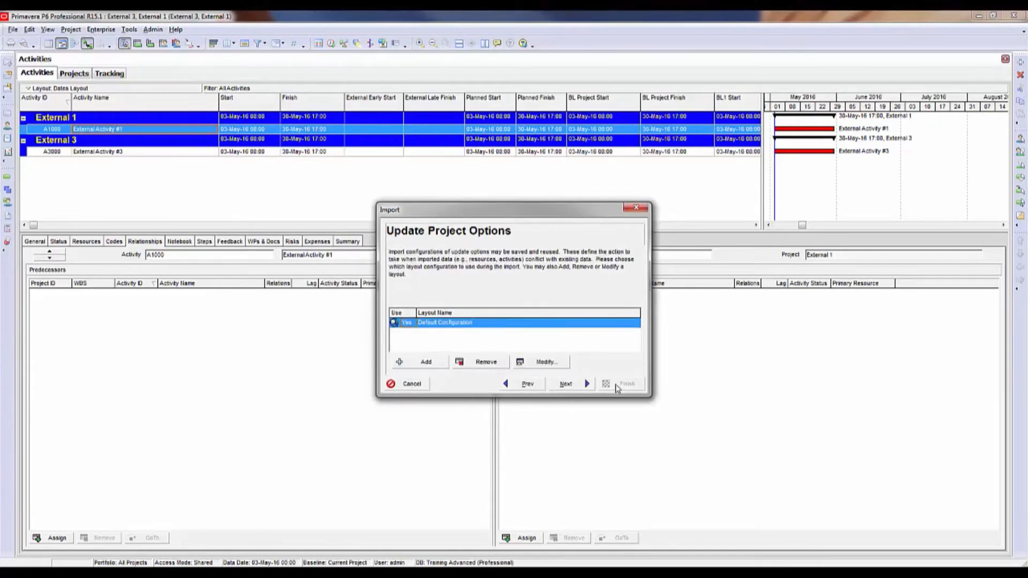
pyautogui.click(568, 384)
pyautogui.click(618, 385)
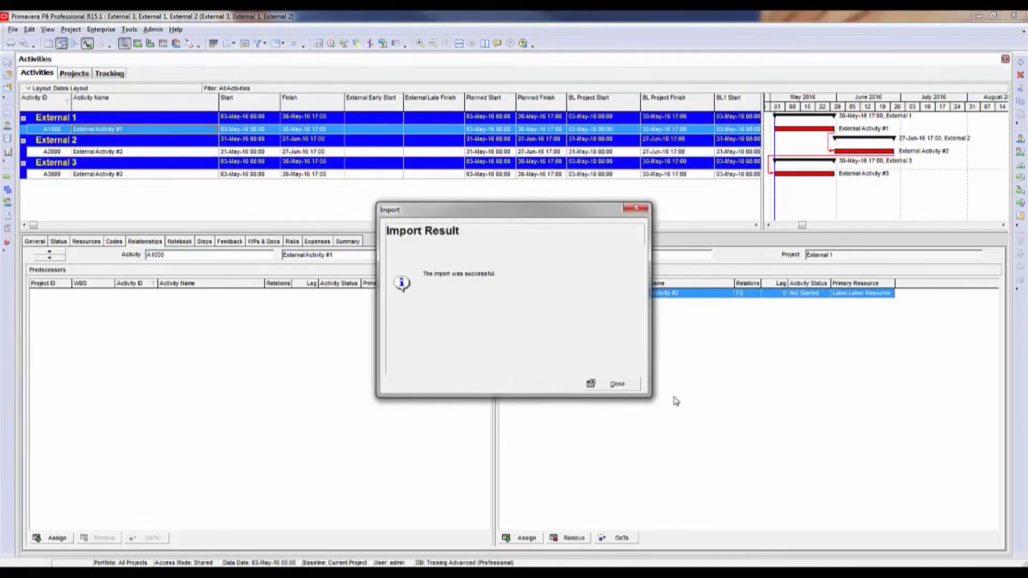
pyautogui.click(618, 384)
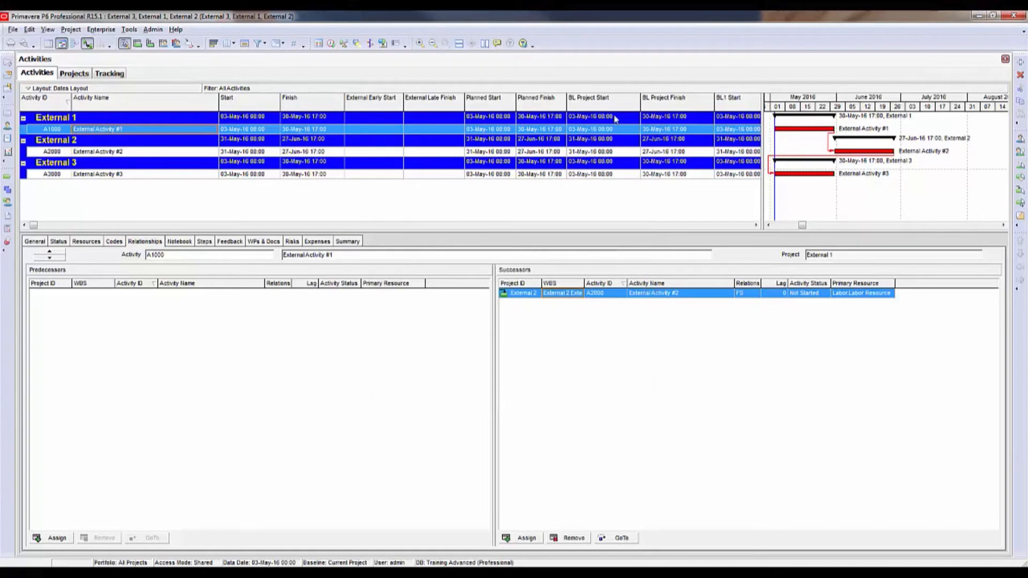
# Step: Check the predecessor and successor of External Activity #2, and schedule the three open projects
pyautogui.click(193, 152)
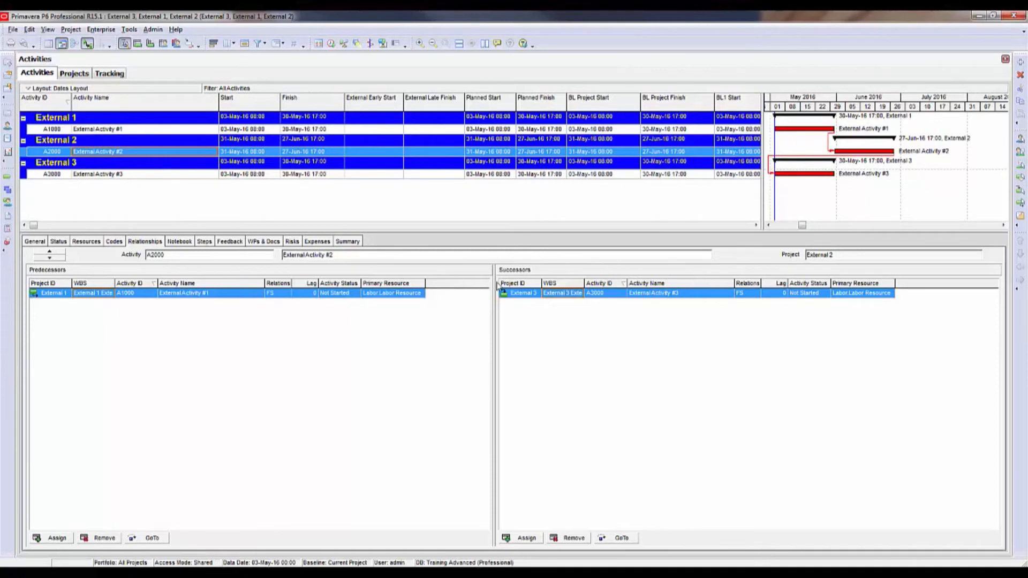
pyautogui.click(332, 44)
pyautogui.click(626, 263)
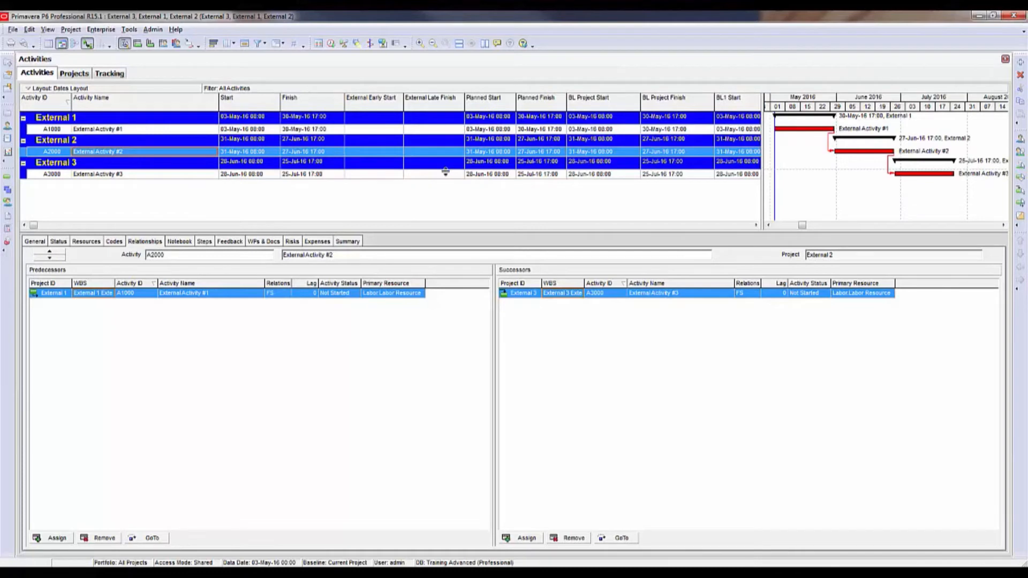
pyautogui.click(448, 175)
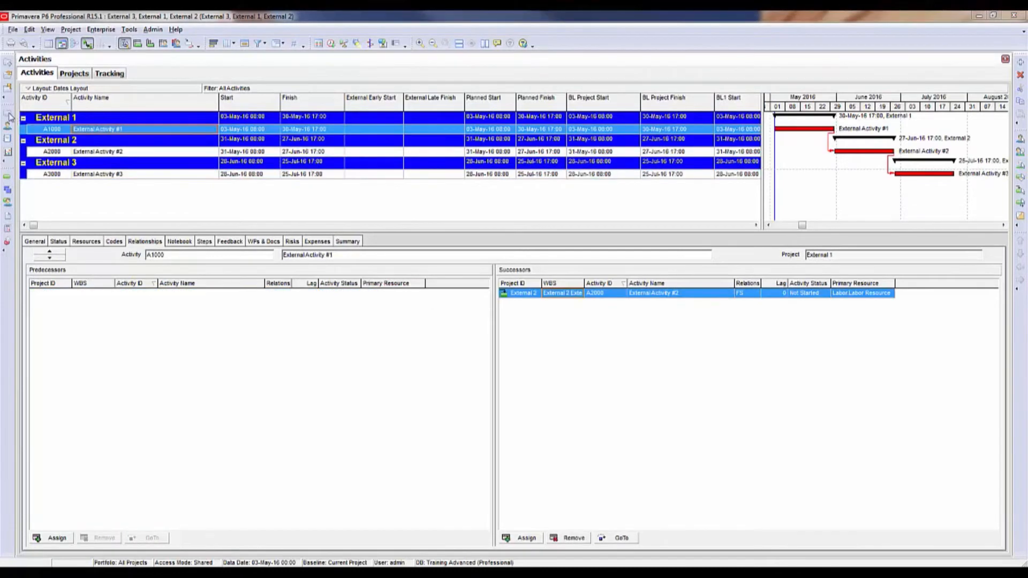
# Step: Delete the External 1, External 2 and External 3 projects from the project list
pyautogui.click(7, 115)
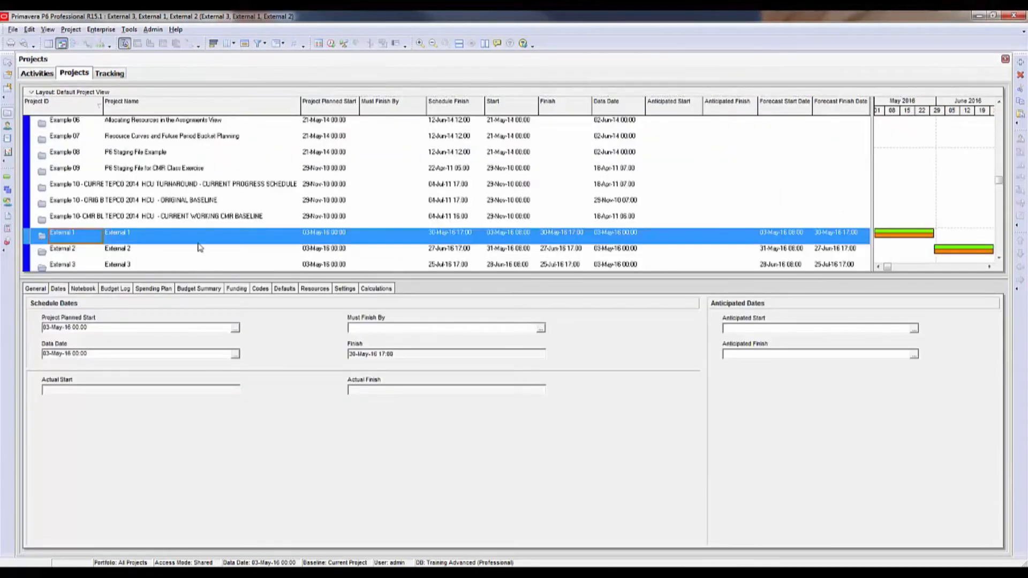
pyautogui.click(170, 235)
pyautogui.hotkey('shift', 'Down')
pyautogui.hotkey('shift', 'Down')
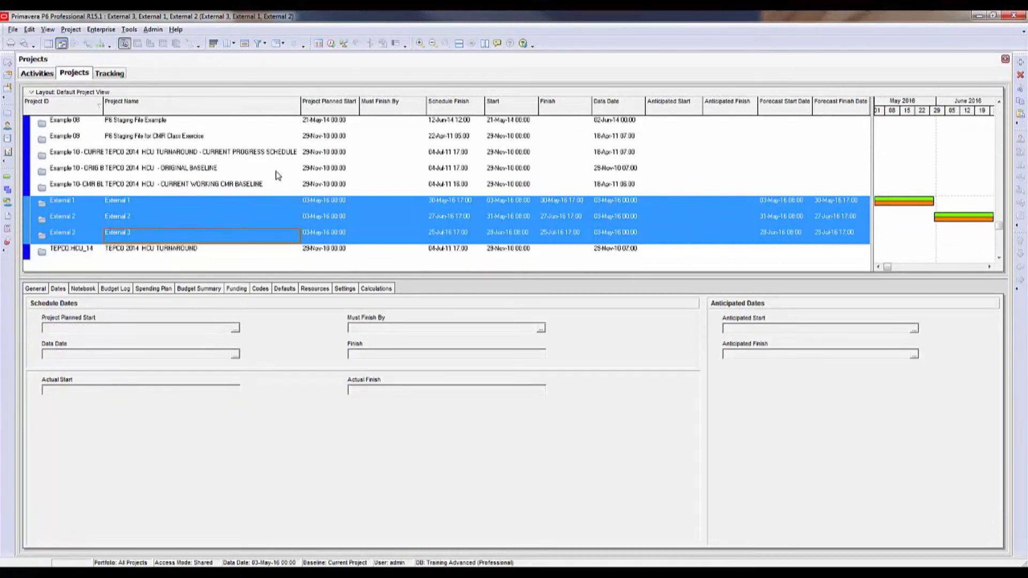
pyautogui.press('Delete')
pyautogui.click(493, 328)
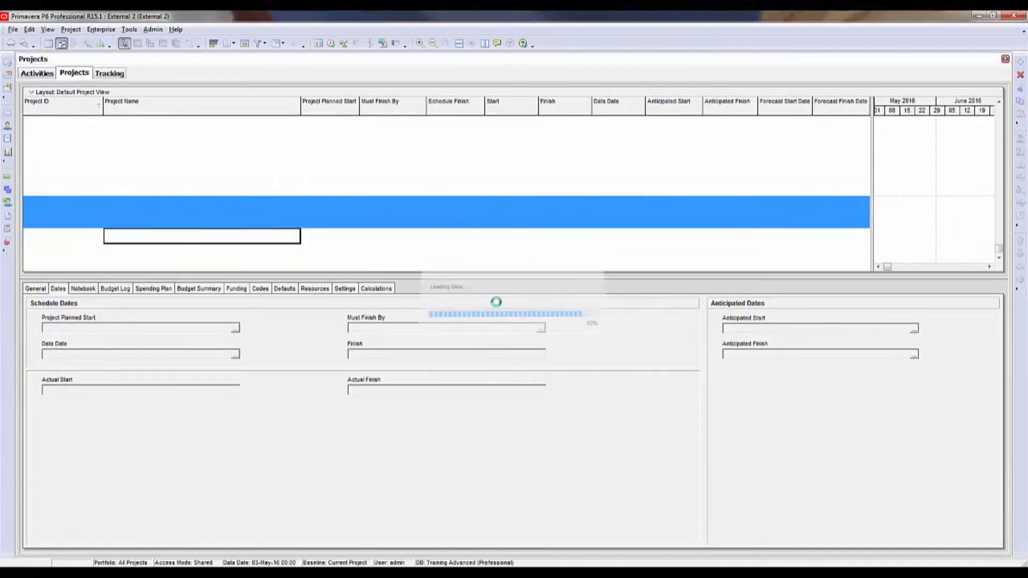
# Step: Import External Test.xer in Primavera P6 XER format, with External 1 and External 3 absent, using the Default Configuration
pyautogui.click(13, 31)
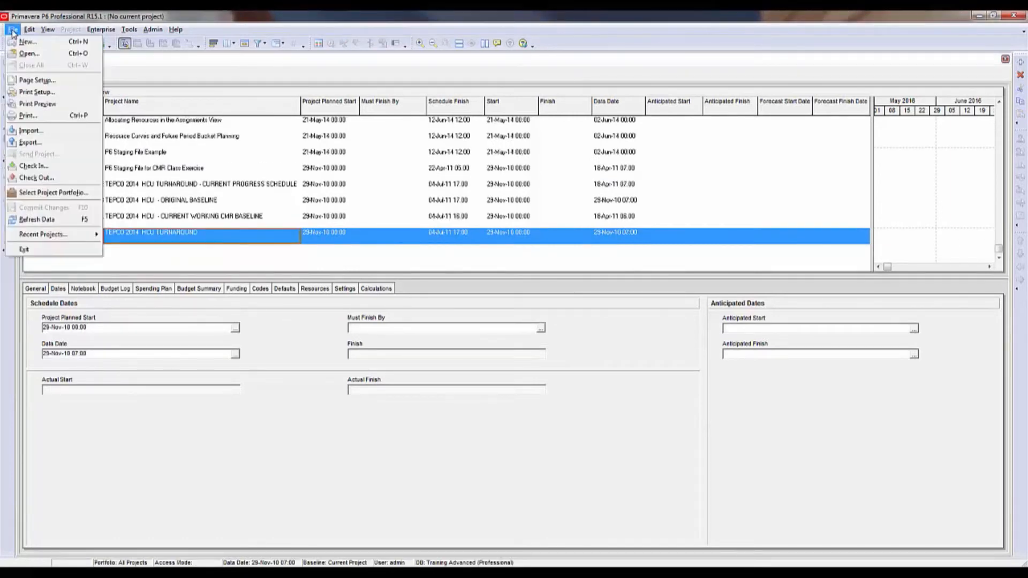
pyautogui.click(31, 130)
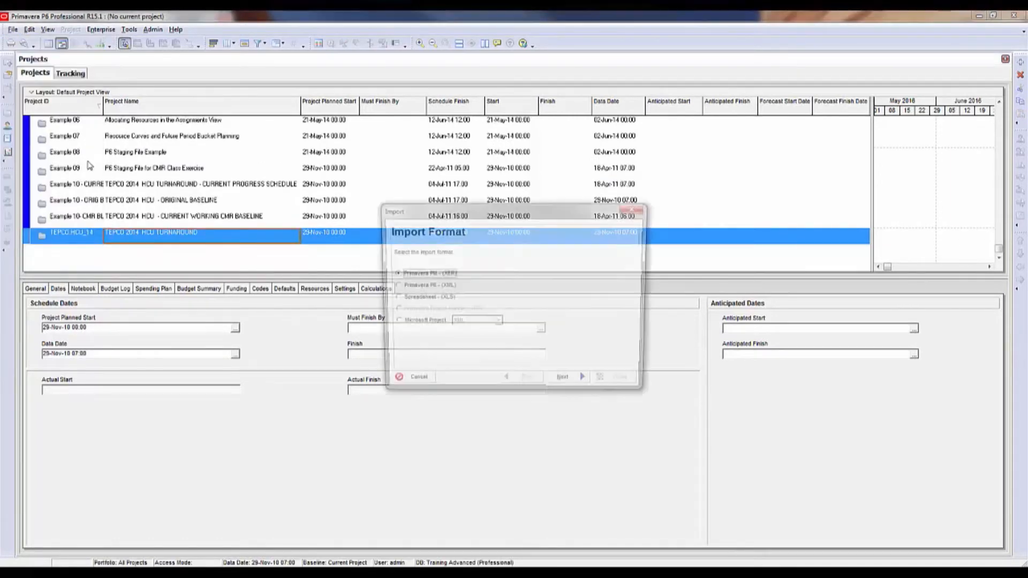
pyautogui.click(583, 382)
pyautogui.click(585, 383)
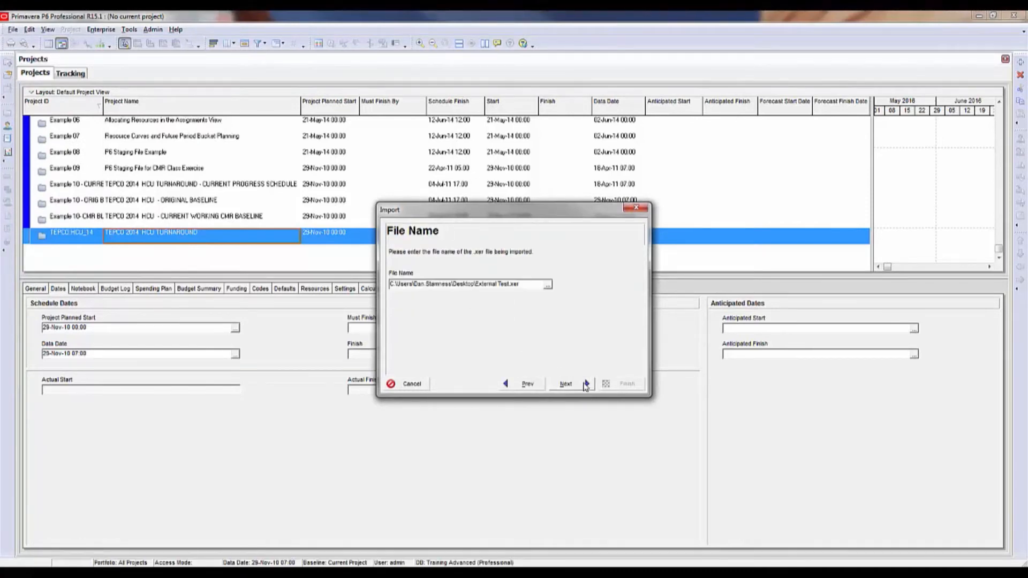
pyautogui.click(584, 385)
pyautogui.click(582, 384)
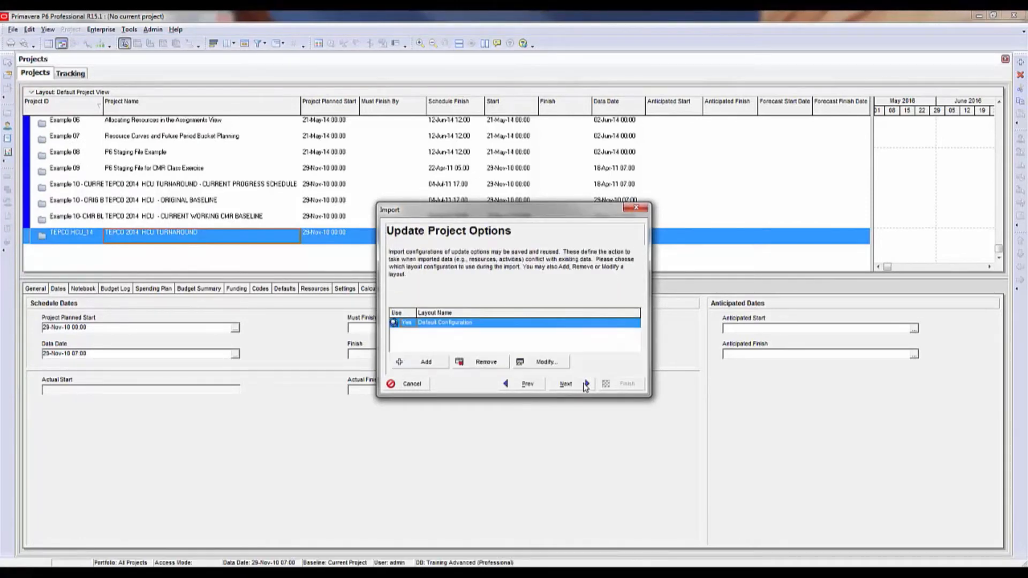
pyautogui.click(581, 386)
pyautogui.click(623, 384)
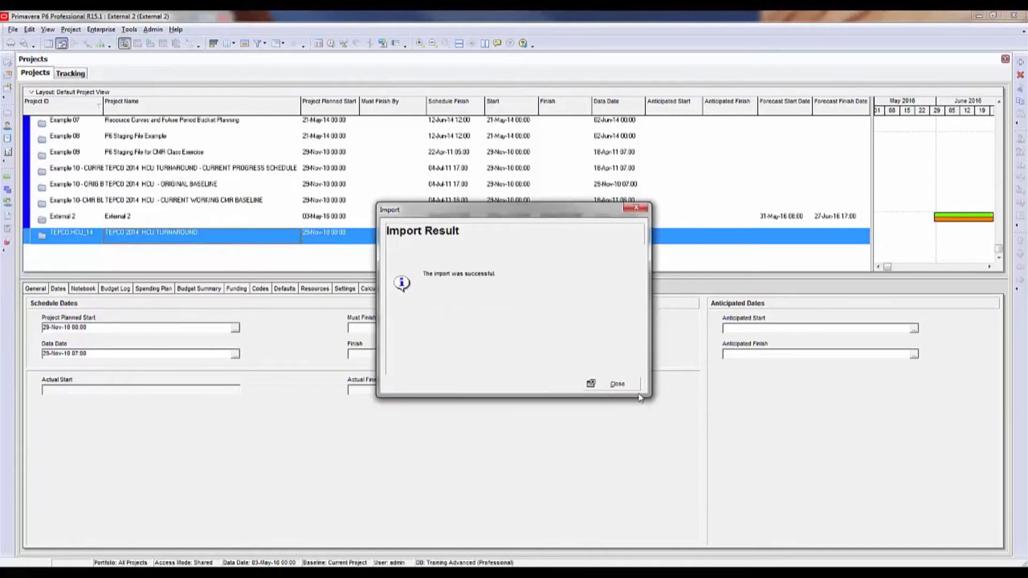
pyautogui.click(631, 391)
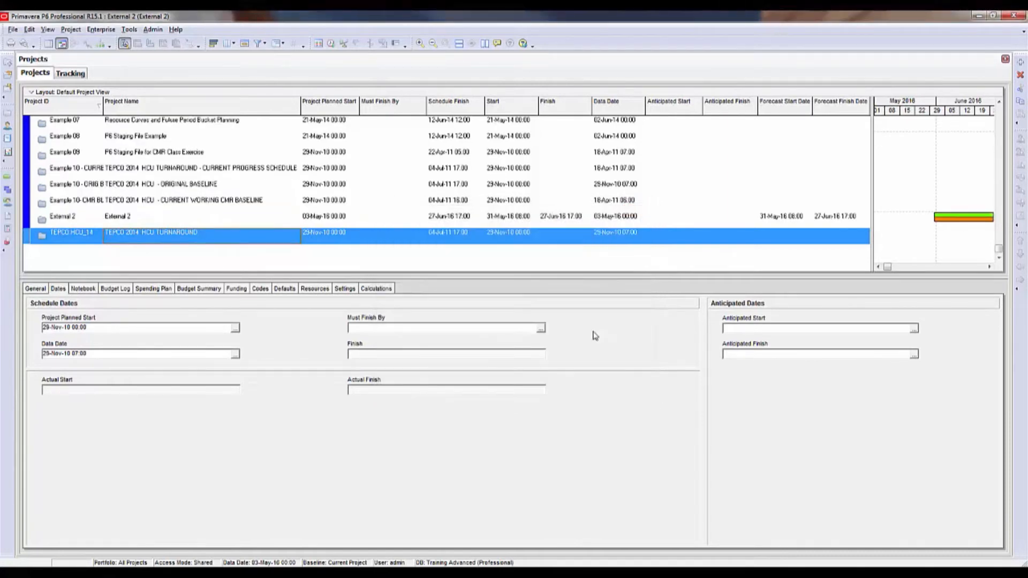
# Step: Show the activities of the imported External 2 project and inspect External Activity #2's External Early Start and External Late Finish
pyautogui.click(127, 219)
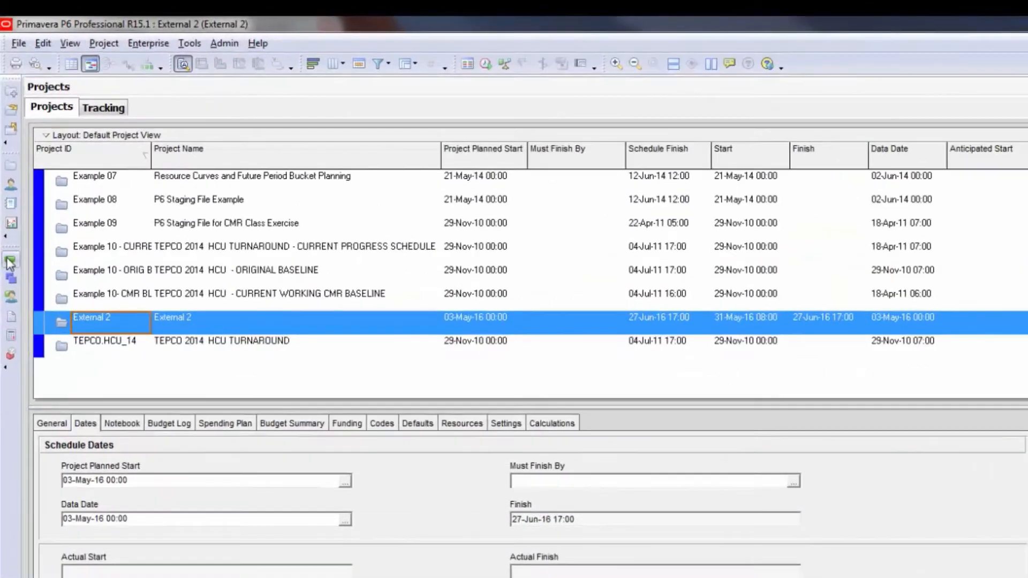
pyautogui.click(5, 179)
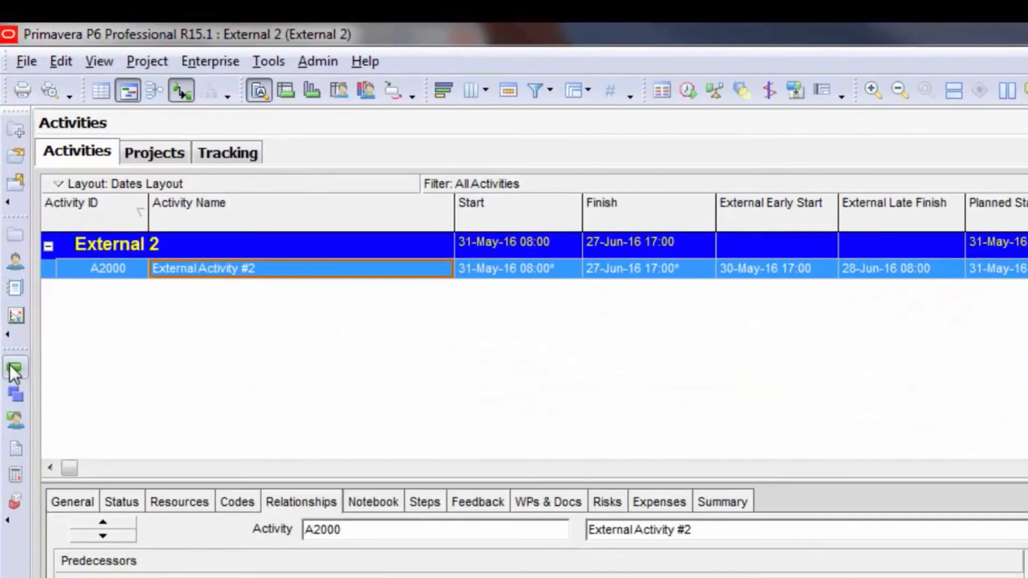
pyautogui.click(818, 269)
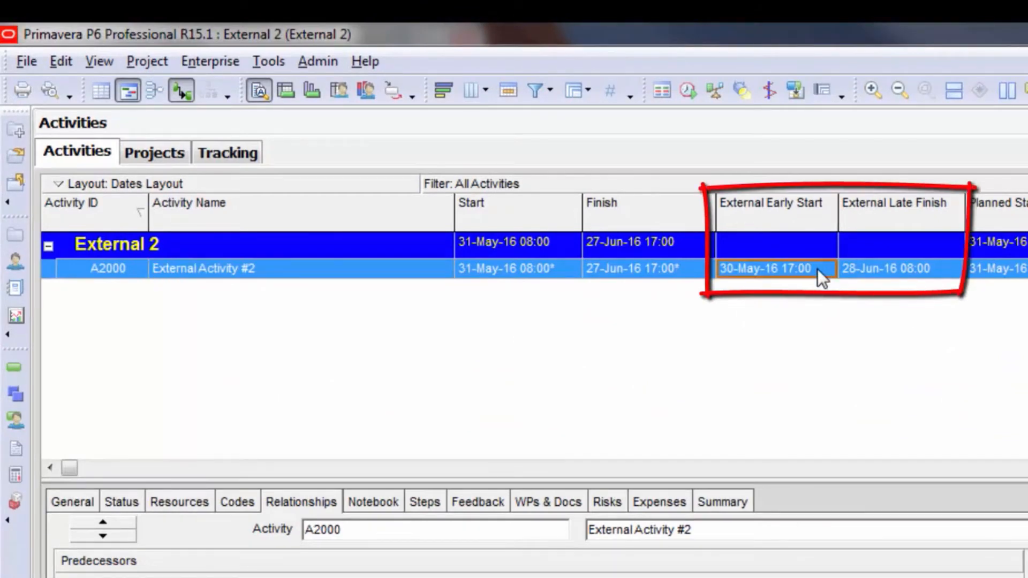
pyautogui.click(913, 271)
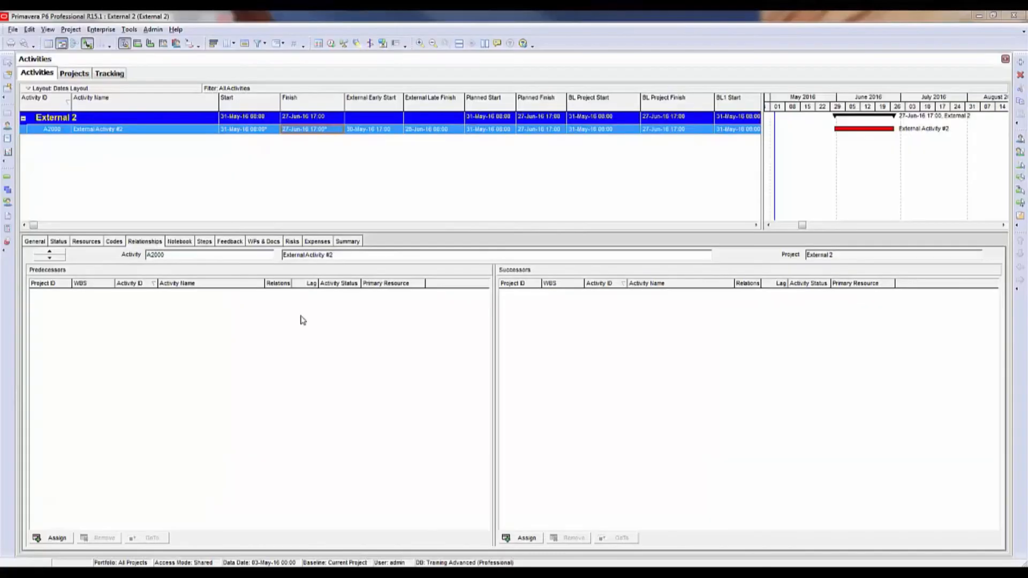
# Step: Compare the start and finish dates of External Activity #2 with its external early start and external late finish dates
pyautogui.press('Left')
pyautogui.press('Left')
pyautogui.click(200, 132)
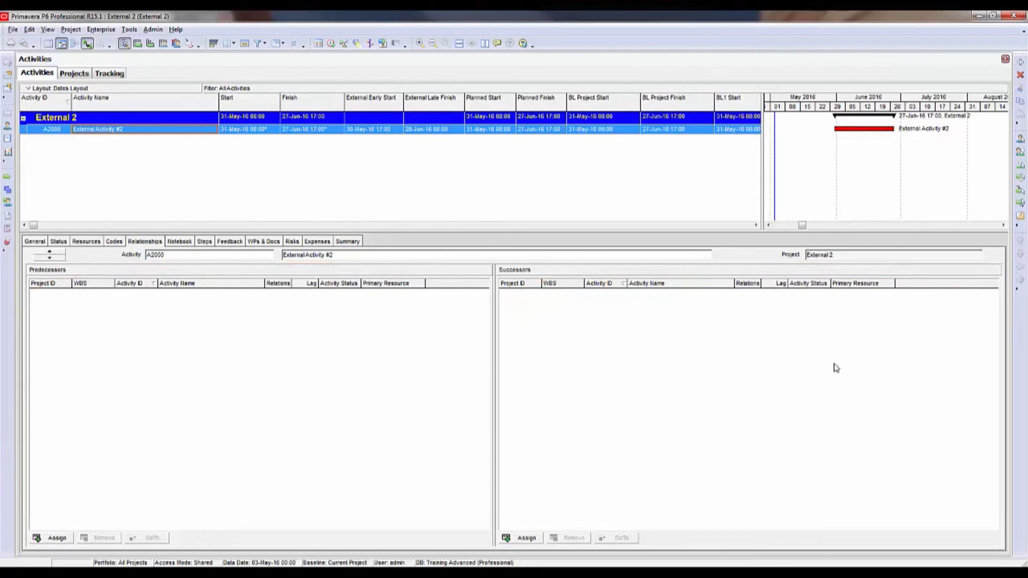
pyautogui.press('Right')
pyautogui.press('Right')
pyautogui.press('Right')
pyautogui.press('Right')
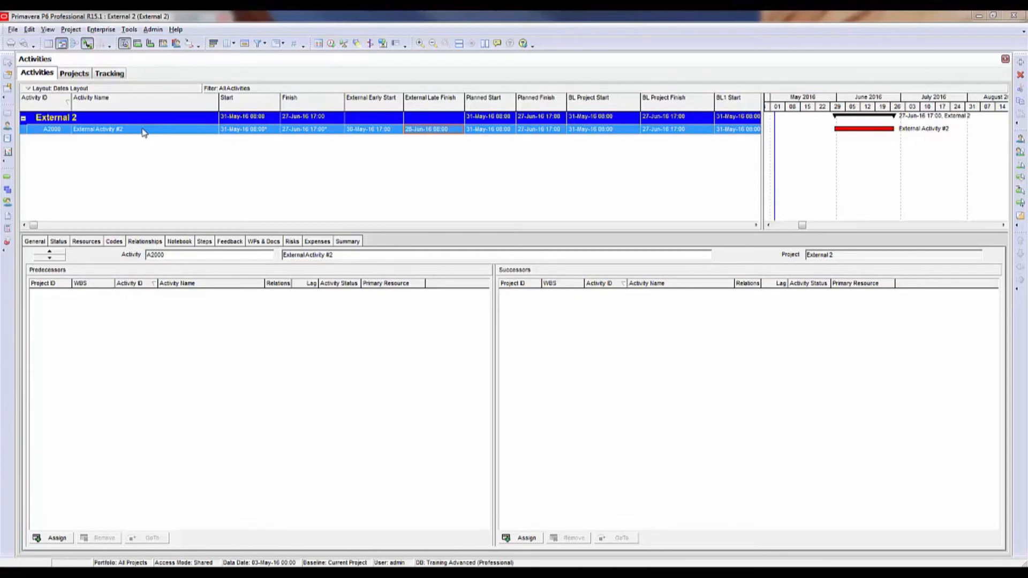
pyautogui.click(143, 133)
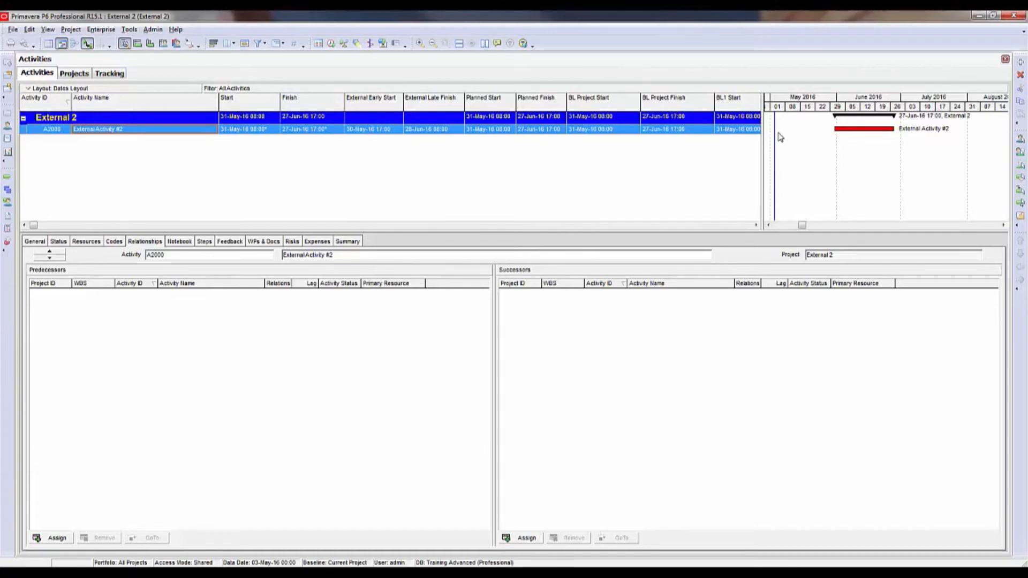
# Step: Schedule External 2 on its current data date and review the dates of External Activity #2
pyautogui.click(331, 44)
pyautogui.click(626, 263)
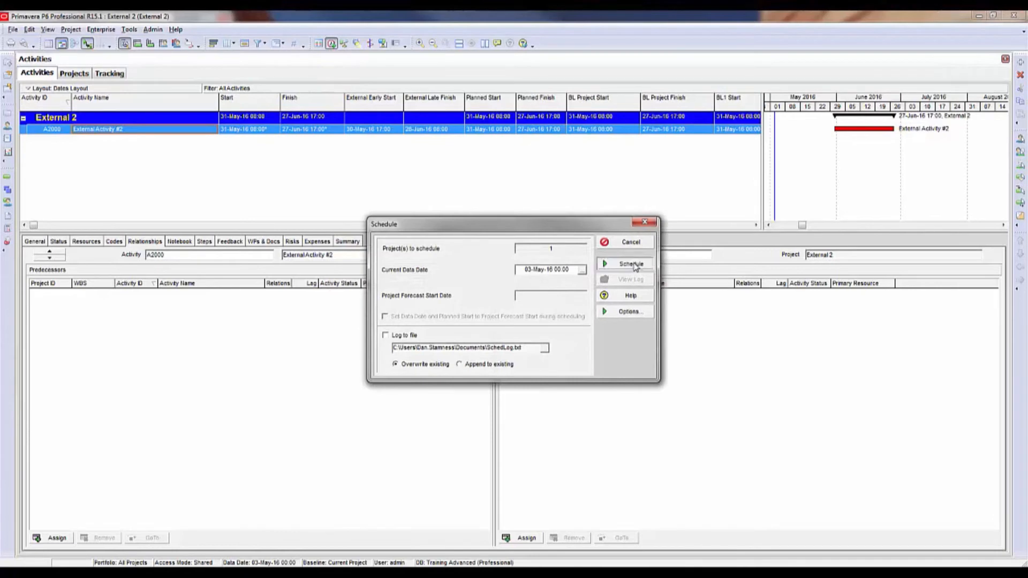
pyautogui.click(491, 131)
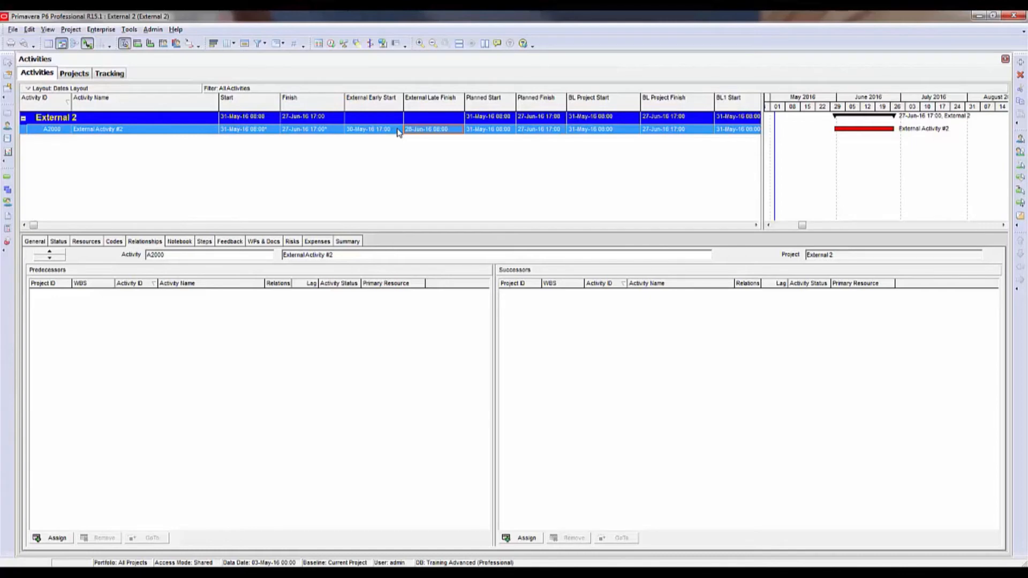
pyautogui.press('Left')
pyautogui.press('Left')
pyautogui.press('Left')
pyautogui.press('Left')
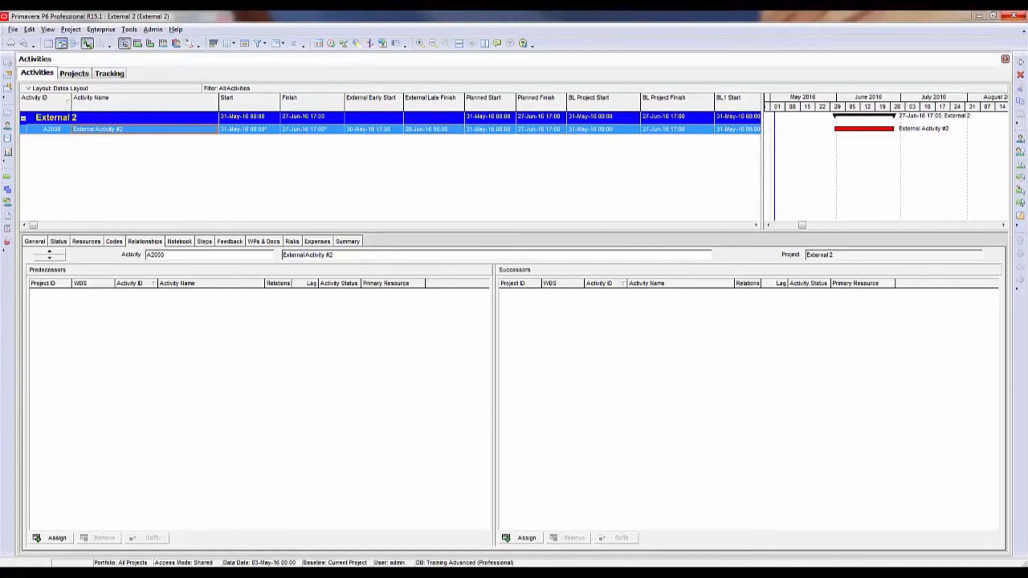
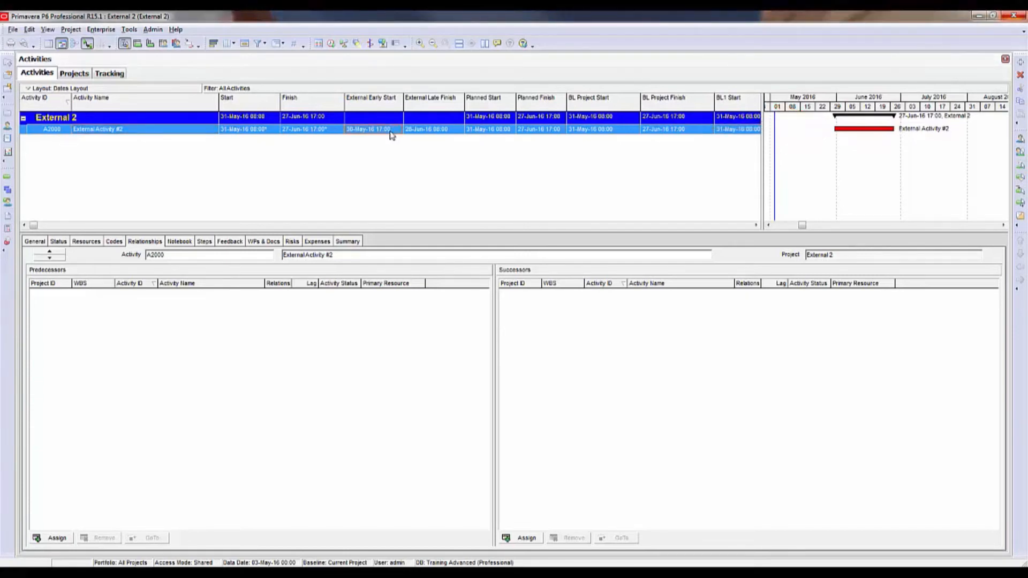
# Step: Schedule External 2 again and check the external date columns on the project's summary row
pyautogui.click(331, 45)
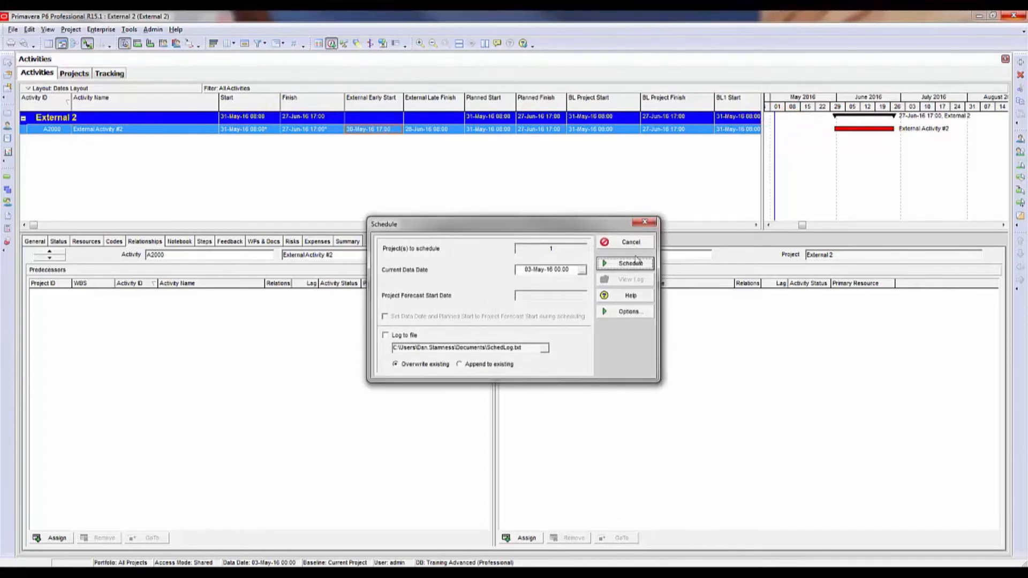
pyautogui.click(631, 264)
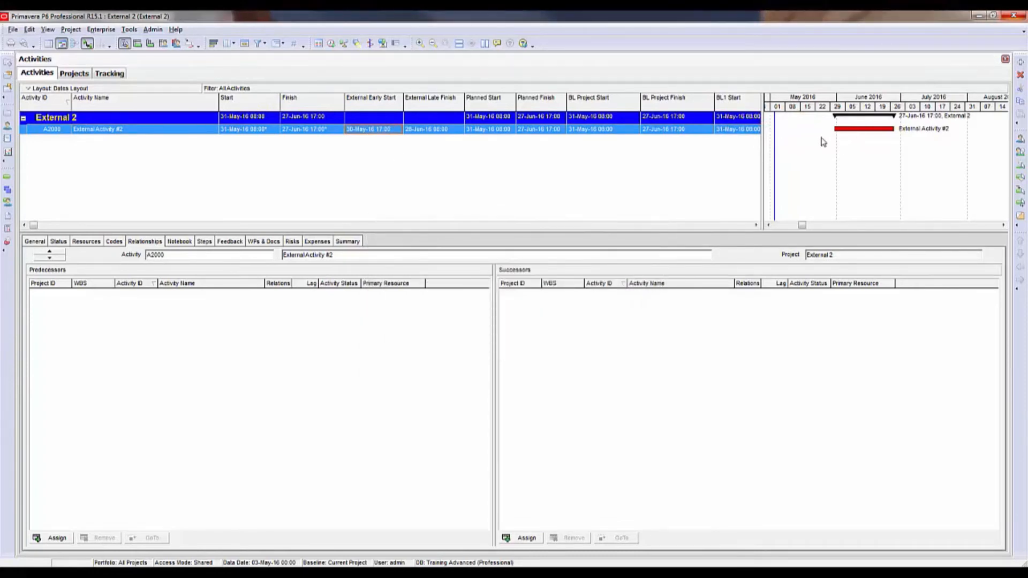
pyautogui.click(439, 119)
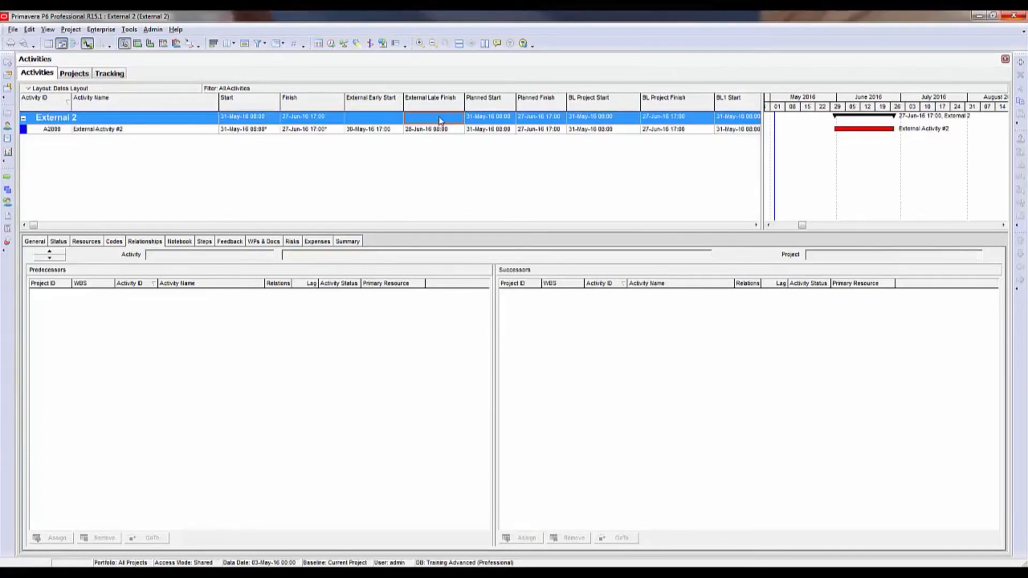
pyautogui.click(376, 121)
# Step: Examine the status and constraint details of External Activity #2, and return to its relationships
pyautogui.click(60, 242)
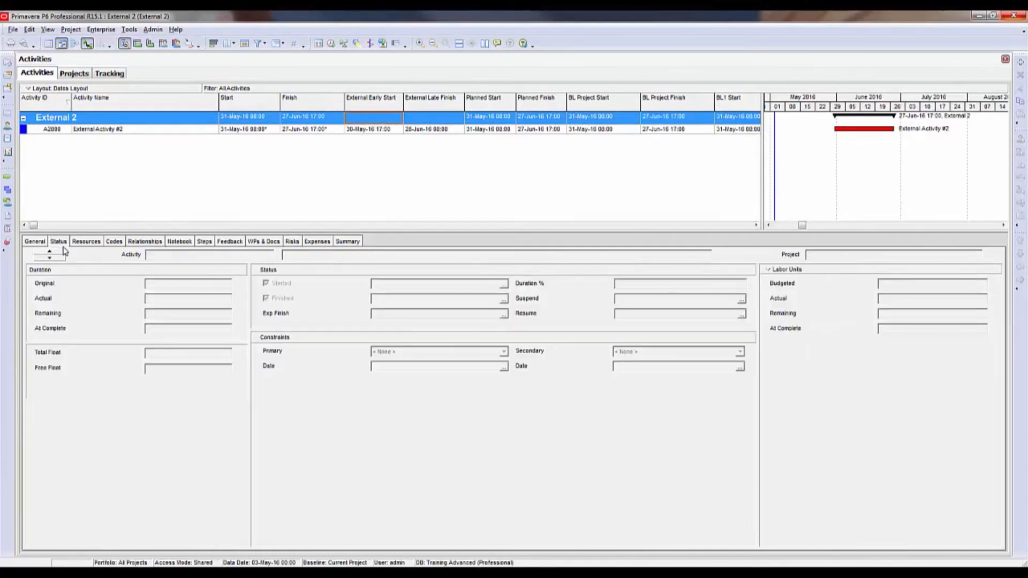
pyautogui.click(250, 130)
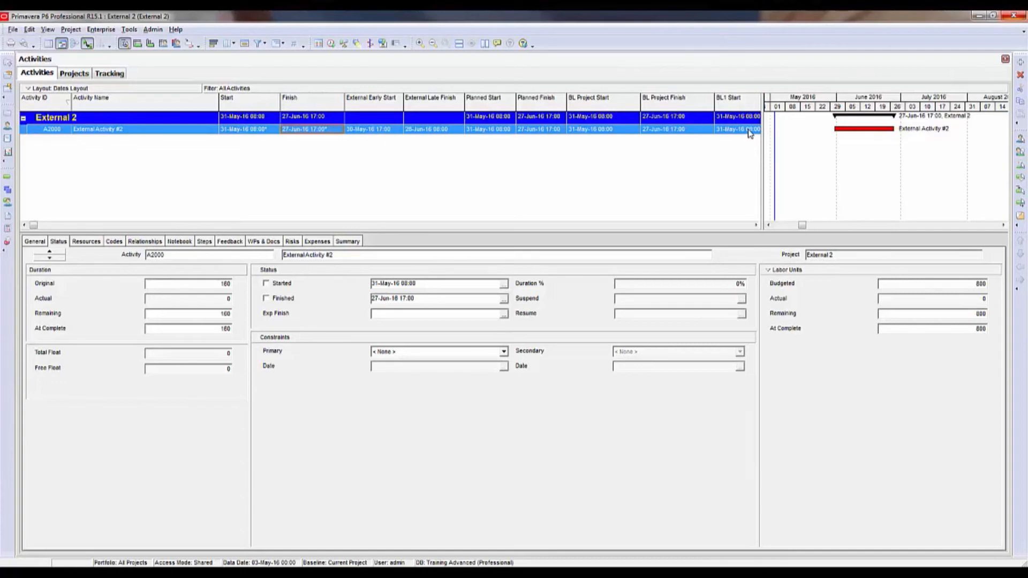
pyautogui.click(151, 241)
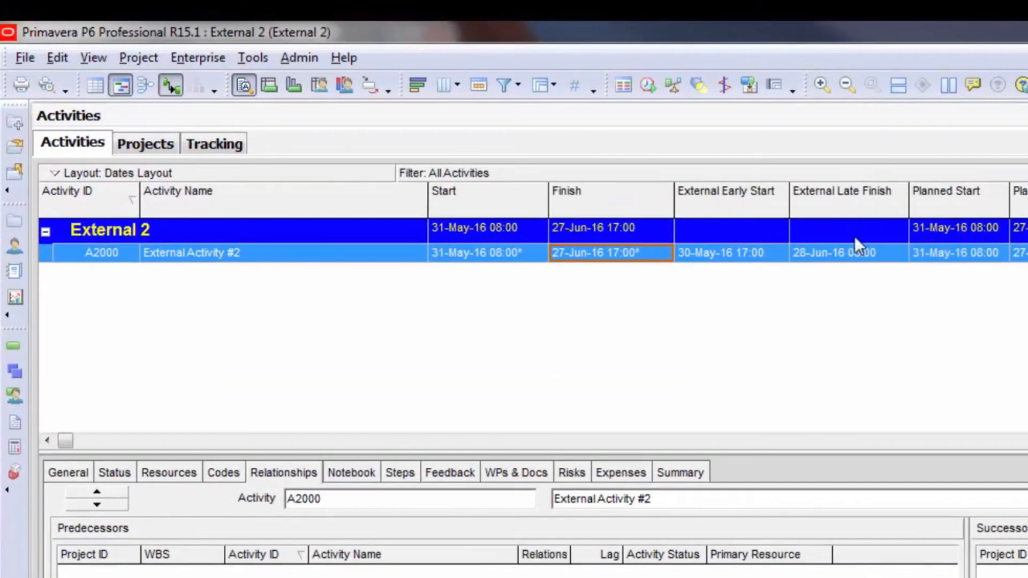
# Step: Clear the External Early Start and External Late Finish dates of External Activity #2
pyautogui.click(765, 252)
pyautogui.click(766, 252)
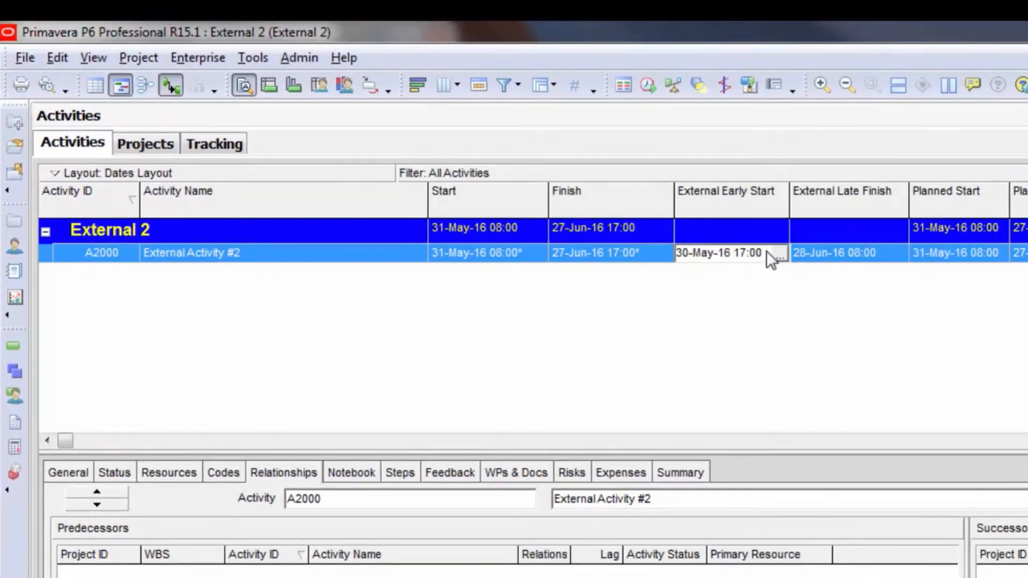
pyautogui.press('Delete')
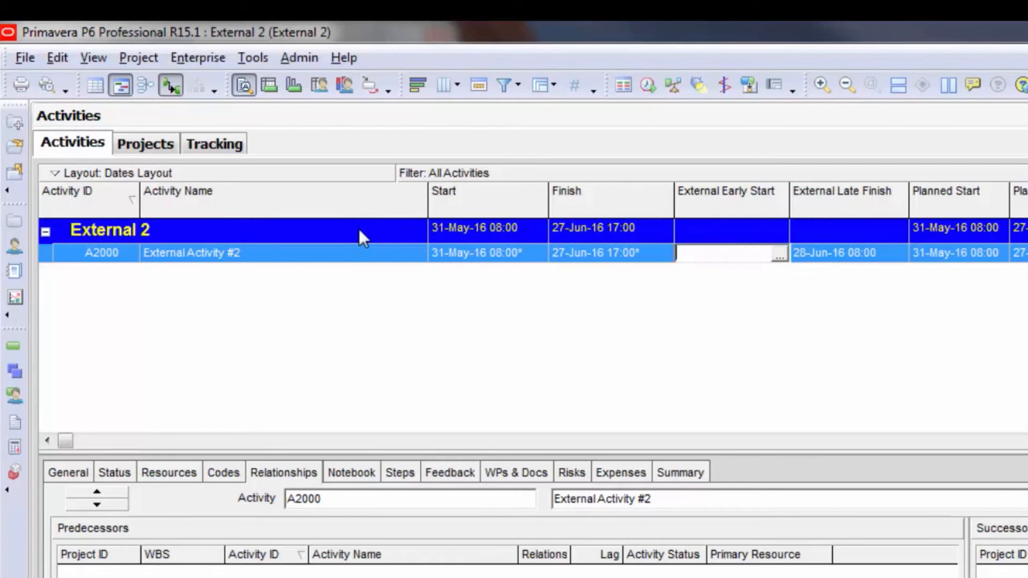
pyautogui.click(872, 253)
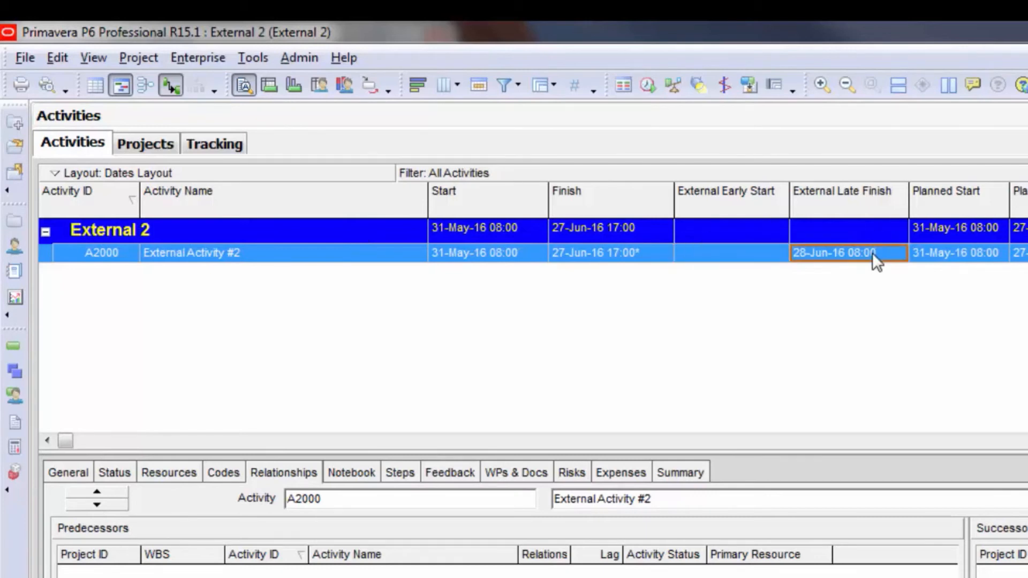
pyautogui.click(879, 252)
pyautogui.press('Delete')
pyautogui.click(599, 252)
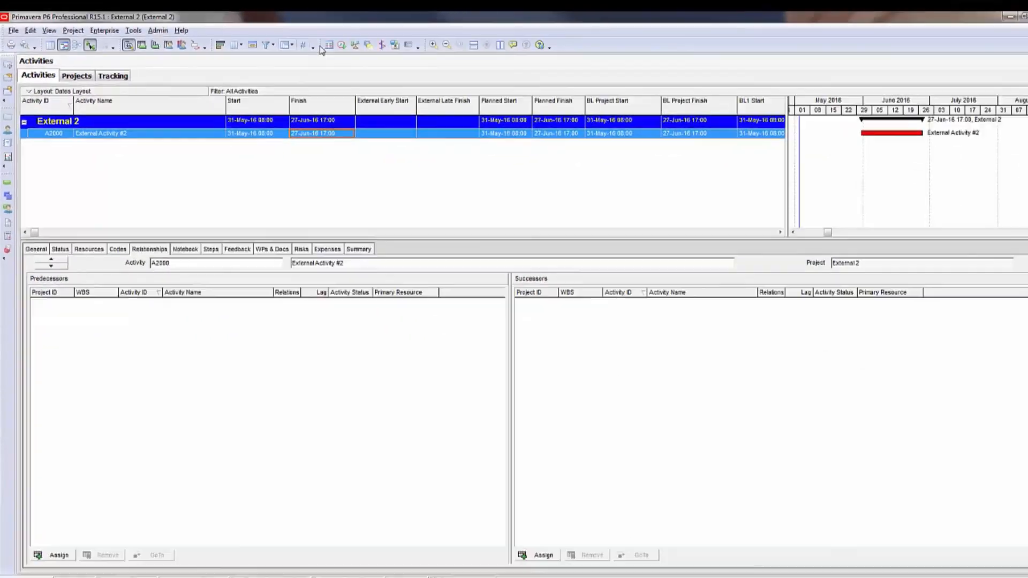
# Step: Reschedule External 2 without the external dates and review the current and baseline dates of External Activity #2
pyautogui.click(341, 45)
pyautogui.click(639, 276)
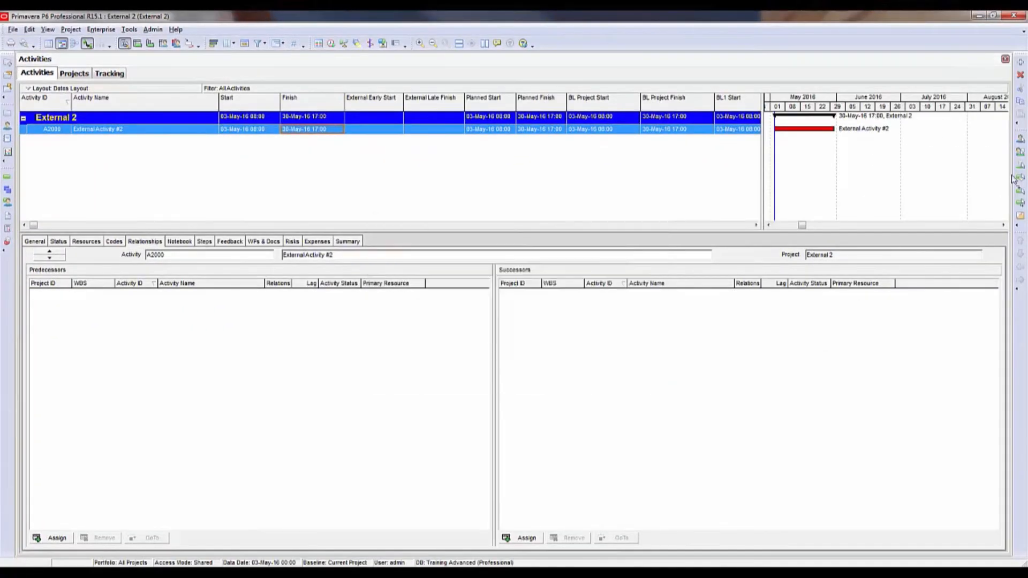
pyautogui.click(667, 133)
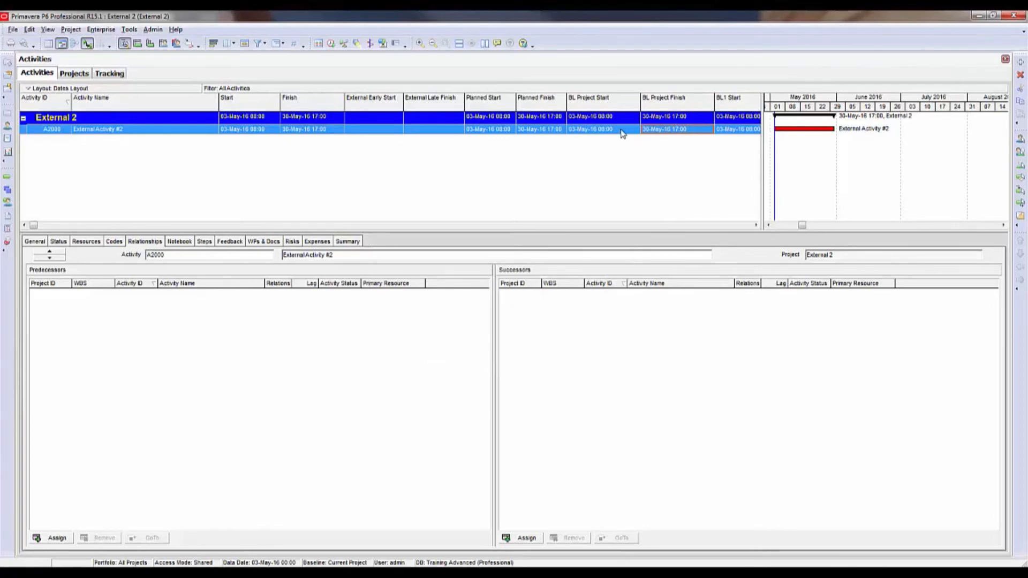
pyautogui.press('Home')
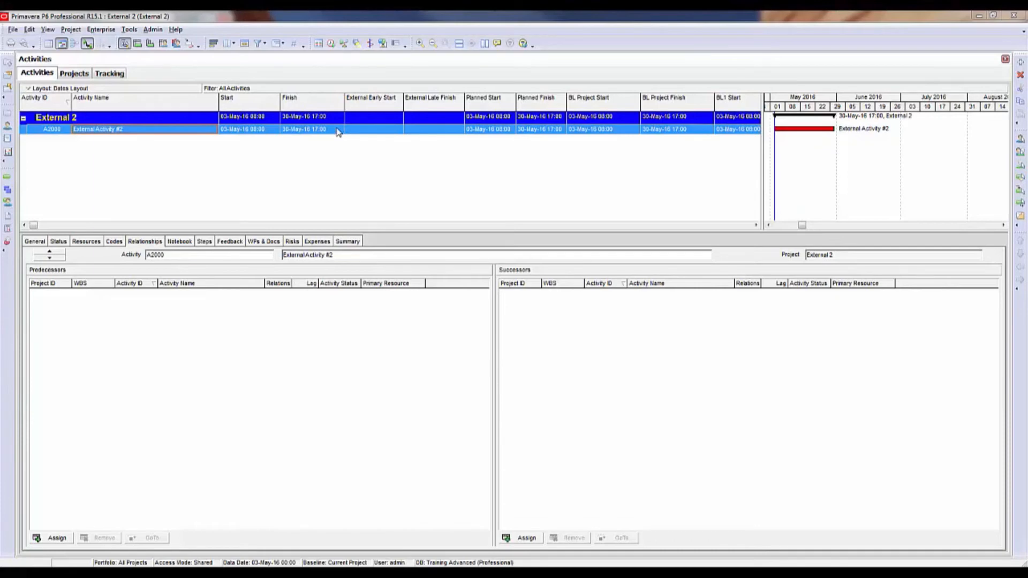
# Step: Try to set the External Early Start of External Activity #2 to 24 May 2016 with the calendar
pyautogui.click(383, 131)
pyautogui.click(407, 131)
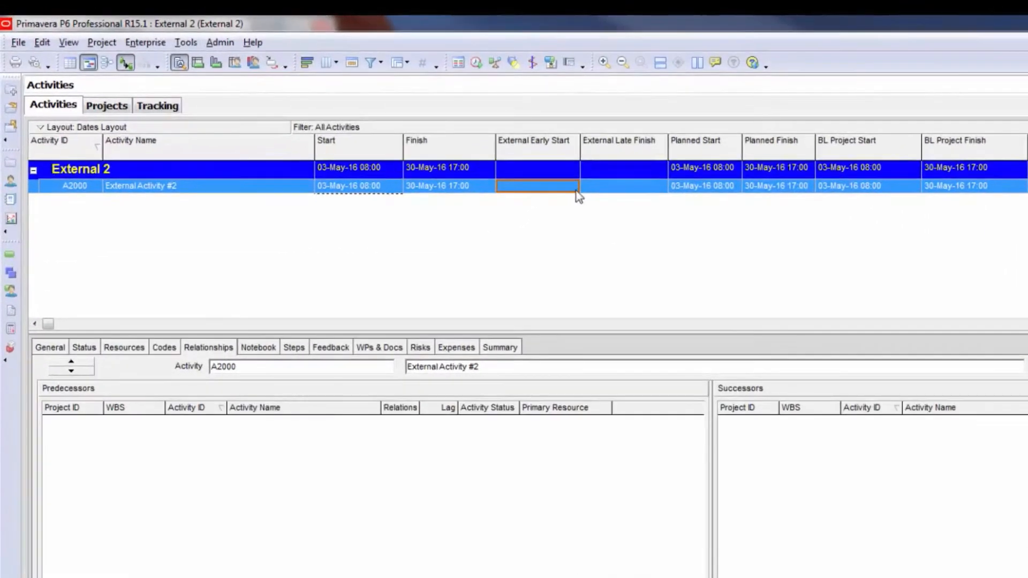
pyautogui.click(576, 187)
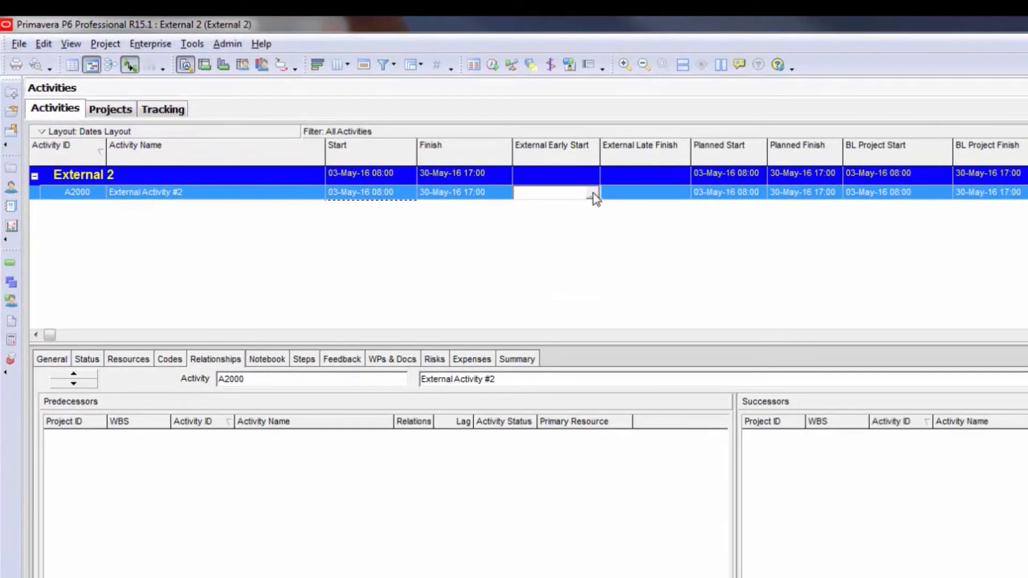
pyautogui.click(592, 194)
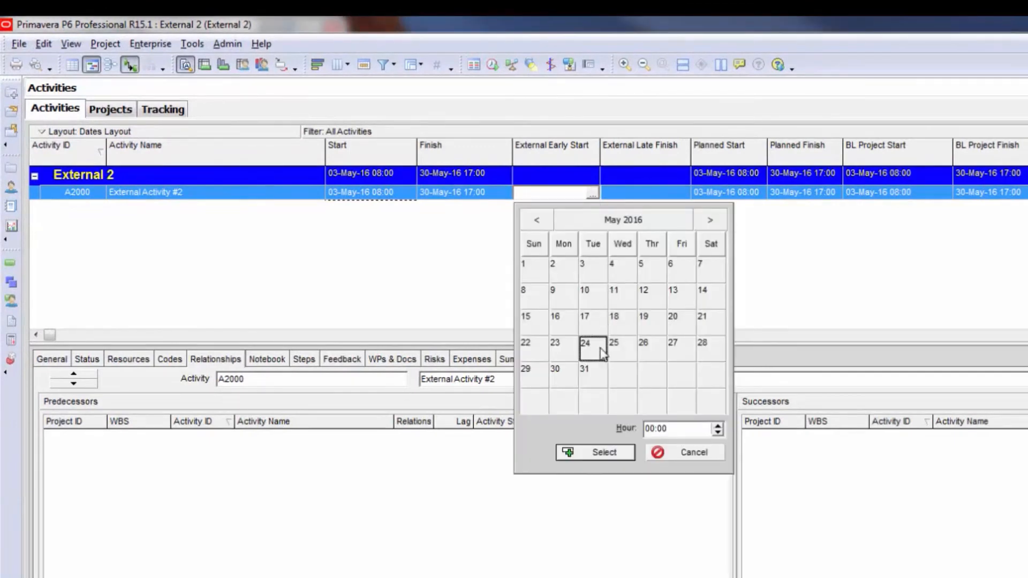
pyautogui.click(630, 448)
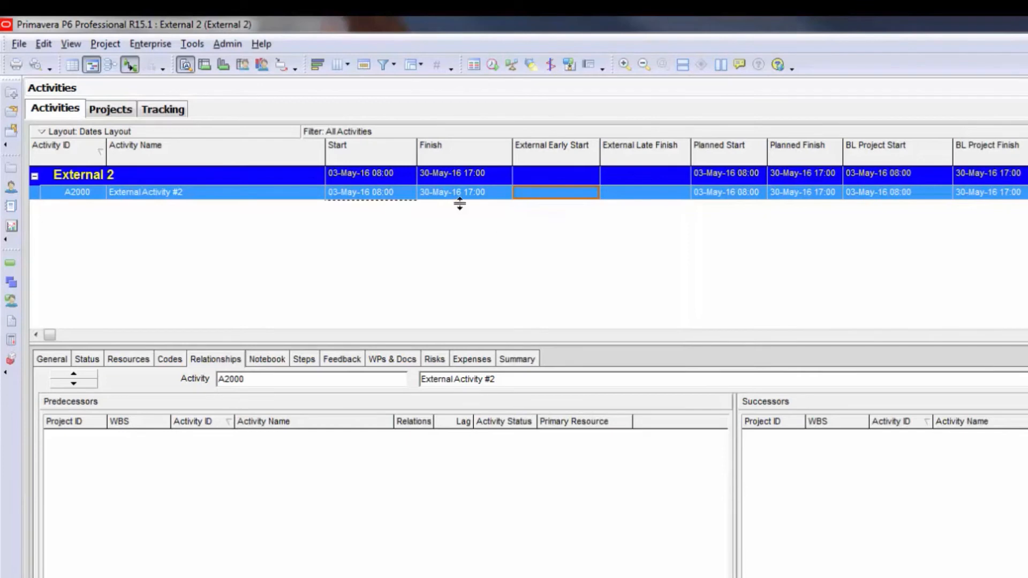
# Step: Try to copy the start date of External Activity #2 into its External Early Start, and check both external date fields
pyautogui.click(381, 196)
pyautogui.click(393, 196)
pyautogui.hotkey('ctrl', 'c')
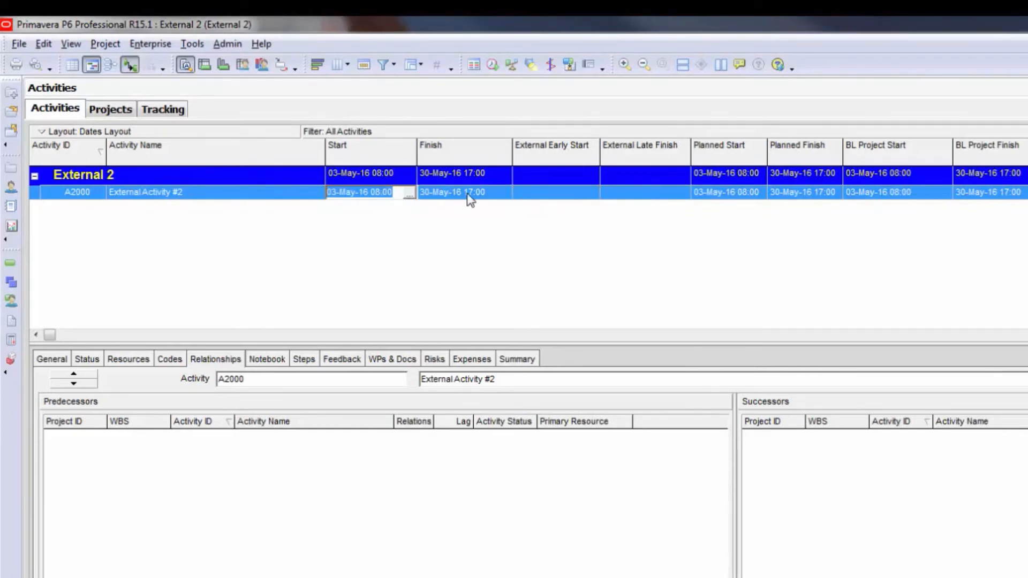
pyautogui.click(541, 204)
pyautogui.click(540, 201)
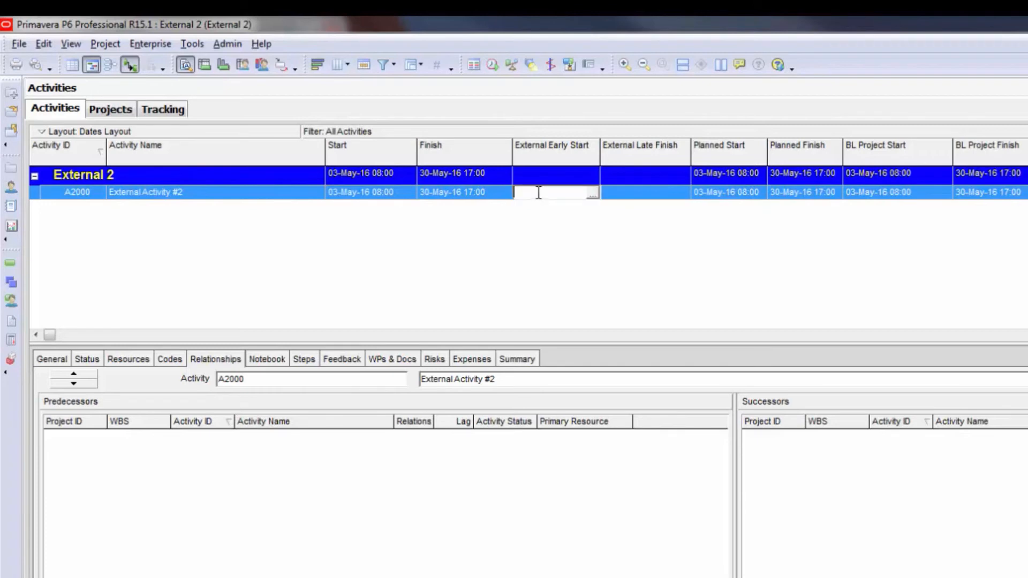
pyautogui.hotkey('ctrl', 'v')
pyautogui.click(464, 191)
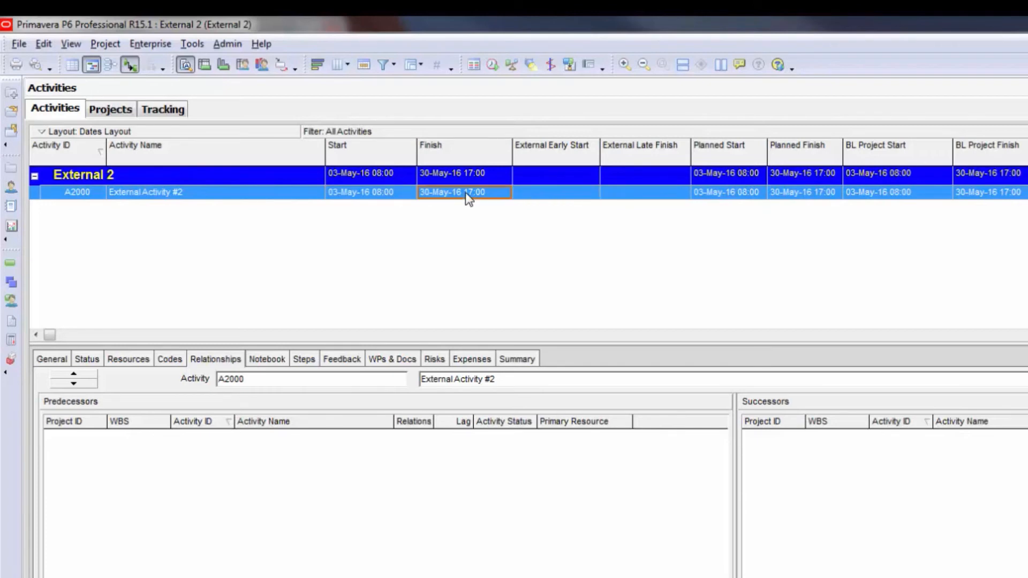
pyautogui.click(561, 197)
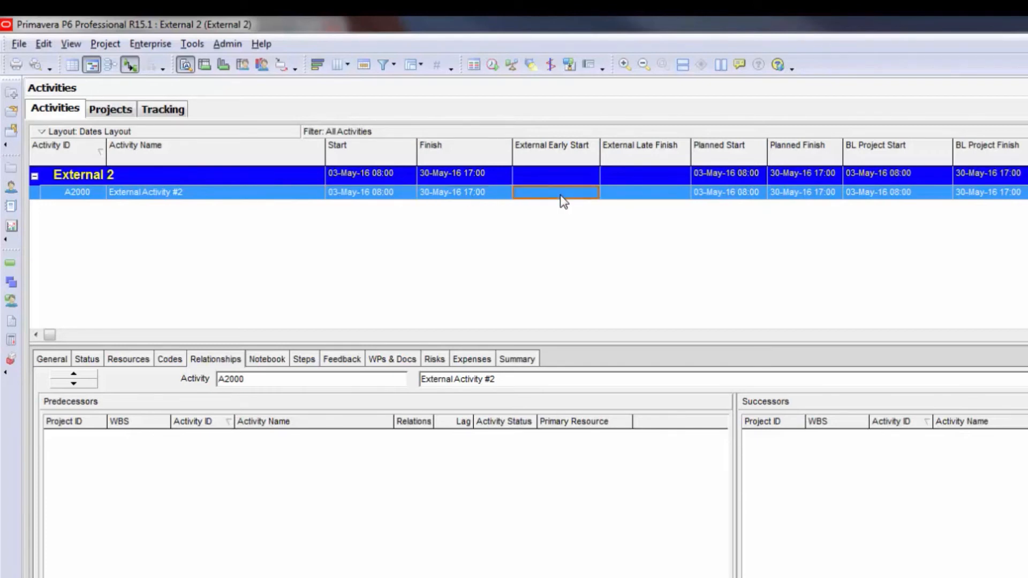
pyautogui.click(659, 196)
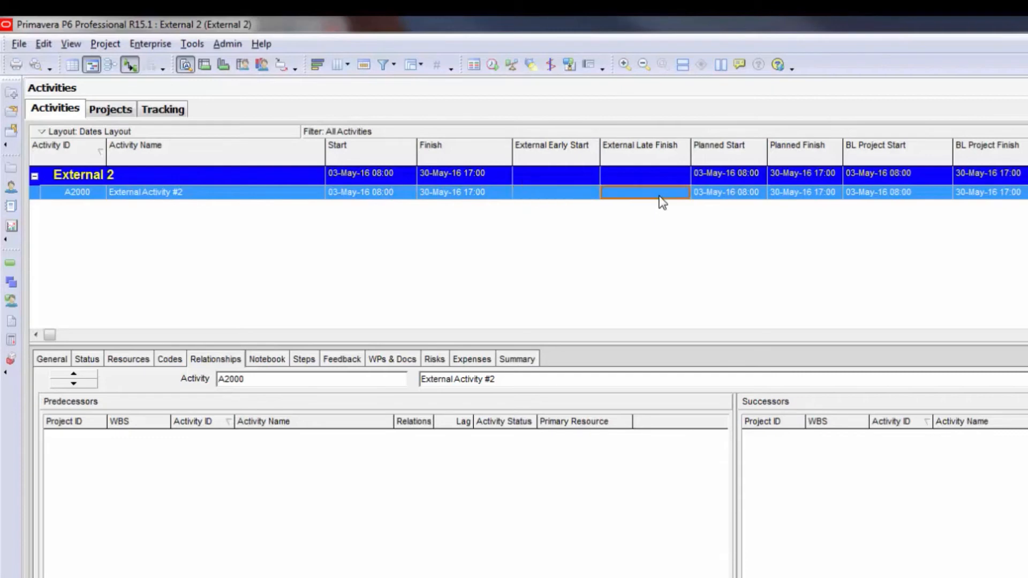
pyautogui.click(554, 197)
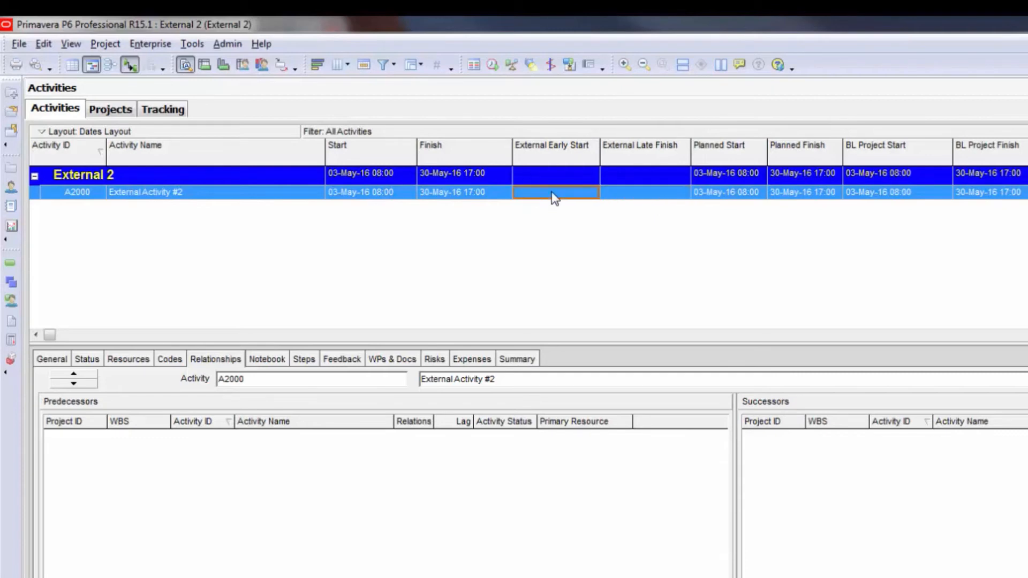
pyautogui.click(497, 193)
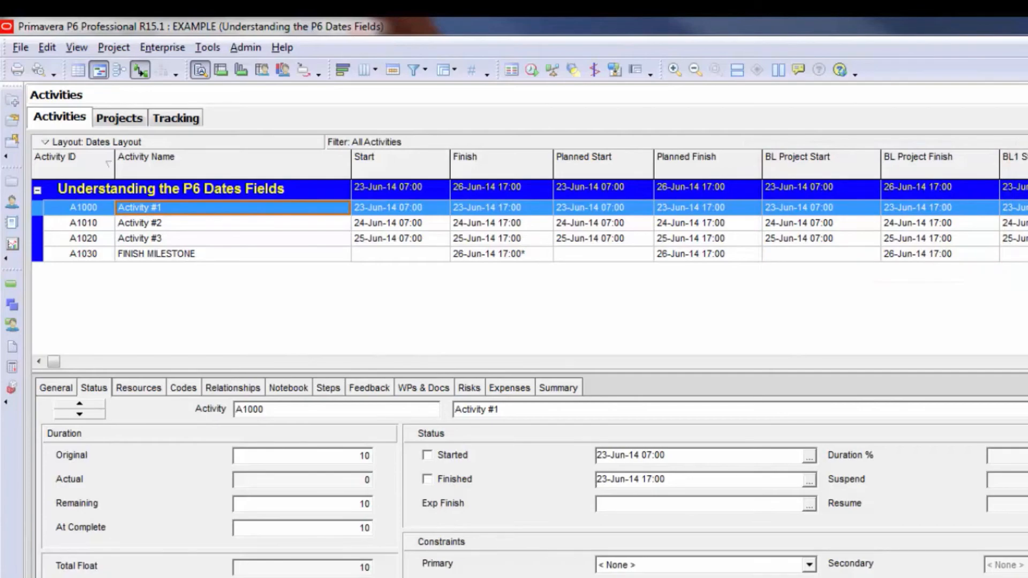
# Step: Compare the start and finish dates of Activity #1 in the EXAMPLE project with its planned start and planned finish
pyautogui.press('Tab')
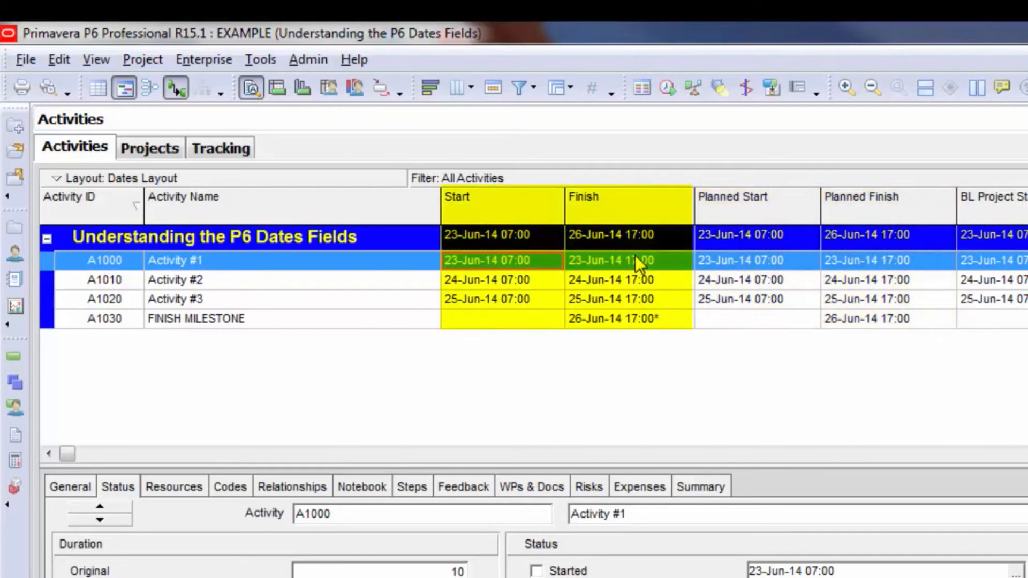
pyautogui.click(772, 262)
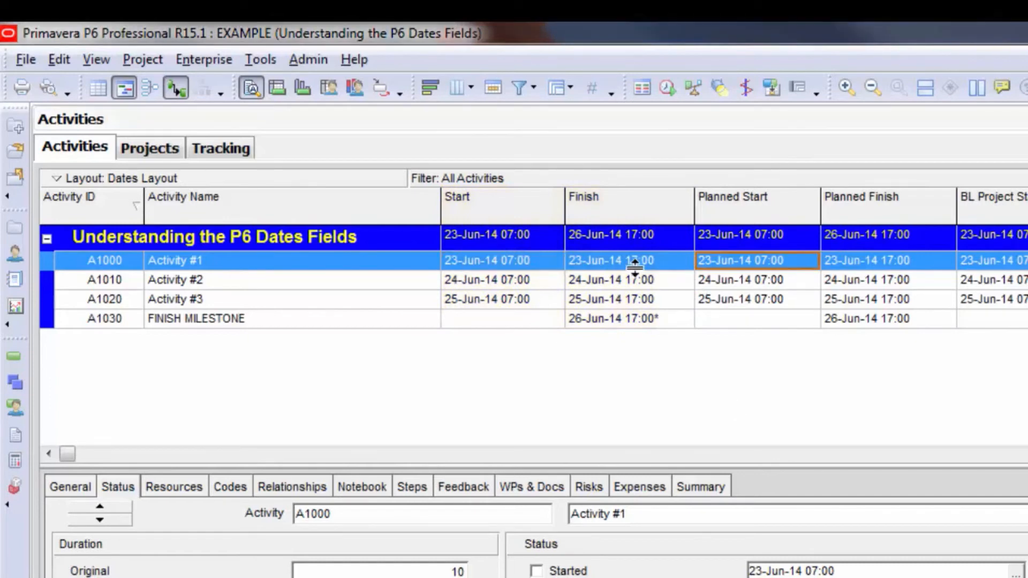
pyautogui.click(475, 259)
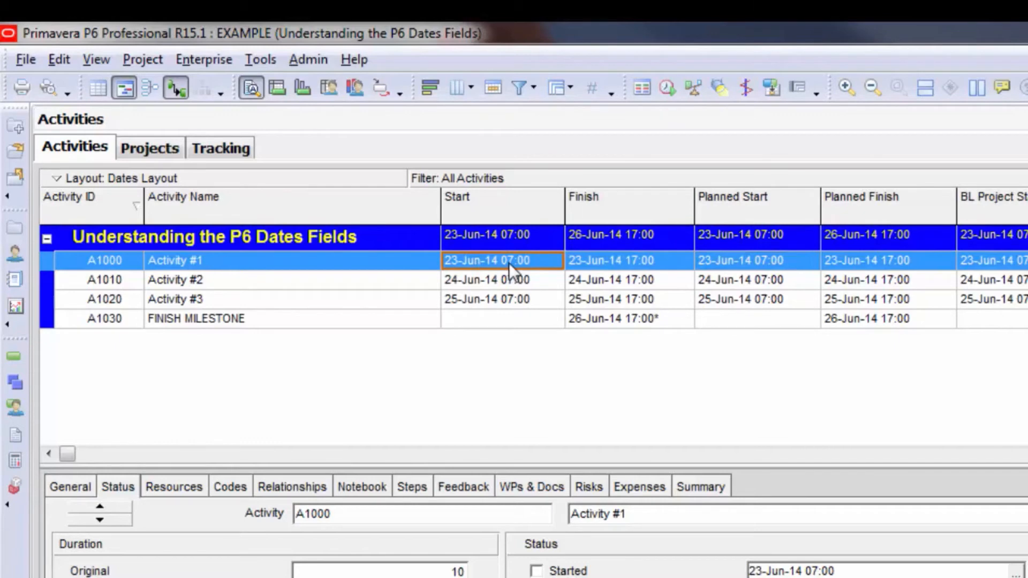
pyautogui.click(603, 262)
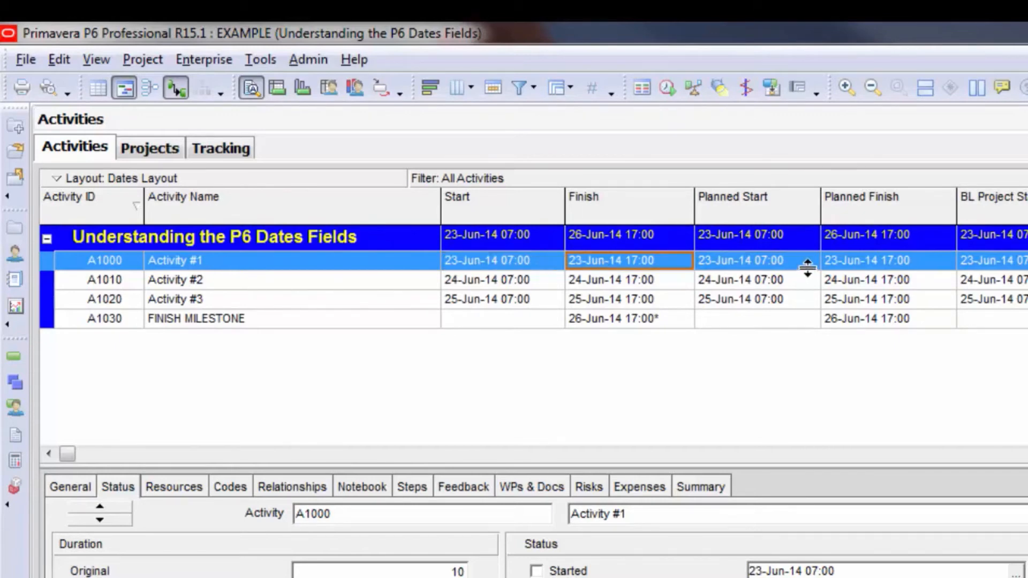
pyautogui.click(782, 264)
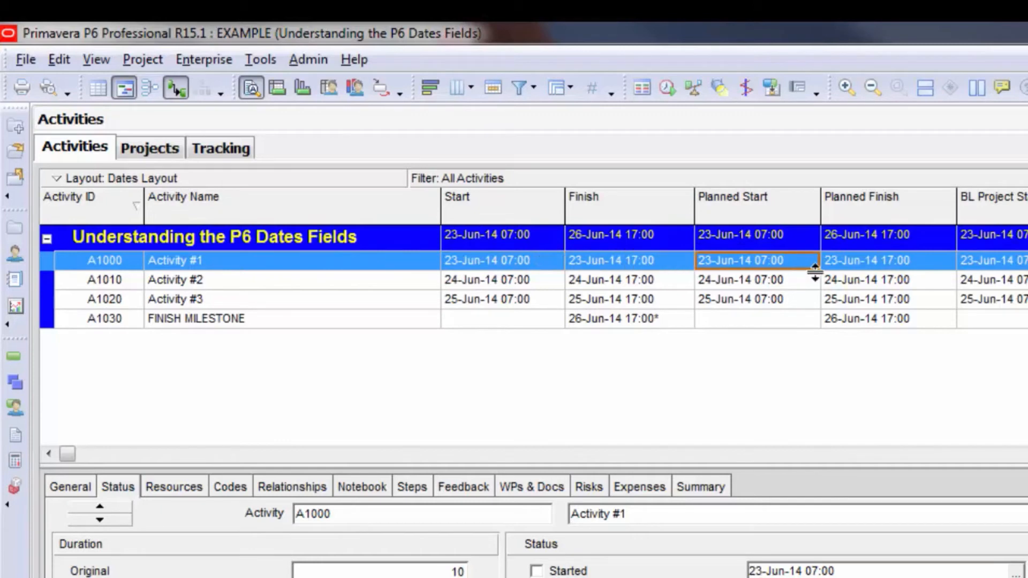
pyautogui.click(847, 267)
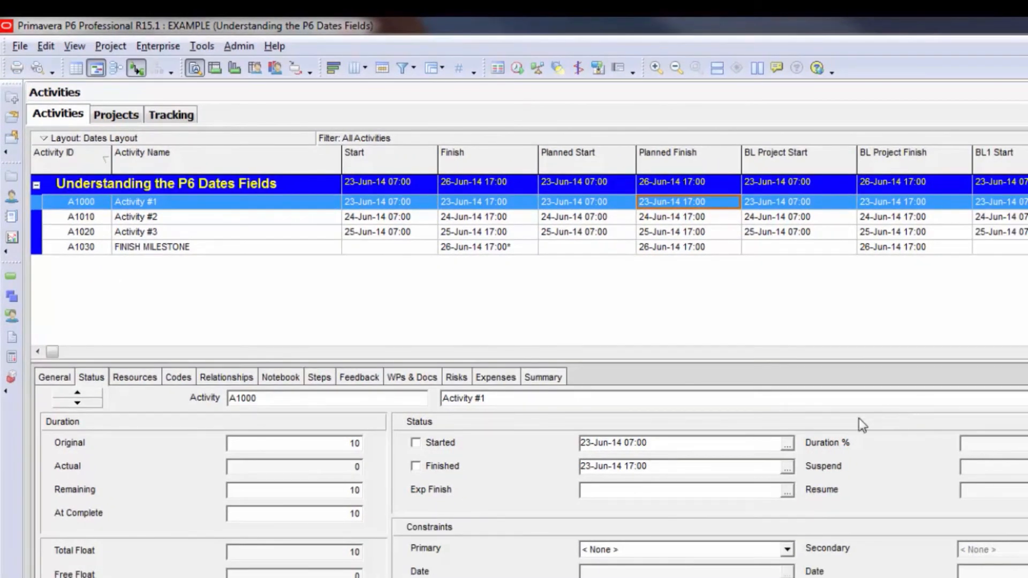
# Step: Mark Activity #1 as started and schedule the project with a data date of 24-Jun-14
pyautogui.click(416, 443)
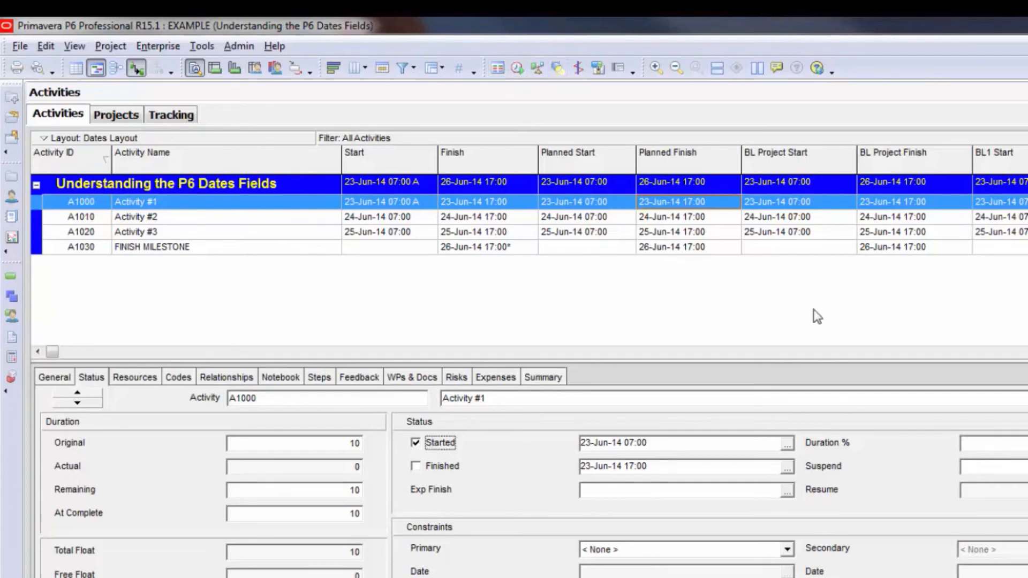
pyautogui.click(517, 69)
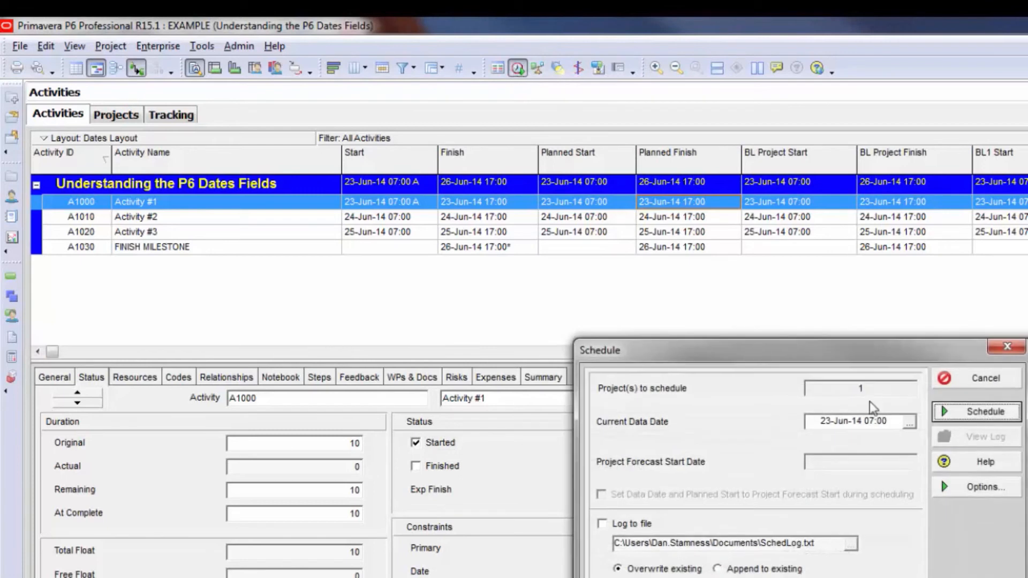
pyautogui.click(829, 424)
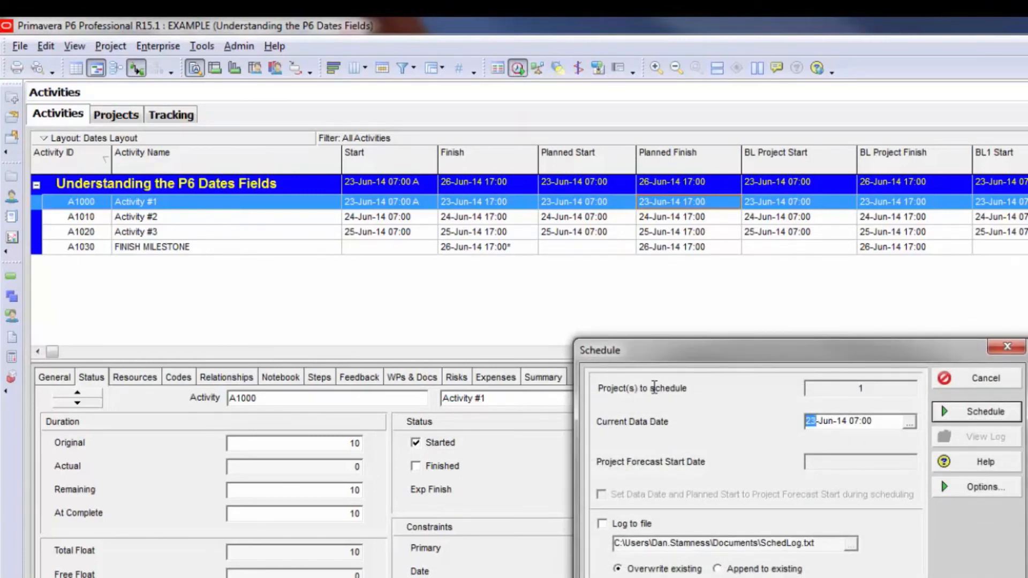
pyautogui.write('24')
pyautogui.click(997, 412)
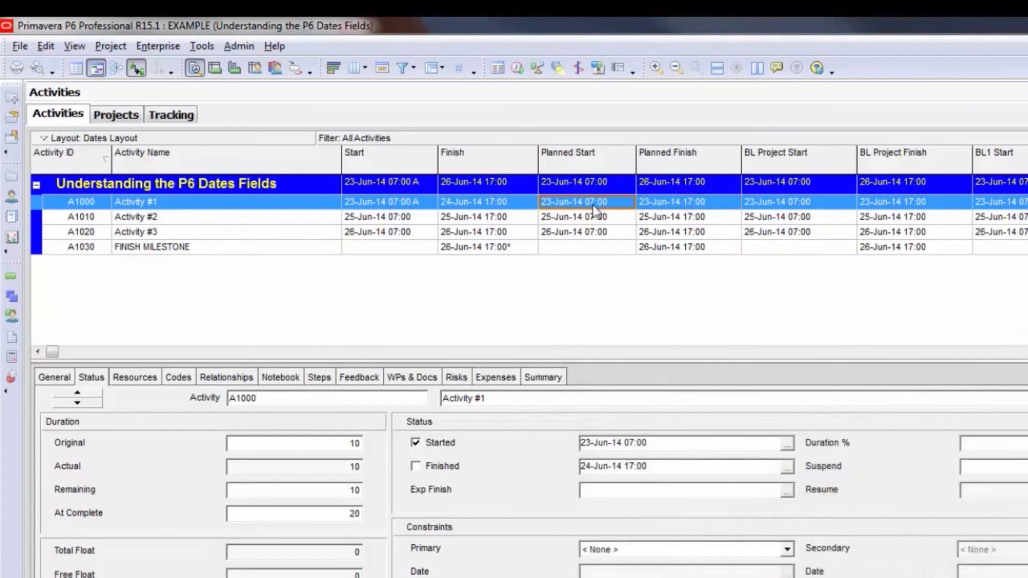
# Step: Compare the planned dates of the started Activity #1 with its actual start and current finish
pyautogui.click(657, 202)
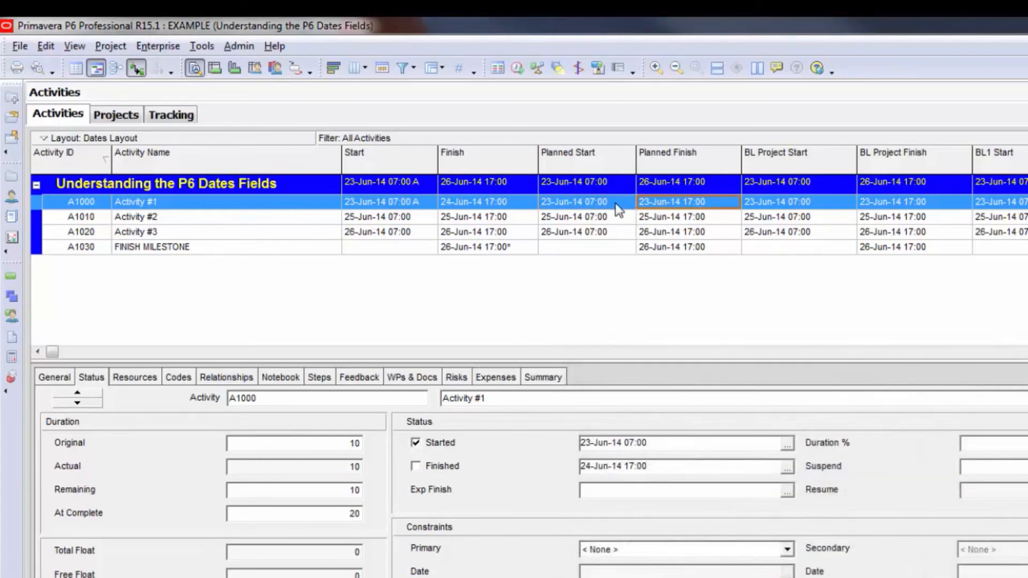
pyautogui.click(365, 202)
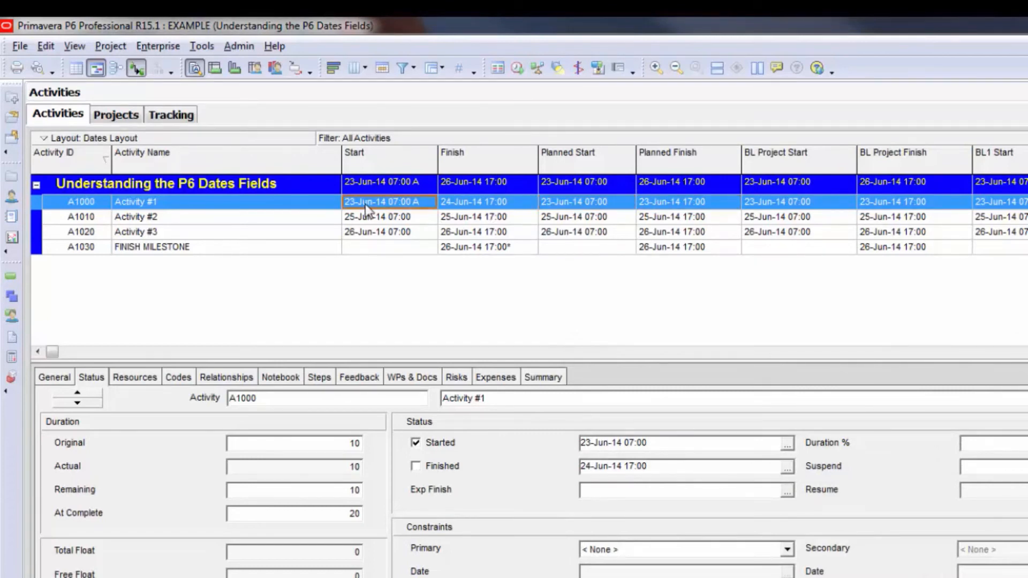
pyautogui.click(481, 206)
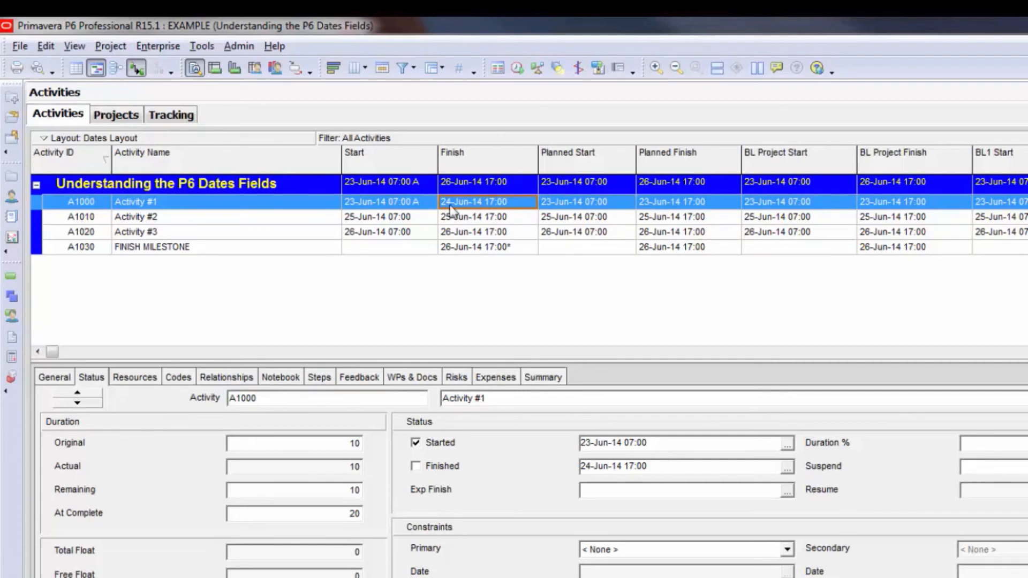
pyautogui.click(397, 203)
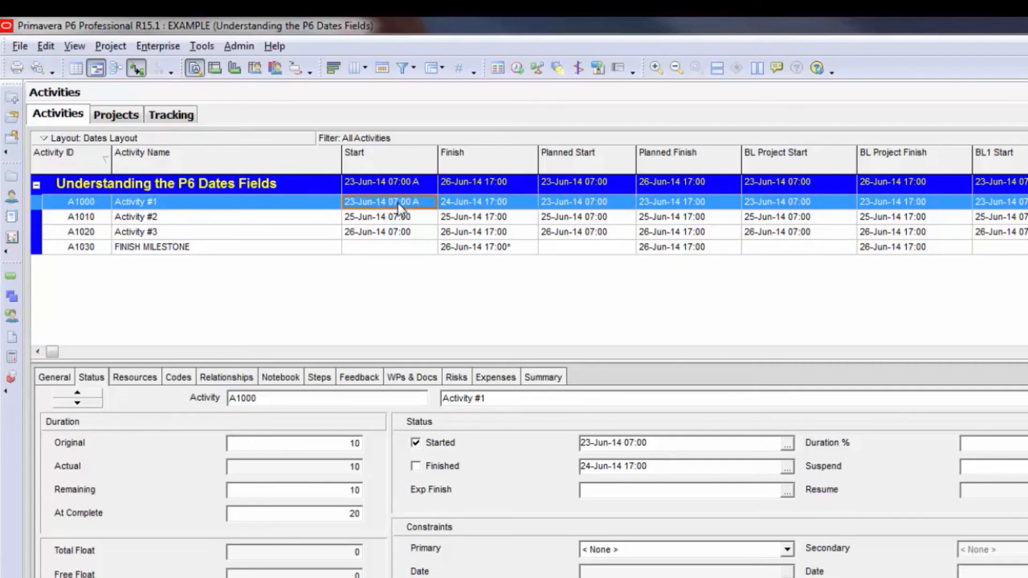
# Step: Set the actual start of Activity #1 to 22-Jun-14, and check the planned dates of Activity #1 and Activity #2
pyautogui.doubleClick(590, 444)
pyautogui.write('22')
pyautogui.click(604, 202)
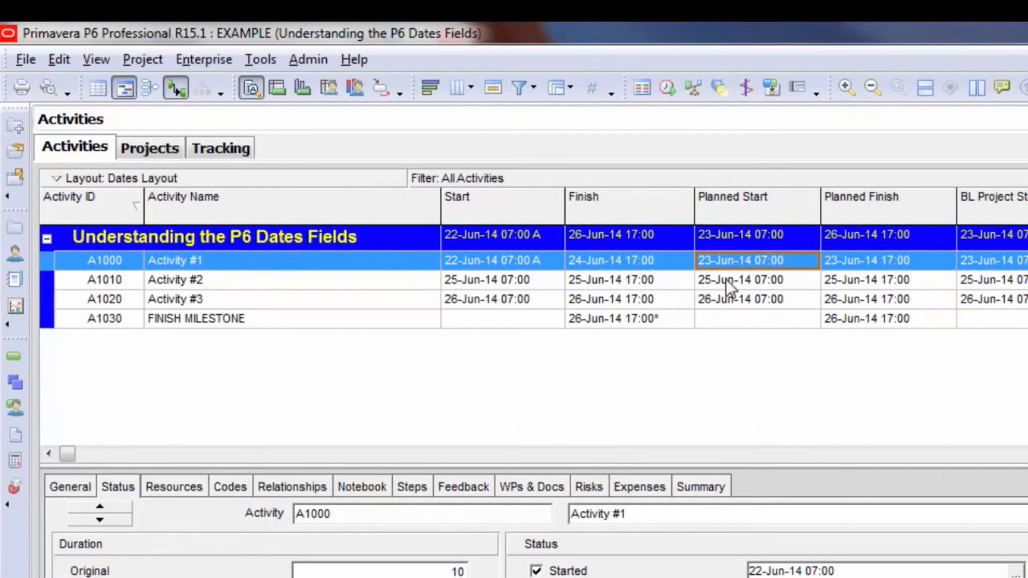
pyautogui.click(724, 278)
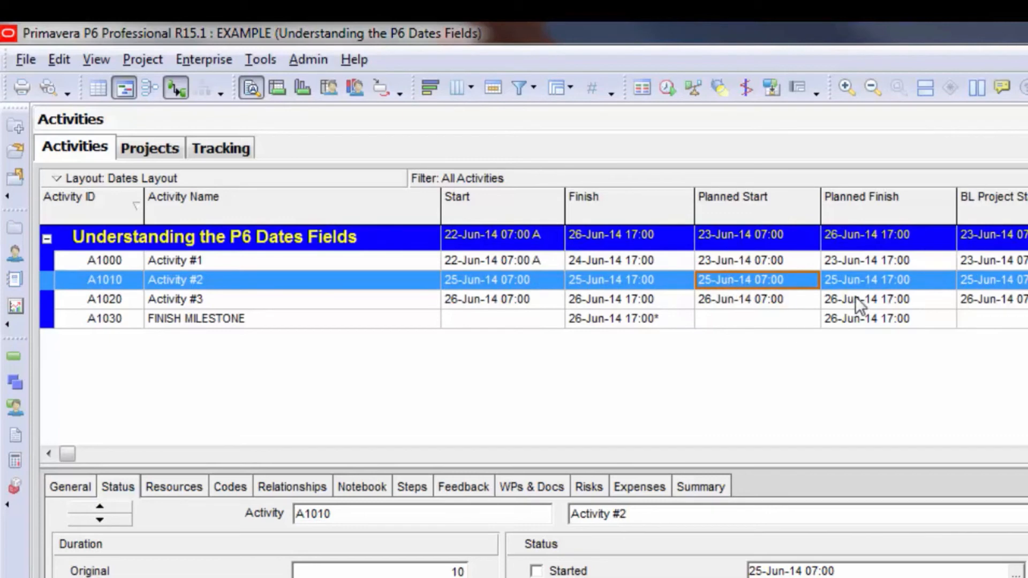
pyautogui.click(856, 280)
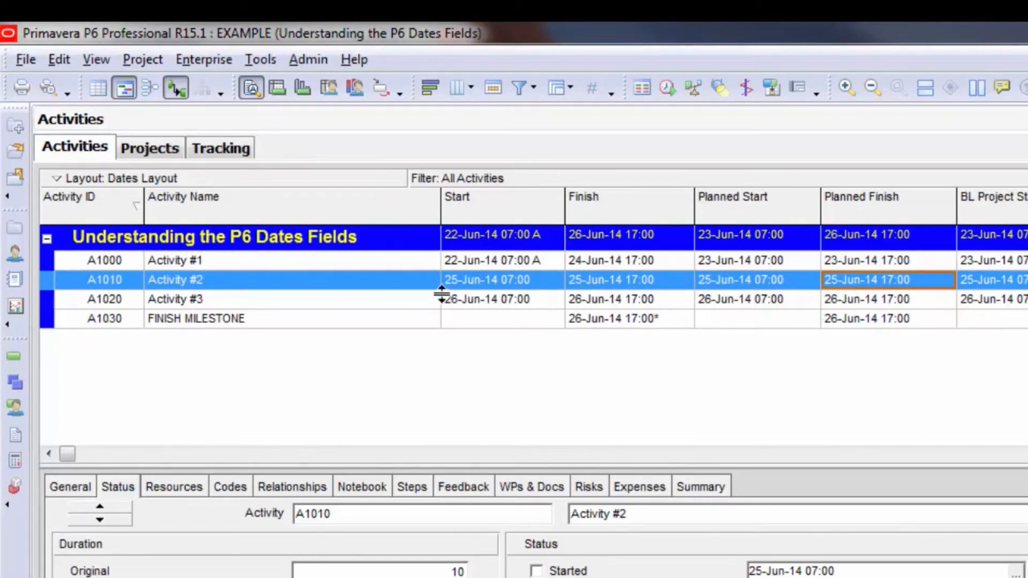
# Step: Examine the start and finish dates of the unstarted Activity #2 and Activity #3
pyautogui.click(467, 278)
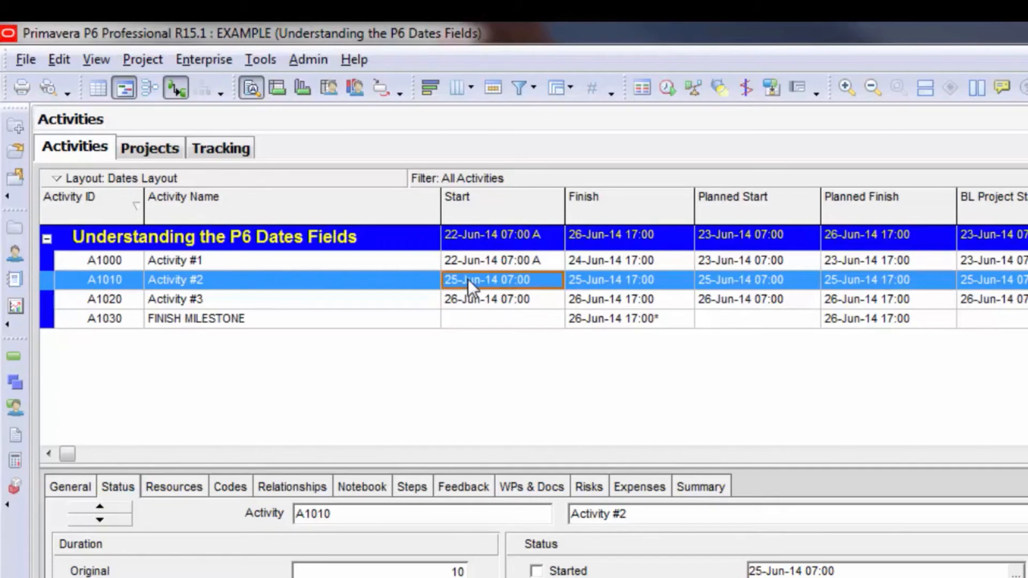
pyautogui.click(586, 279)
pyautogui.click(534, 297)
pyautogui.click(583, 295)
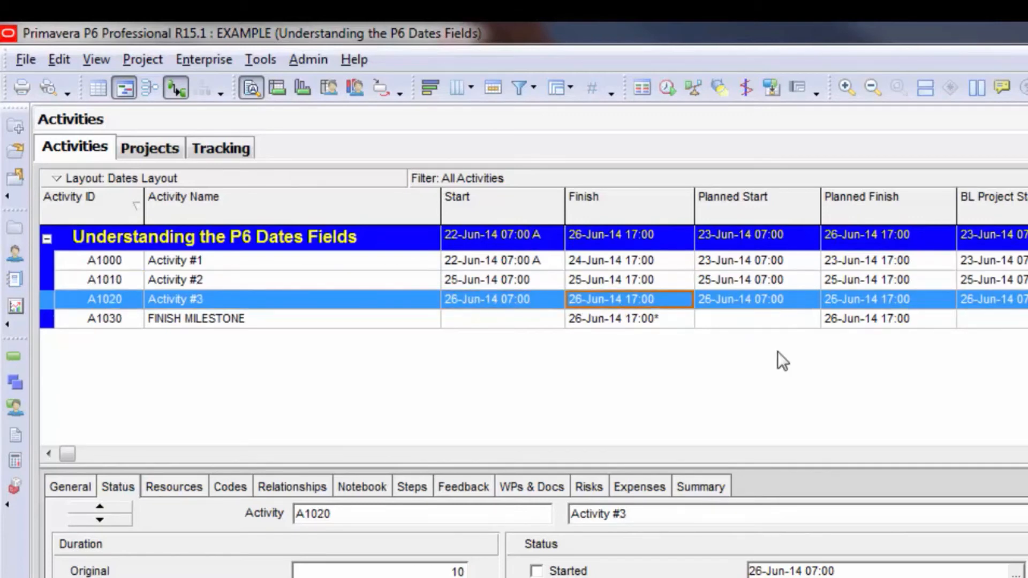
# Step: Mark Activity #2 as started with an actual start of 24-Jun-14, and set its duration percent complete to 50%
pyautogui.click(518, 281)
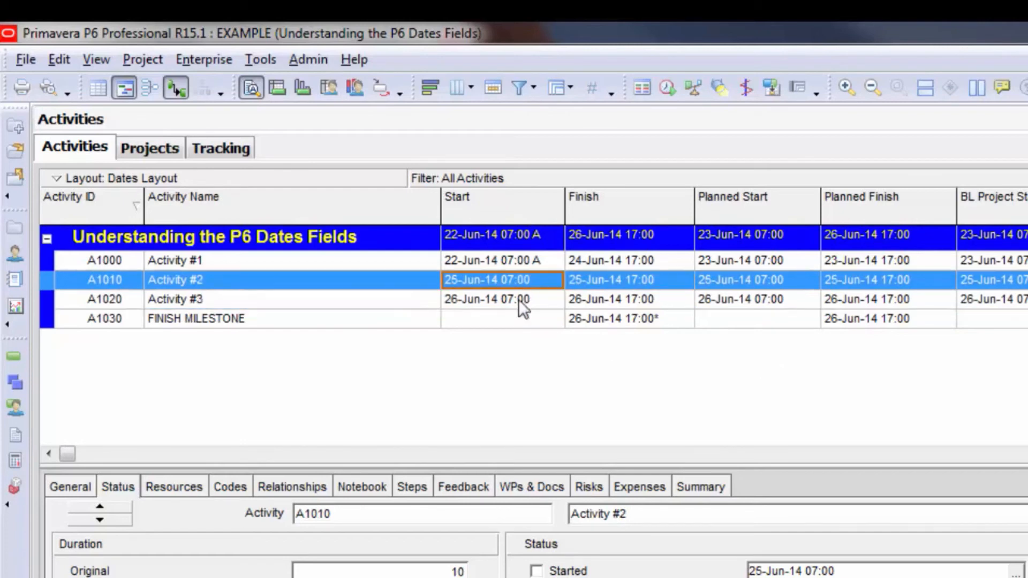
pyautogui.click(537, 571)
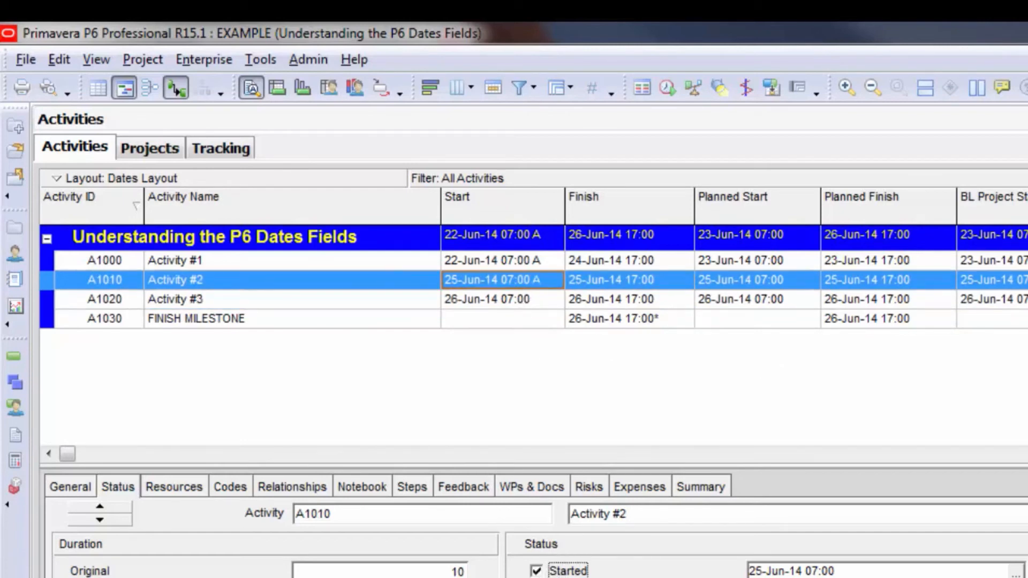
pyautogui.doubleClick(760, 571)
pyautogui.write('24')
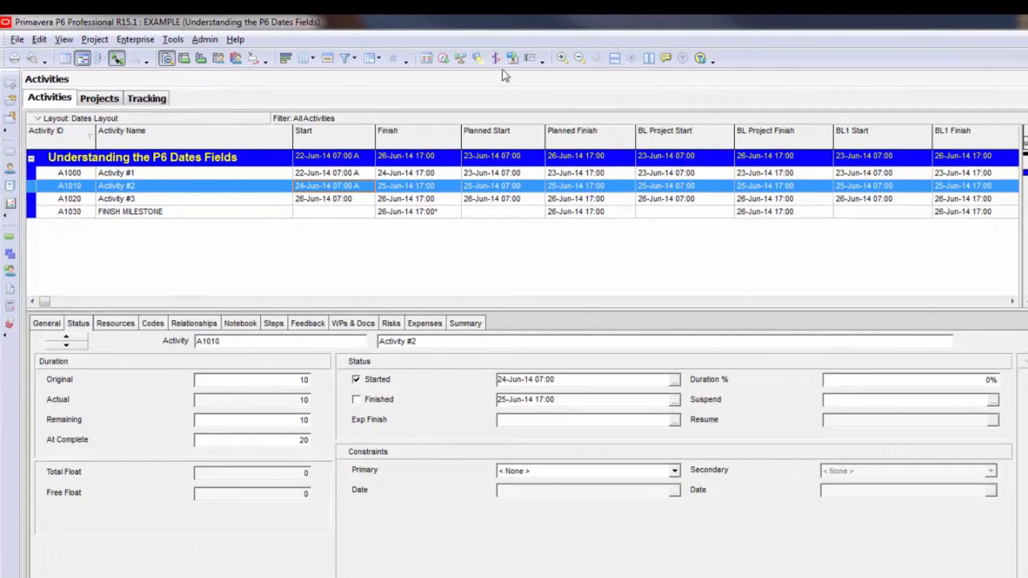
pyautogui.click(973, 381)
pyautogui.write('50')
# Step: Schedule the project with a data date of 25-Jun-14, and check the planned start and planned finish of Activity #2
pyautogui.click(443, 58)
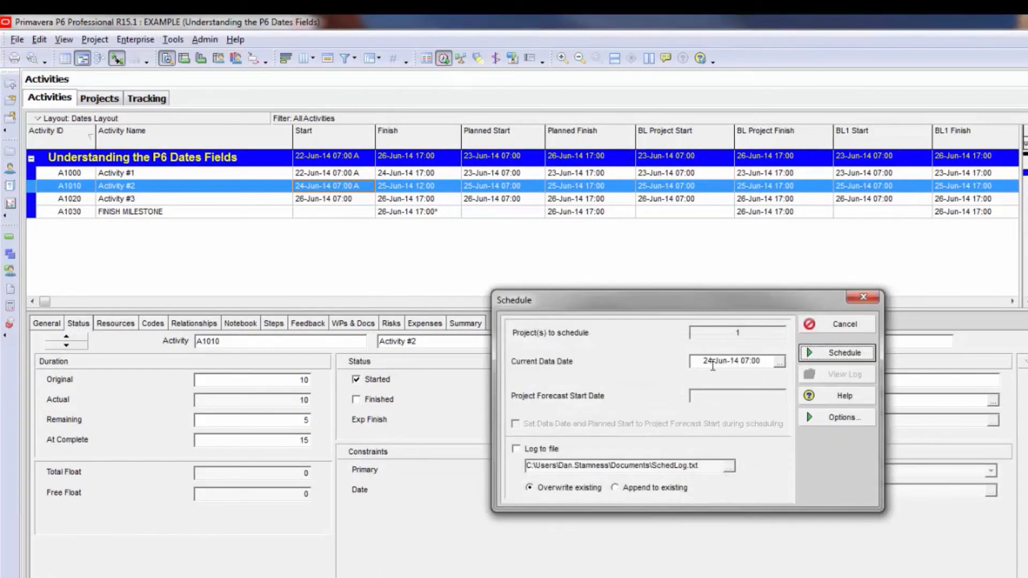
pyautogui.doubleClick(713, 364)
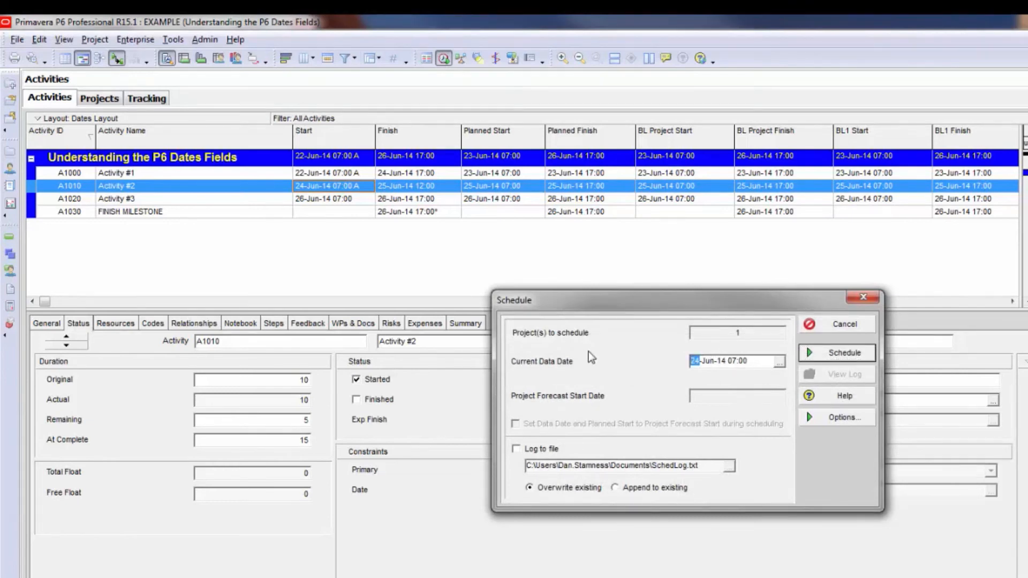
pyautogui.write('25')
pyautogui.click(865, 353)
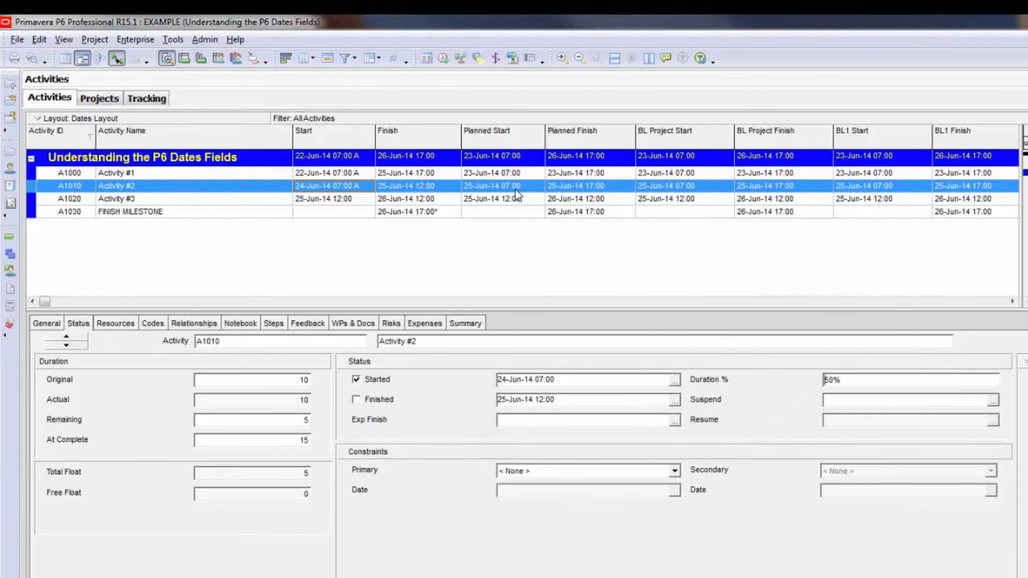
pyautogui.click(568, 186)
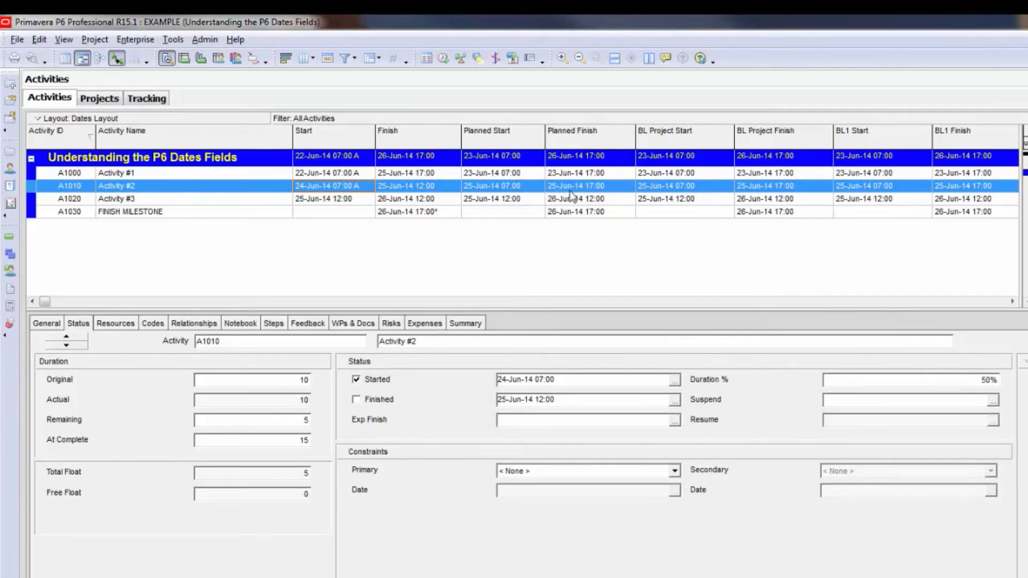
pyautogui.click(527, 185)
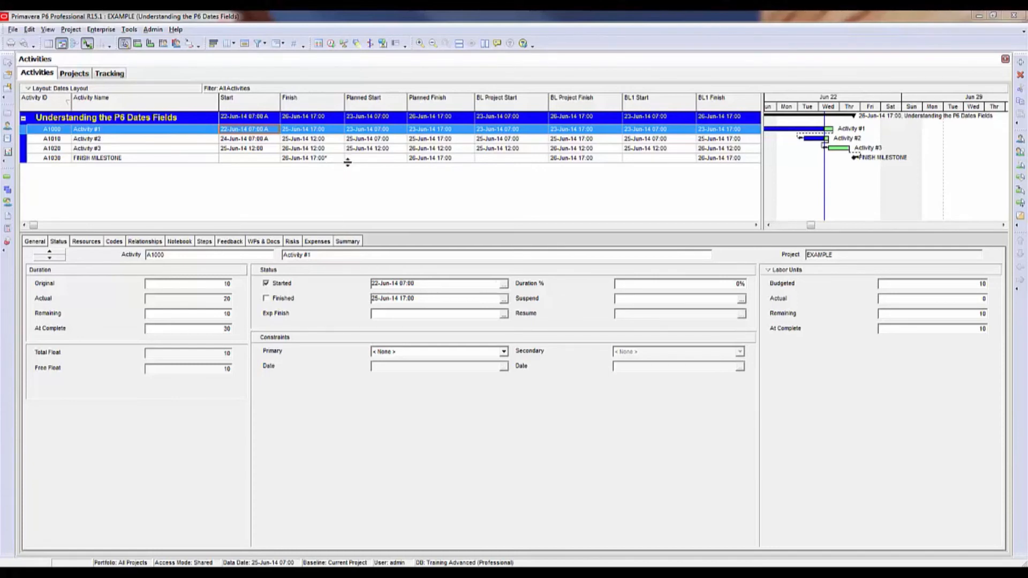
# Step: Examine the original duration of Activity #1 along with its budgeted and at-complete labor units
pyautogui.click(216, 284)
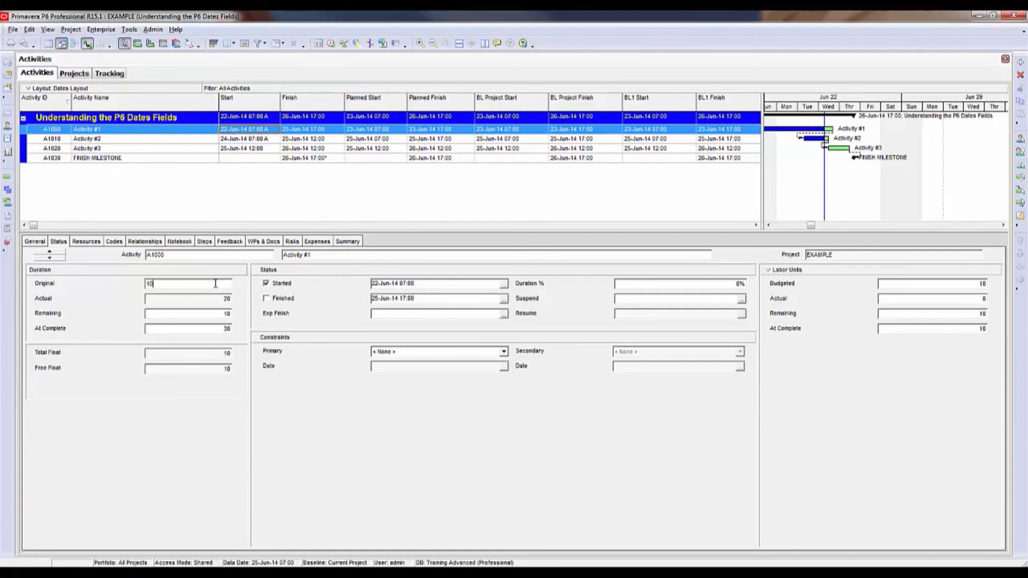
pyautogui.click(905, 285)
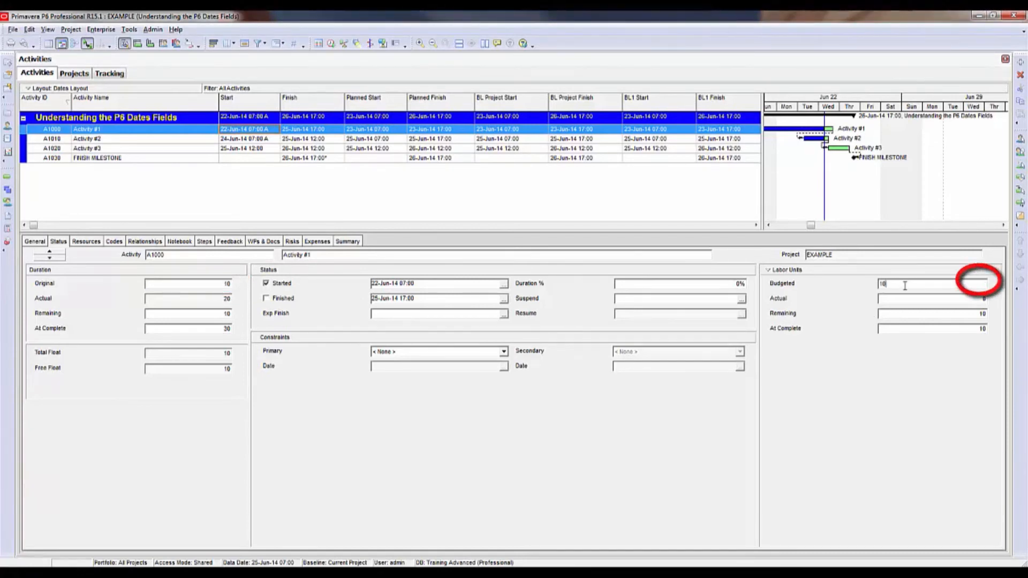
pyautogui.click(911, 326)
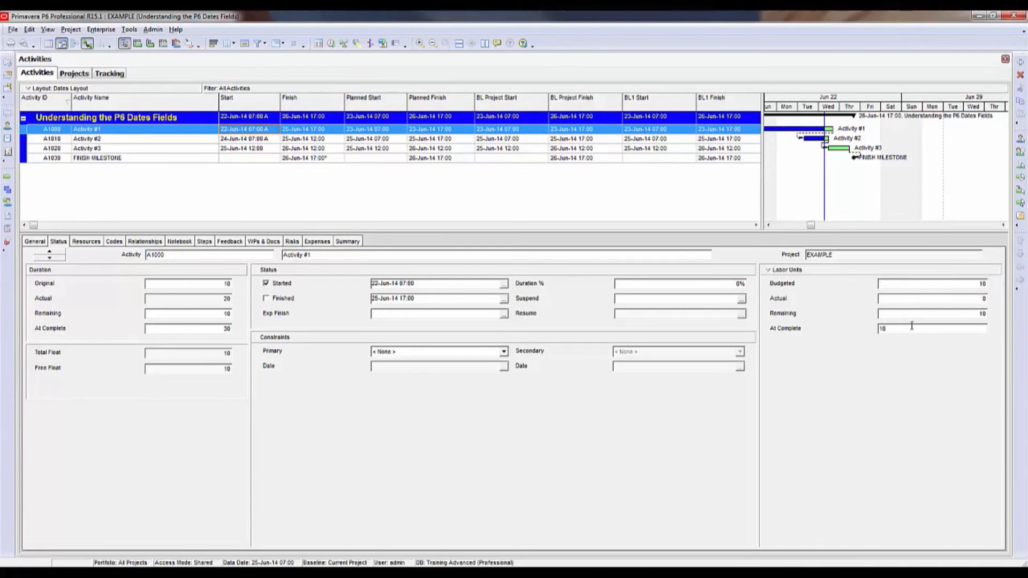
# Step: Set the original duration of Activity #3 to 20 and its budgeted labor units to 40
pyautogui.click(172, 149)
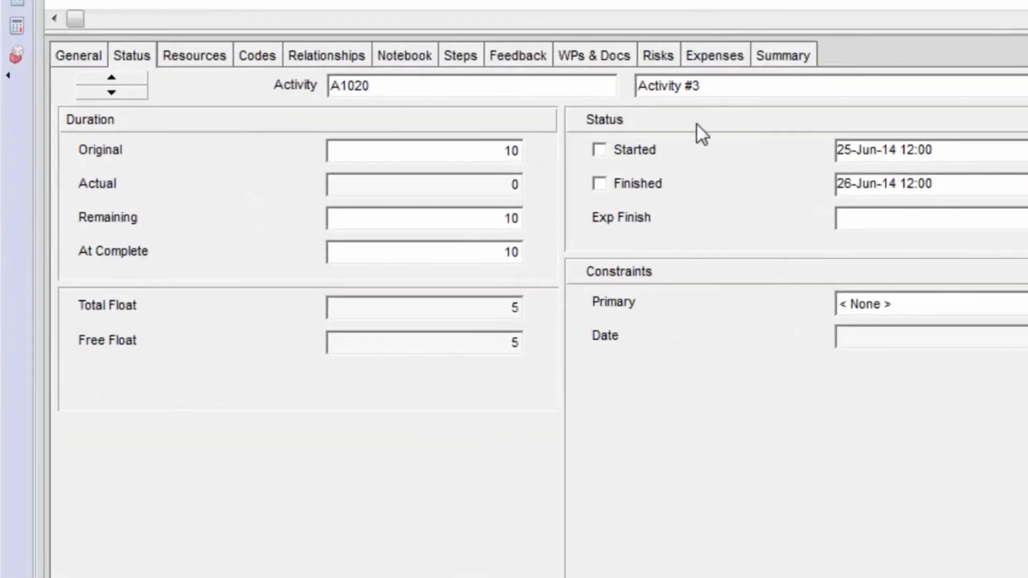
pyautogui.click(509, 152)
pyautogui.write('20')
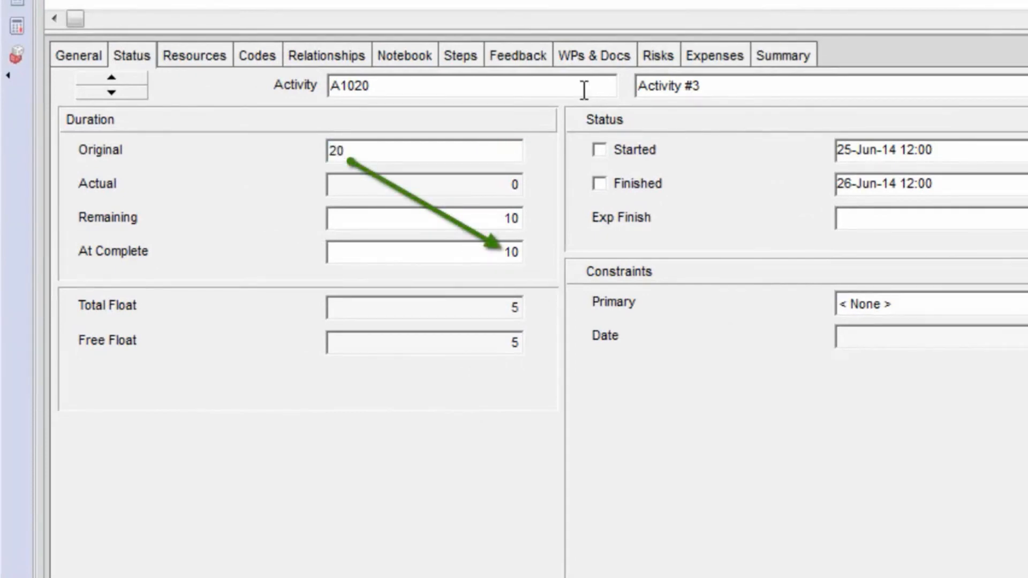
pyautogui.press('Return')
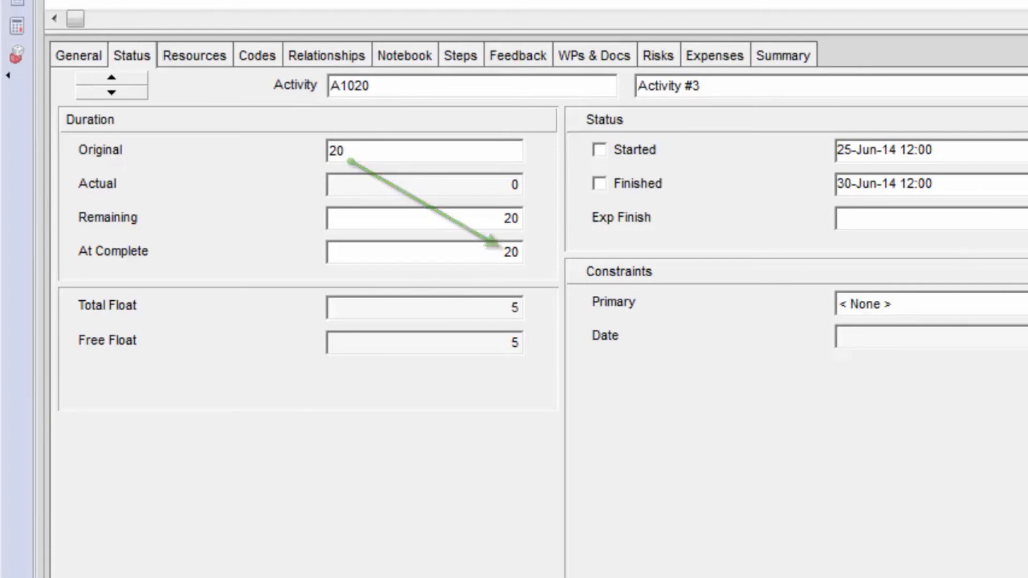
pyautogui.press('Tab')
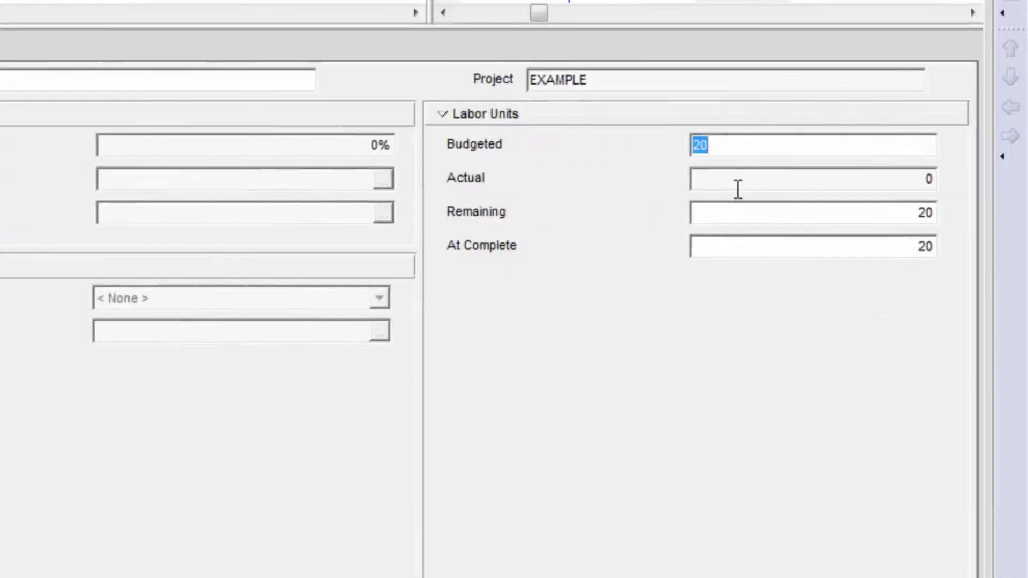
pyautogui.write('40')
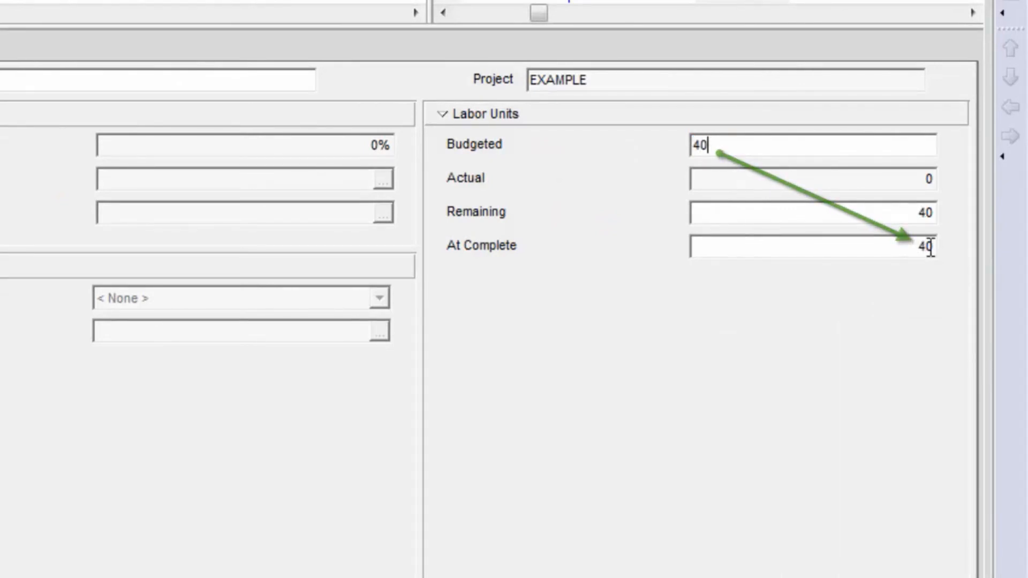
# Step: Set the at-complete labor units of Activity #3 to 30 and its at-complete duration to 10, and check the original duration
pyautogui.click(901, 247)
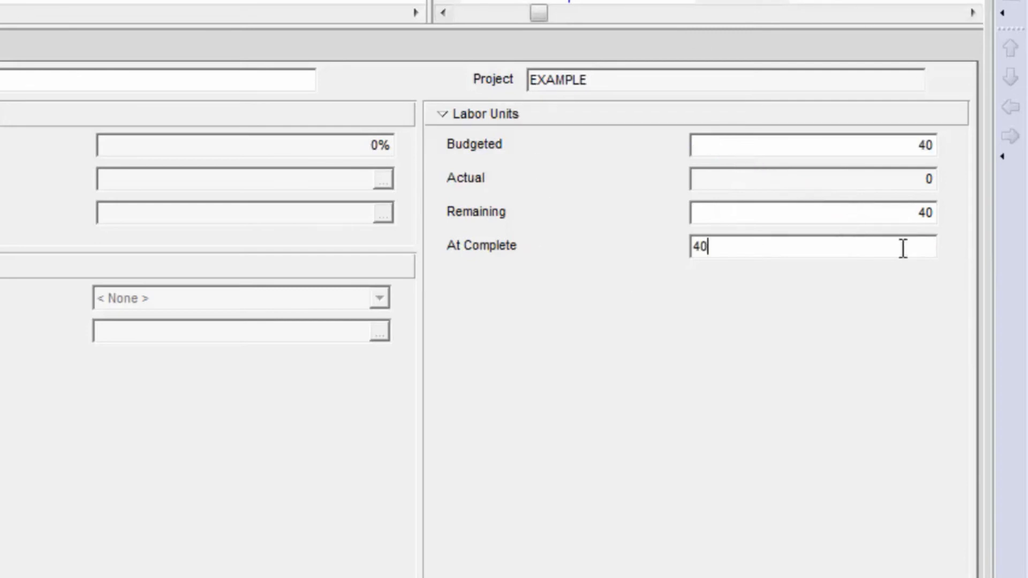
pyautogui.doubleClick(901, 246)
pyautogui.write('30')
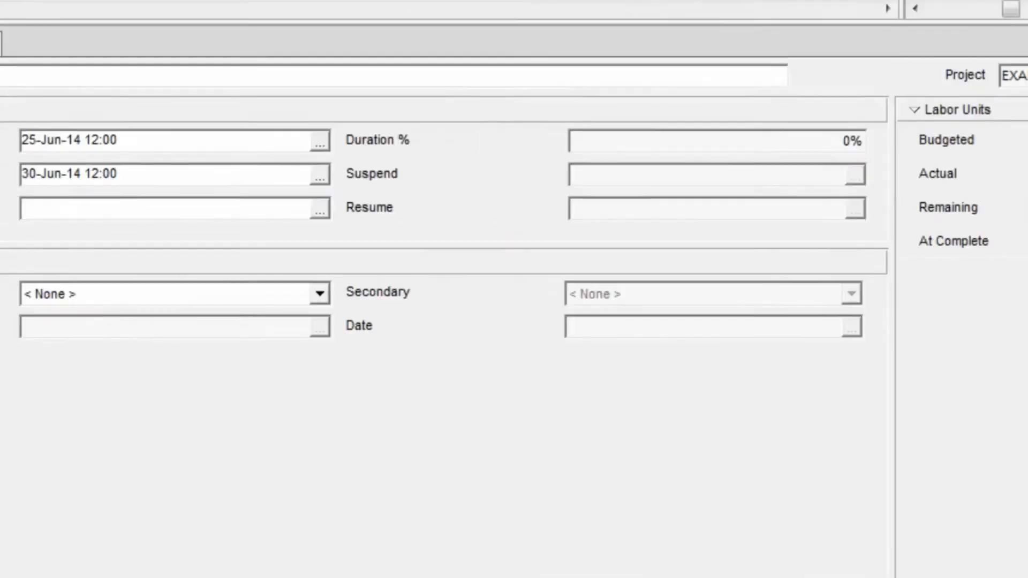
pyautogui.doubleClick(458, 235)
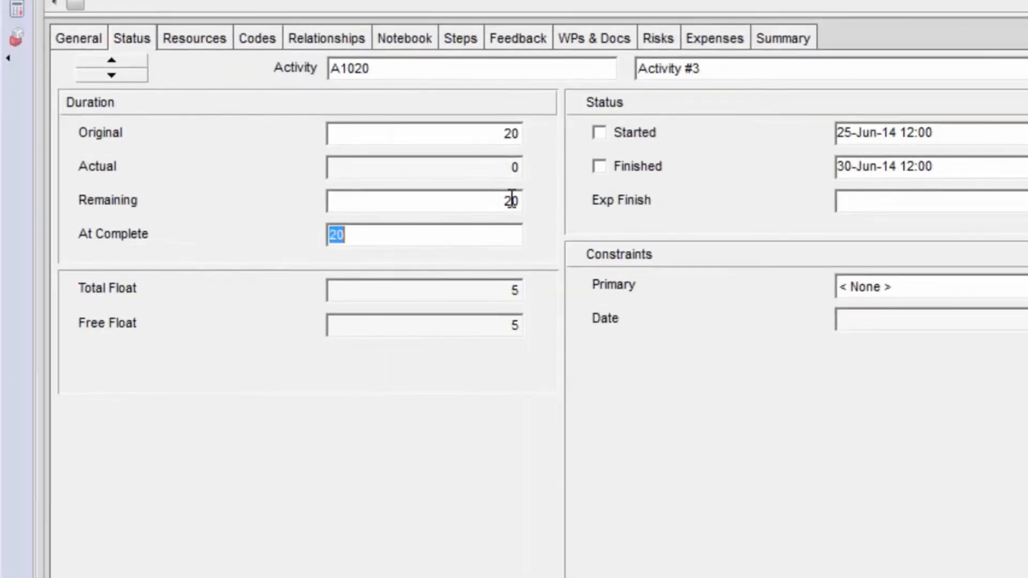
pyautogui.write('10')
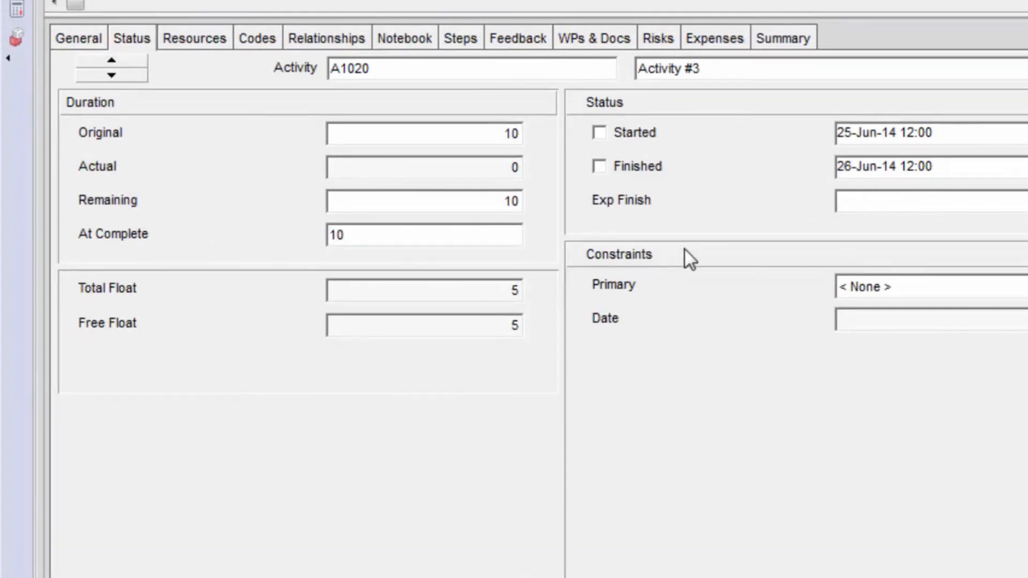
pyautogui.click(481, 133)
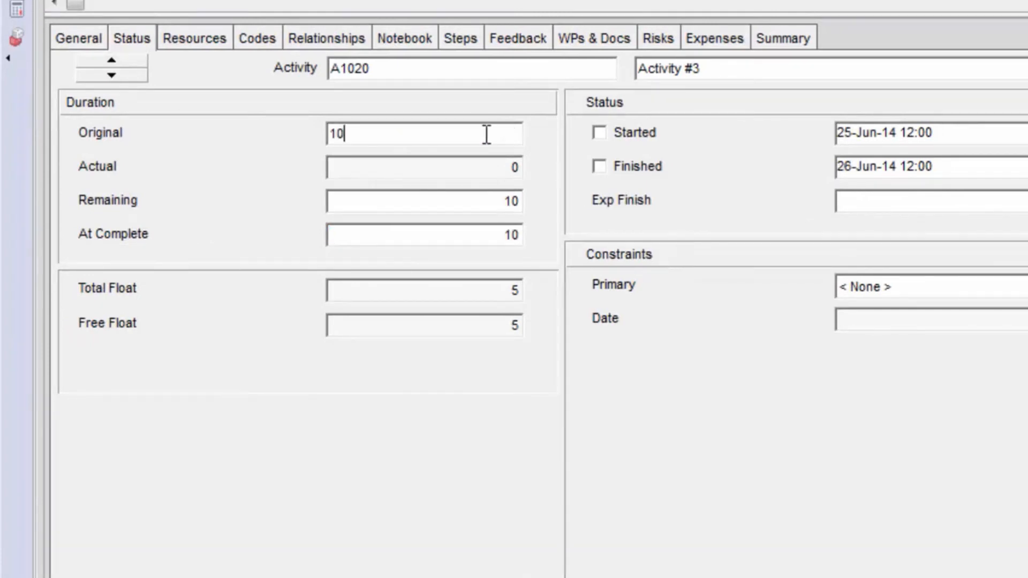
# Step: Mark Activity #3 as started and set its original duration to 15
pyautogui.click(601, 134)
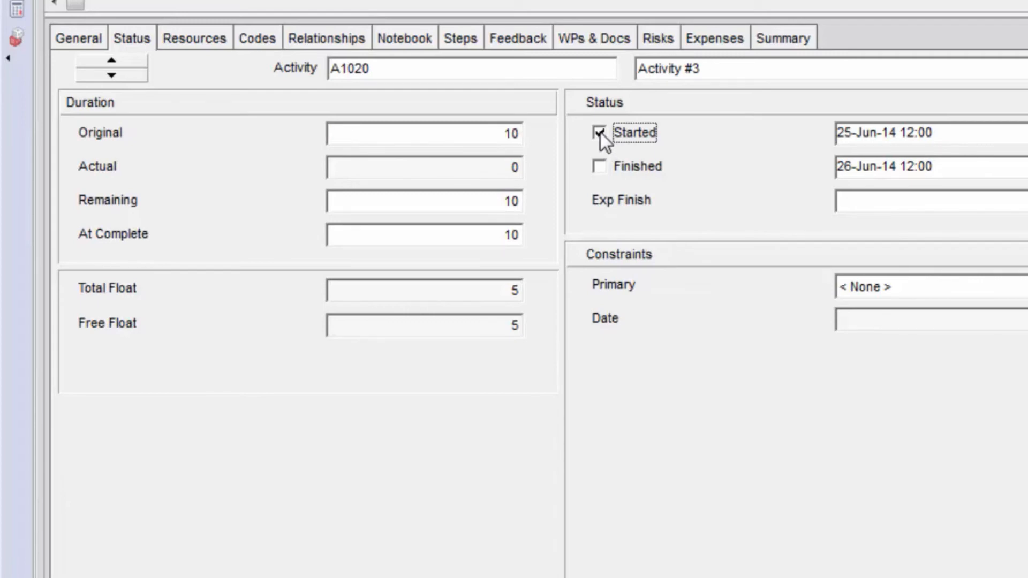
pyautogui.click(510, 133)
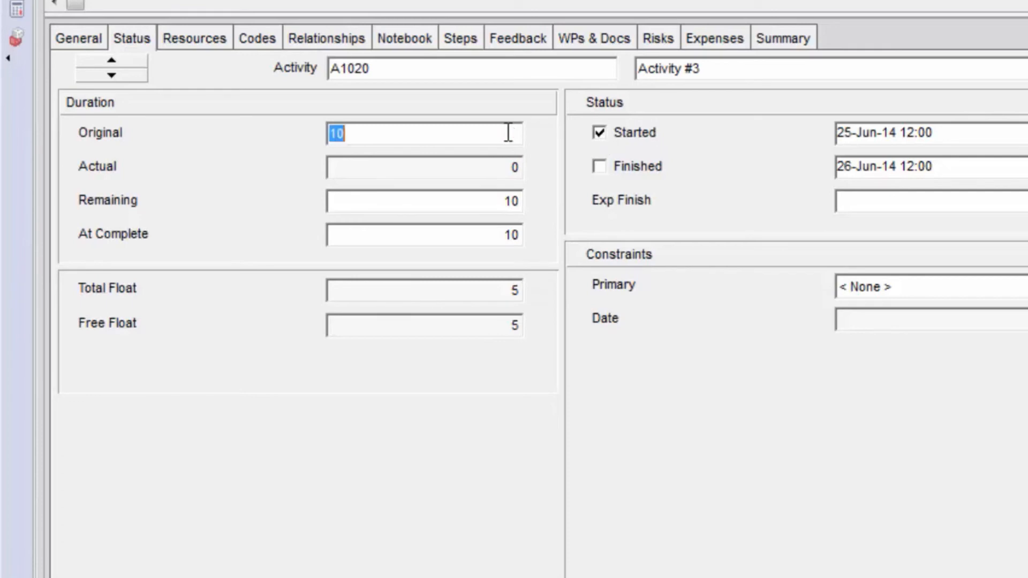
pyautogui.write('15')
# Step: Set the at-complete duration of the started Activity #3 to 12, and check its original duration
pyautogui.click(502, 236)
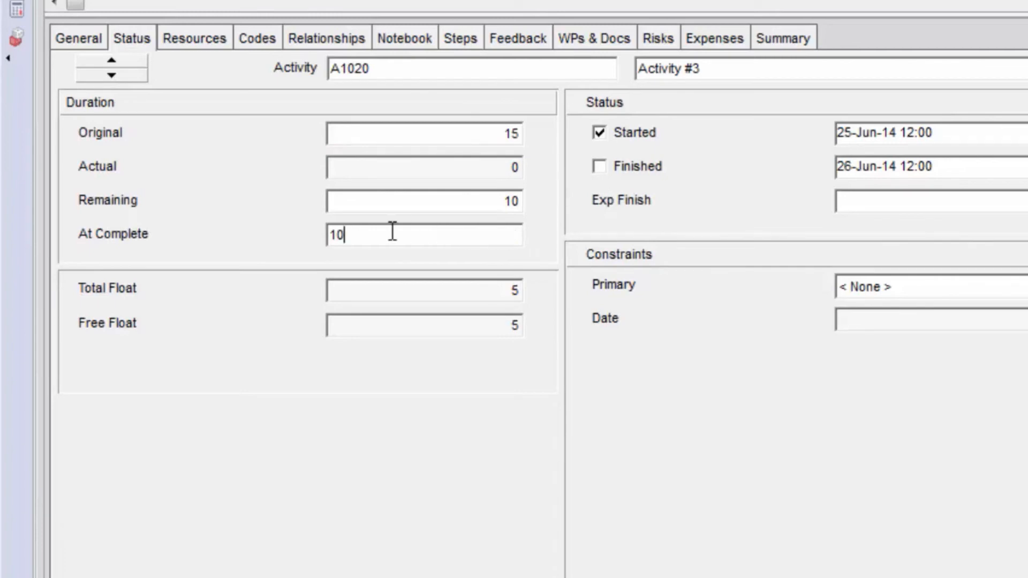
pyautogui.moveTo(393, 229); pyautogui.dragTo(224, 217)
pyautogui.write('12')
pyautogui.click(482, 134)
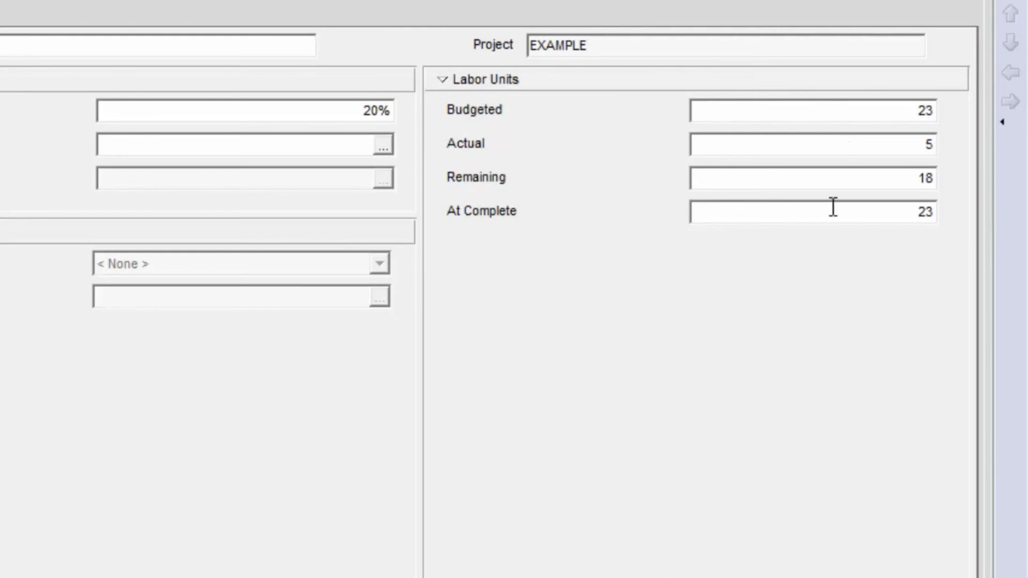
# Step: Set the budgeted labor units of Activity #3 to 40 and its duration percent complete to 0
pyautogui.click(920, 109)
pyautogui.write('40')
pyautogui.click(358, 112)
pyautogui.write('0')
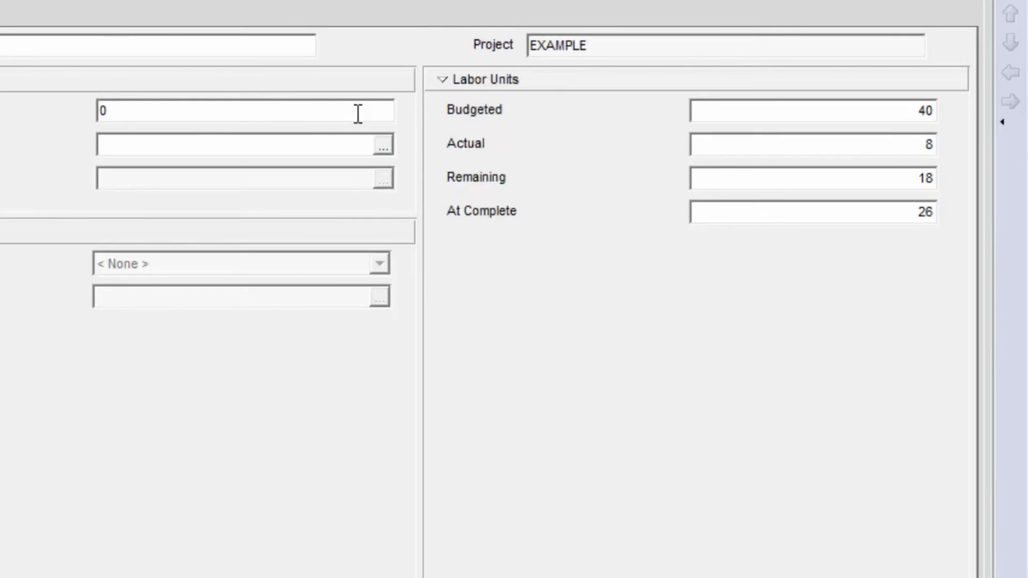
pyautogui.press('Return')
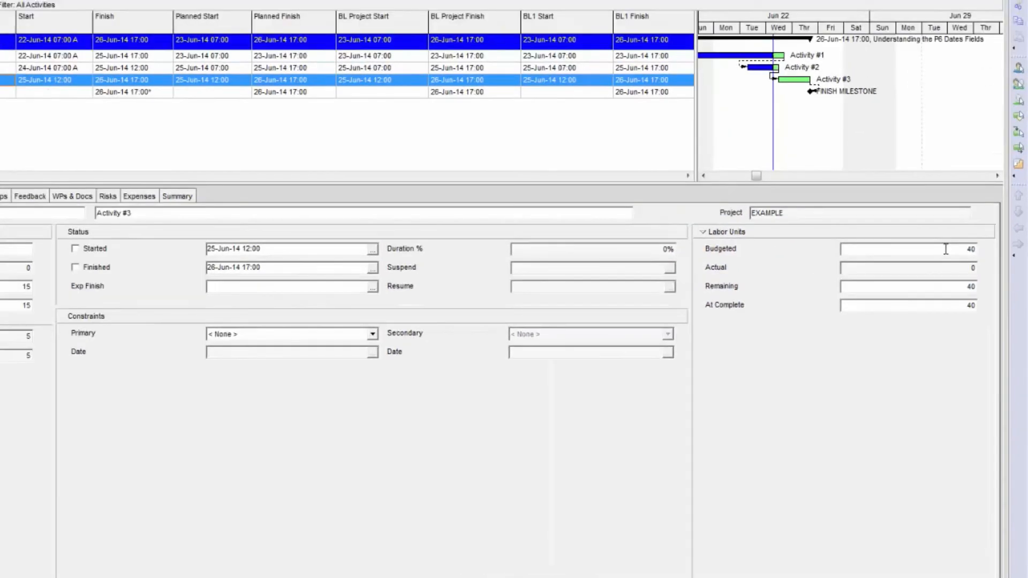
pyautogui.click(882, 110)
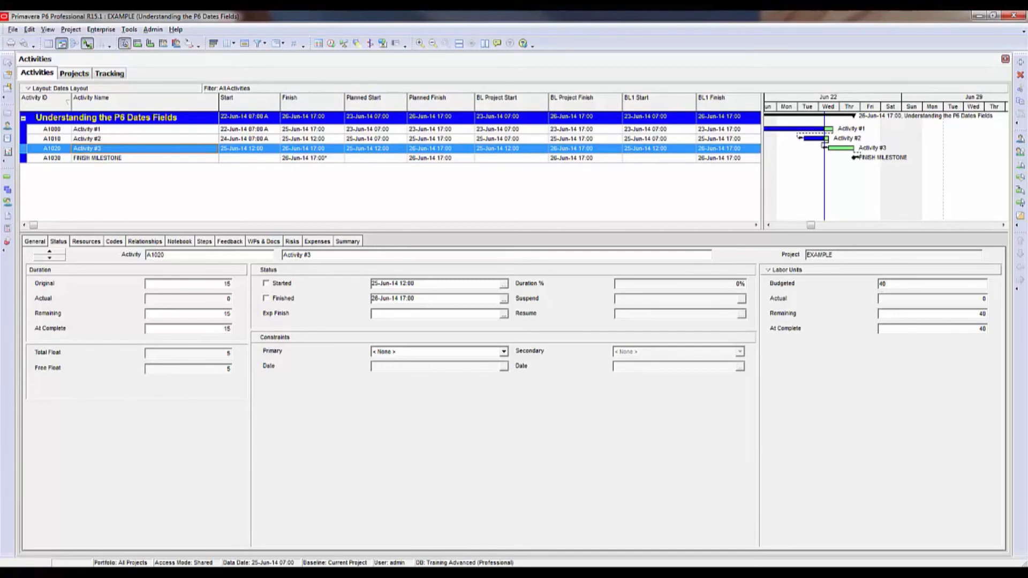
# Step: Compare the start and finish dates of Activity #1 with its planned start
pyautogui.click(249, 129)
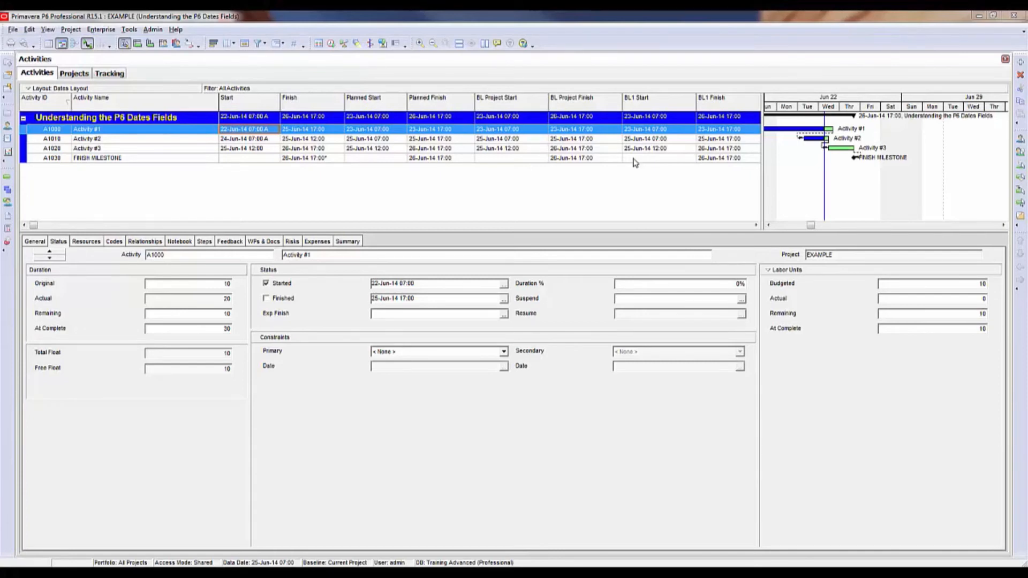
pyautogui.press('Right')
pyautogui.press('Right')
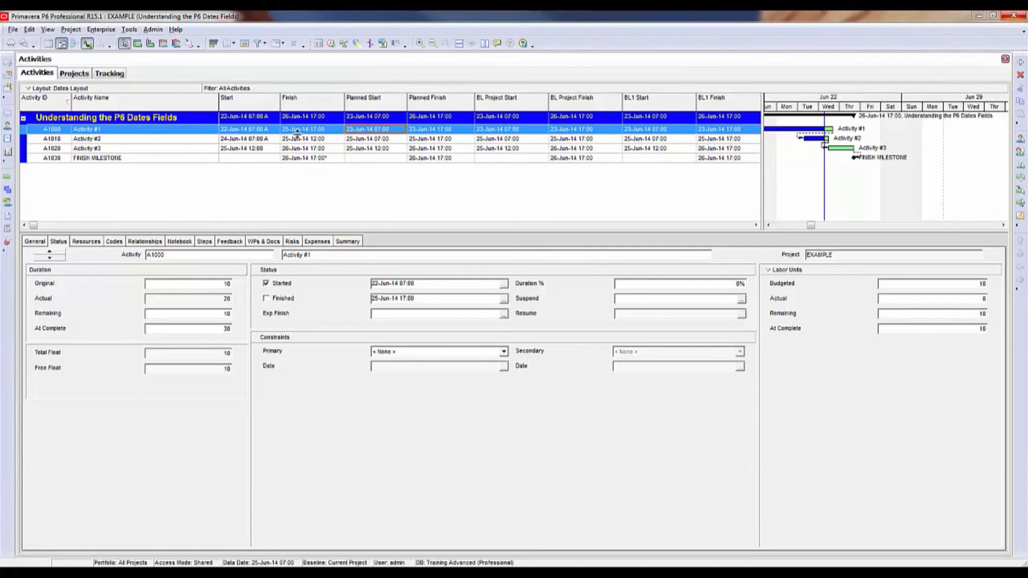
# Step: Open the baseline assignments of the EXAMPLE project and reposition the dialog over the activity table
pyautogui.click(75, 30)
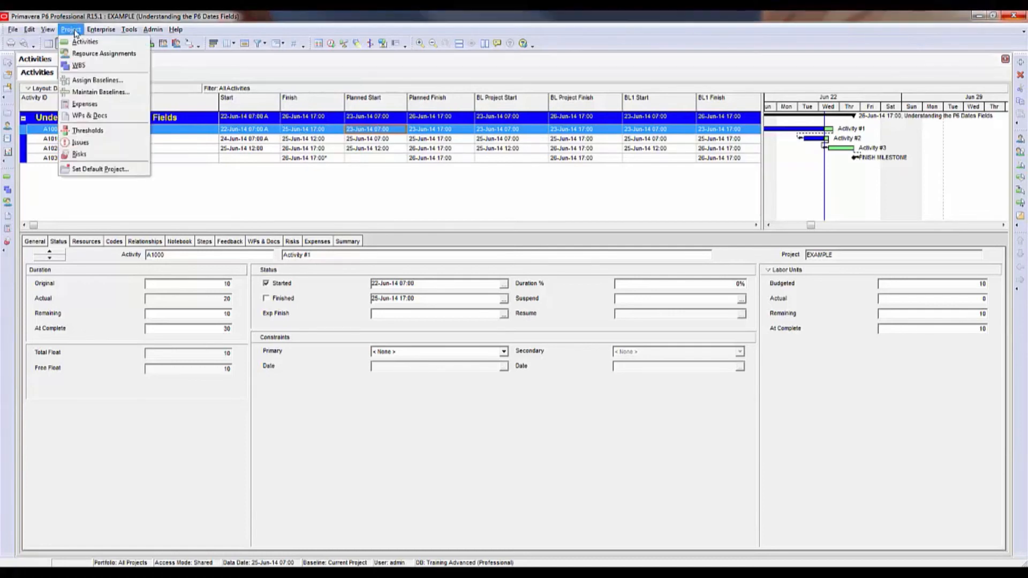
pyautogui.click(90, 81)
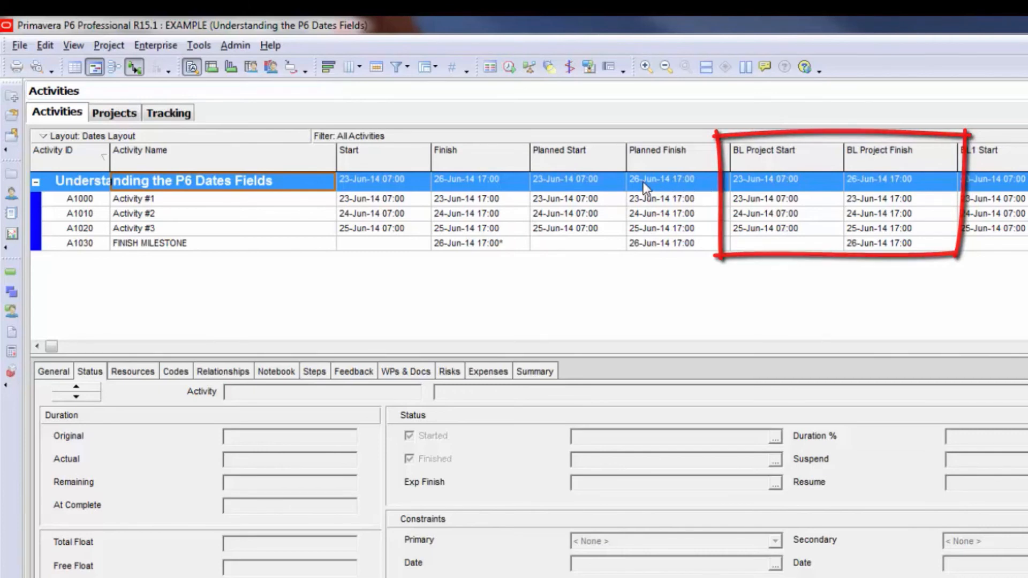
pyautogui.click(108, 45)
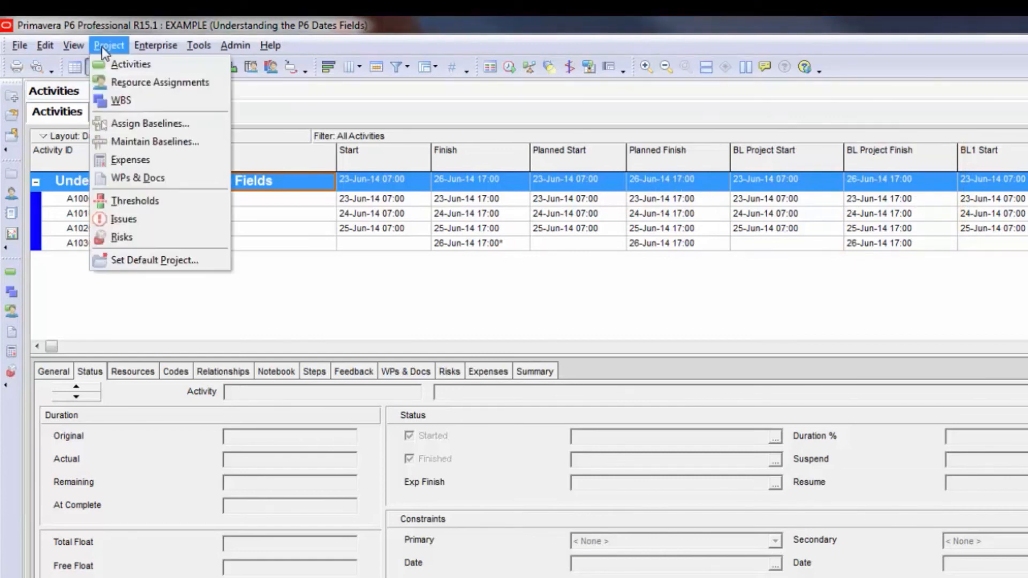
pyautogui.click(139, 124)
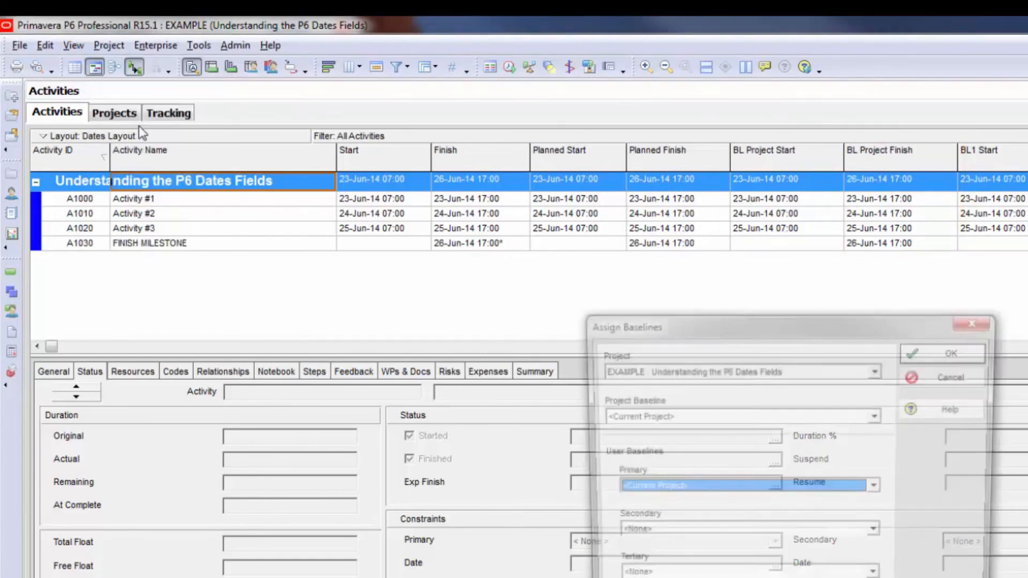
pyautogui.moveTo(691, 331); pyautogui.dragTo(641, 129)
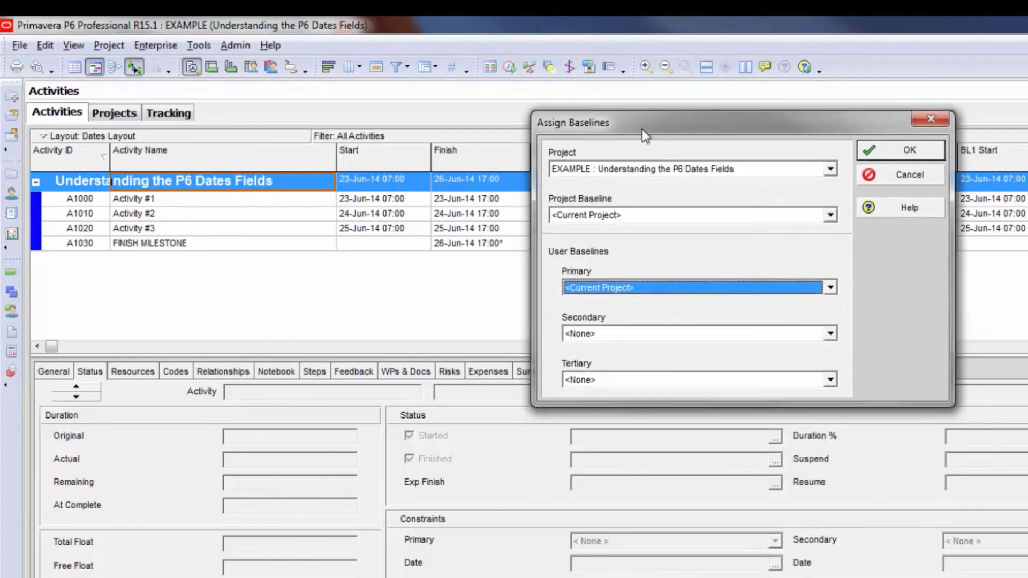
# Step: Check the choices for the project, primary and secondary baselines, and keep <Current Project> as project and primary baseline
pyautogui.click(810, 214)
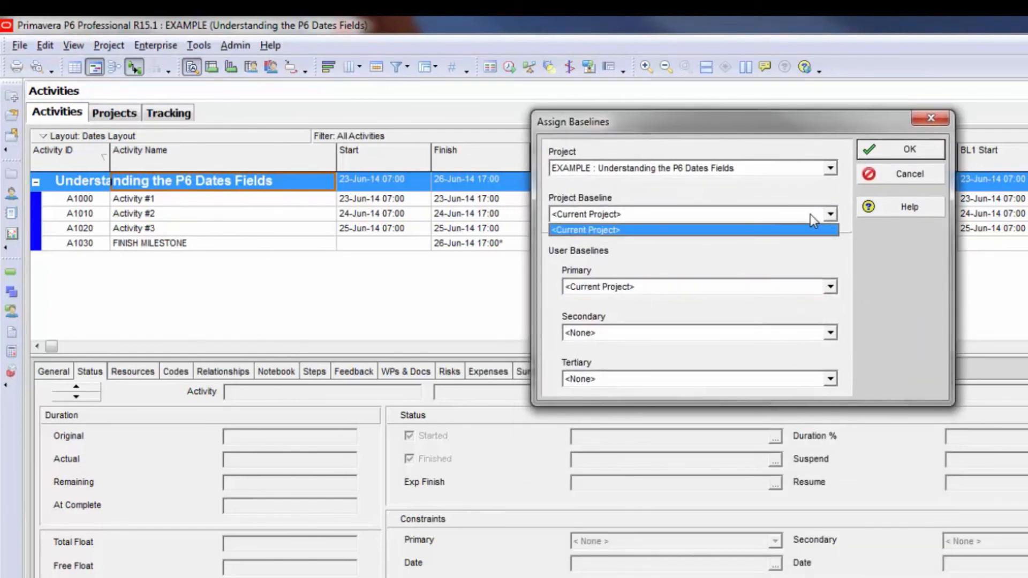
pyautogui.click(811, 214)
pyautogui.click(802, 288)
pyautogui.click(799, 302)
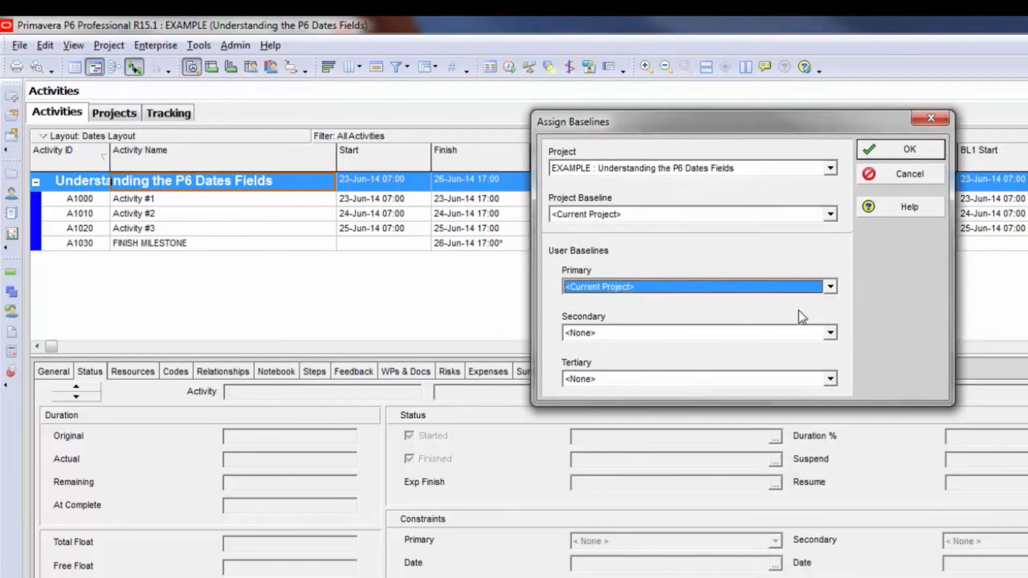
pyautogui.click(786, 331)
pyautogui.click(786, 330)
pyautogui.click(684, 217)
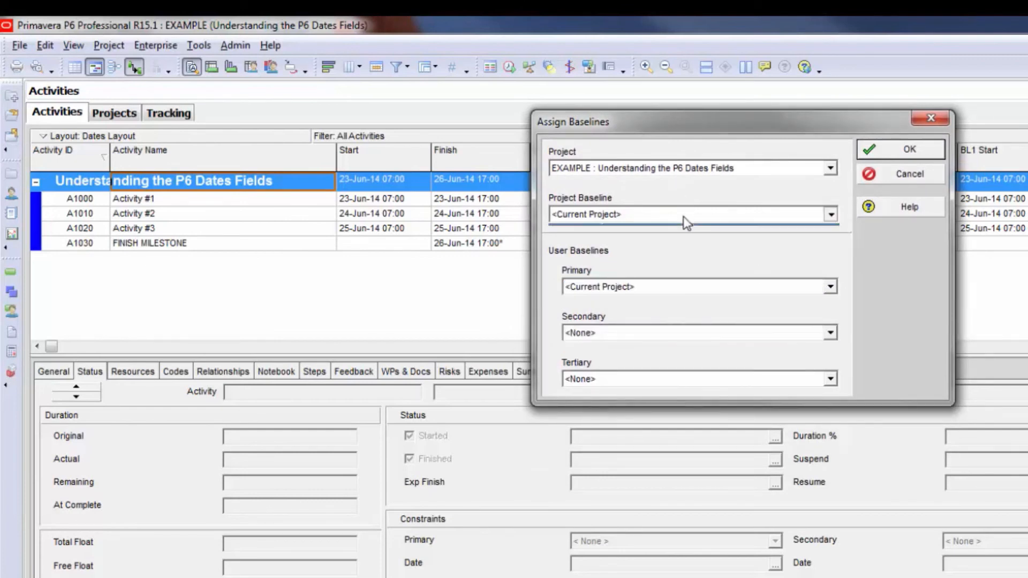
pyautogui.click(684, 217)
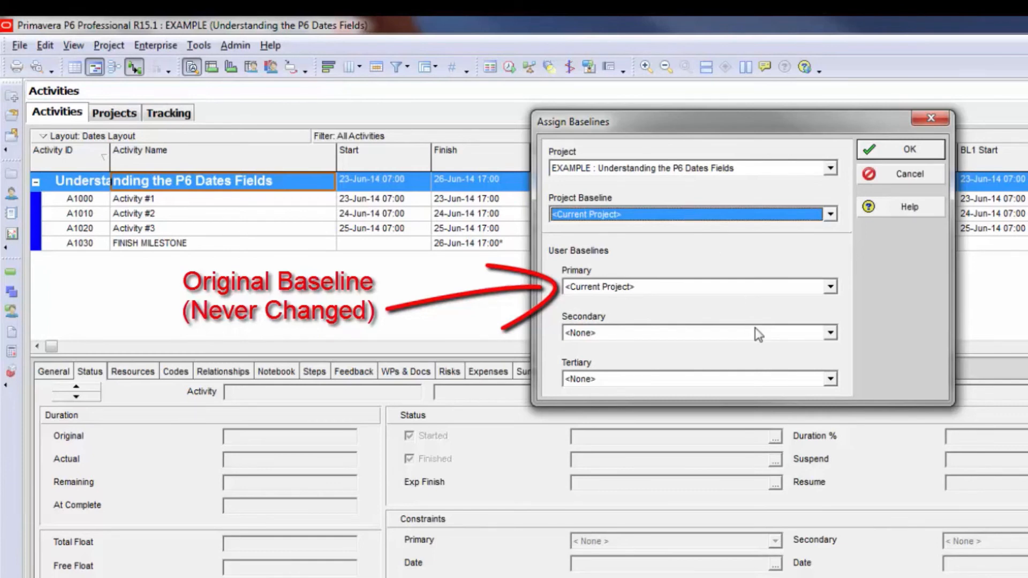
pyautogui.click(901, 150)
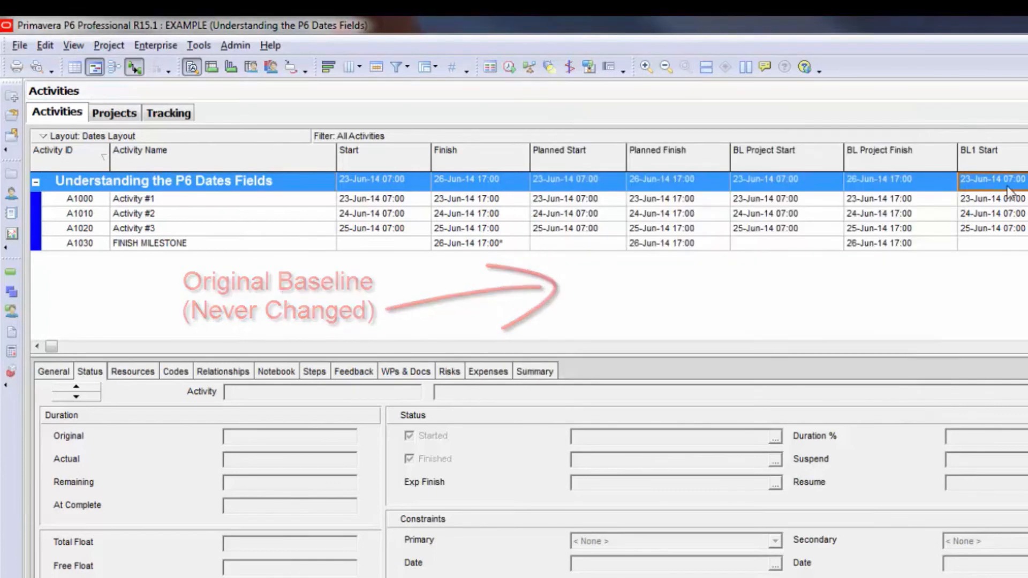
# Step: Compare the project summary's BL Project Start, BL Project Finish and BL1 Start dates
pyautogui.click(800, 181)
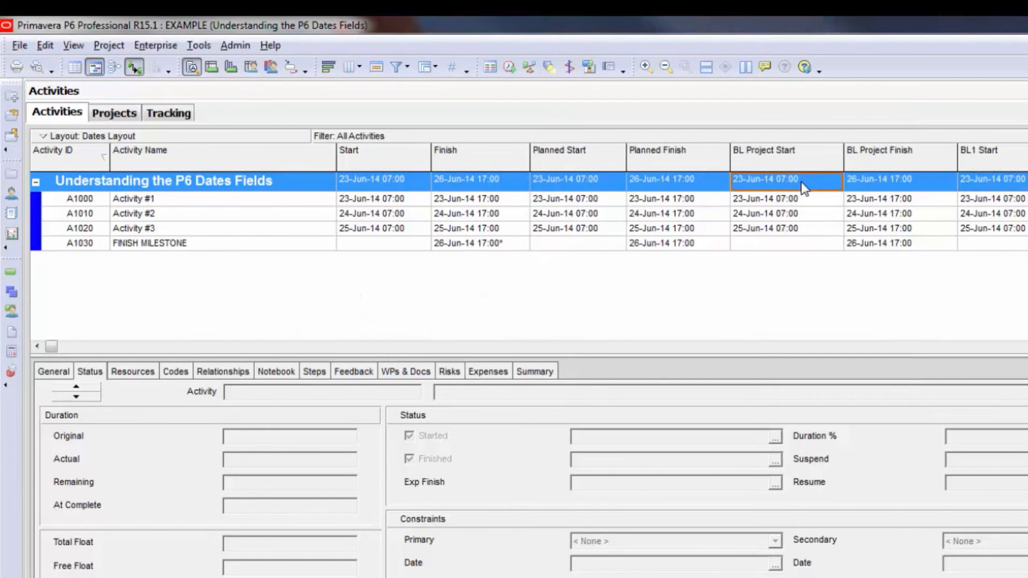
pyautogui.click(887, 182)
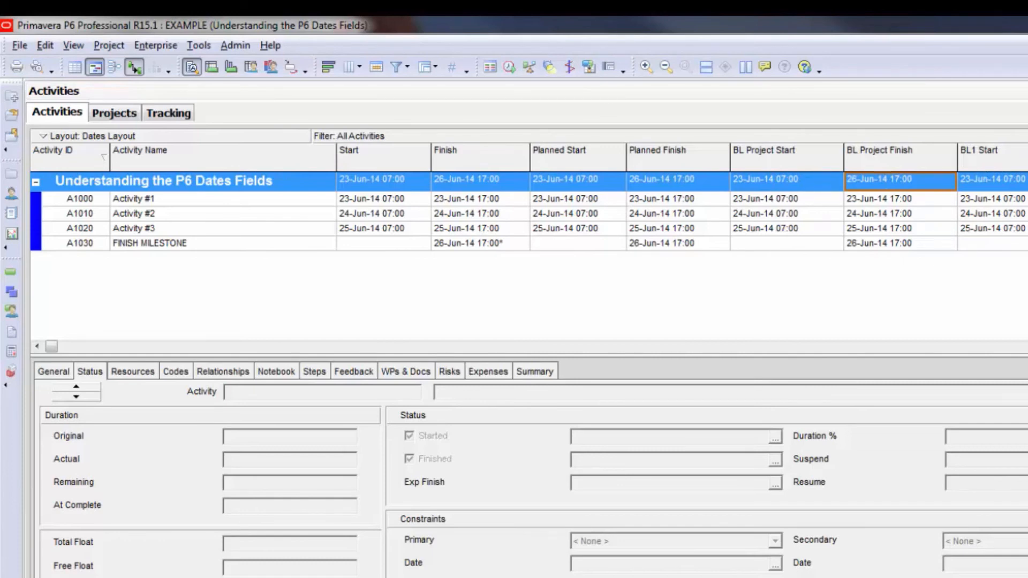
pyautogui.click(993, 180)
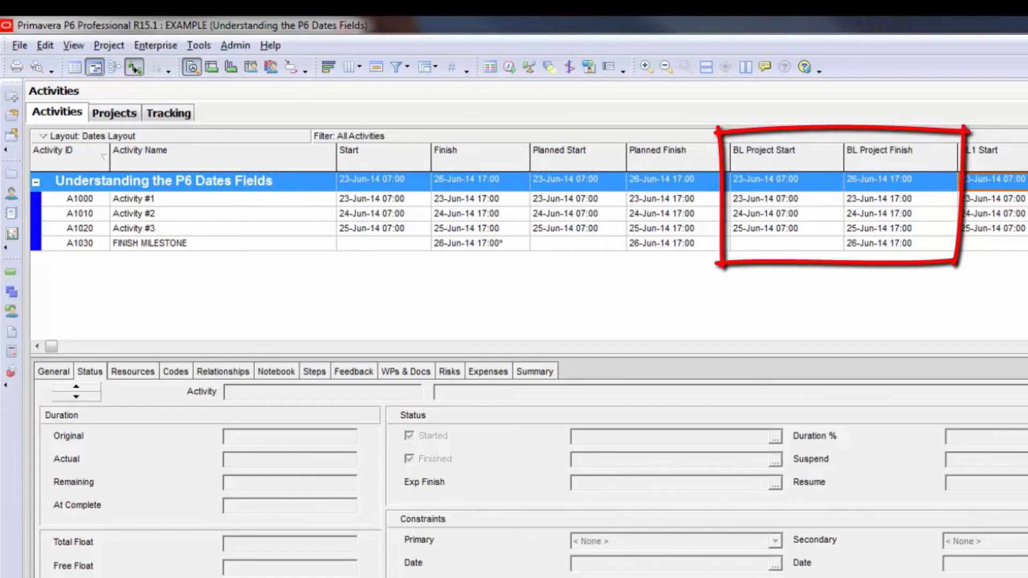
# Step: Mark Activity #1 as started, and check its planned start and planned finish
pyautogui.click(134, 199)
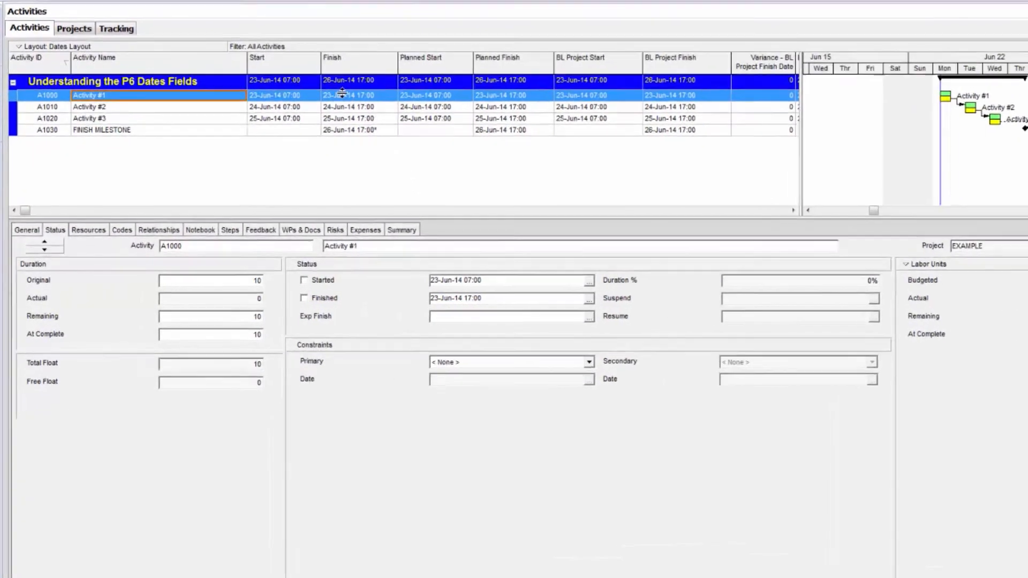
pyautogui.click(297, 131)
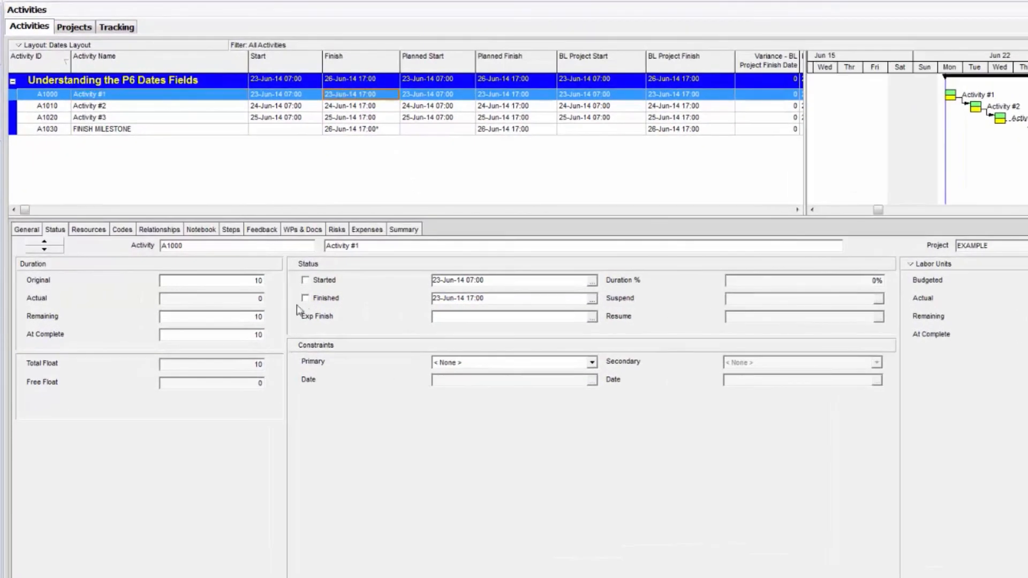
pyautogui.click(305, 281)
pyautogui.click(492, 97)
pyautogui.click(450, 98)
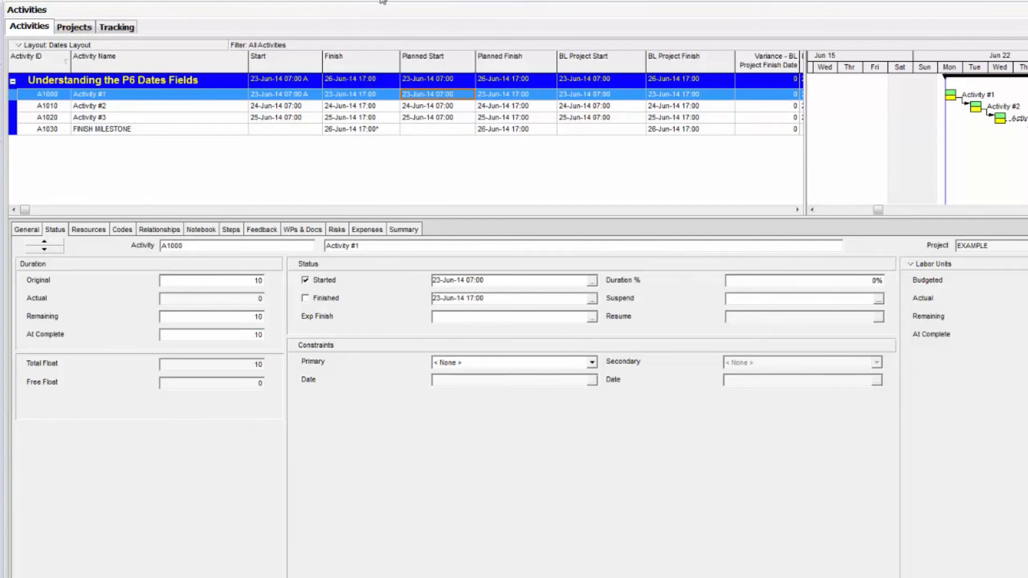
# Step: Reschedule the project with the current data date set to 24-Jun-14 07:00
pyautogui.press('F9')
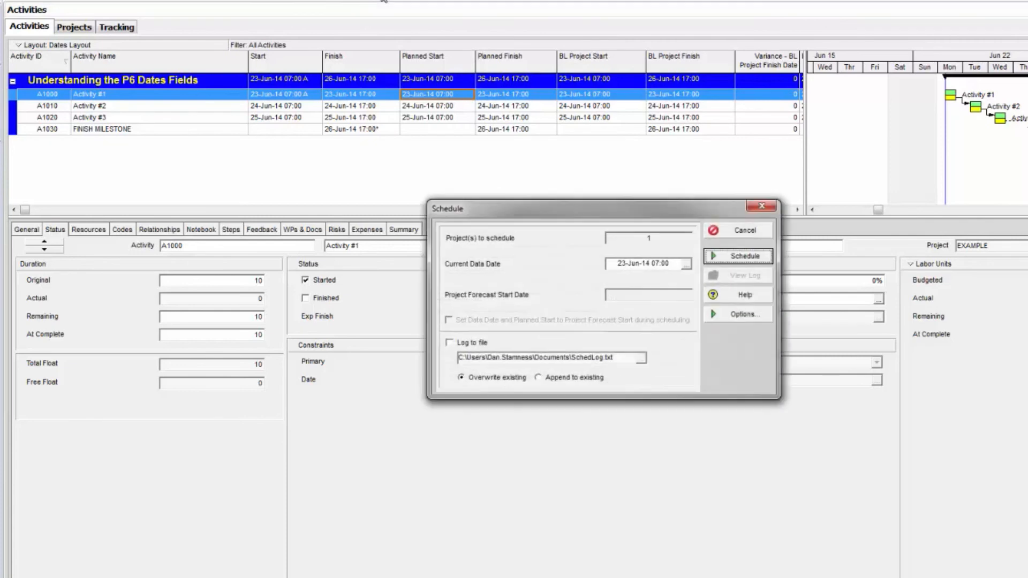
pyautogui.click(627, 266)
pyautogui.doubleClick(610, 264)
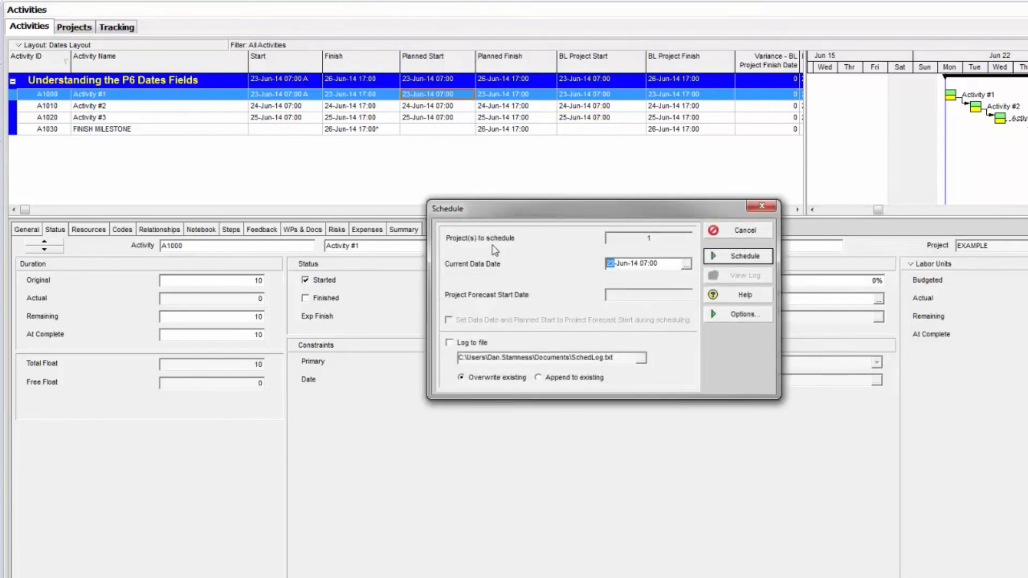
pyautogui.write('24')
pyautogui.click(731, 258)
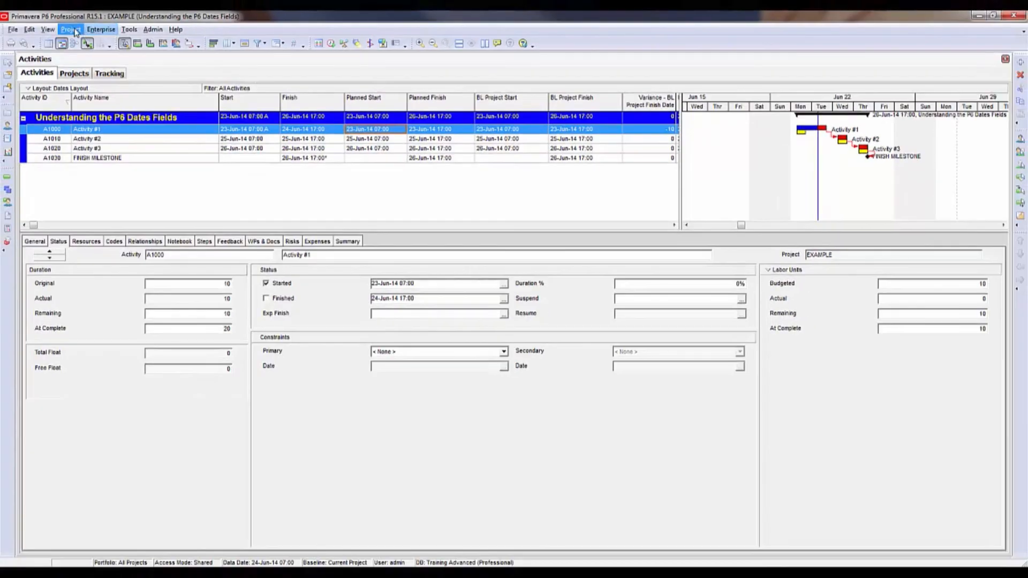
# Step: Check the assigned project and primary baselines, and compare Activity #1's planned start and finish with its Gantt bars
pyautogui.click(75, 32)
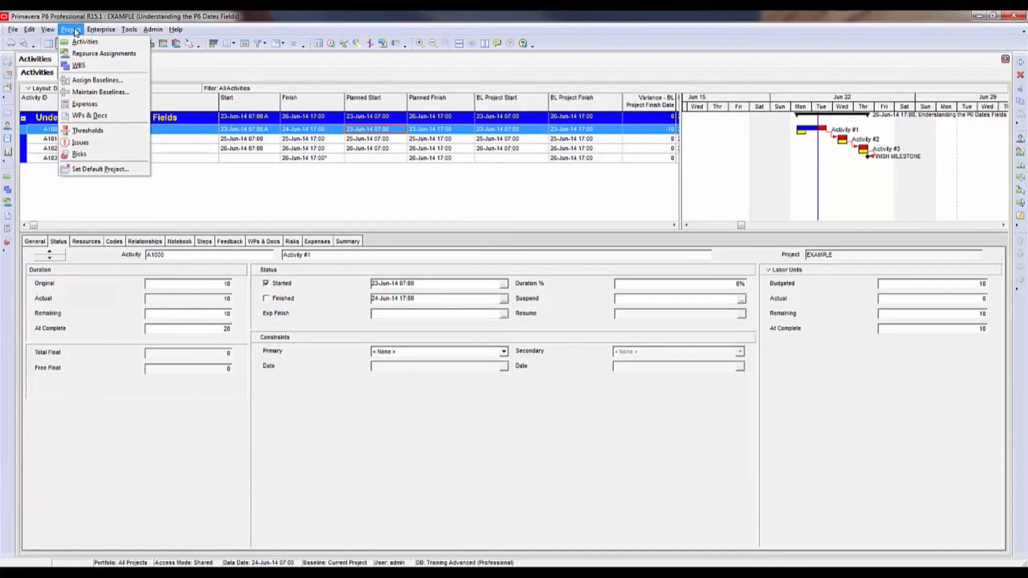
pyautogui.click(96, 80)
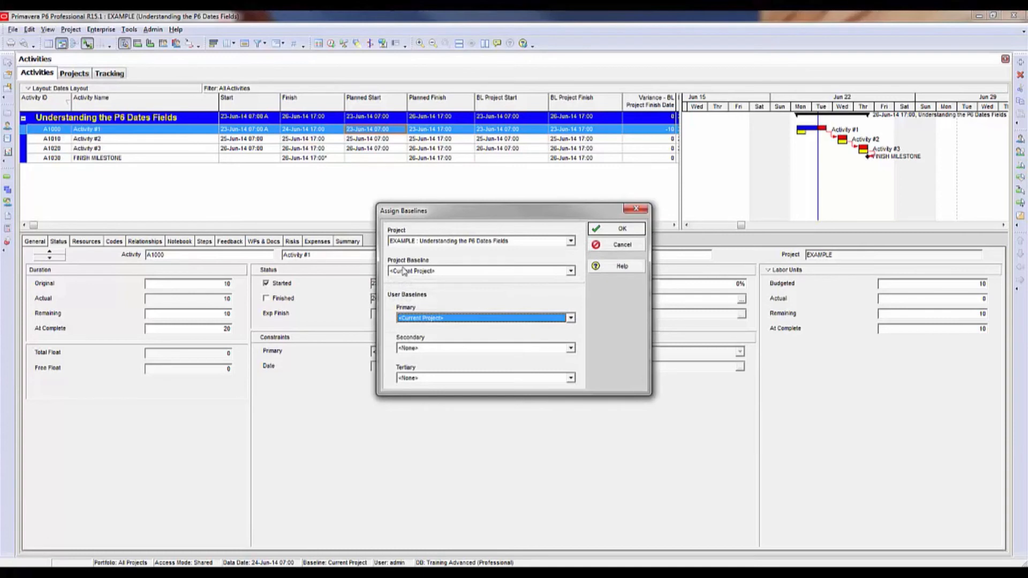
pyautogui.click(621, 229)
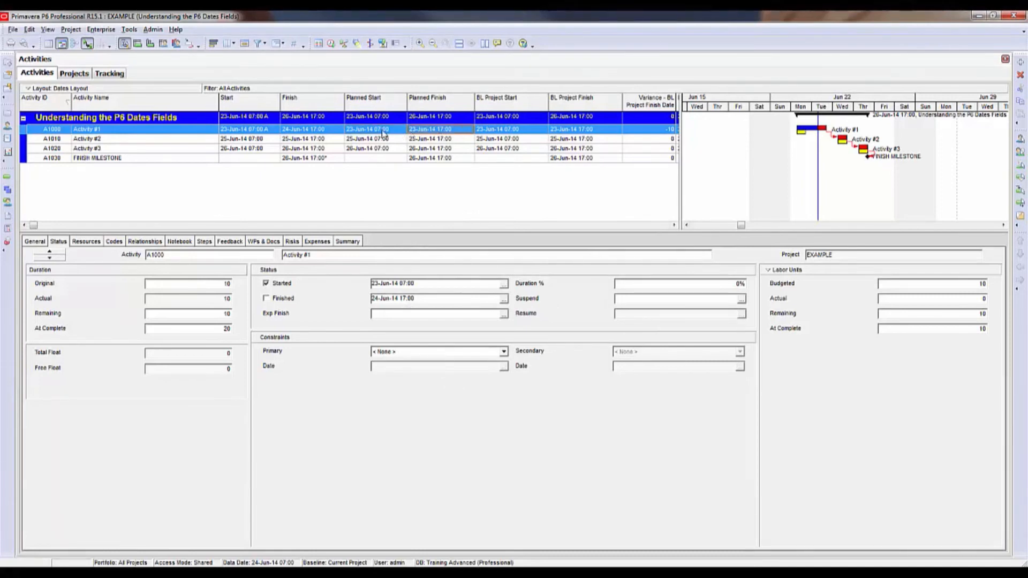
pyautogui.click(427, 133)
pyautogui.click(361, 131)
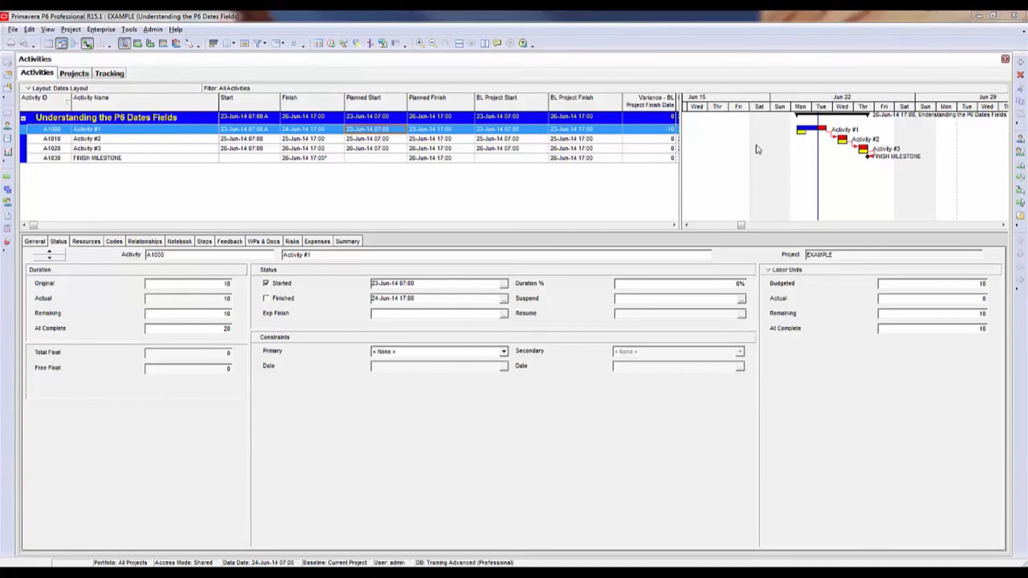
pyautogui.moveTo(809, 99)
pyautogui.mouseDown()
pyautogui.moveTo(782, 105)
pyautogui.moveTo(843, 151)
pyautogui.moveTo(806, 99)
pyautogui.mouseUp()
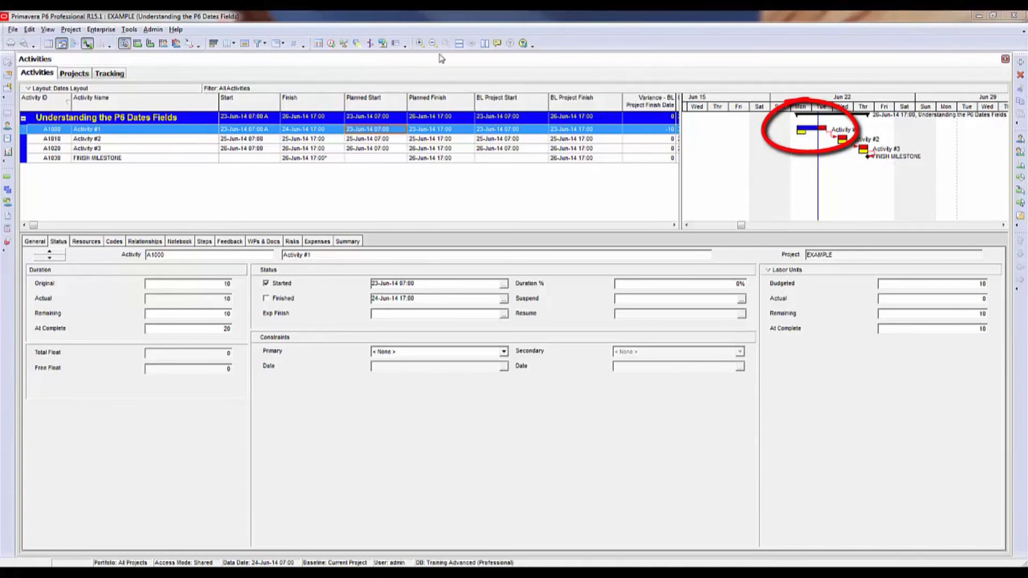
# Step: Review the earned value calculation options in the admin preferences, and keep Budgeted values with planned dates
pyautogui.click(153, 30)
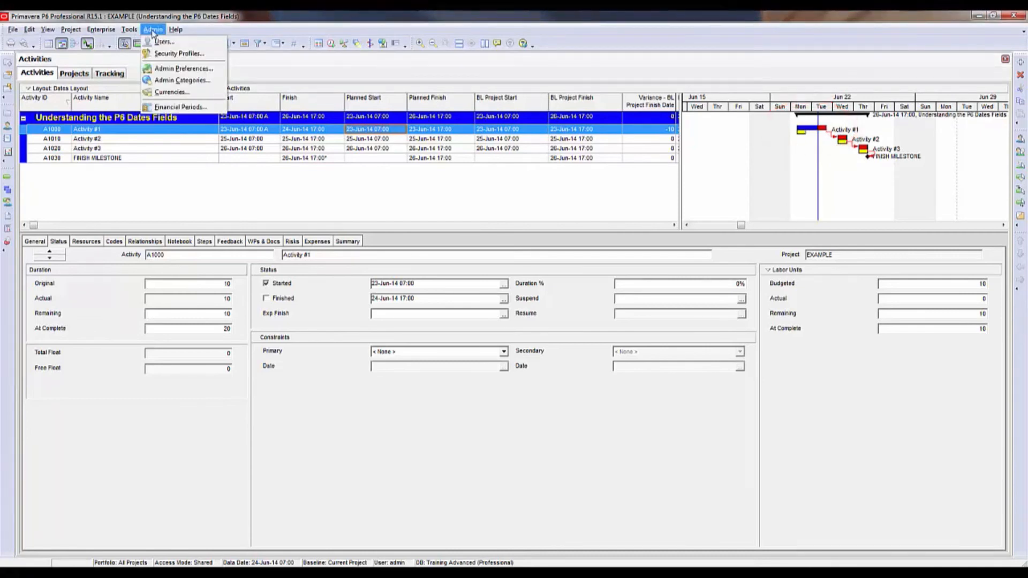
pyautogui.click(174, 68)
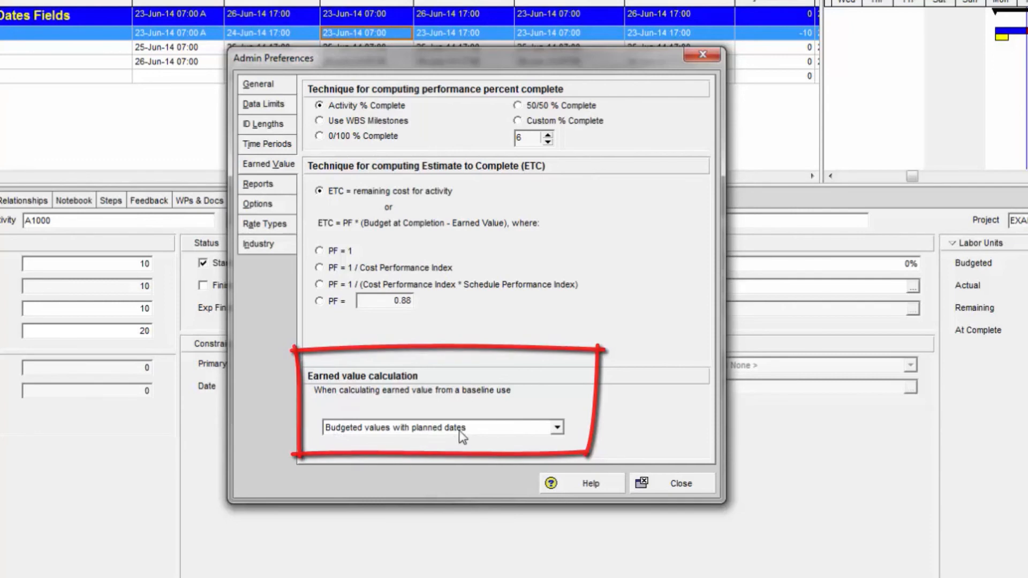
pyautogui.click(556, 427)
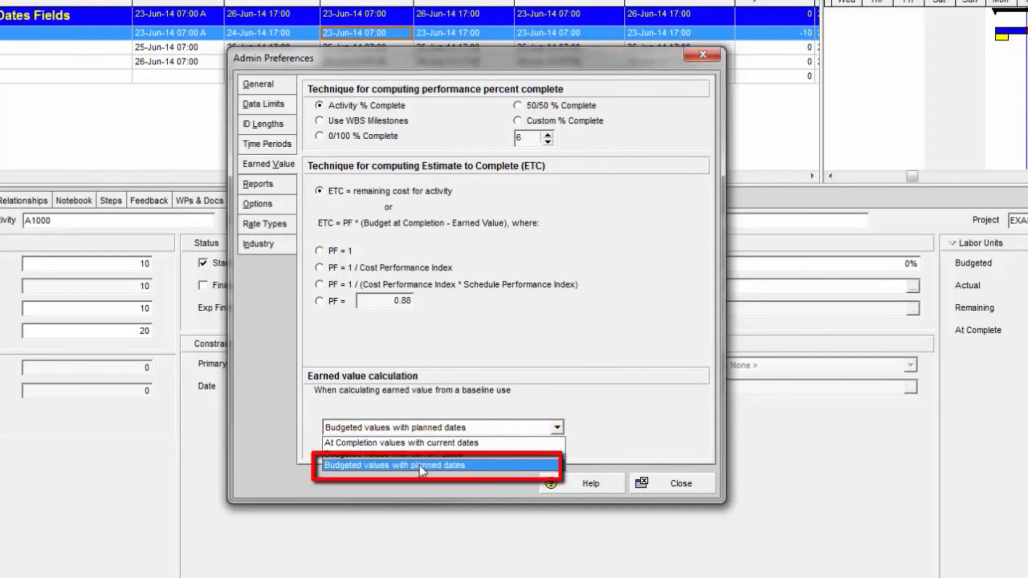
pyautogui.click(692, 480)
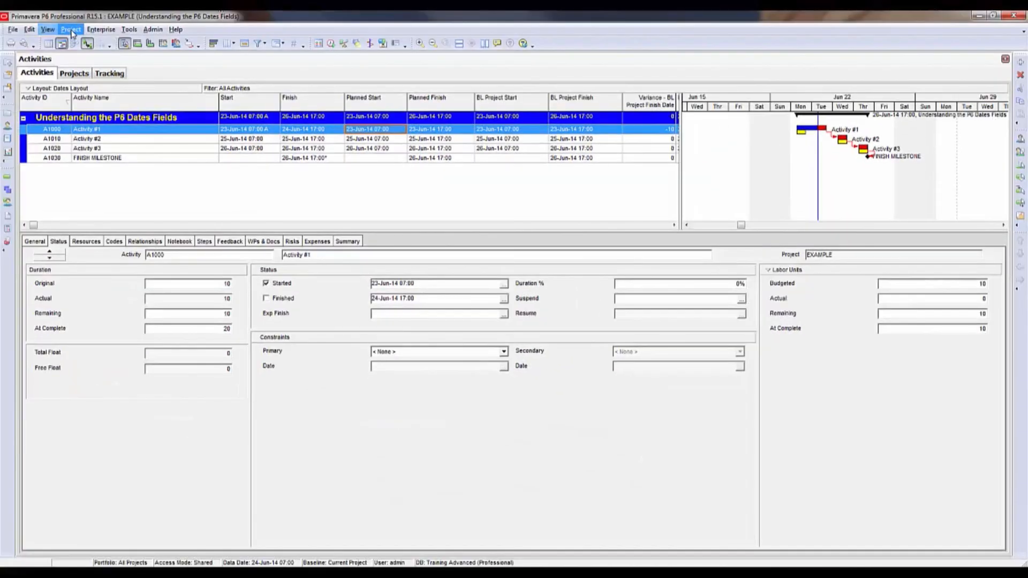
# Step: Save a copy of the current project as a new baseline
pyautogui.click(70, 29)
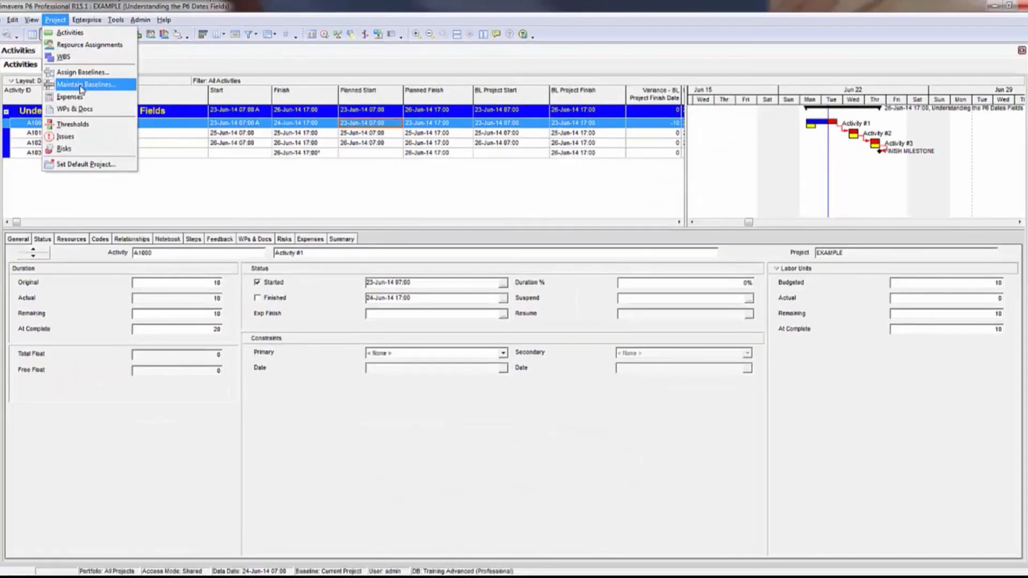
pyautogui.click(101, 92)
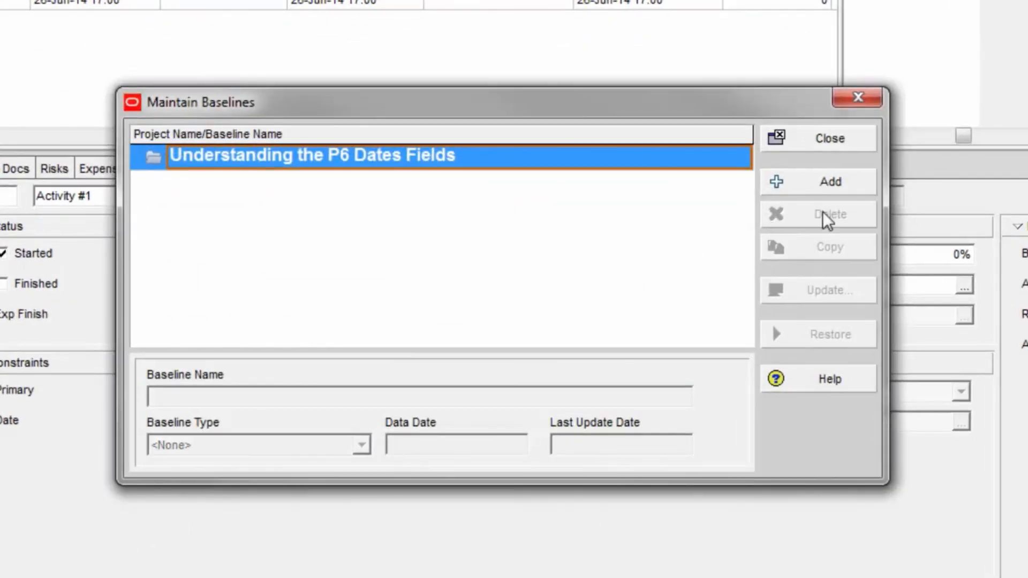
pyautogui.click(811, 177)
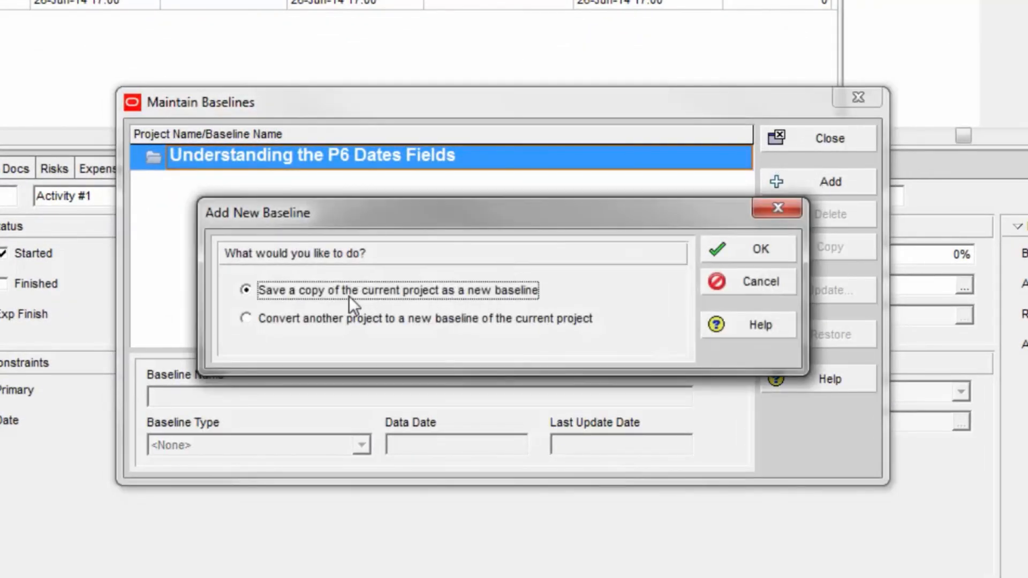
pyautogui.click(759, 249)
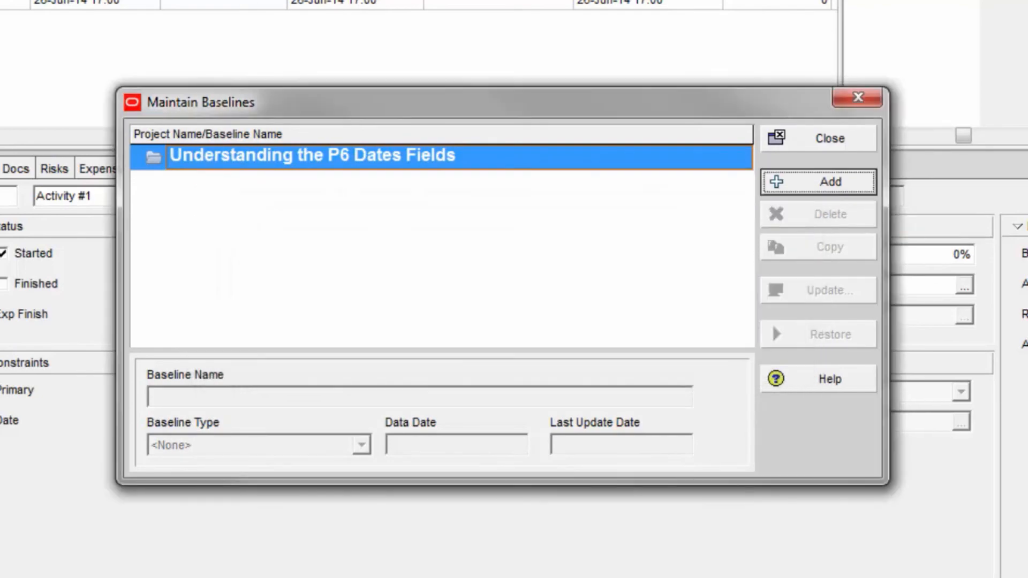
pyautogui.click(833, 141)
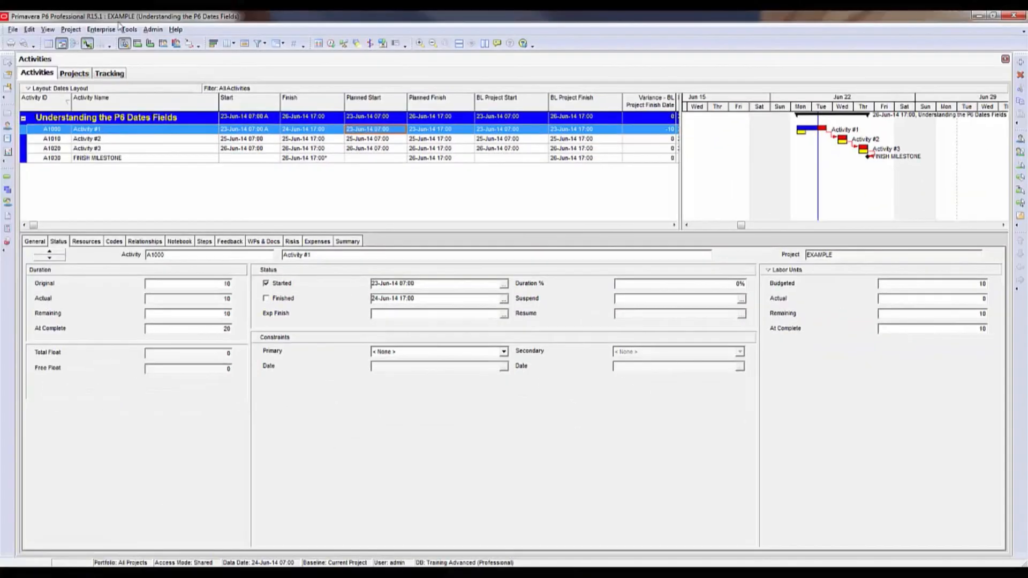
# Step: Assign Understanding the P6 Dates Fields - B1 as the project baseline and check Activity #1's planned finish and baseline finish variance
pyautogui.click(69, 30)
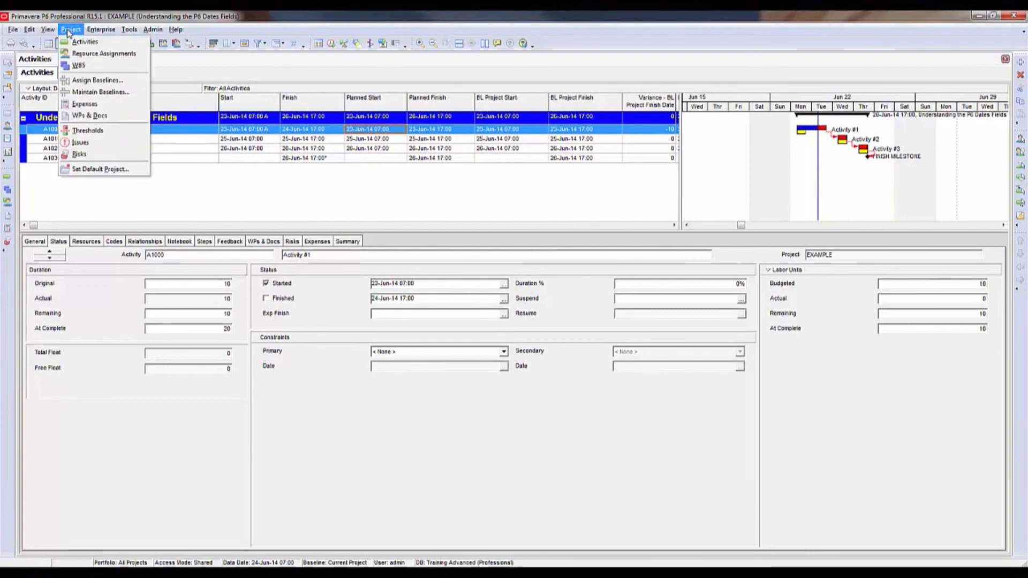
pyautogui.click(94, 80)
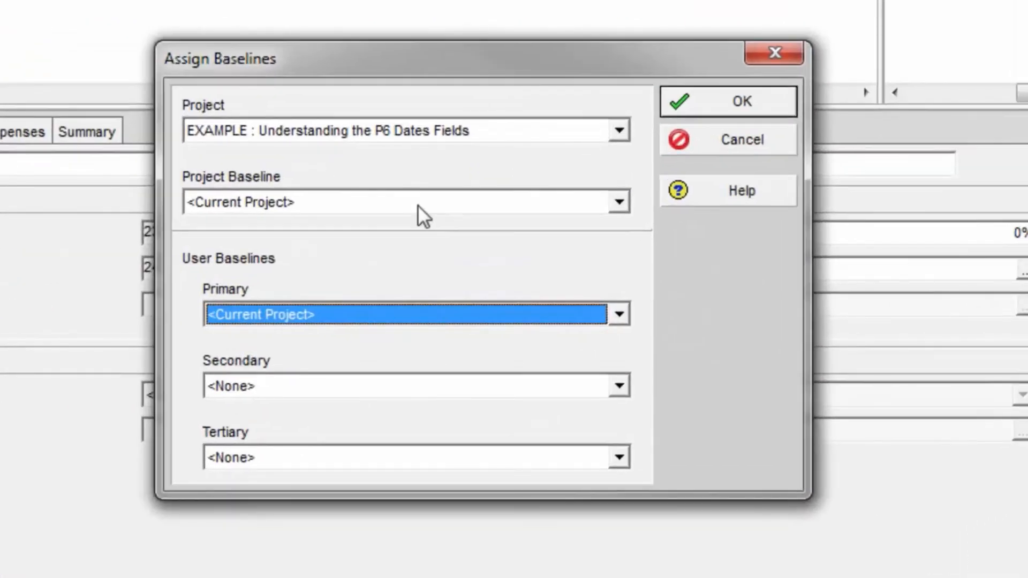
pyautogui.click(487, 272)
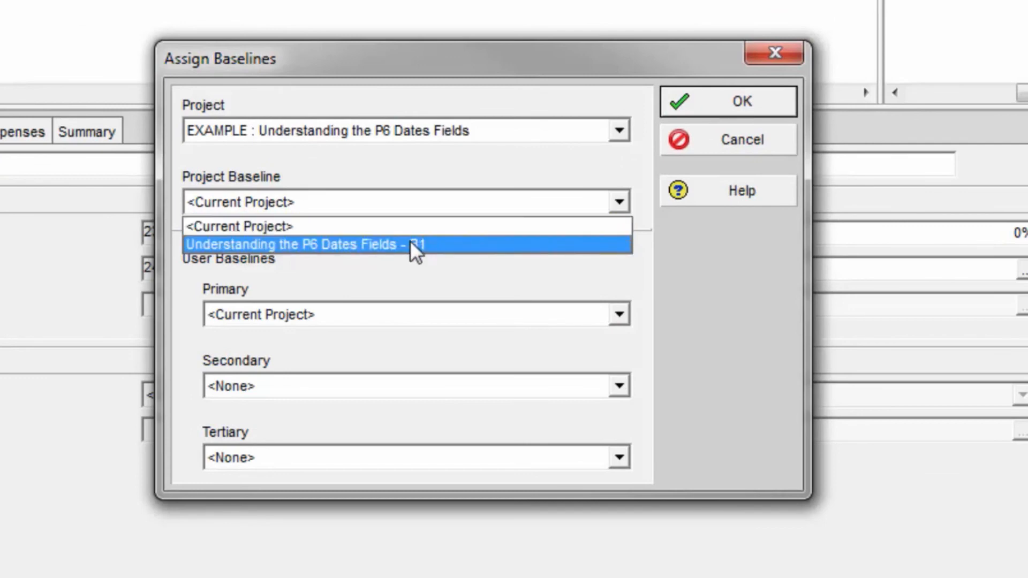
pyautogui.click(364, 246)
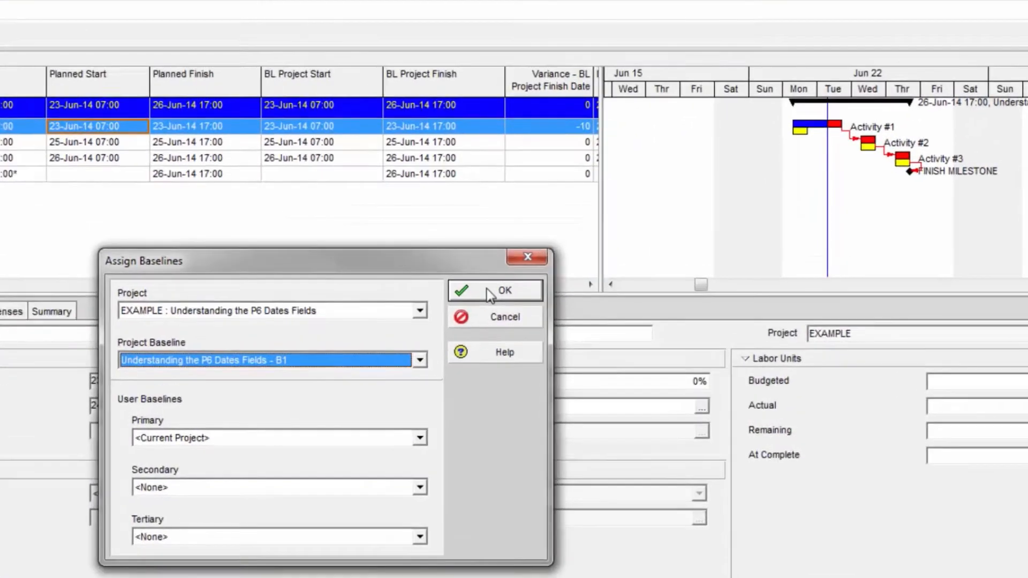
pyautogui.click(614, 230)
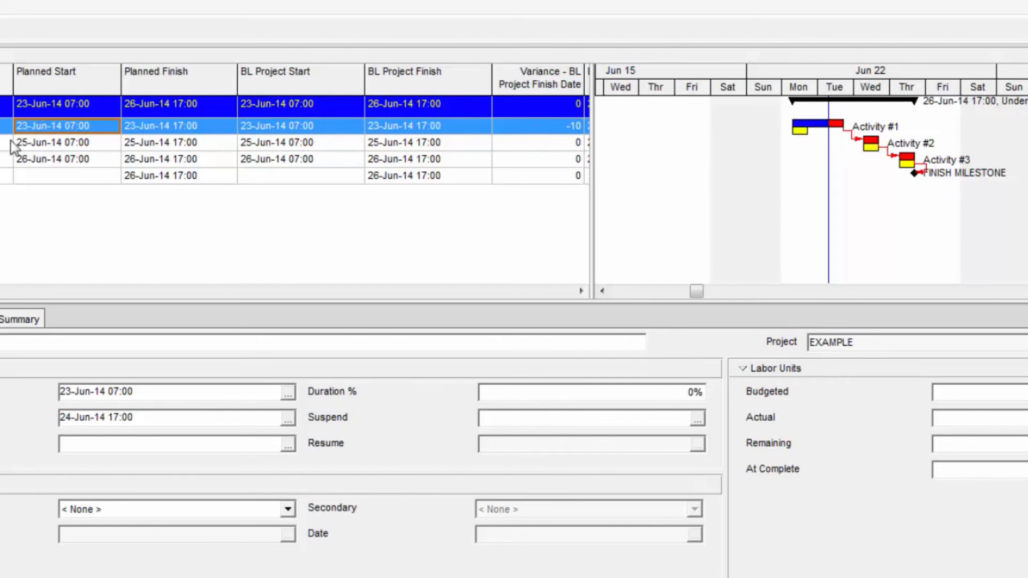
pyautogui.click(160, 130)
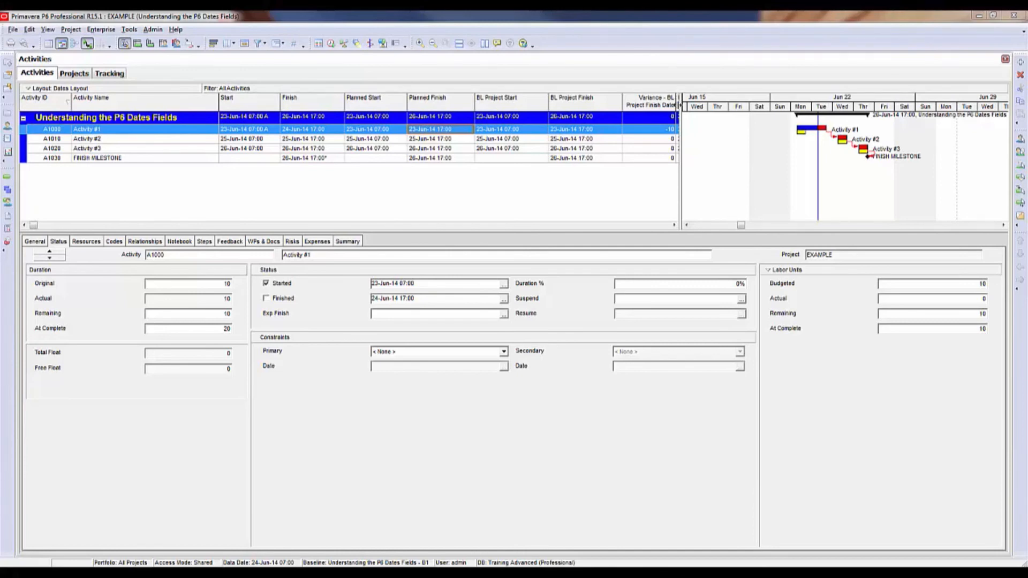
pyautogui.click(664, 139)
pyautogui.click(662, 129)
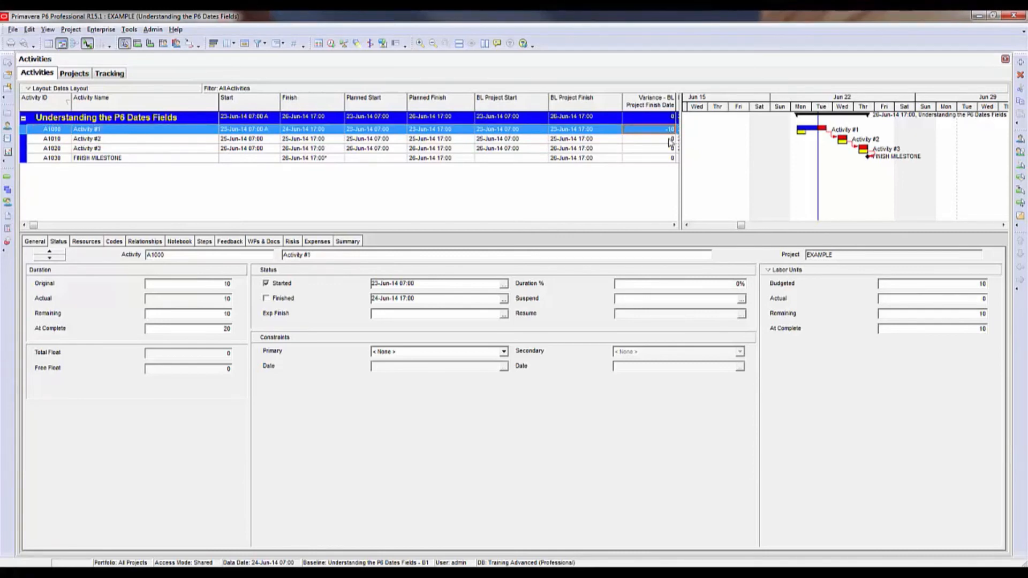
pyautogui.click(667, 138)
pyautogui.click(666, 129)
# Step: Set the earned value calculation in the admin preferences to At Completion values with current dates, and recheck the setting
pyautogui.click(156, 30)
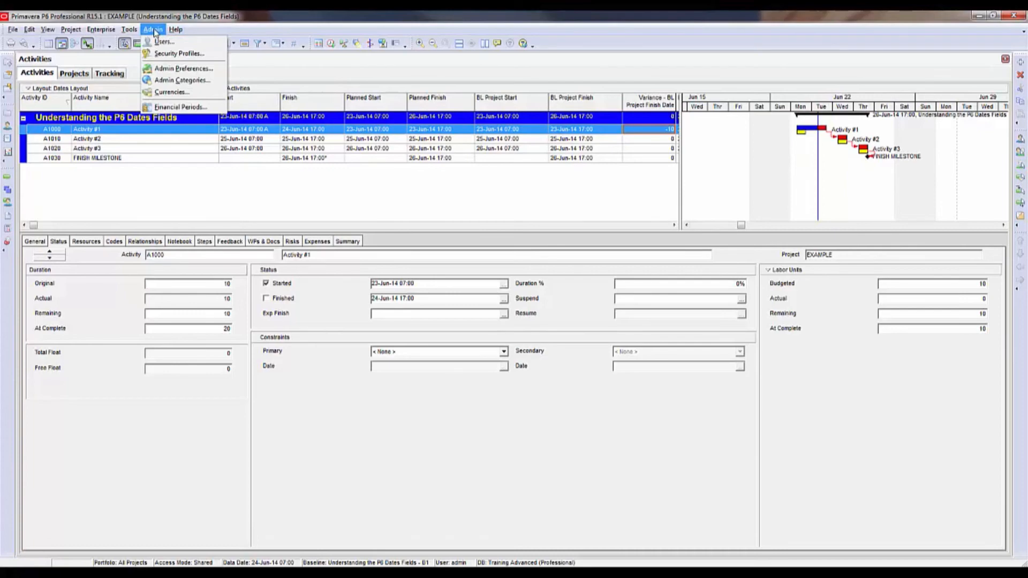
pyautogui.click(182, 68)
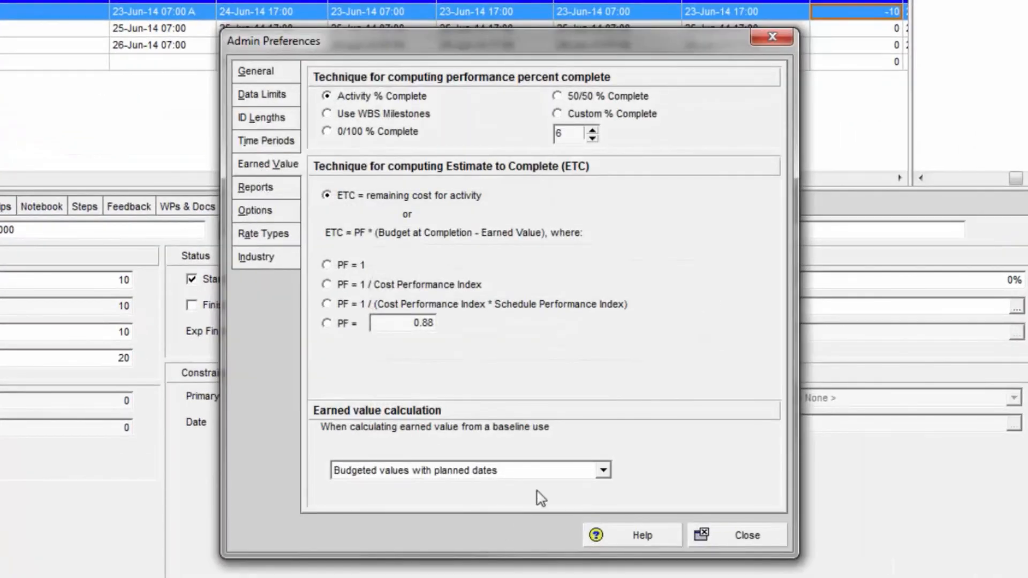
pyautogui.click(603, 470)
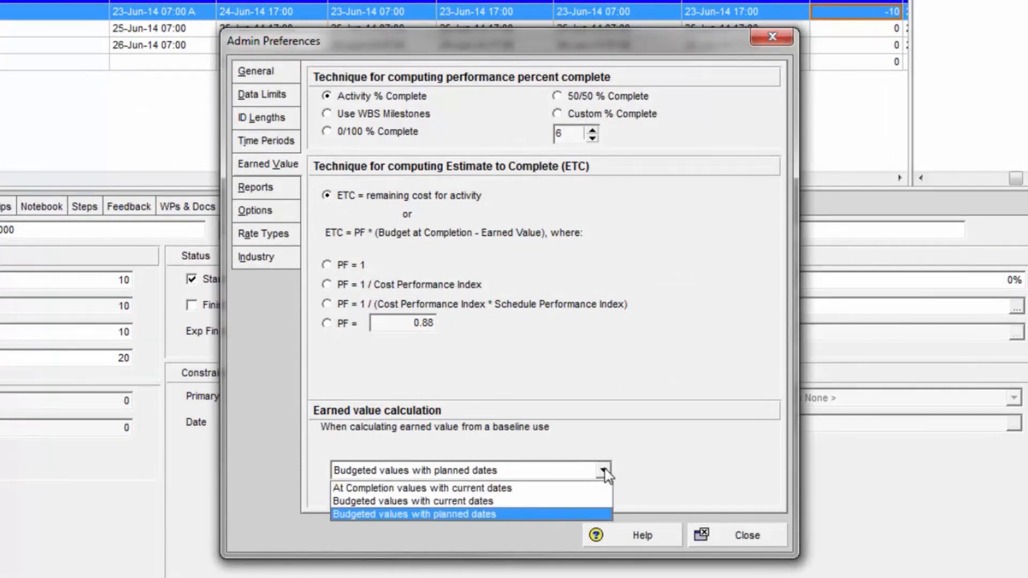
pyautogui.click(482, 486)
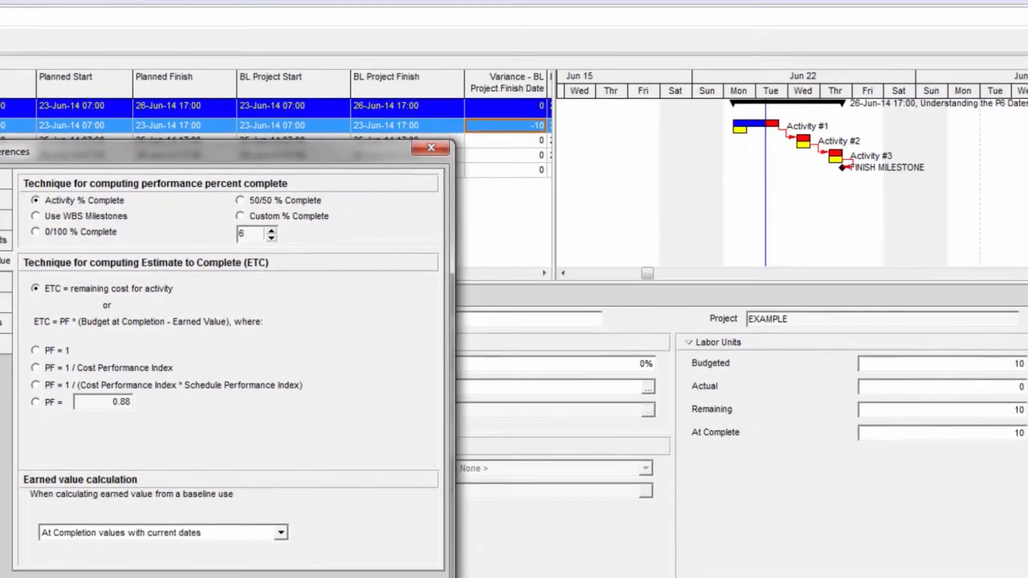
pyautogui.click(431, 148)
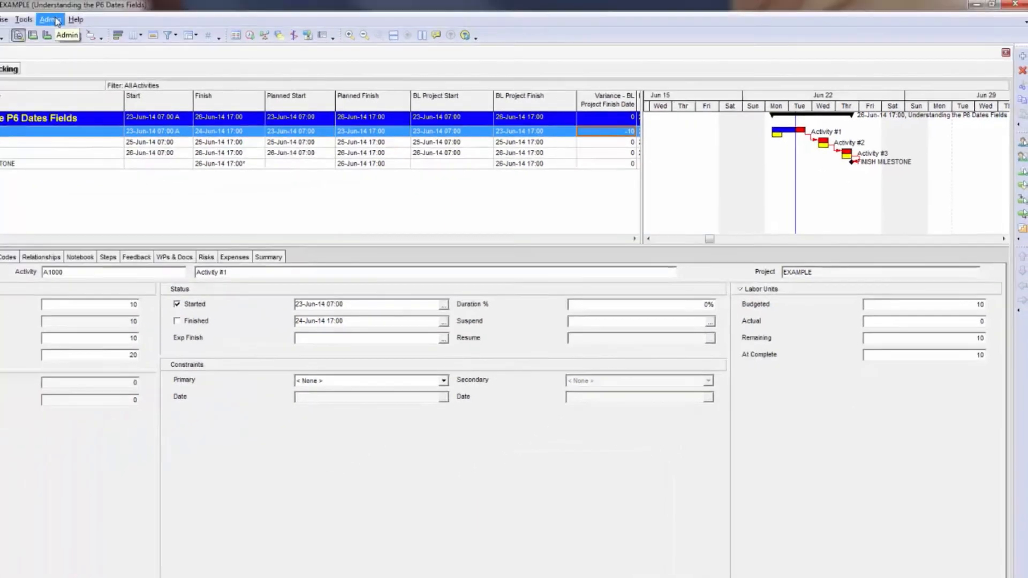
pyautogui.click(152, 29)
pyautogui.click(164, 68)
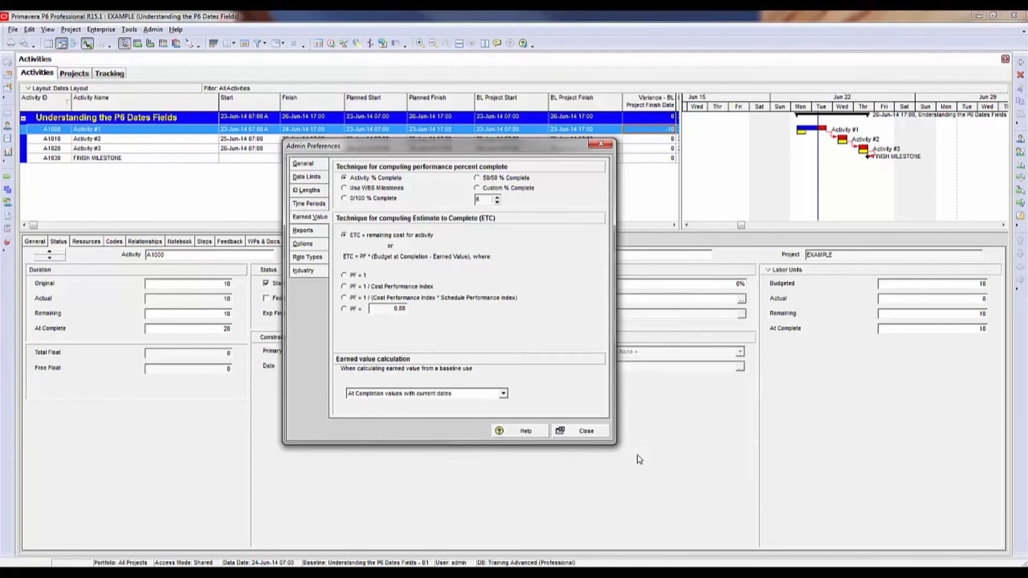
pyautogui.click(586, 430)
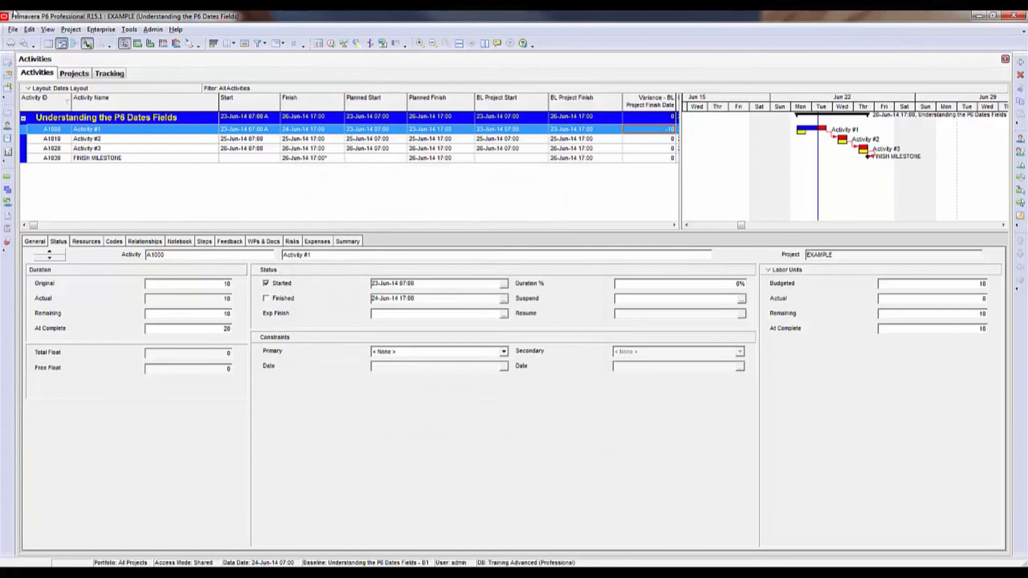
# Step: Rename the existing B1 baseline as Understanding the P6 Dates Fields - OLD
pyautogui.click(101, 29)
pyautogui.moveTo(71, 31)
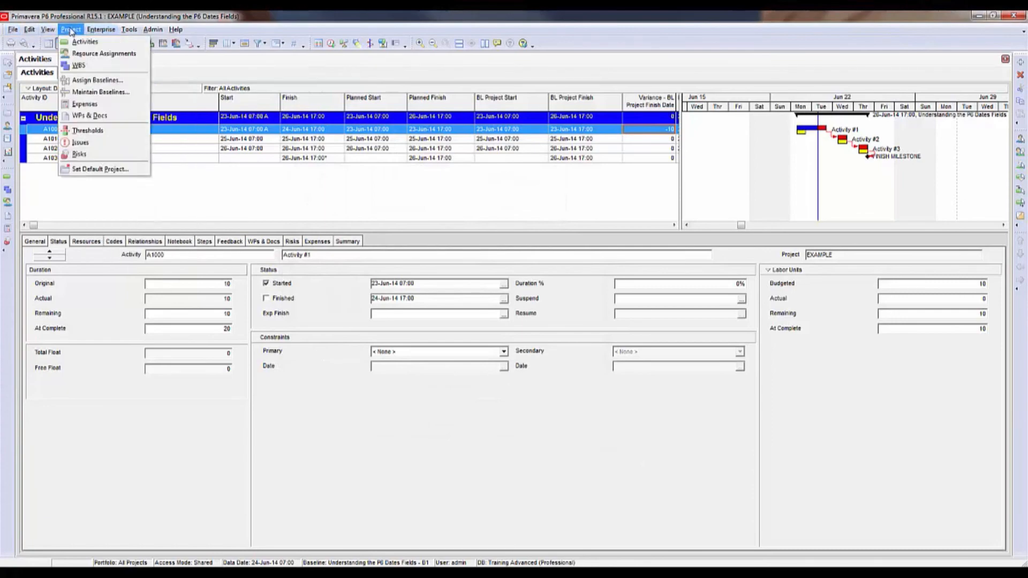
pyautogui.click(94, 92)
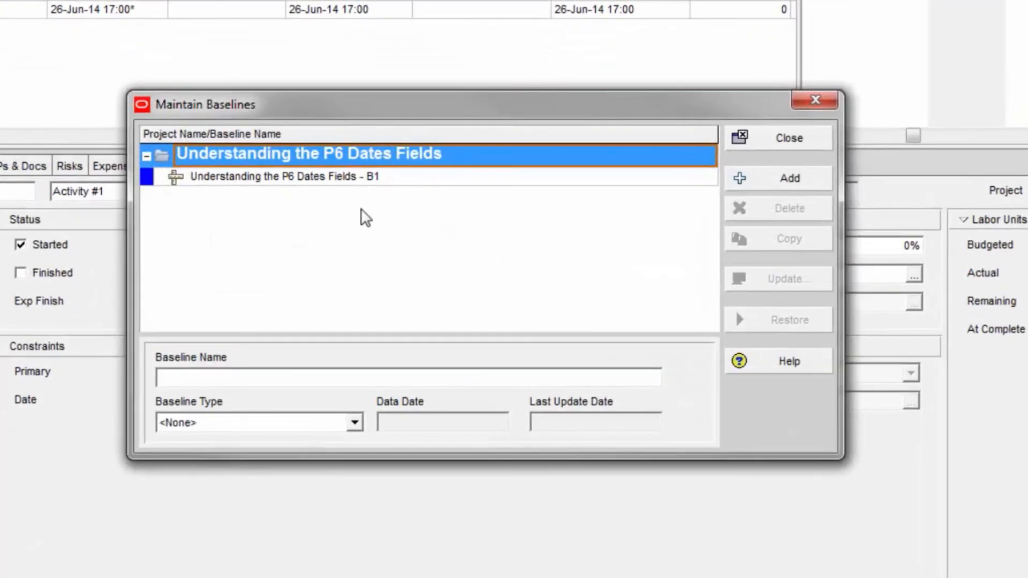
pyautogui.click(348, 192)
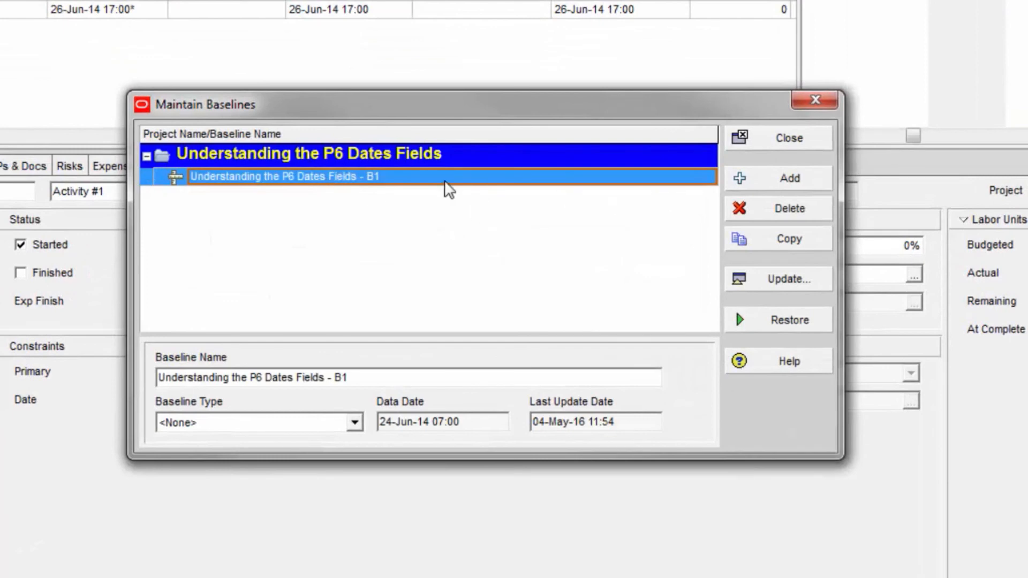
pyautogui.click(390, 178)
pyautogui.click(366, 177)
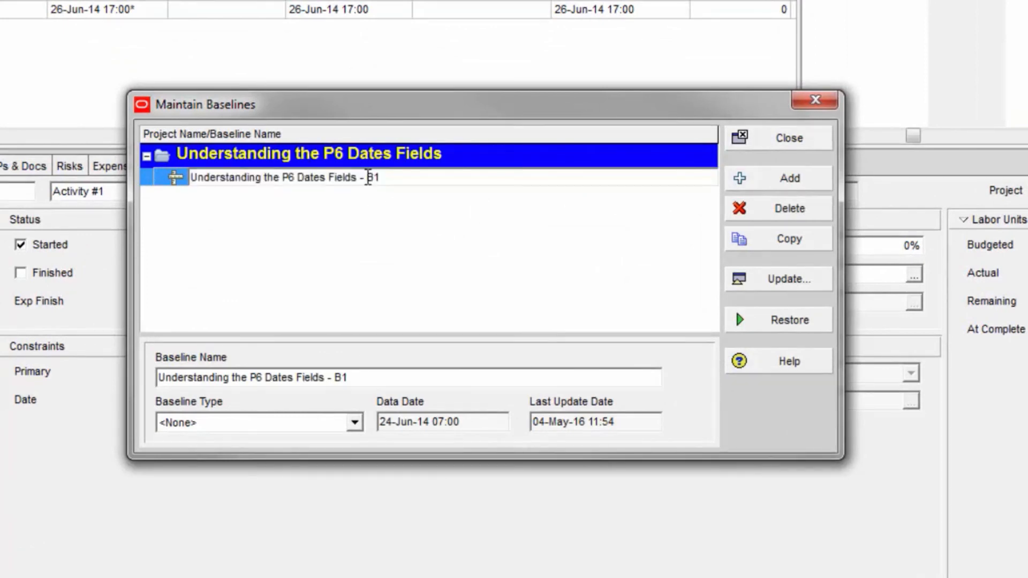
pyautogui.moveTo(366, 177); pyautogui.dragTo(381, 177)
pyautogui.write('OLD')
pyautogui.click(555, 231)
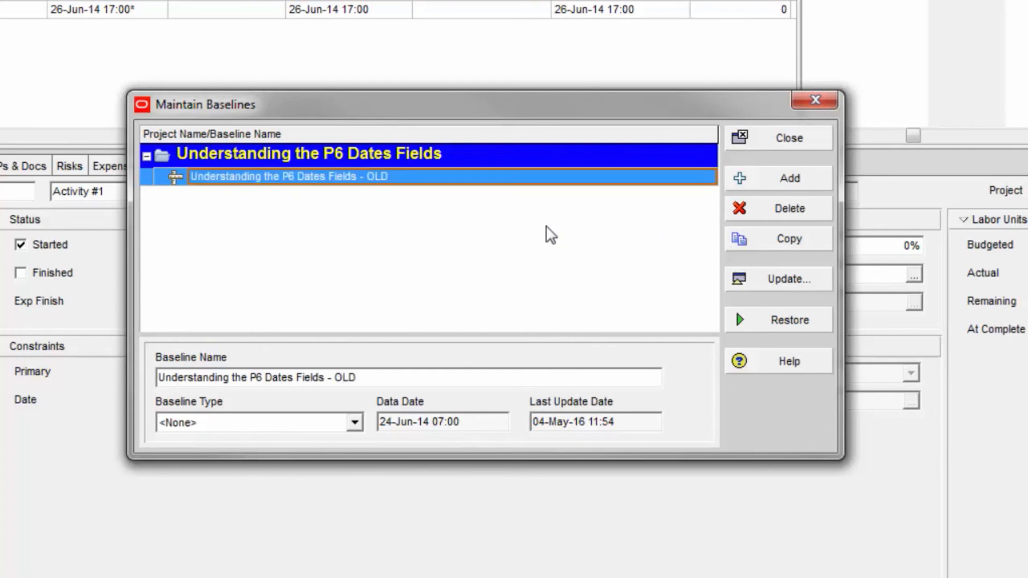
# Step: Save another copy of the current project as a new baseline and finish maintaining baselines
pyautogui.click(796, 183)
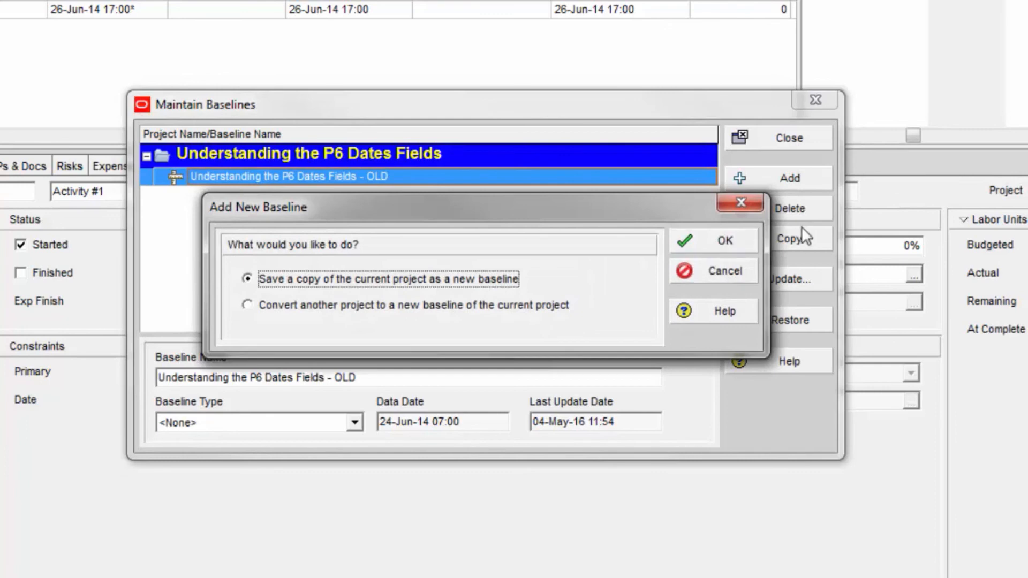
pyautogui.click(724, 241)
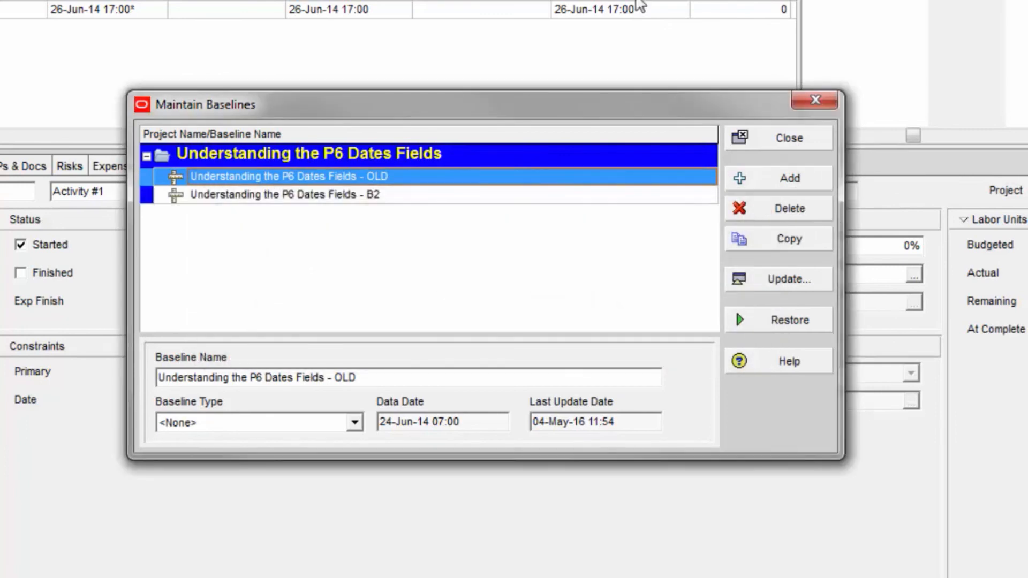
pyautogui.click(402, 200)
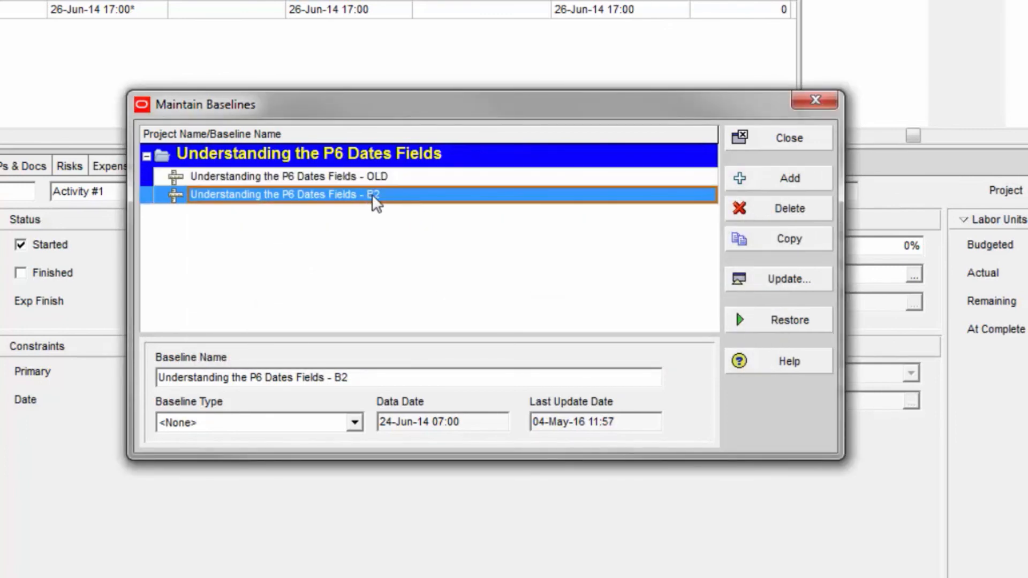
pyautogui.click(801, 138)
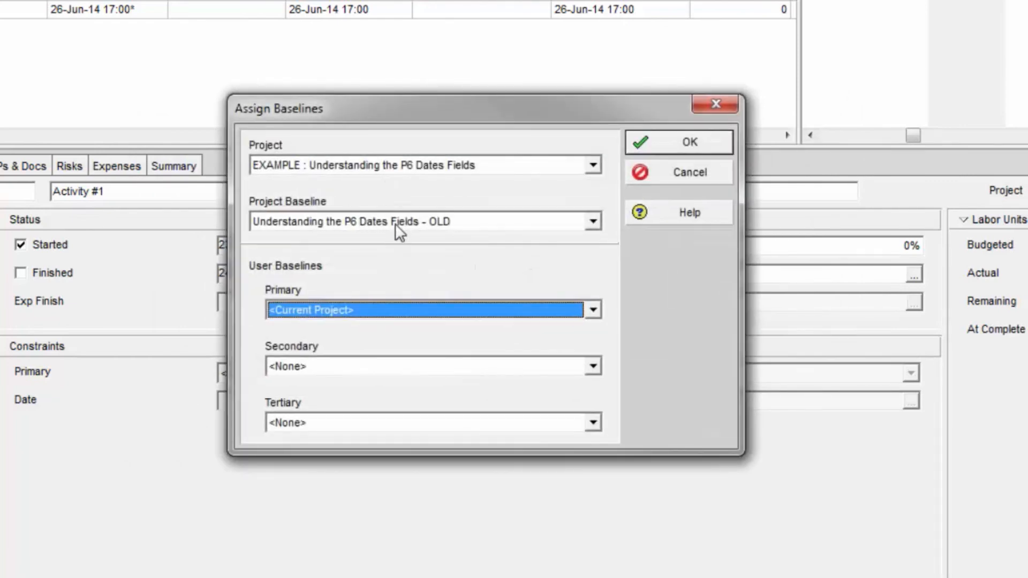
# Step: Assign Understanding the P6 Dates Fields - B2 as the project baseline and compare Activity #1's planned dates with its current and baseline dates
pyautogui.click(392, 220)
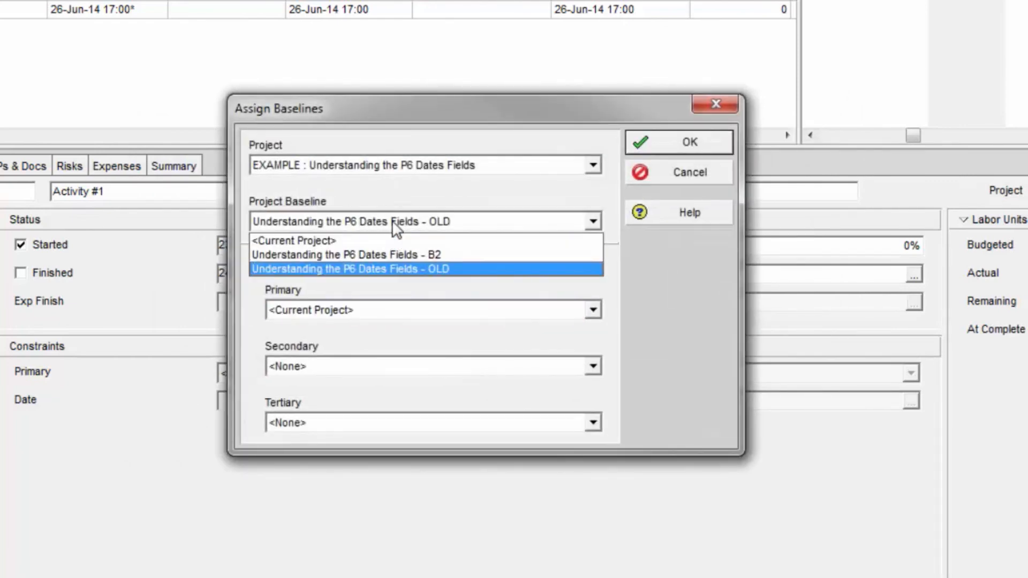
pyautogui.click(438, 255)
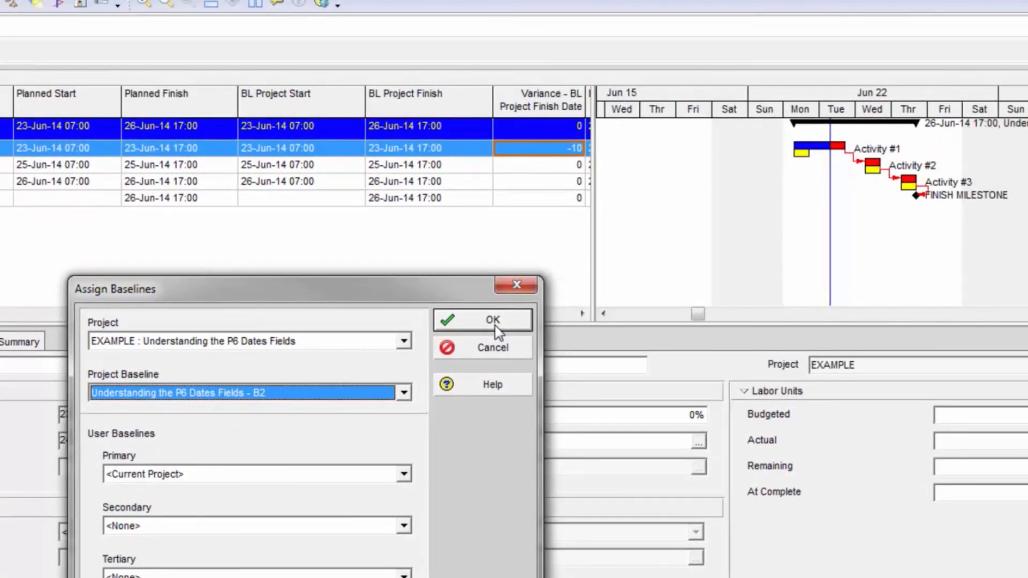
pyautogui.click(493, 321)
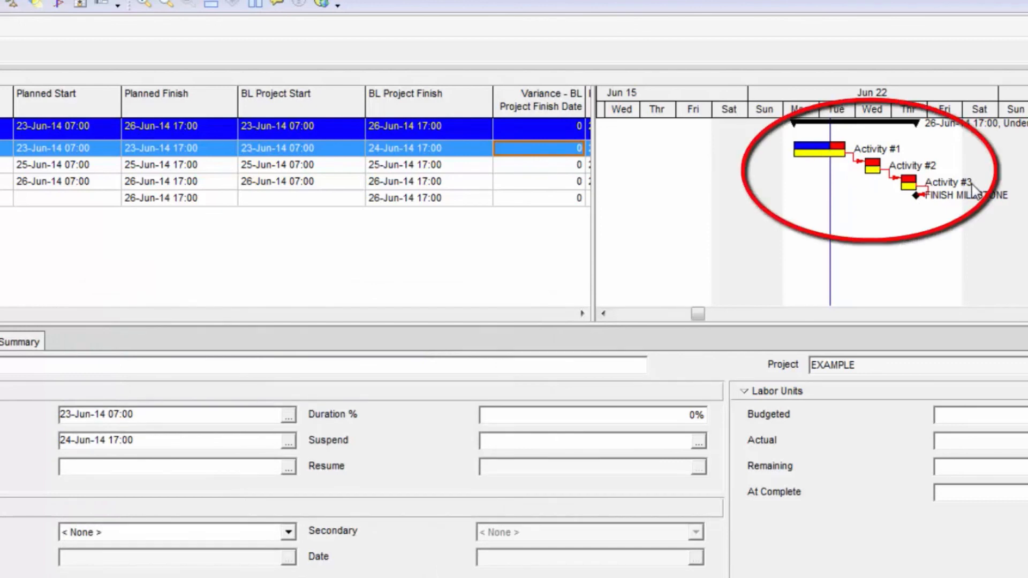
pyautogui.press('Home')
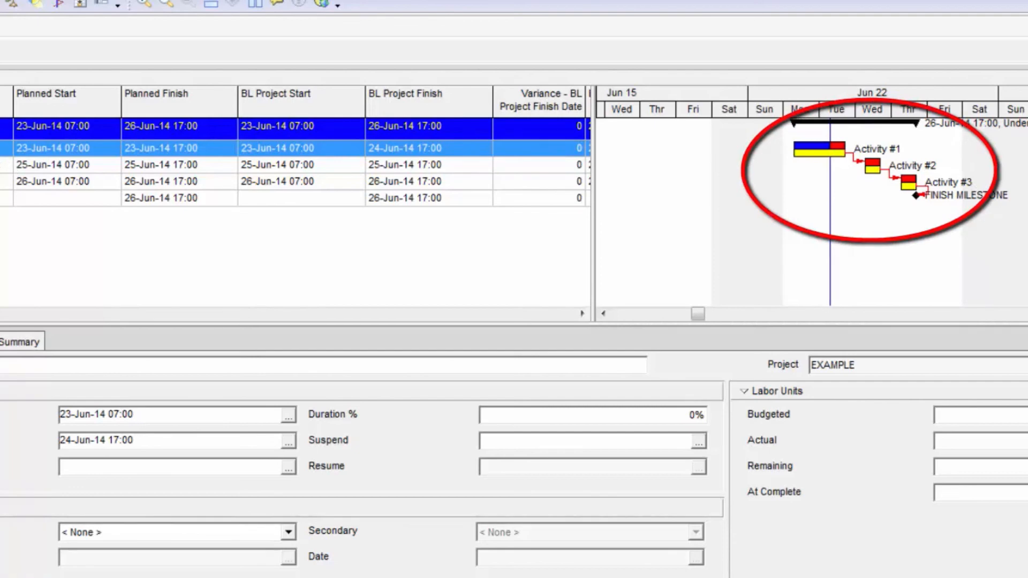
pyautogui.click(174, 150)
pyautogui.click(21, 154)
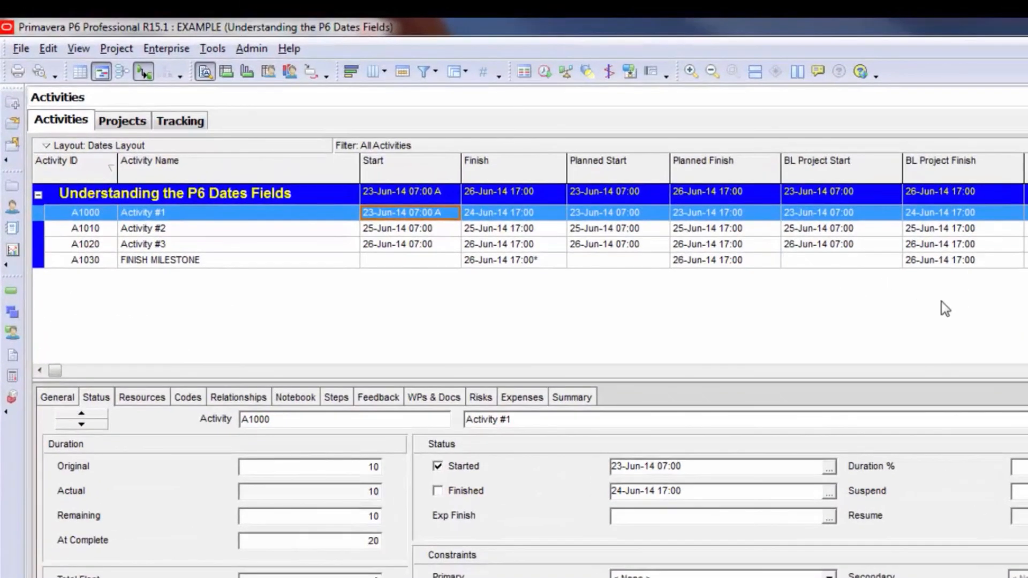
pyautogui.click(653, 197)
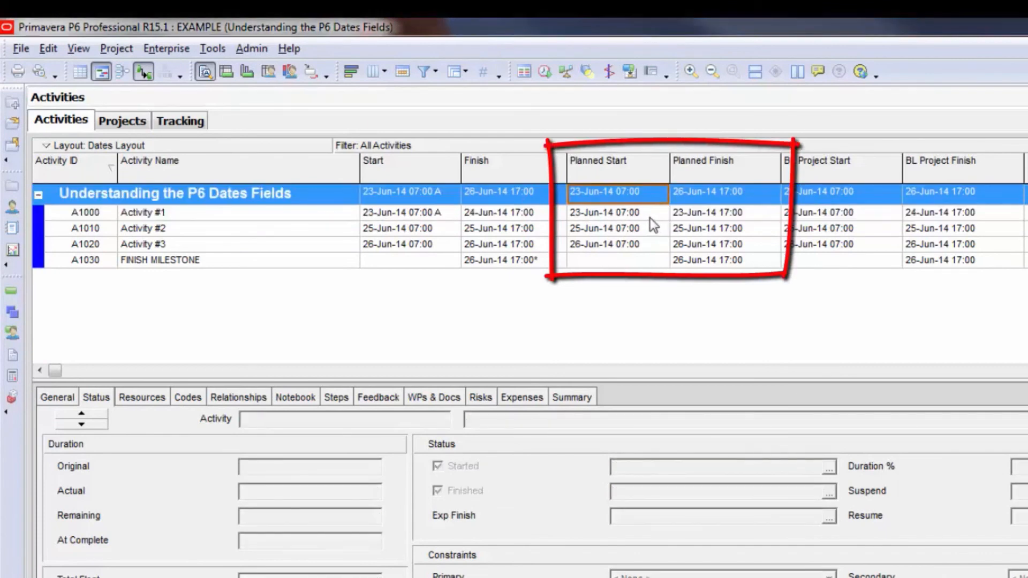
pyautogui.click(650, 217)
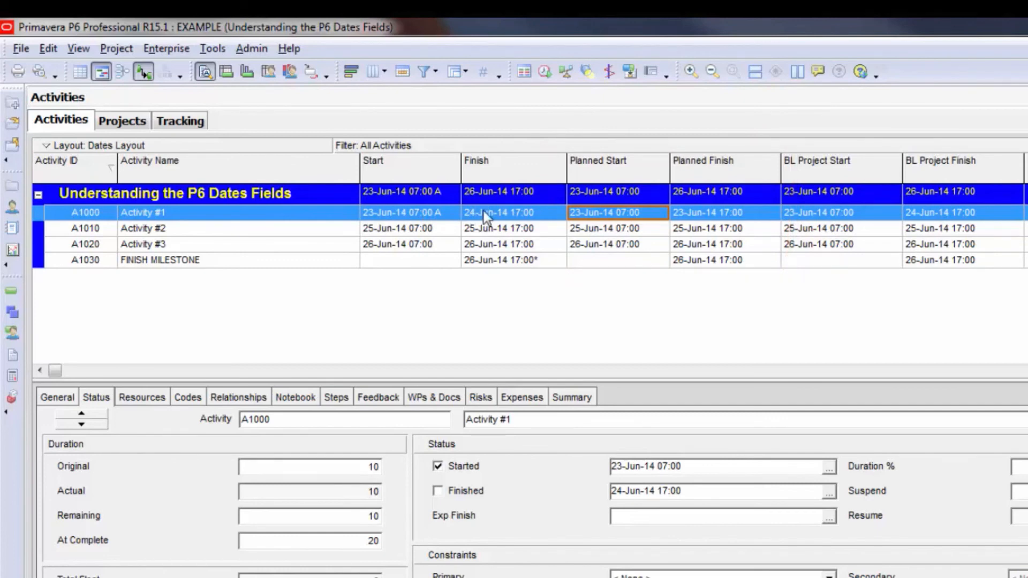
# Step: Mark Activity #2 as started, check its planned start, and return to Activity #1
pyautogui.click(489, 230)
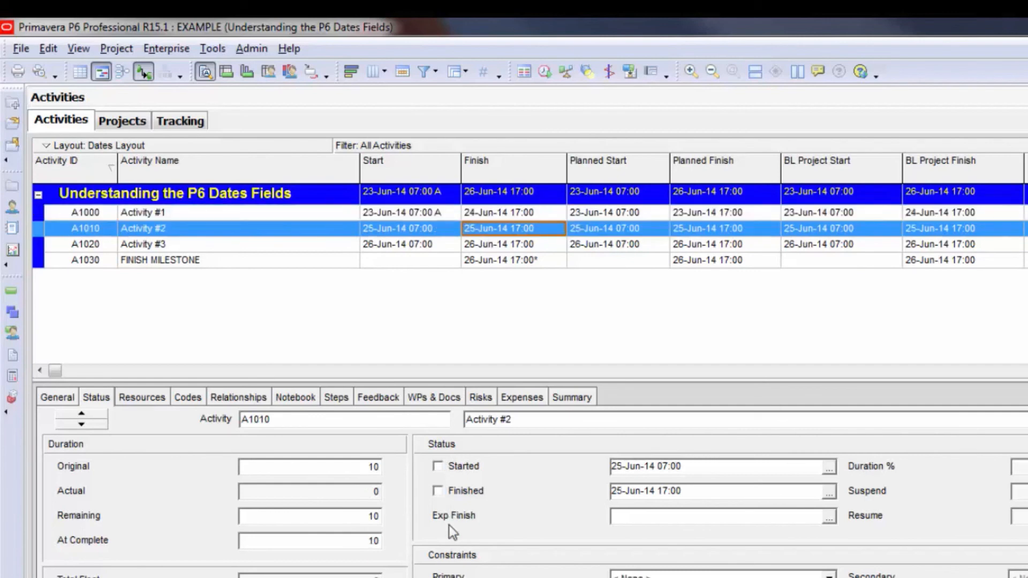
pyautogui.click(445, 468)
pyautogui.click(610, 229)
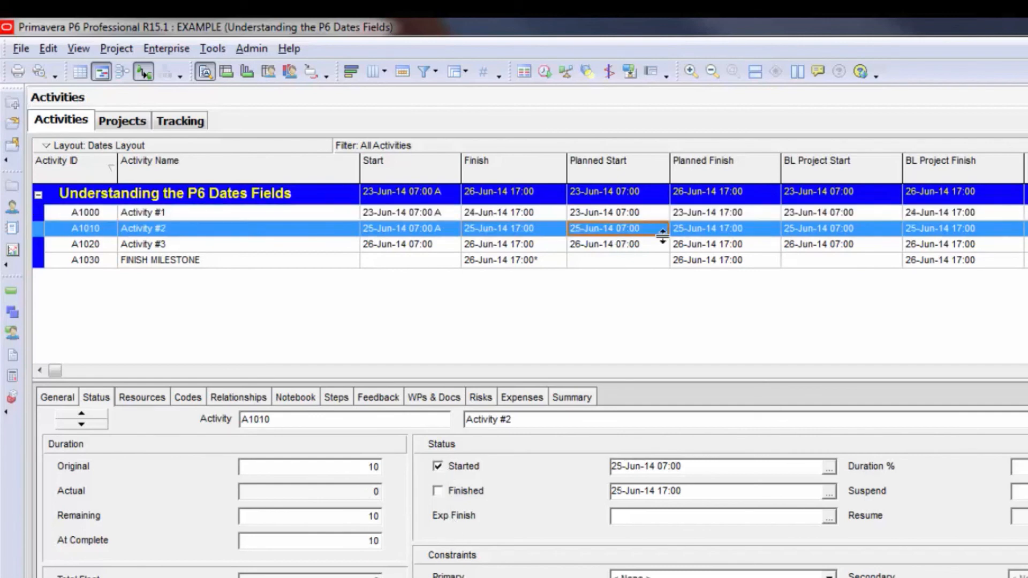
pyautogui.press('Up')
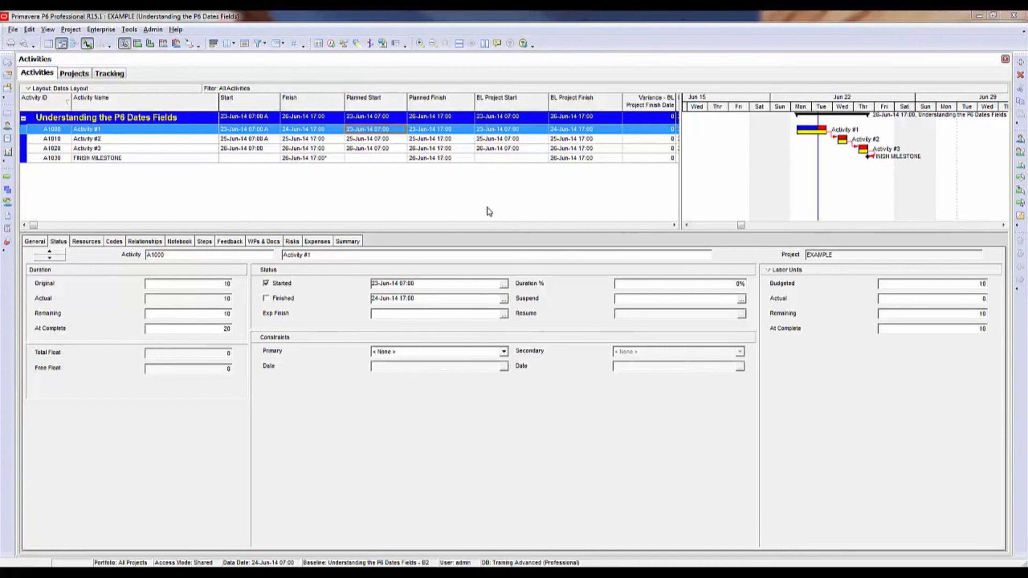
# Step: Set the admin preference for calculating earned value from a baseline to At Completion values with current dates
pyautogui.click(148, 31)
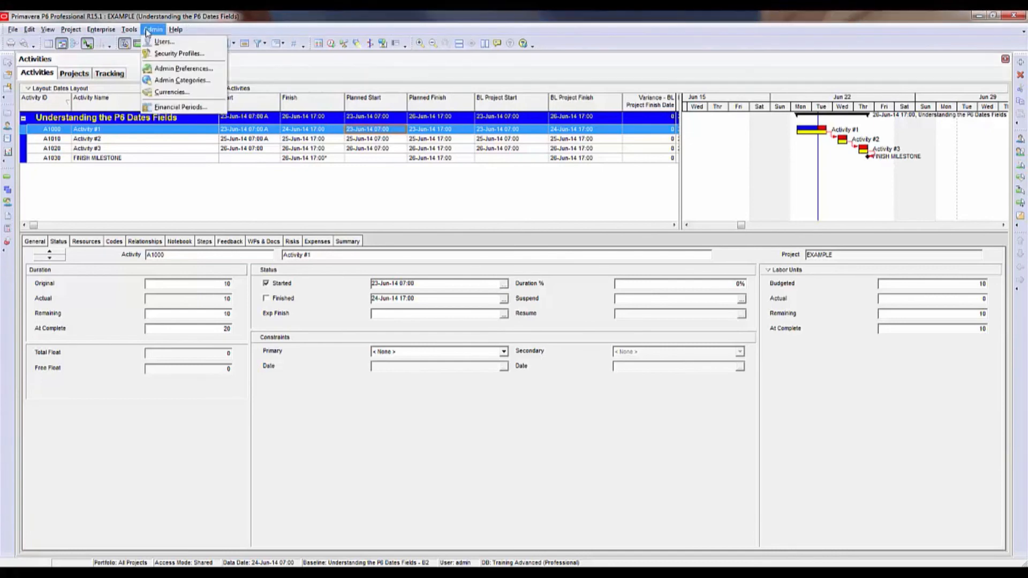
pyautogui.click(177, 69)
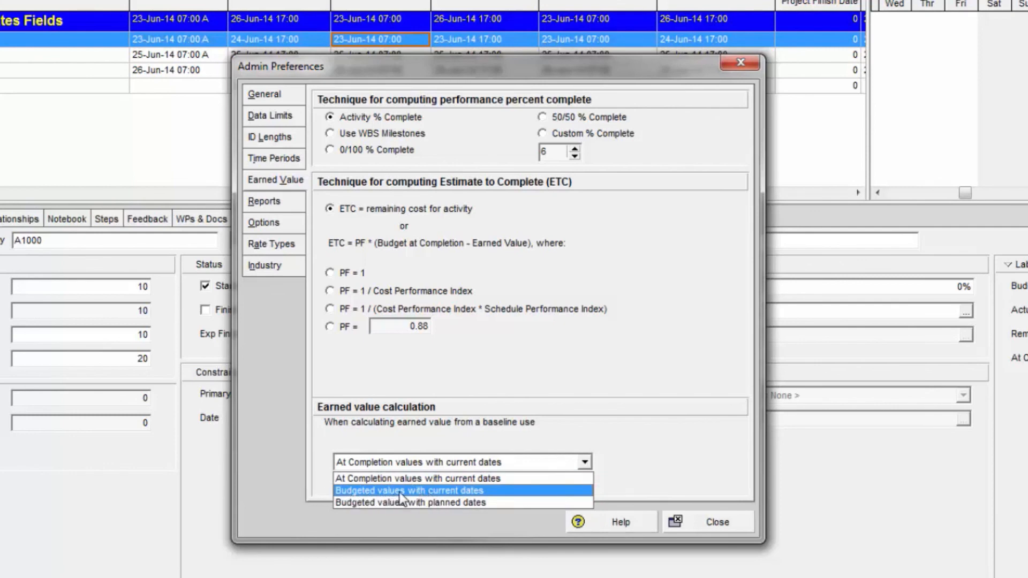
pyautogui.click(371, 478)
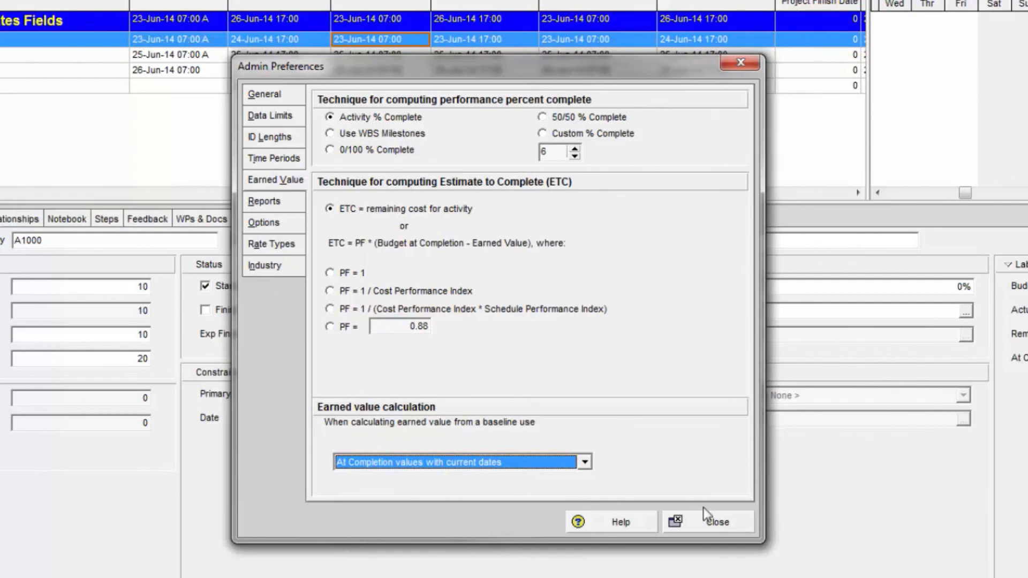
pyautogui.click(714, 522)
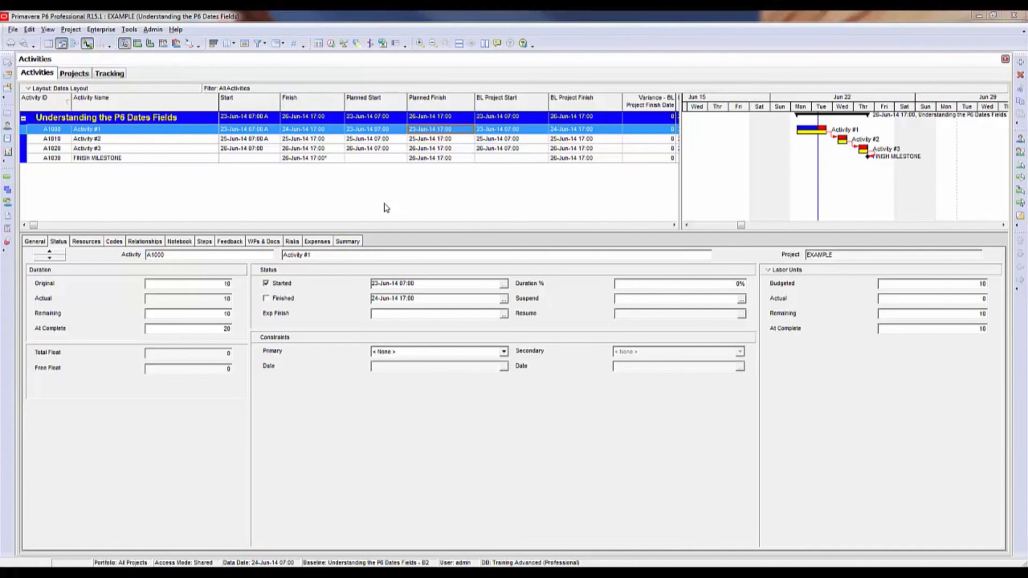
# Step: Compare the planned dates with the baseline project dates on the project summary row and the individual activities
pyautogui.click(375, 118)
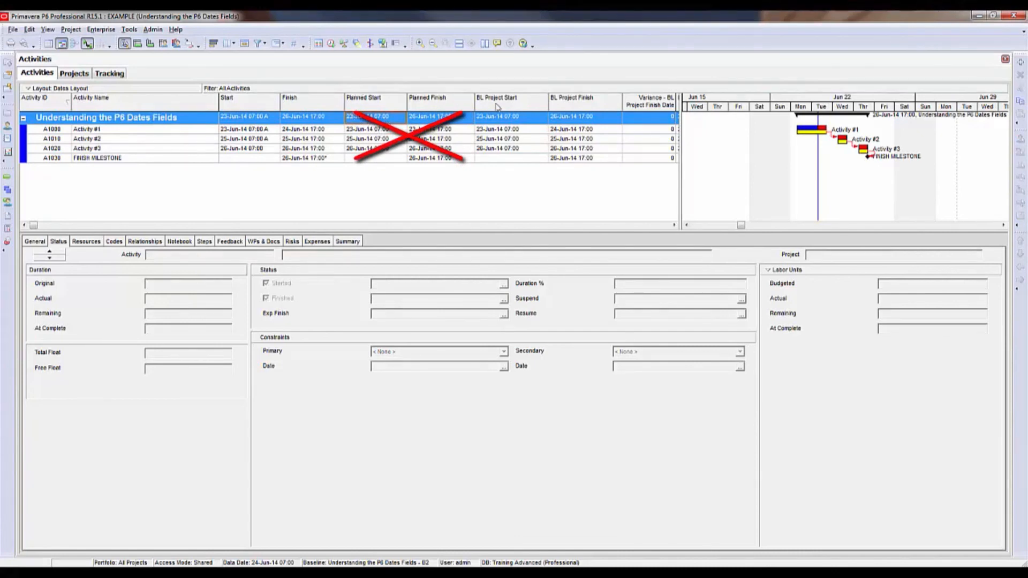
pyautogui.click(491, 118)
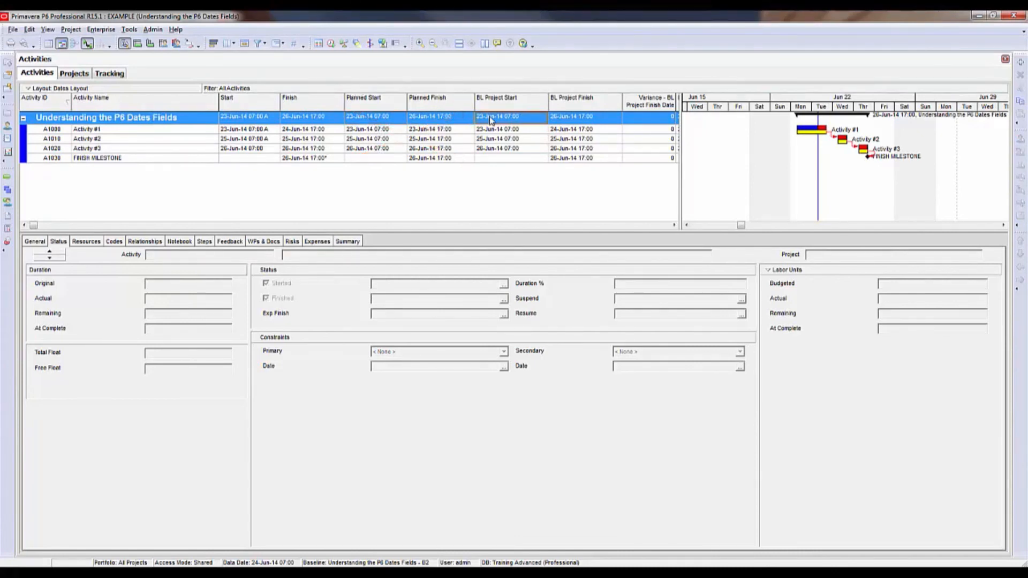
pyautogui.click(573, 119)
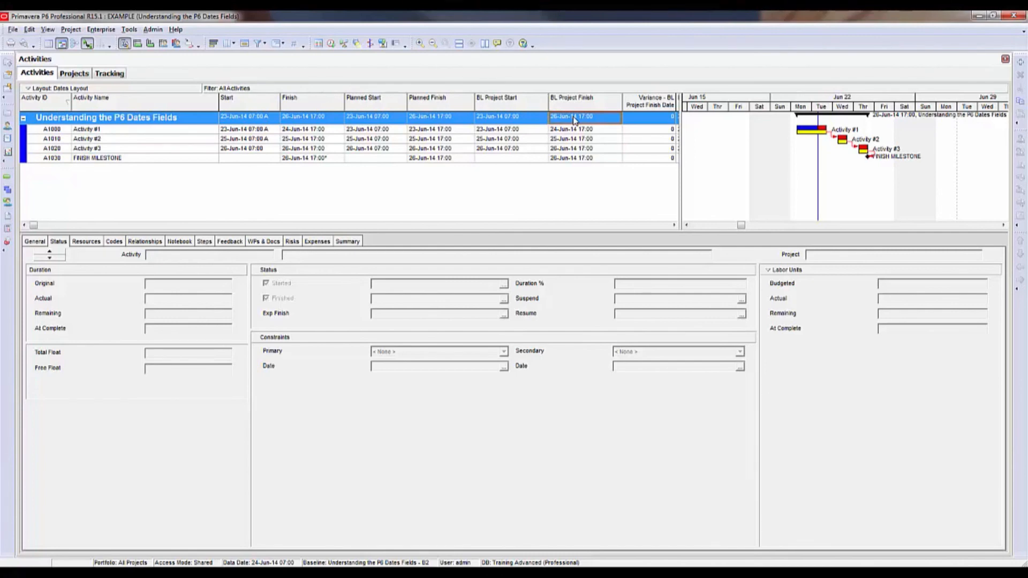
pyautogui.click(376, 119)
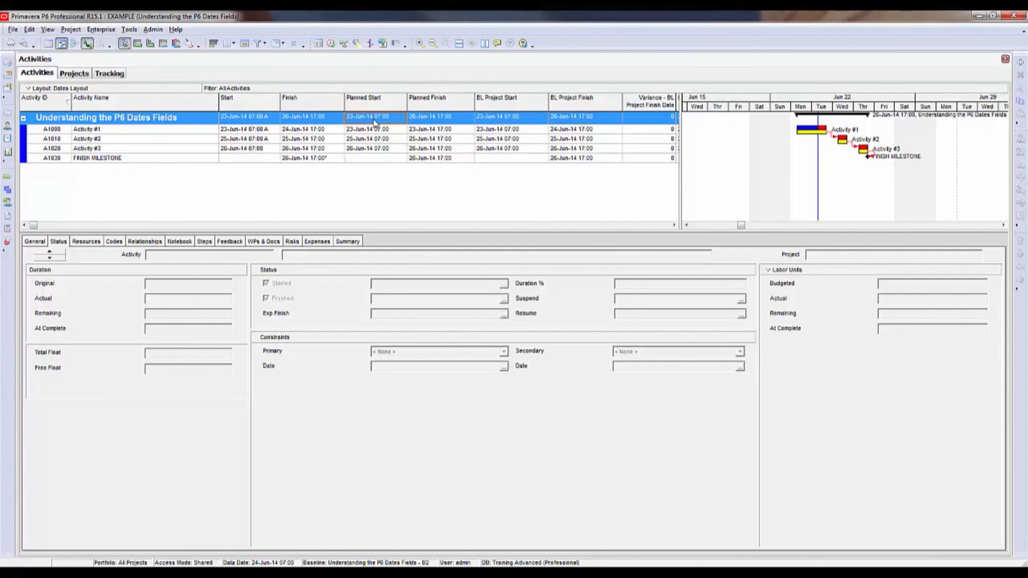
pyautogui.click(447, 119)
pyautogui.press('Down')
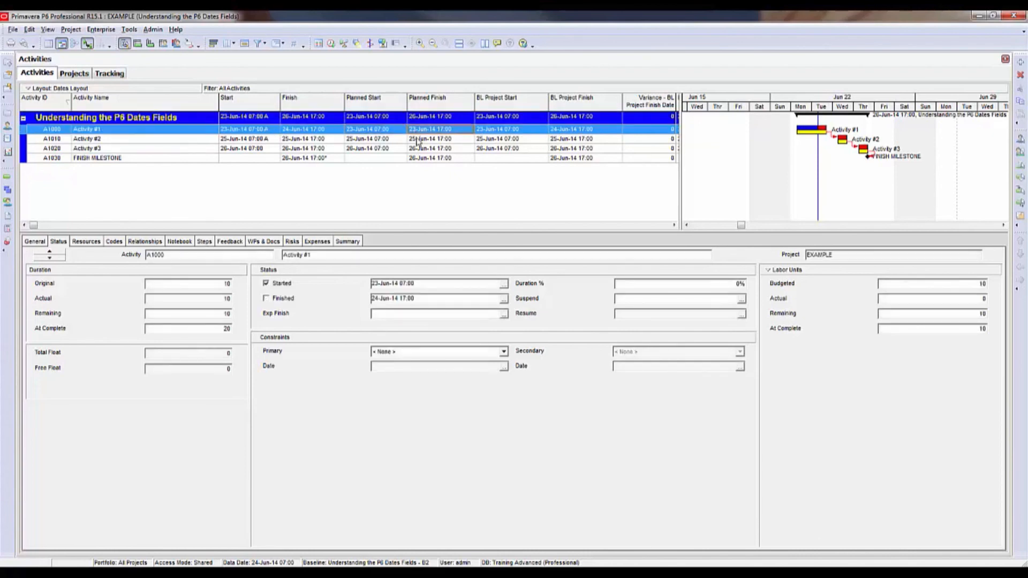
pyautogui.click(418, 141)
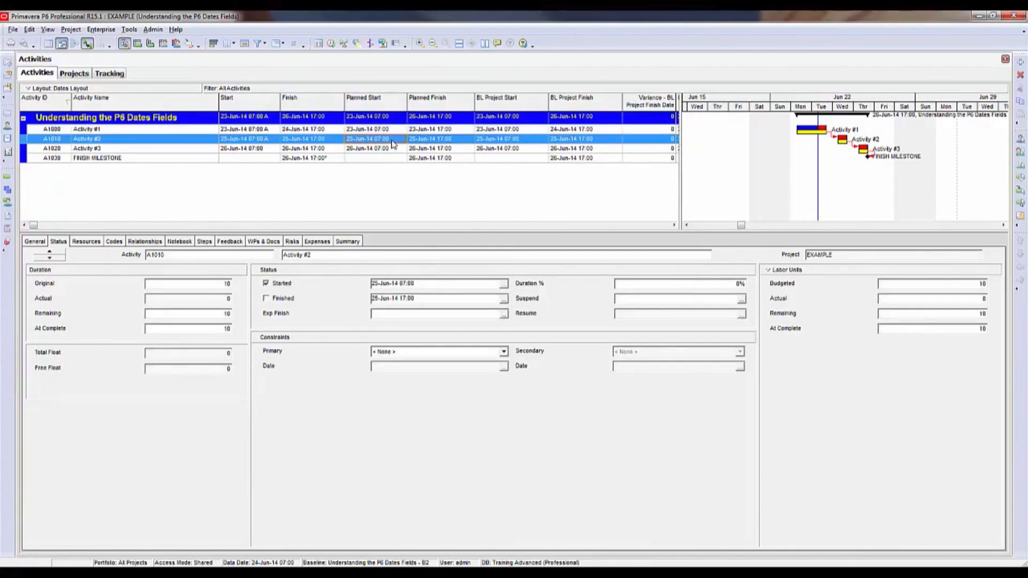
pyautogui.click(393, 150)
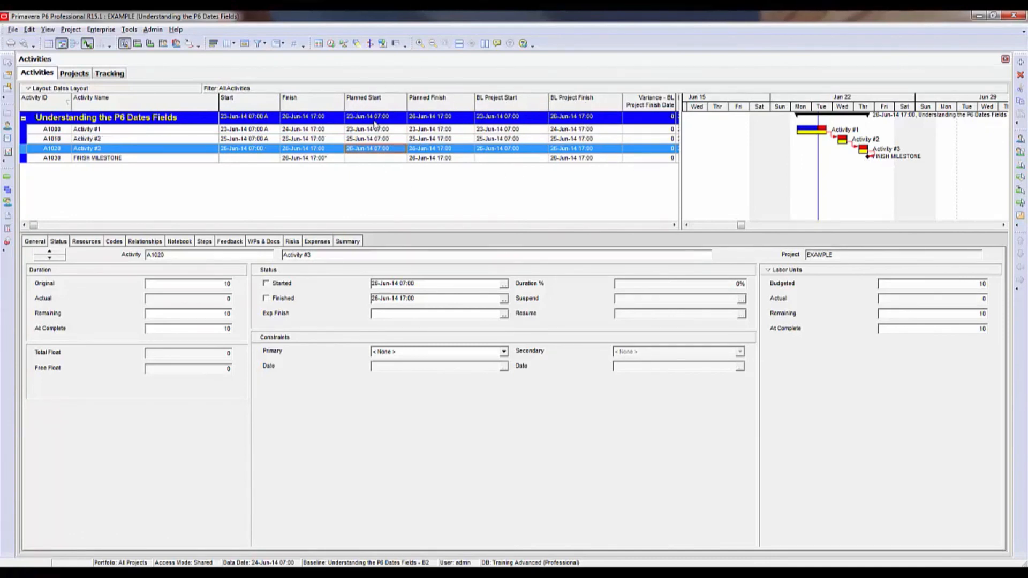
pyautogui.click(431, 117)
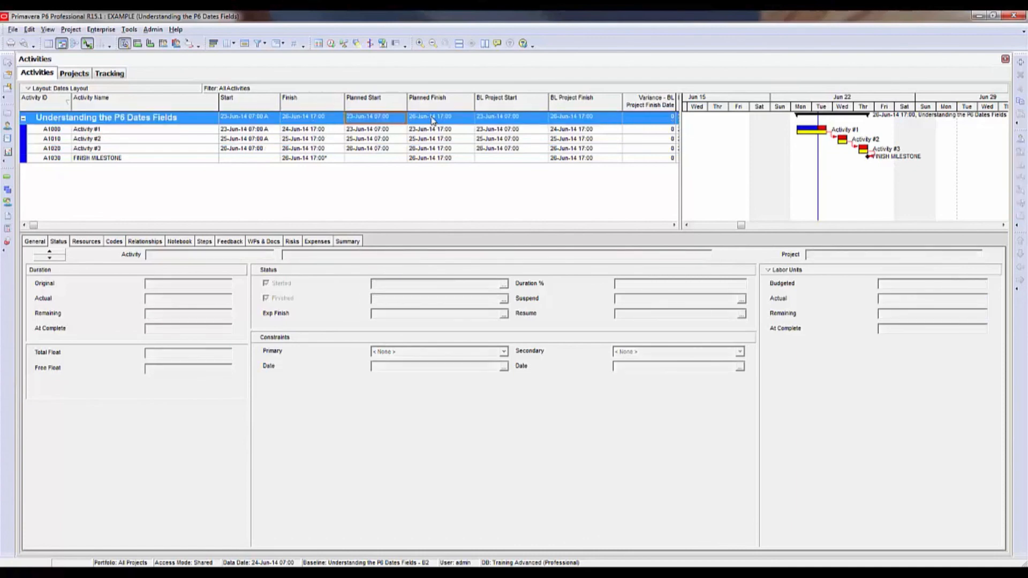
pyautogui.click(391, 118)
pyautogui.click(390, 130)
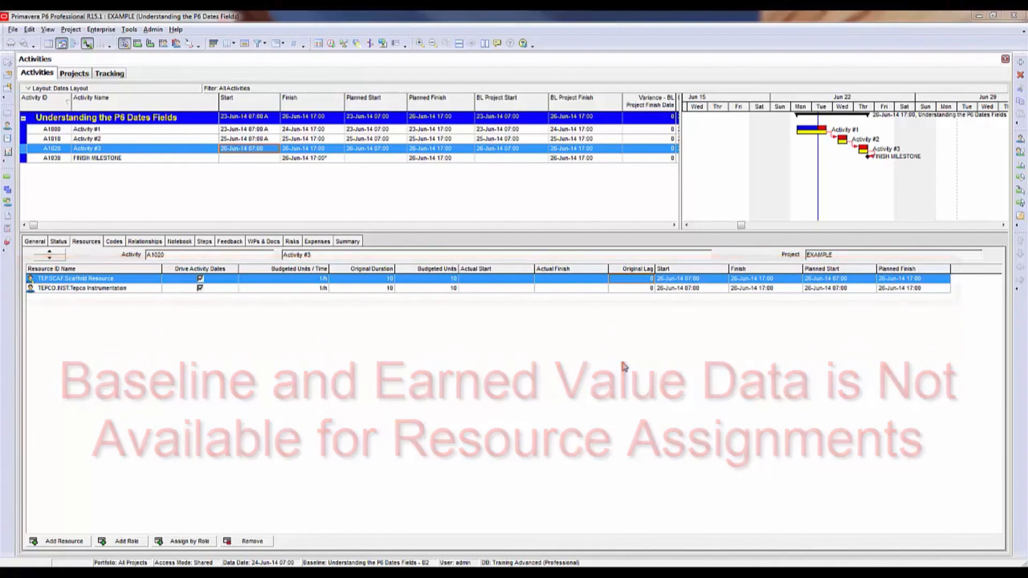
# Step: Examine which date columns are available for Activity #3's resource assignments, leaving the column selection unchanged
pyautogui.click(378, 150)
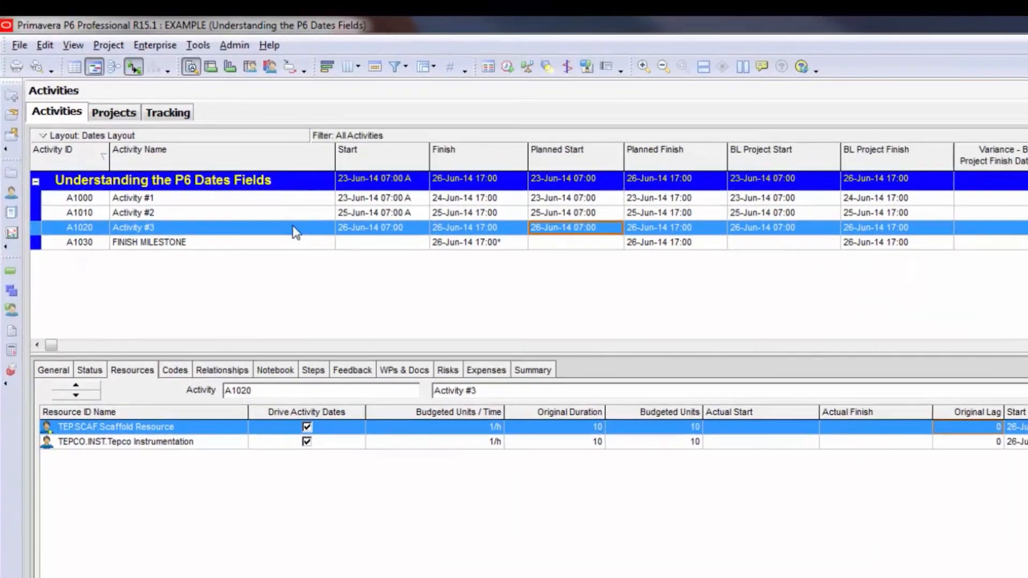
pyautogui.click(293, 228)
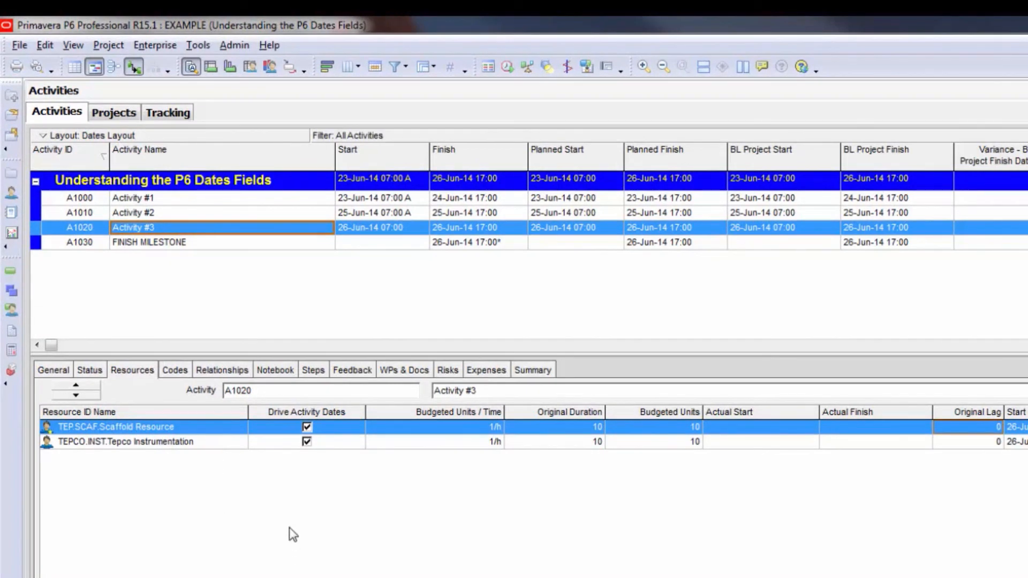
pyautogui.rightClick(321, 513)
pyautogui.click(356, 521)
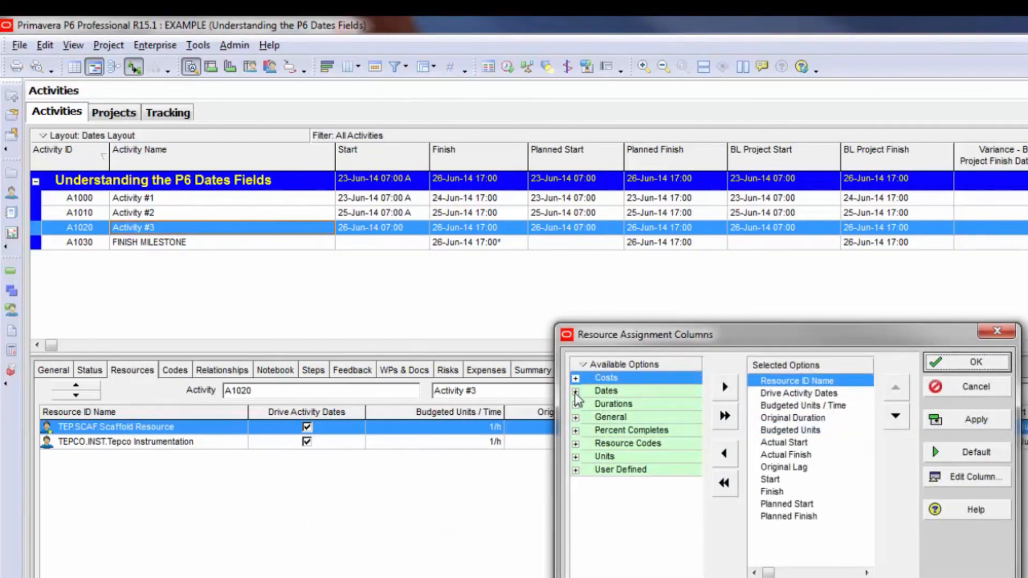
pyautogui.click(575, 391)
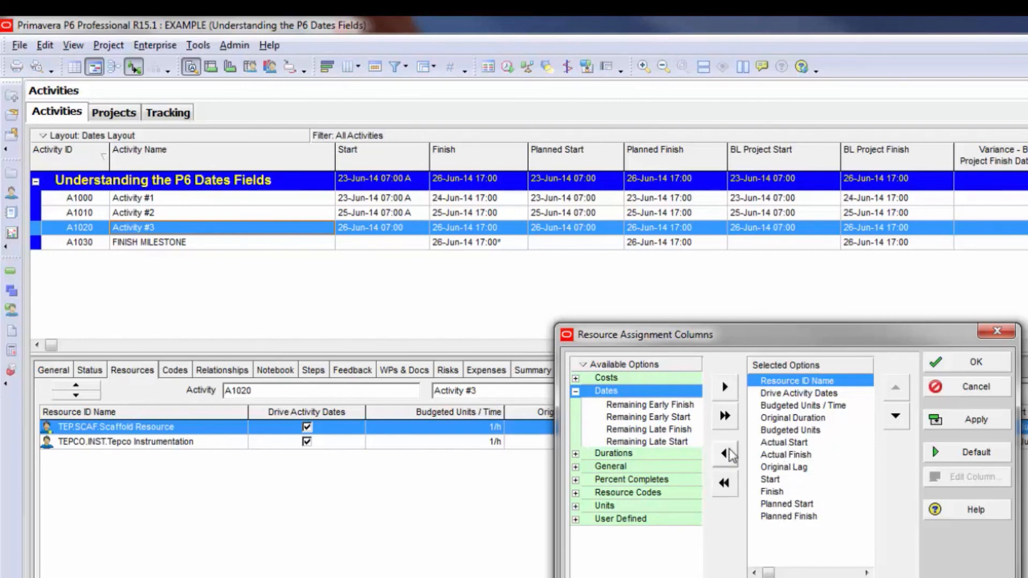
pyautogui.click(964, 387)
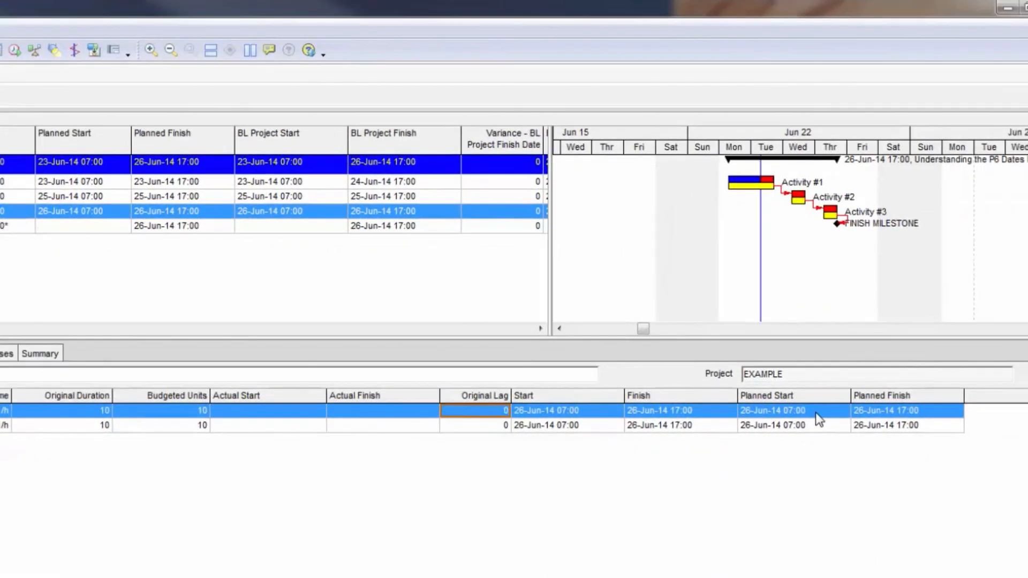
# Step: Turn Drive Activity Dates back on for both resources assigned to Activity #3
pyautogui.click(814, 412)
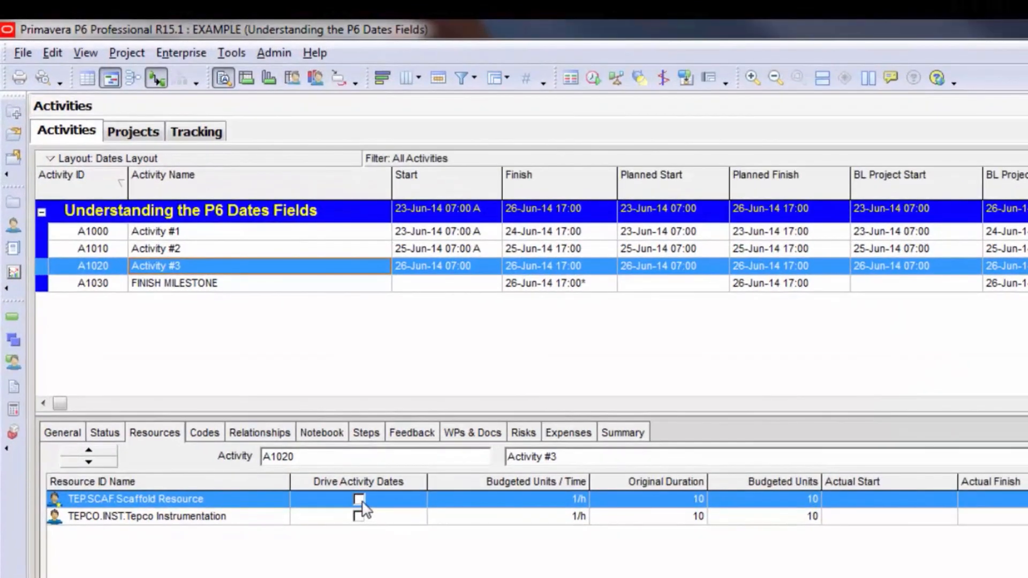
pyautogui.click(327, 456)
pyautogui.click(358, 516)
pyautogui.click(359, 516)
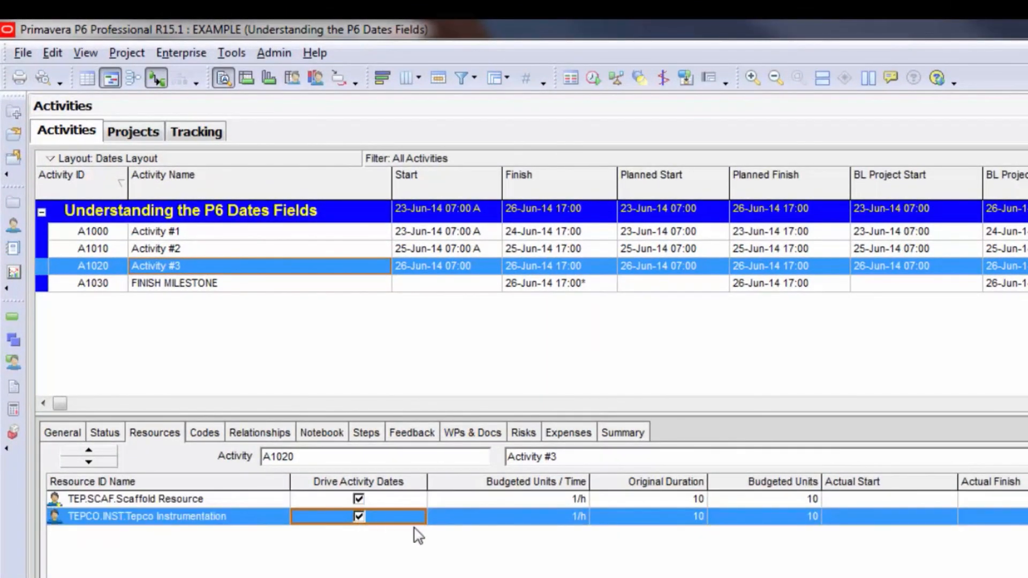
pyautogui.click(458, 500)
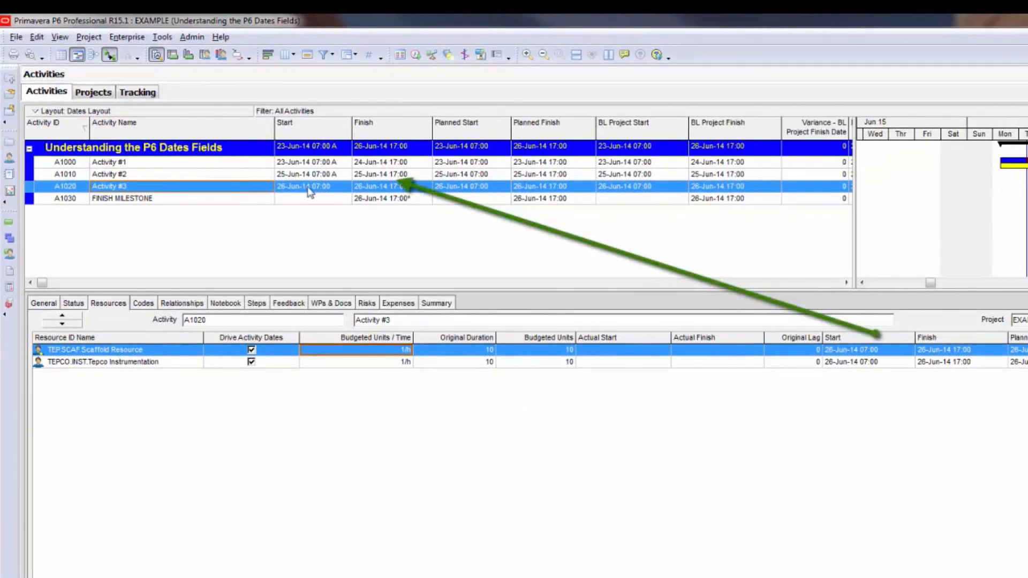
# Step: Turn Drive Activity Dates off for the Scaffold Resource and Tepco Instrumentation assignments of Activity #3
pyautogui.click(252, 352)
pyautogui.click(251, 351)
pyautogui.click(251, 362)
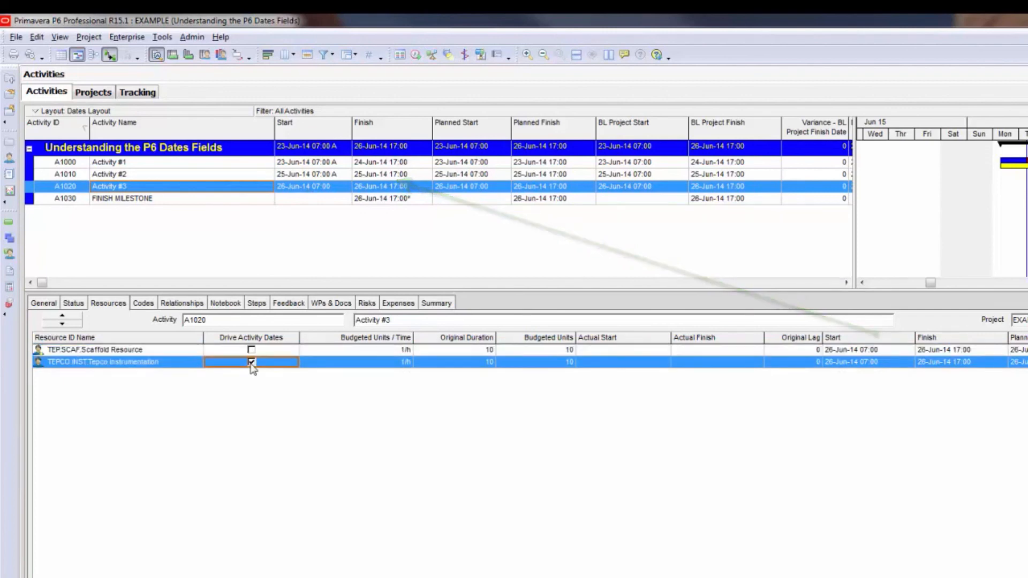
# Step: Pick 27-Jun-14 07:00 as the start of Activity #3's Scaffold Resource assignment
pyautogui.click(899, 351)
pyautogui.click(908, 350)
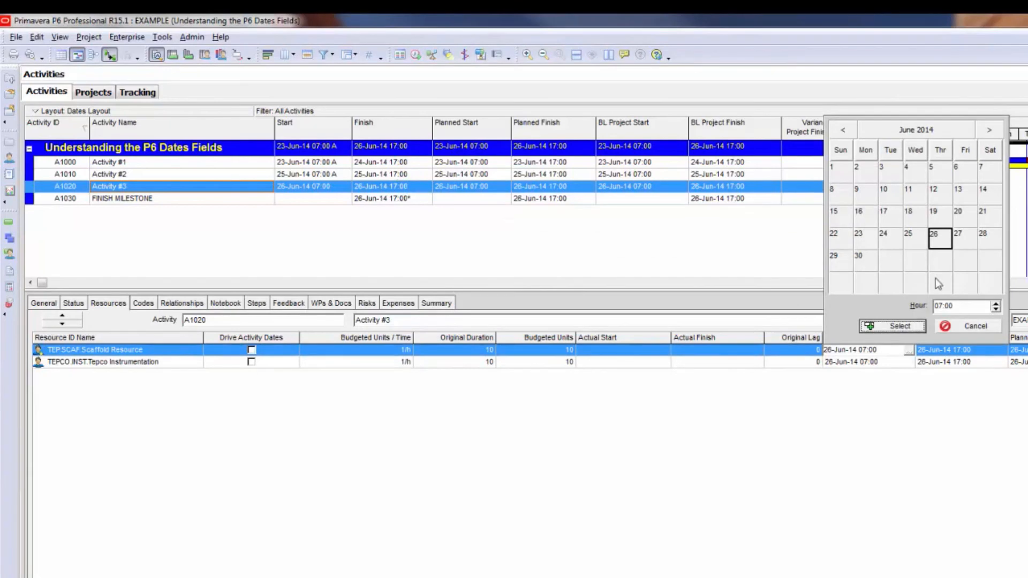
pyautogui.click(962, 241)
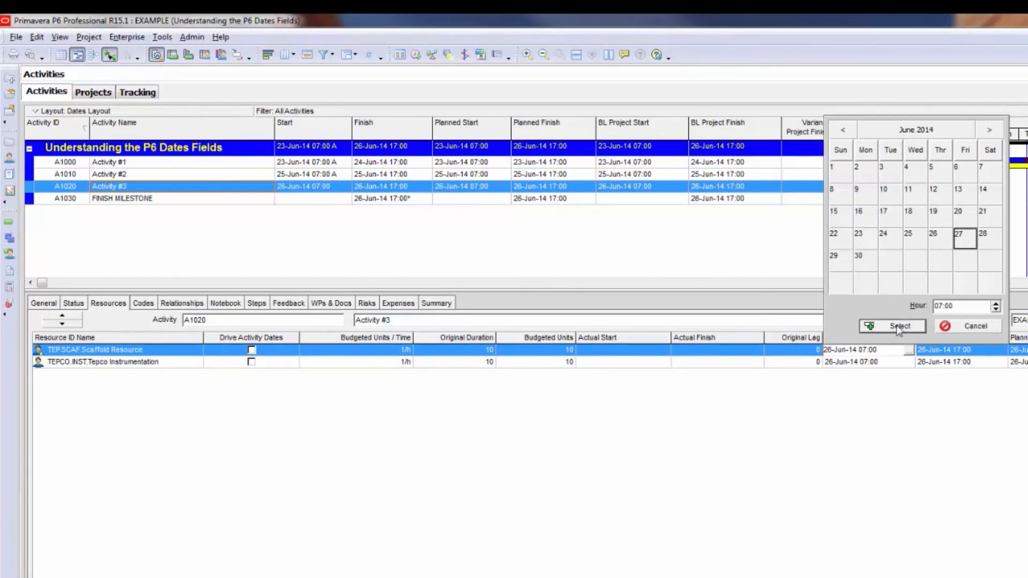
pyautogui.click(895, 324)
# Step: Set the Tepco Instrumentation assignment's start to 30-Jun-14 07:00 and check Activity #3's own start date
pyautogui.click(883, 366)
pyautogui.click(884, 367)
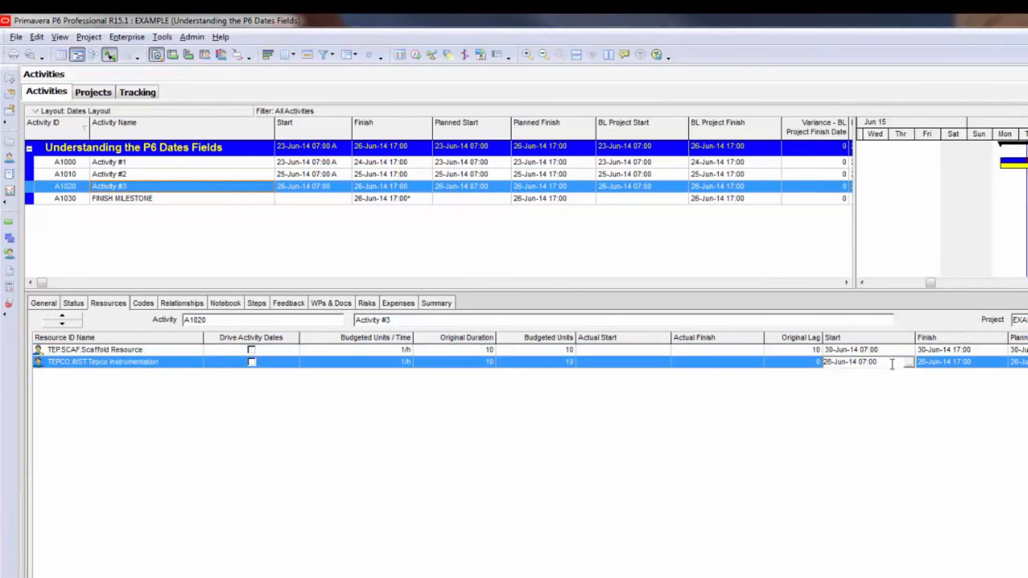
pyautogui.click(909, 363)
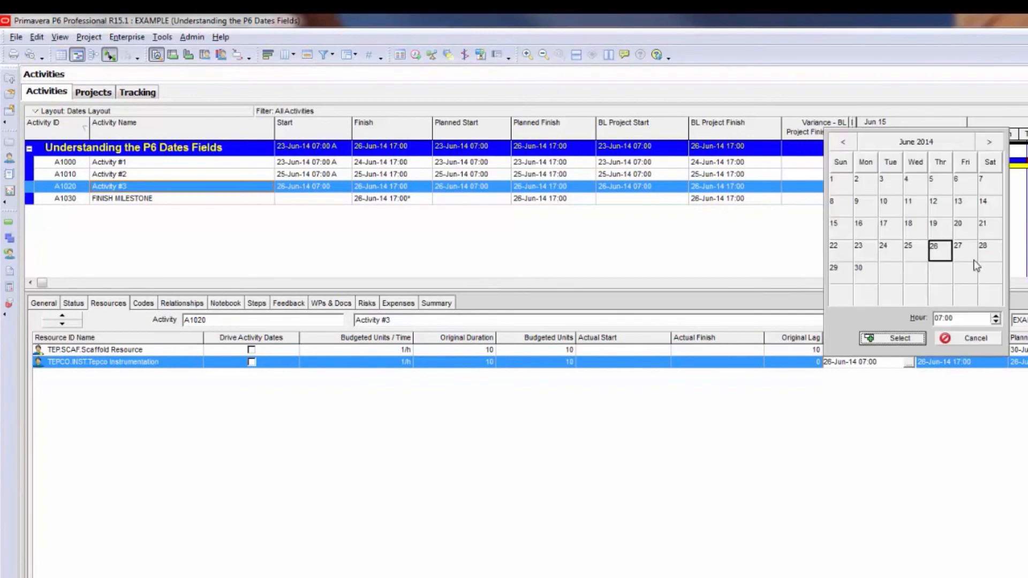
pyautogui.click(865, 272)
pyautogui.click(898, 337)
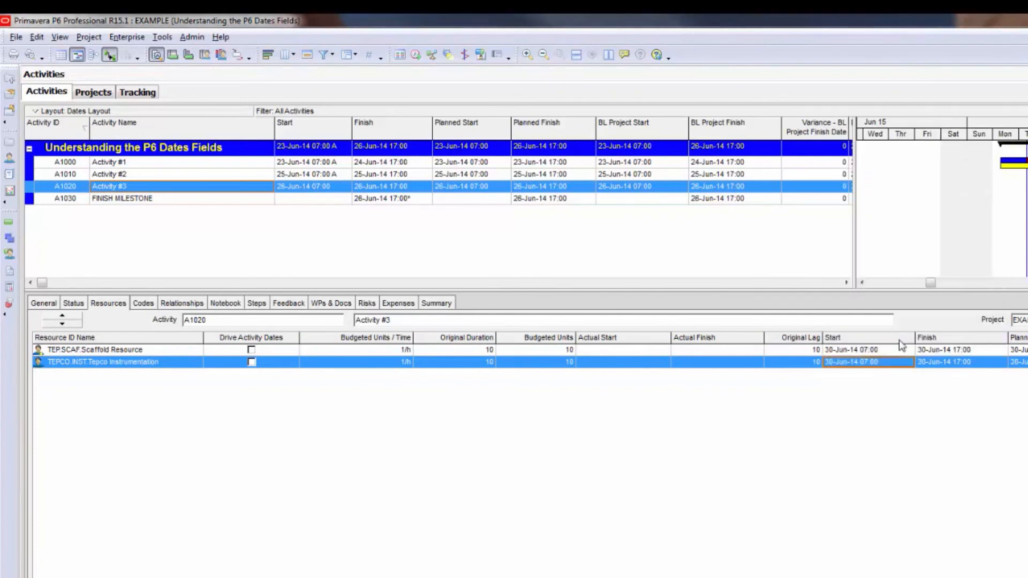
pyautogui.click(318, 189)
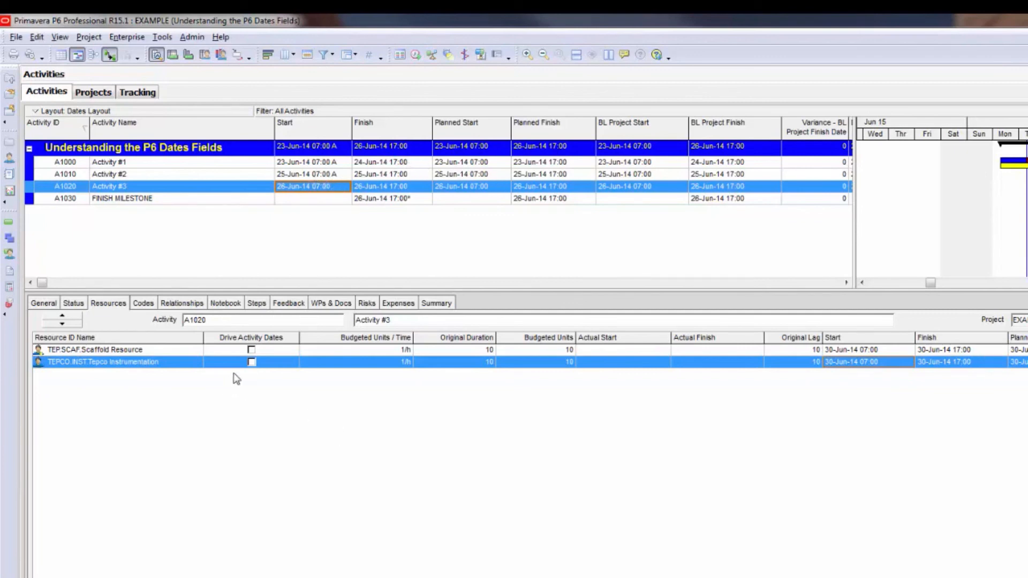
# Step: Turn Drive Activity Dates on for both Activity #3 resources and reschedule the project with data date 24-Jun-14 07:00
pyautogui.click(252, 362)
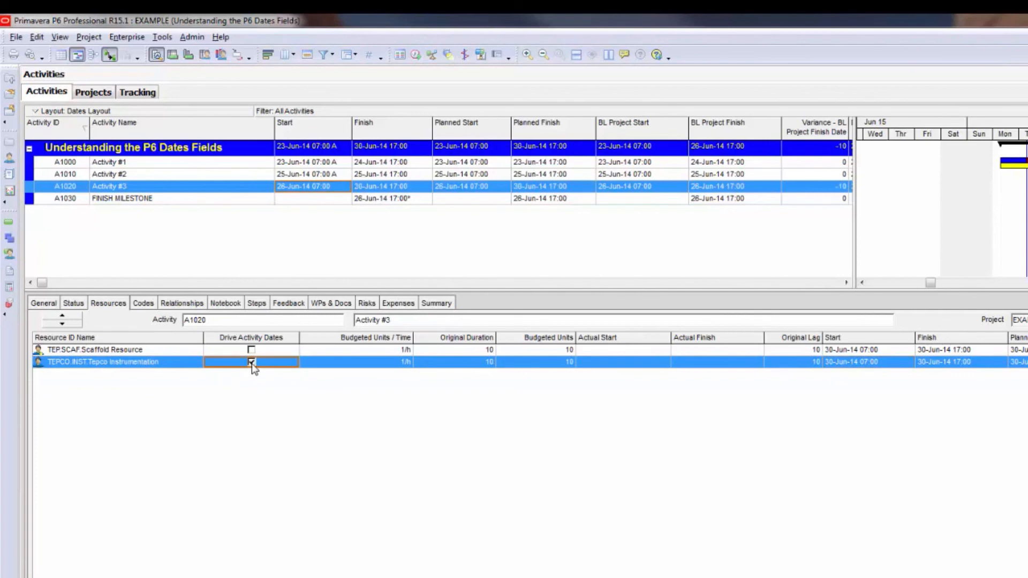
pyautogui.click(252, 350)
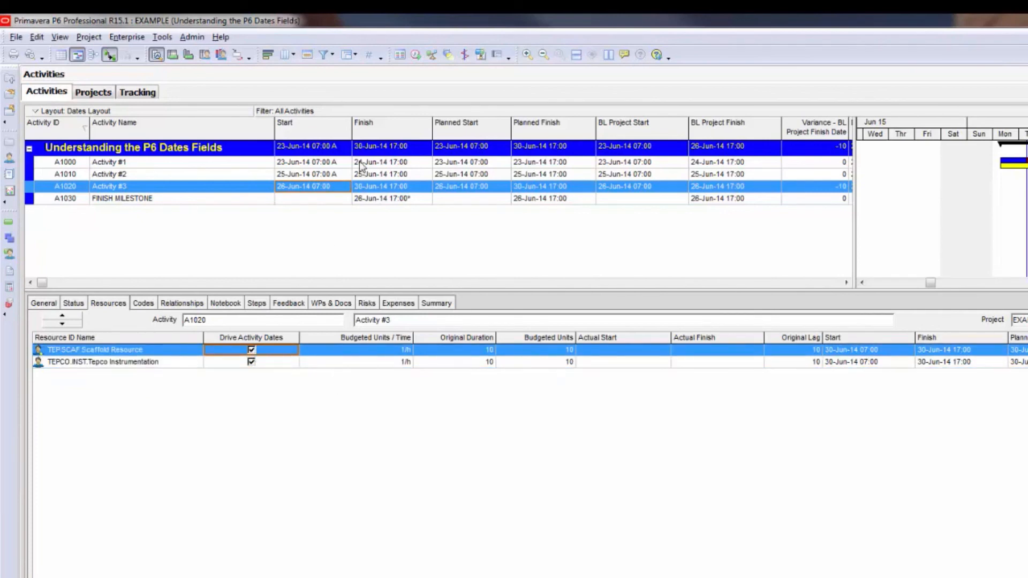
pyautogui.click(416, 56)
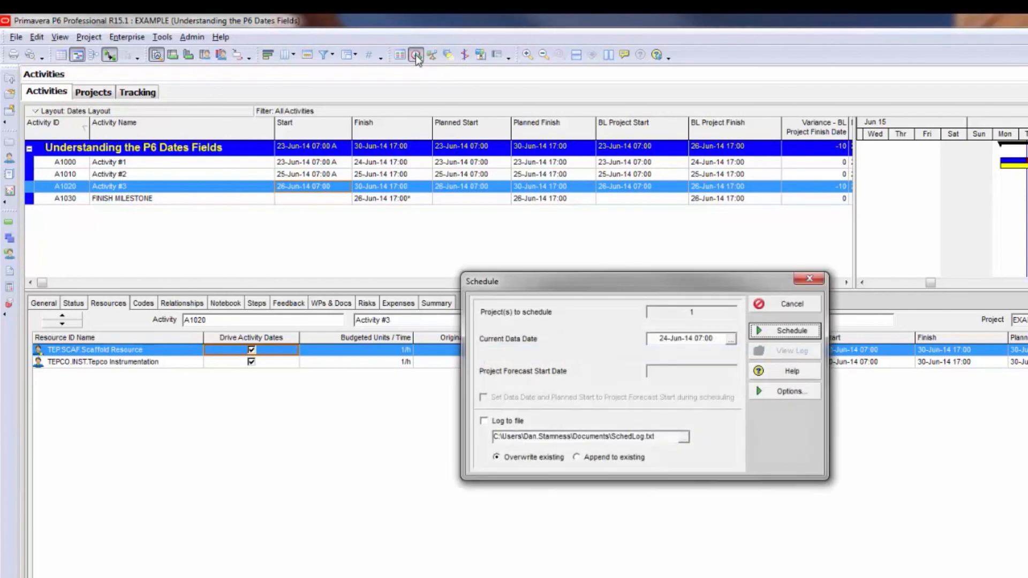
pyautogui.click(793, 330)
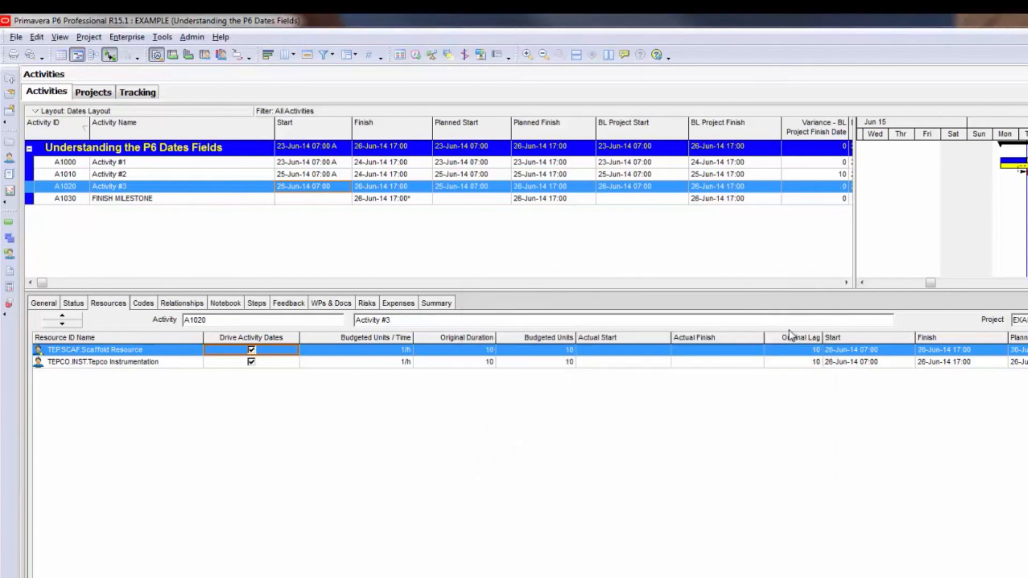
# Step: Check Activity #3's dates against its resource assignment dates and review both Drive Activity Dates settings
pyautogui.click(863, 362)
pyautogui.click(370, 187)
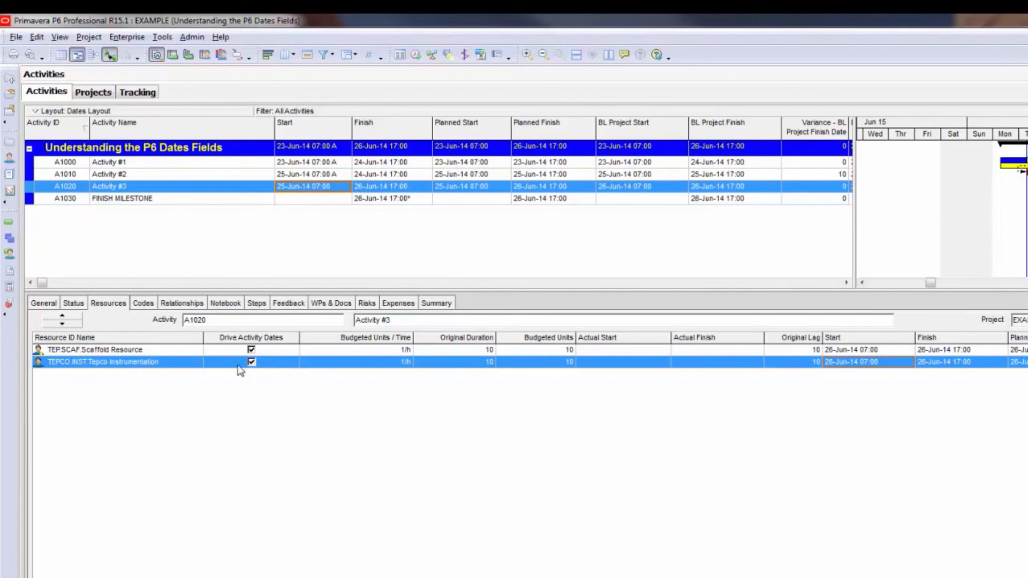
pyautogui.click(267, 351)
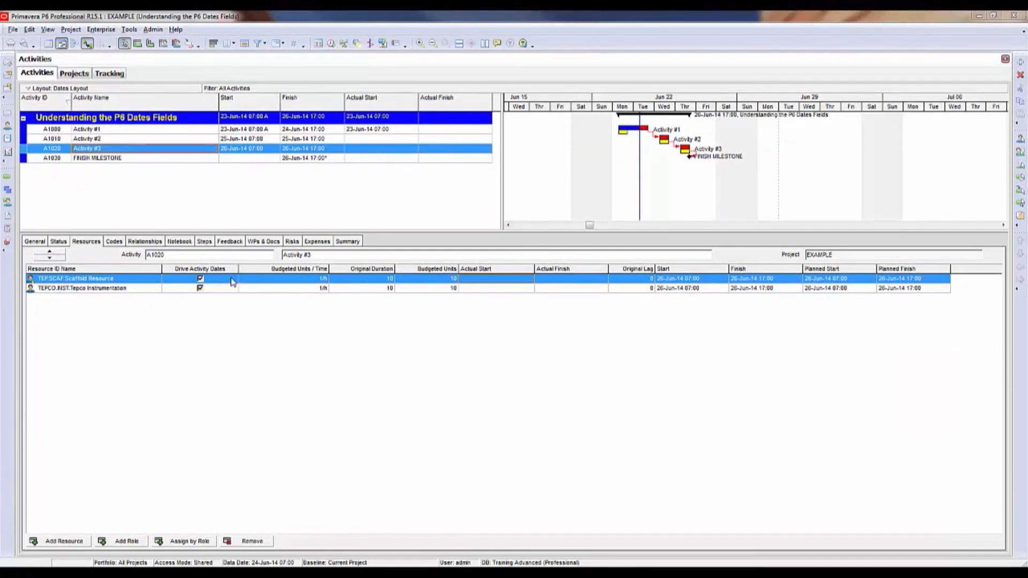
pyautogui.click(230, 290)
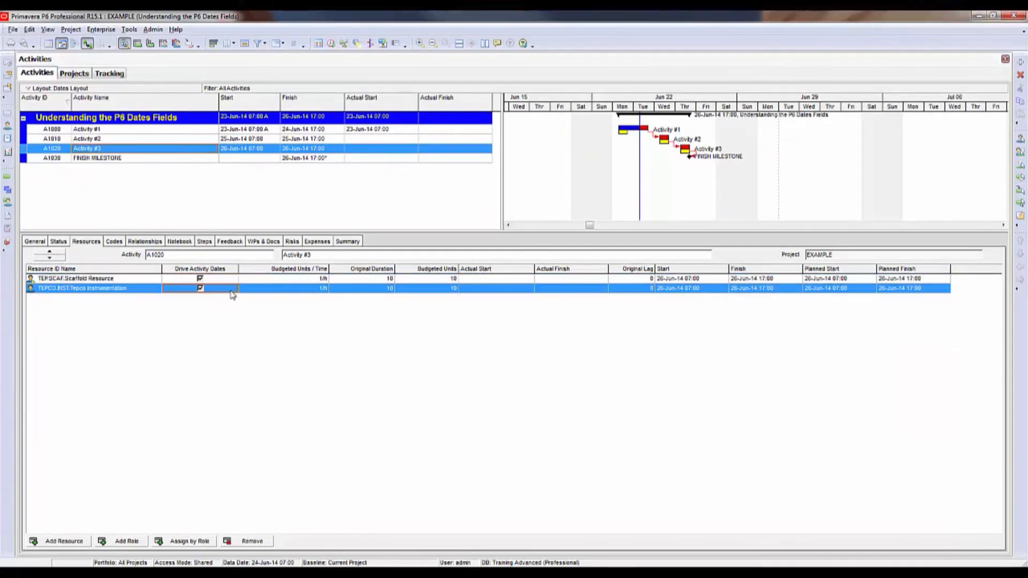
# Step: Set the Original Lag of Activity #3's Tepco Instrumentation assignment to 10
pyautogui.click(714, 279)
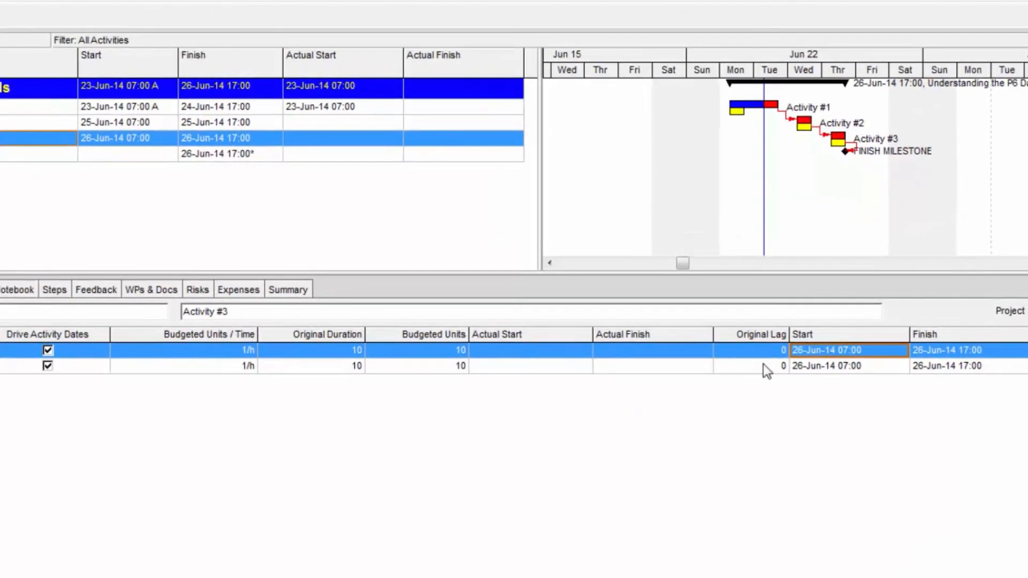
pyautogui.click(763, 366)
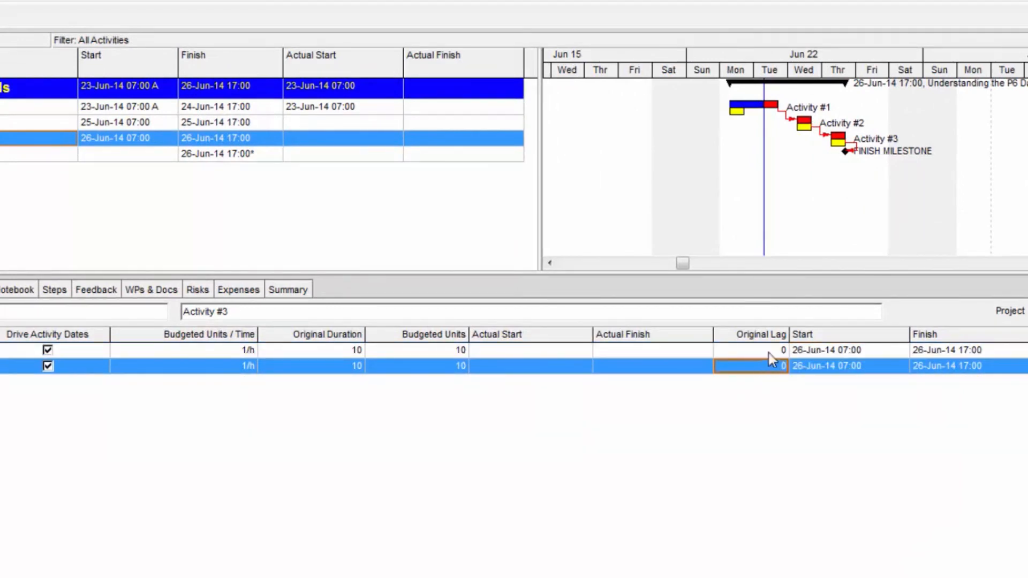
pyautogui.click(809, 371)
pyautogui.click(776, 369)
pyautogui.write('1')
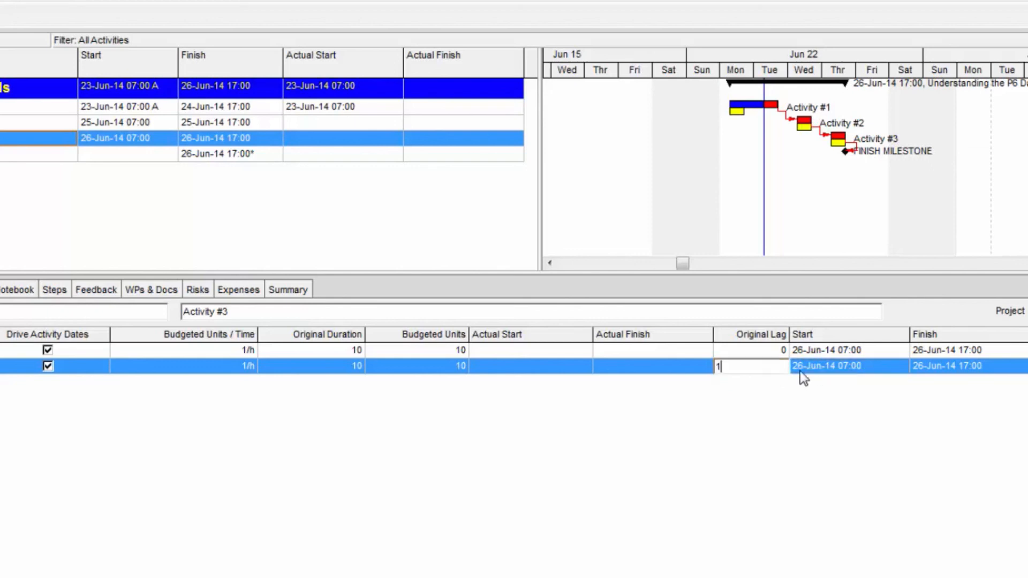
pyautogui.write('0')
pyautogui.press('Return')
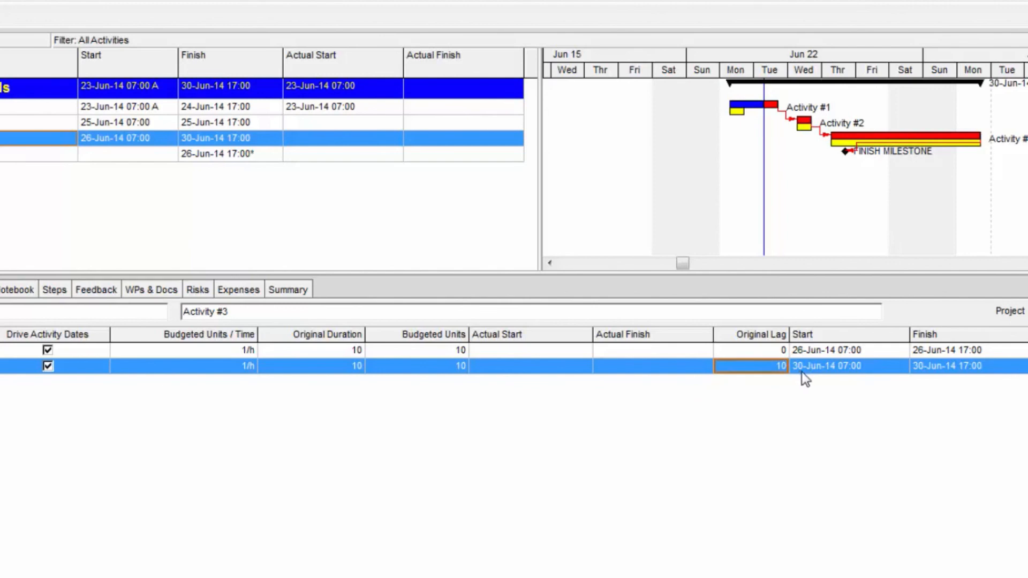
# Step: Compare Activity #3's start and finish with the start and finish dates of its two resource assignments
pyautogui.click(832, 368)
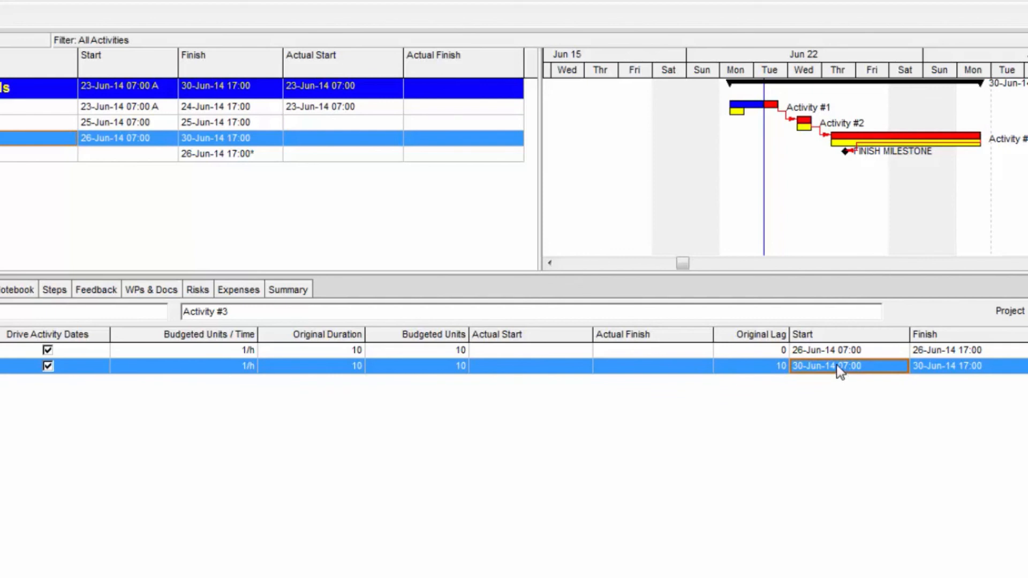
pyautogui.click(962, 368)
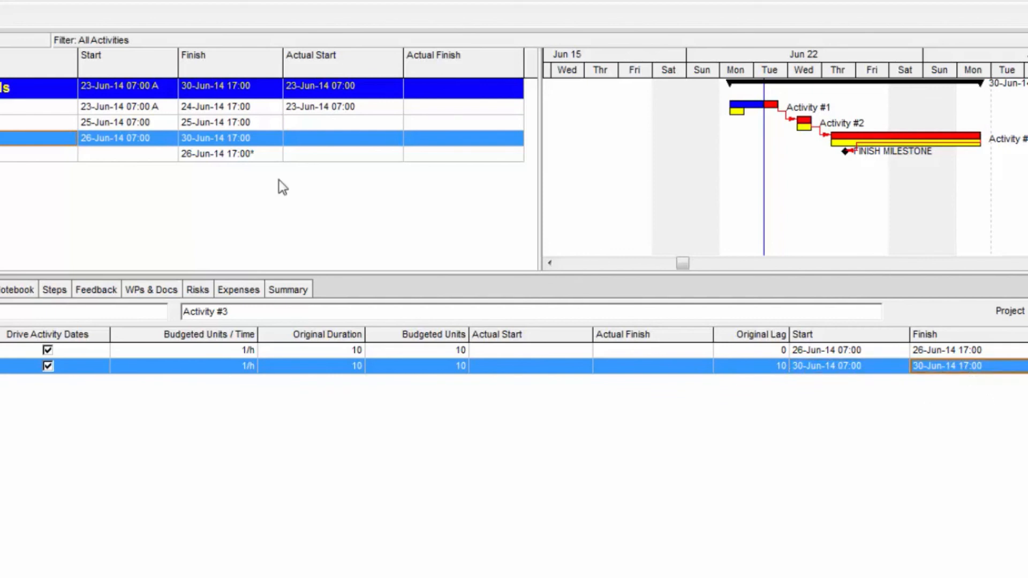
pyautogui.click(221, 141)
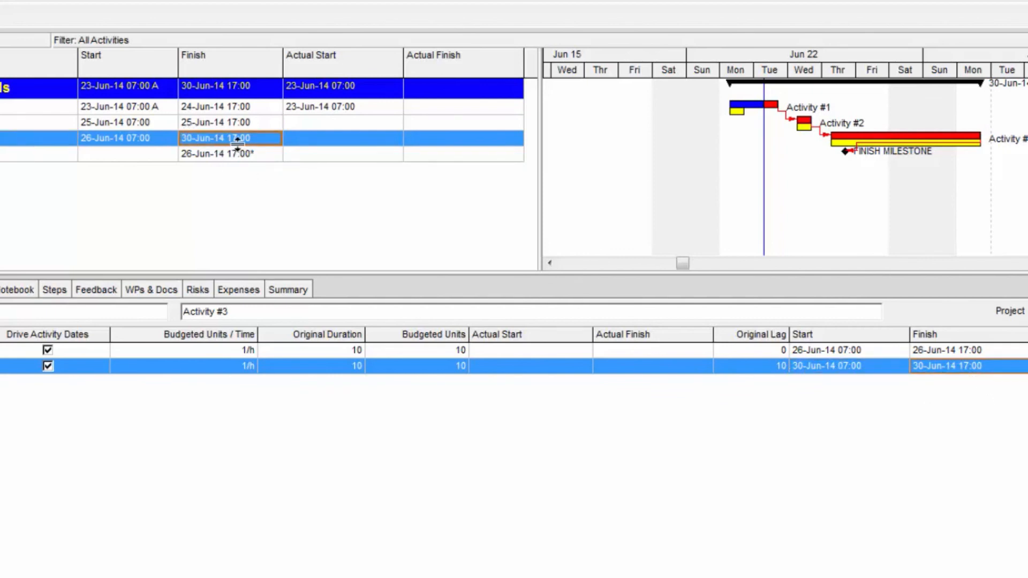
pyautogui.click(153, 139)
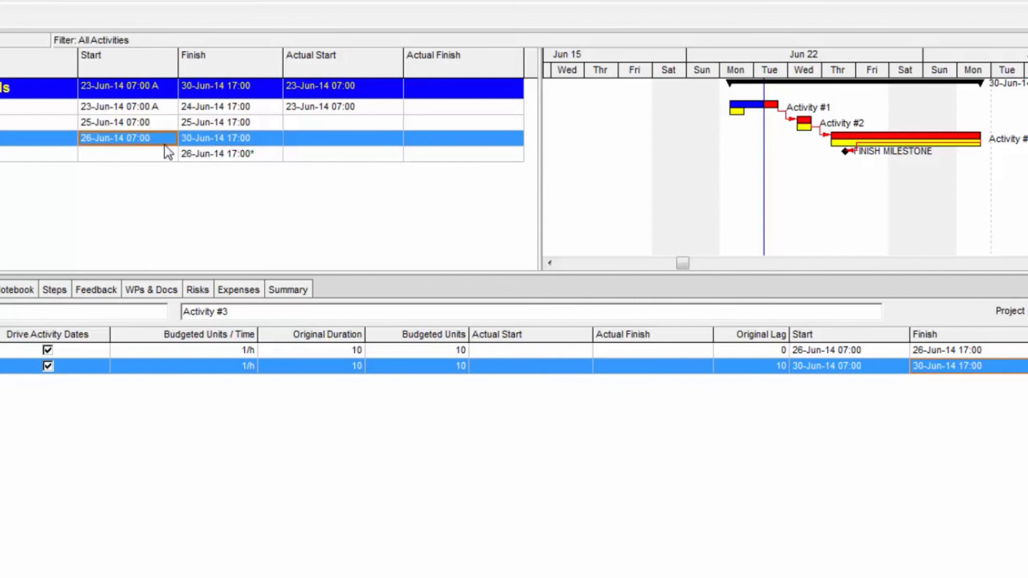
pyautogui.click(874, 354)
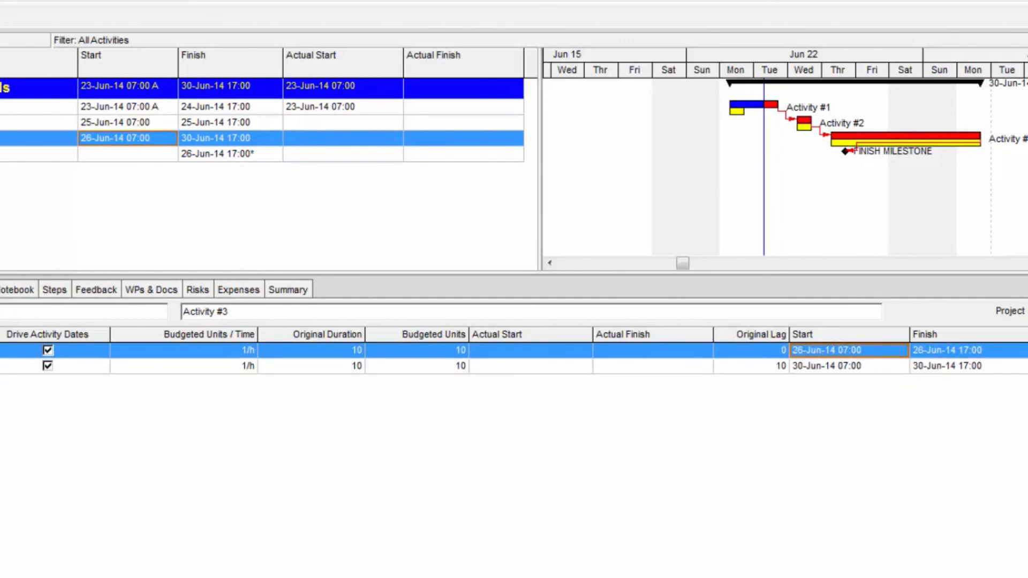
pyautogui.click(814, 350)
pyautogui.click(917, 368)
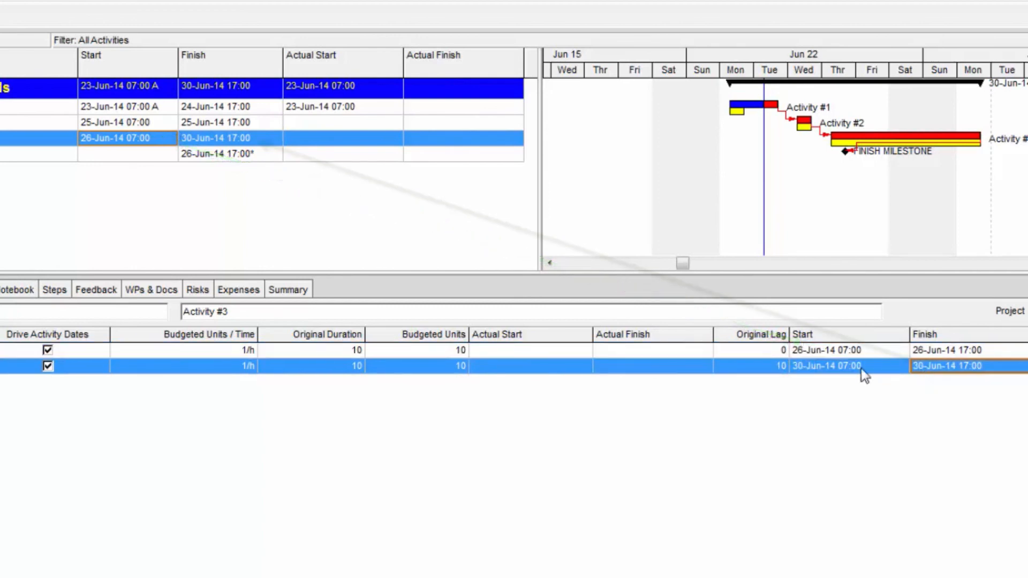
pyautogui.click(865, 368)
pyautogui.click(945, 368)
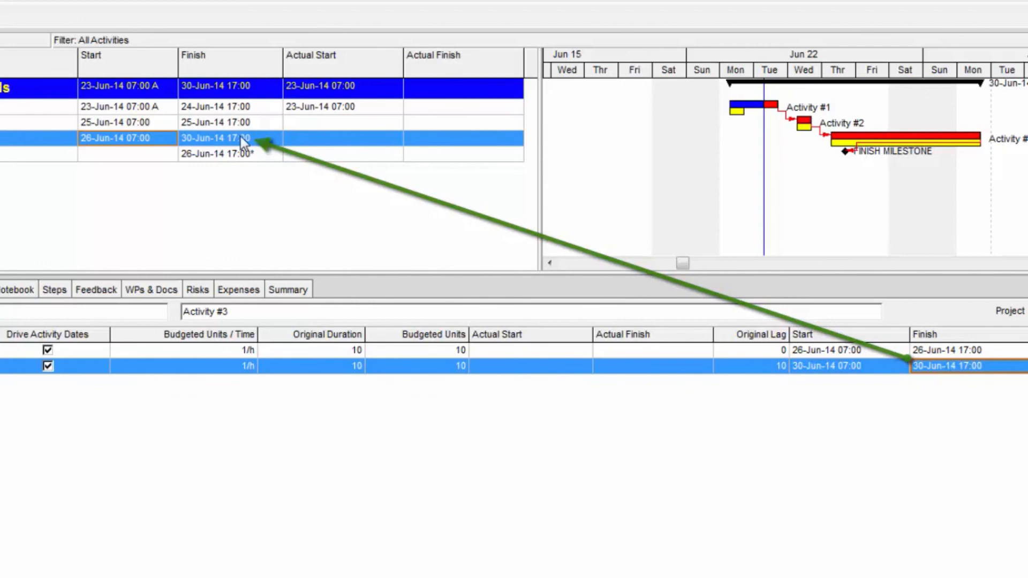
pyautogui.click(206, 141)
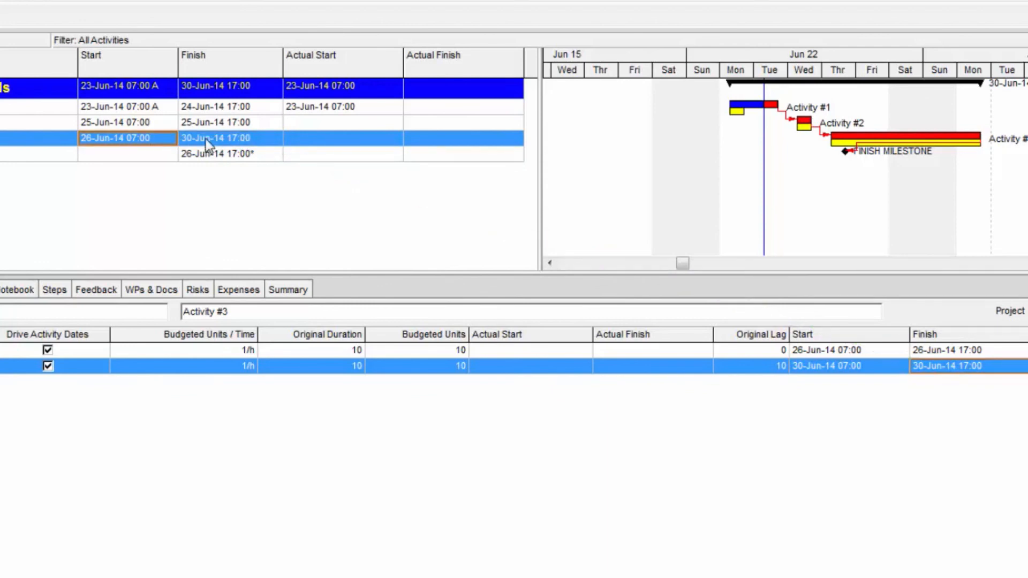
# Step: Set the Tepco Instrumentation assignment's Original Lag back to 0
pyautogui.click(774, 367)
pyautogui.write('0')
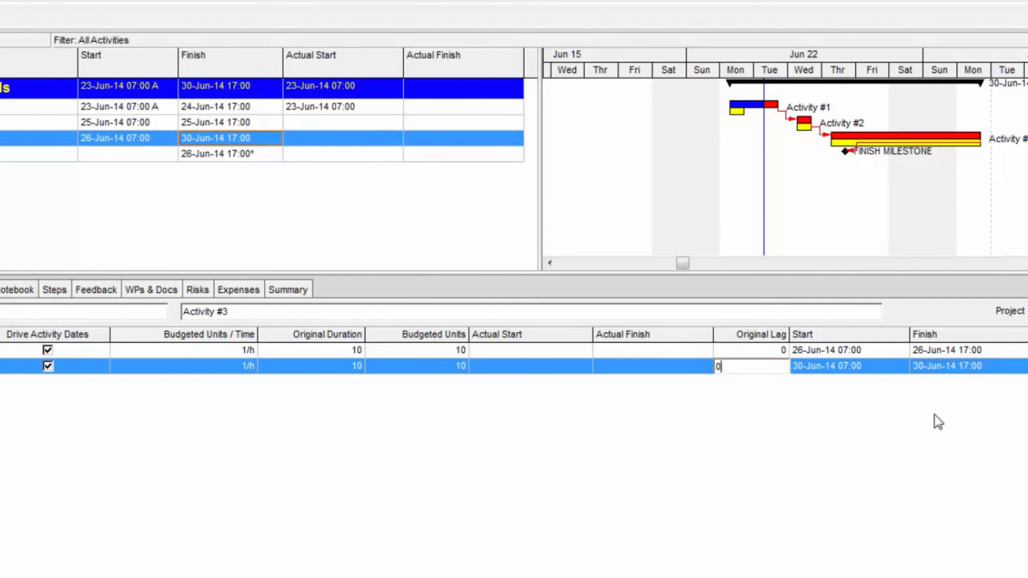
pyautogui.press('Return')
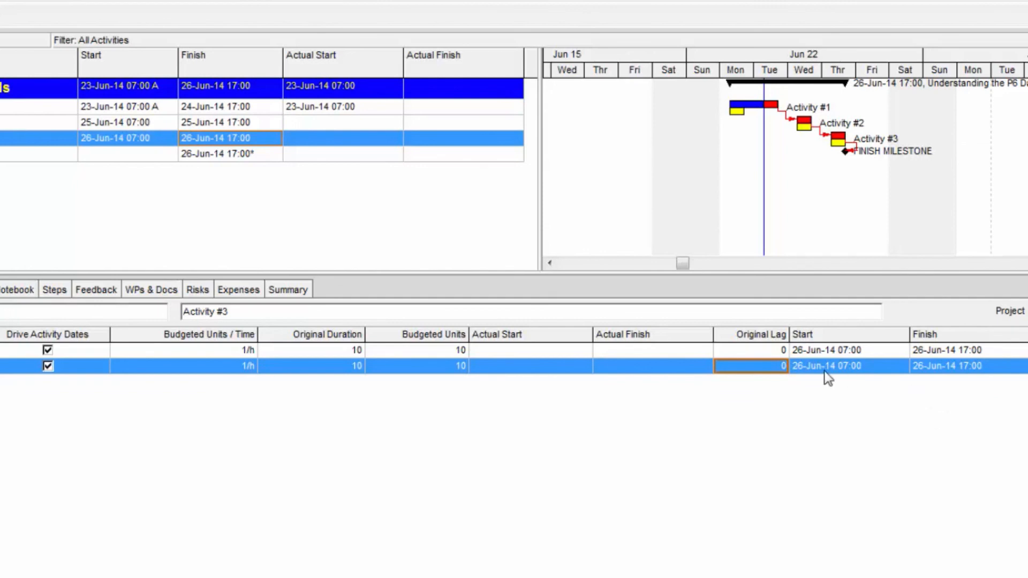
# Step: Pick 30-Jun-14 07:00 as the Tepco Instrumentation assignment's start and check its lag, its finish and Activity #3's start
pyautogui.click(878, 368)
pyautogui.click(892, 366)
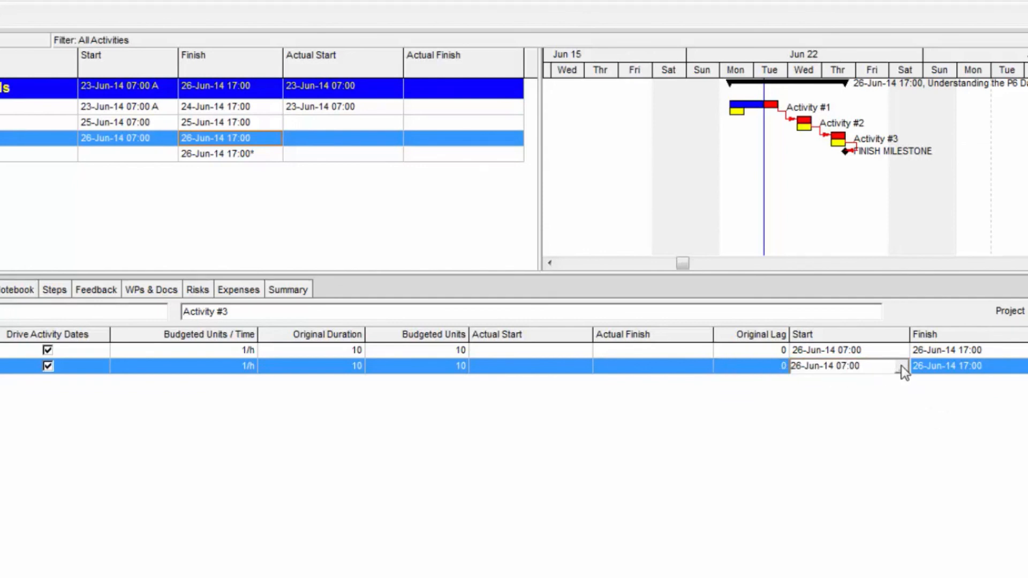
pyautogui.click(901, 366)
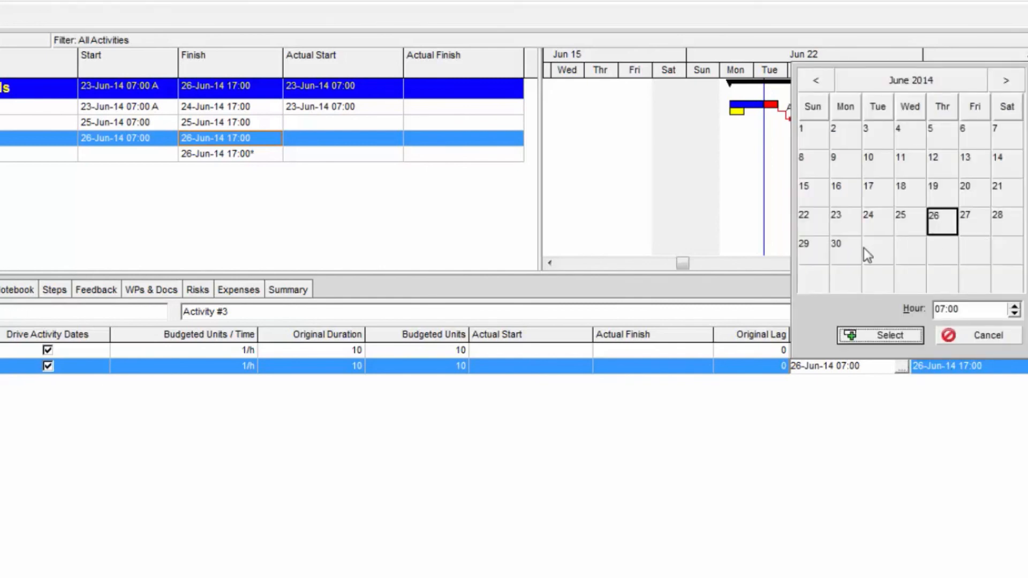
pyautogui.click(840, 252)
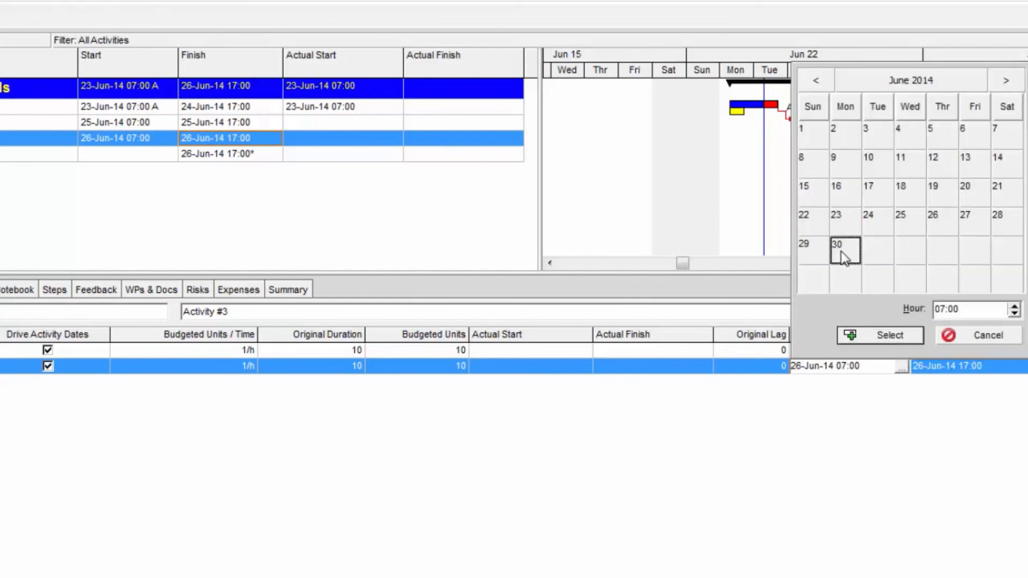
pyautogui.click(904, 336)
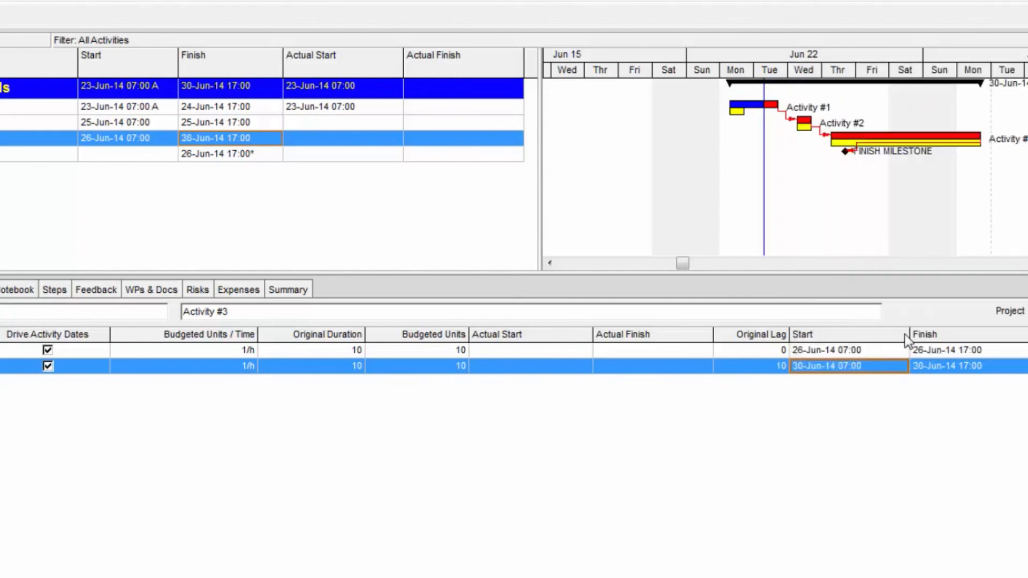
pyautogui.click(947, 369)
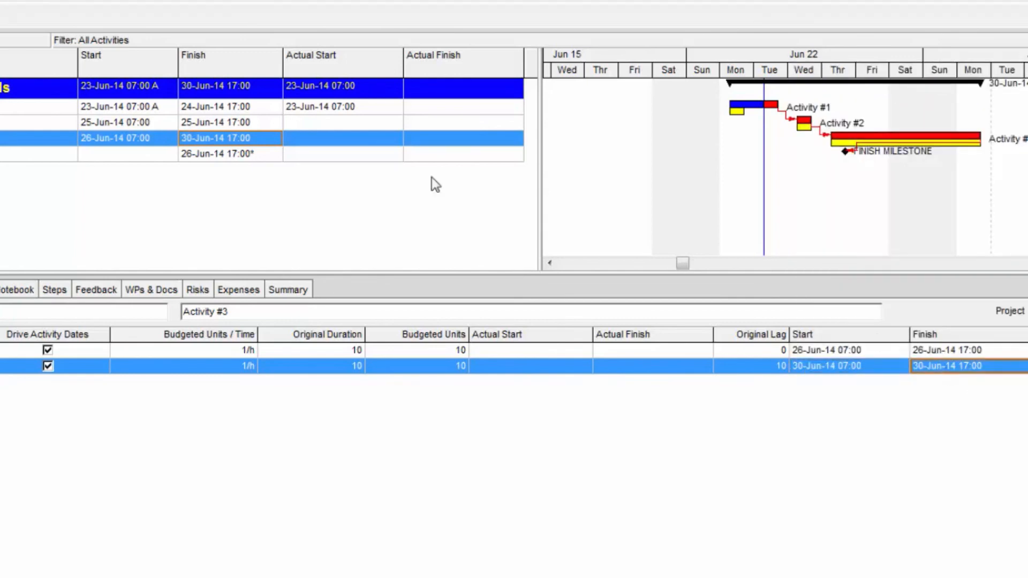
pyautogui.click(113, 140)
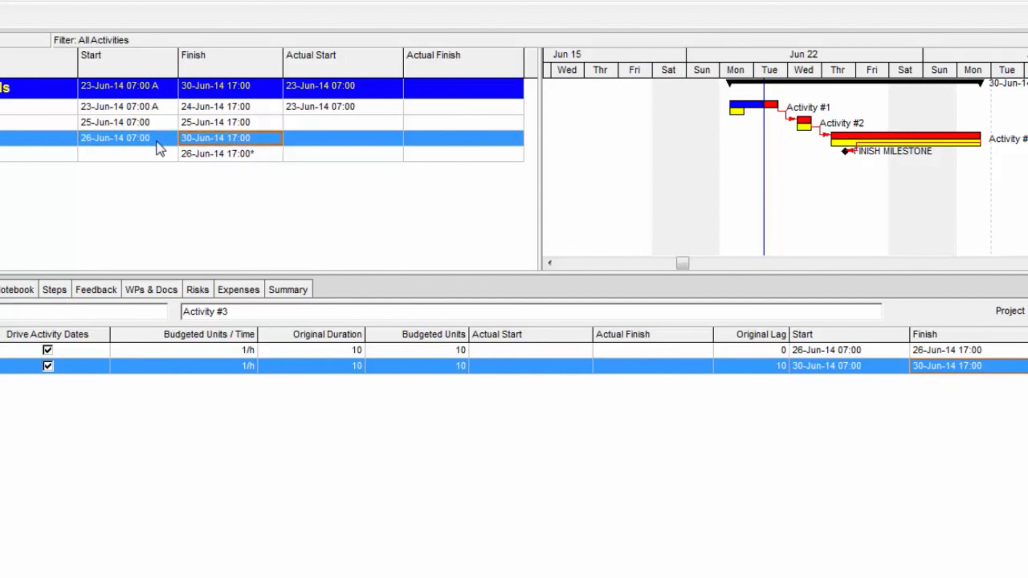
pyautogui.click(769, 369)
pyautogui.click(809, 367)
pyautogui.click(770, 369)
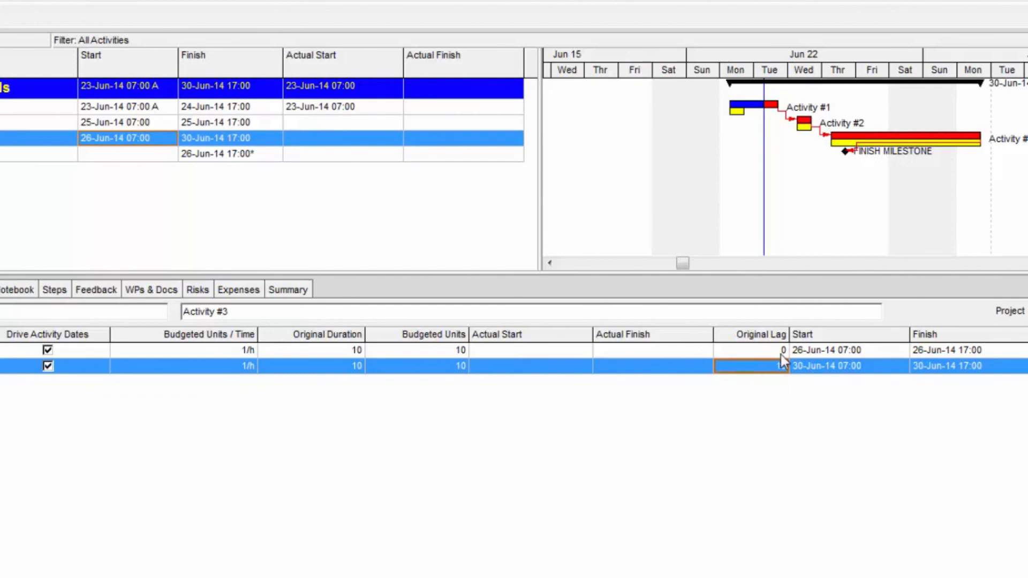
# Step: Move the Tepco Instrumentation assignment's start to 07-Jul-14 07:00
pyautogui.click(817, 369)
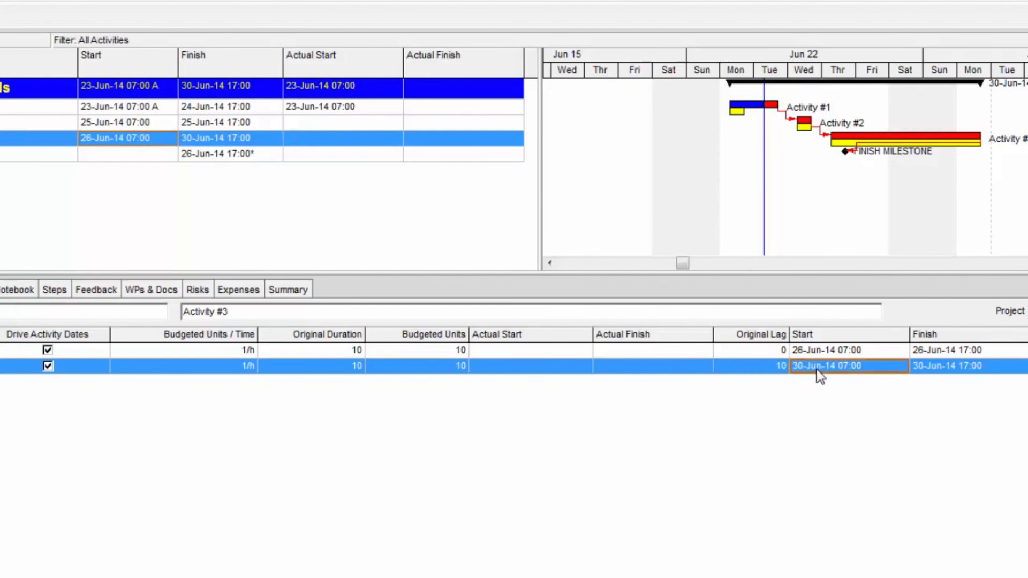
pyautogui.click(901, 366)
pyautogui.click(901, 367)
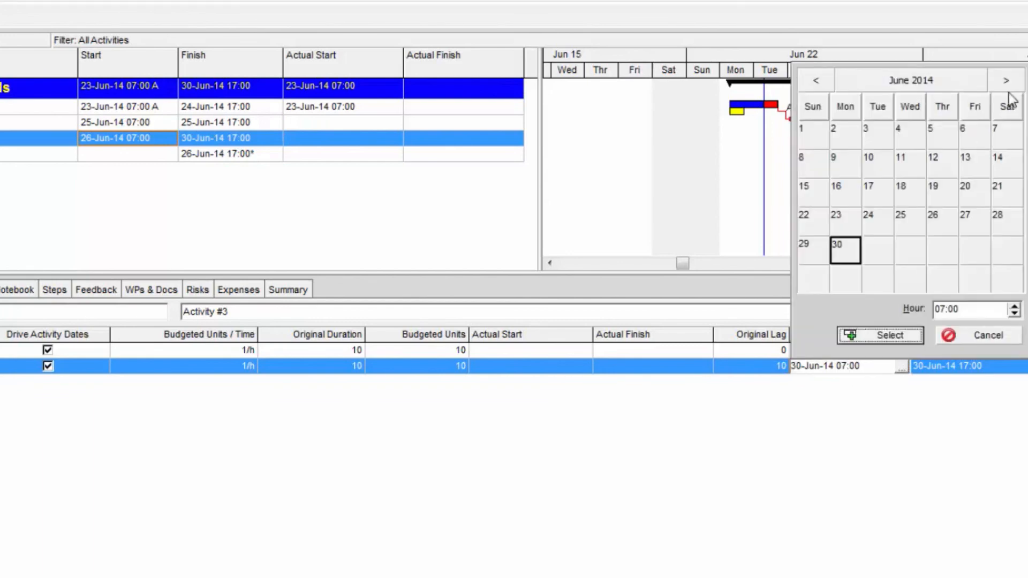
pyautogui.click(1005, 80)
pyautogui.click(846, 163)
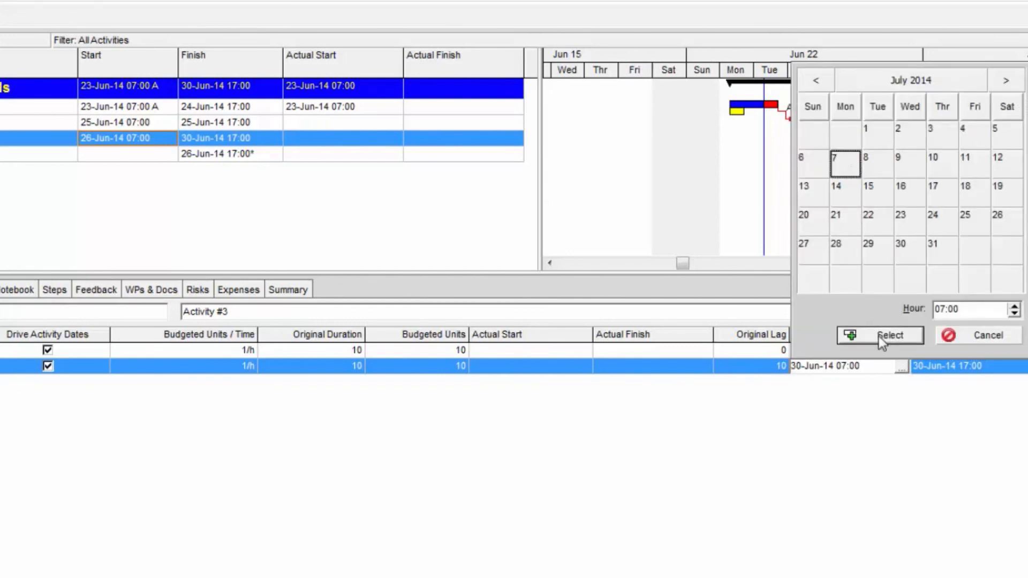
pyautogui.click(881, 338)
# Step: Check the Tepco Instrumentation assignment's lag against its start date, and return the Original Lag to 0
pyautogui.click(773, 366)
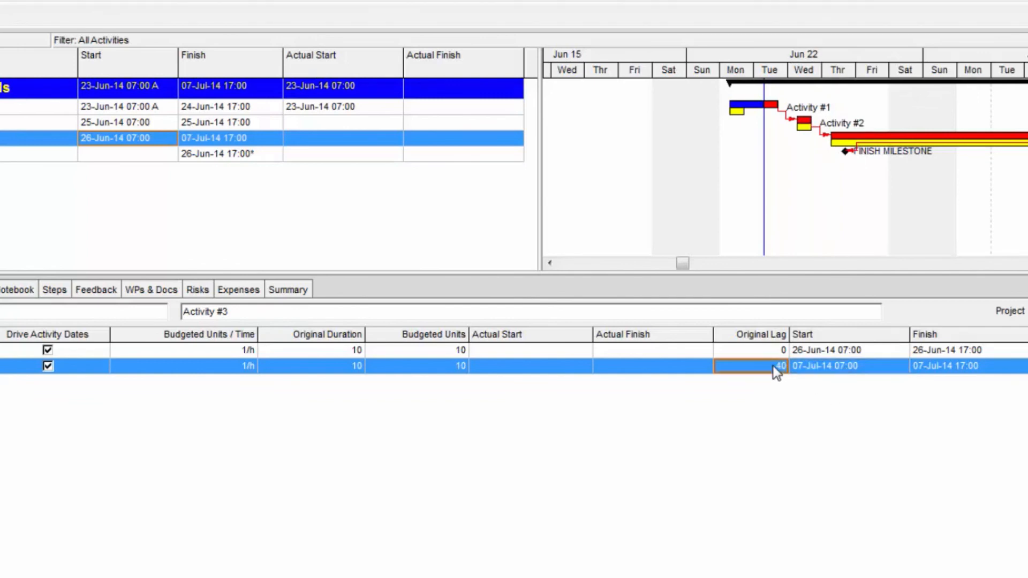
pyautogui.click(813, 365)
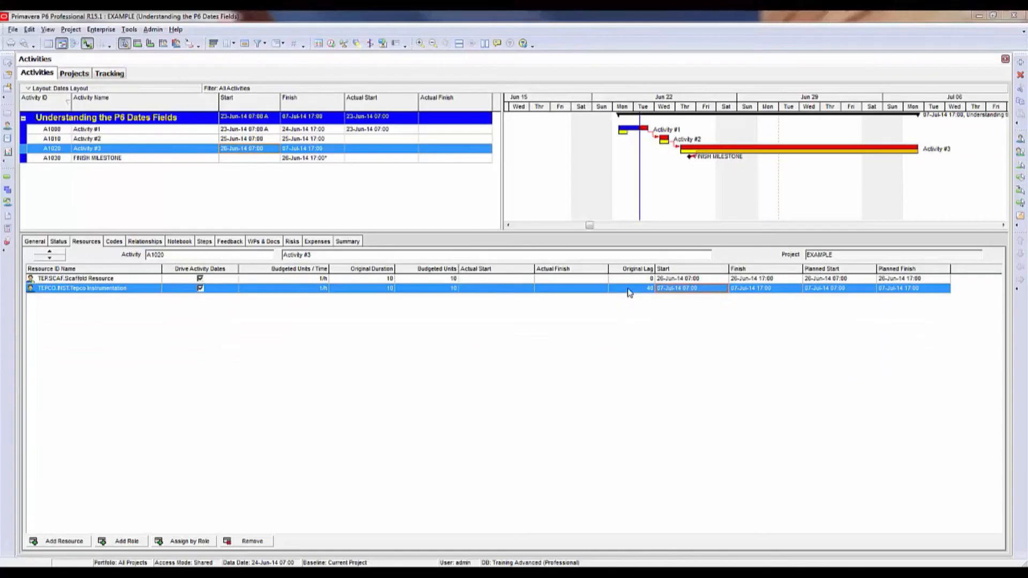
pyautogui.click(630, 290)
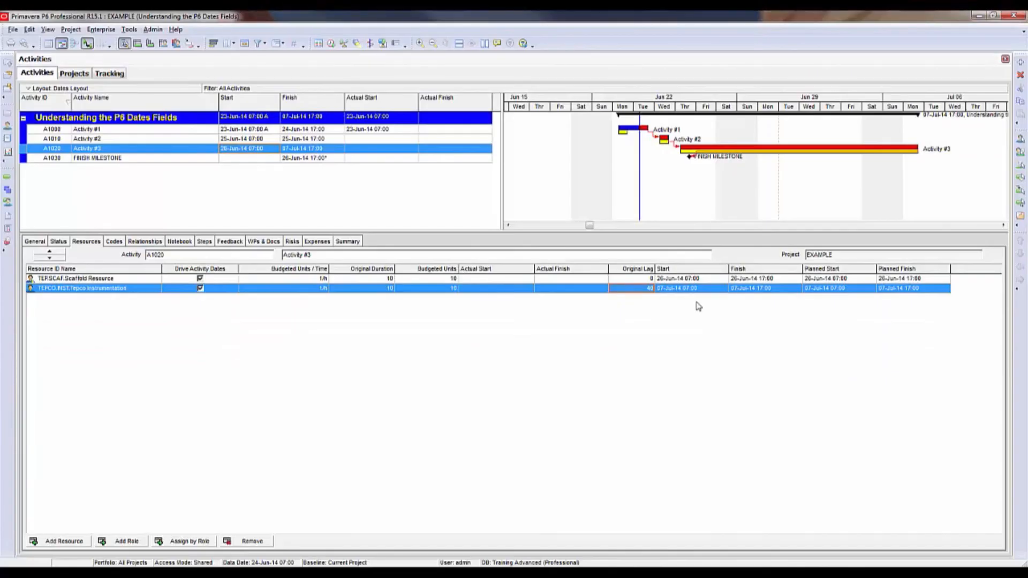
pyautogui.write('0')
pyautogui.press('Return')
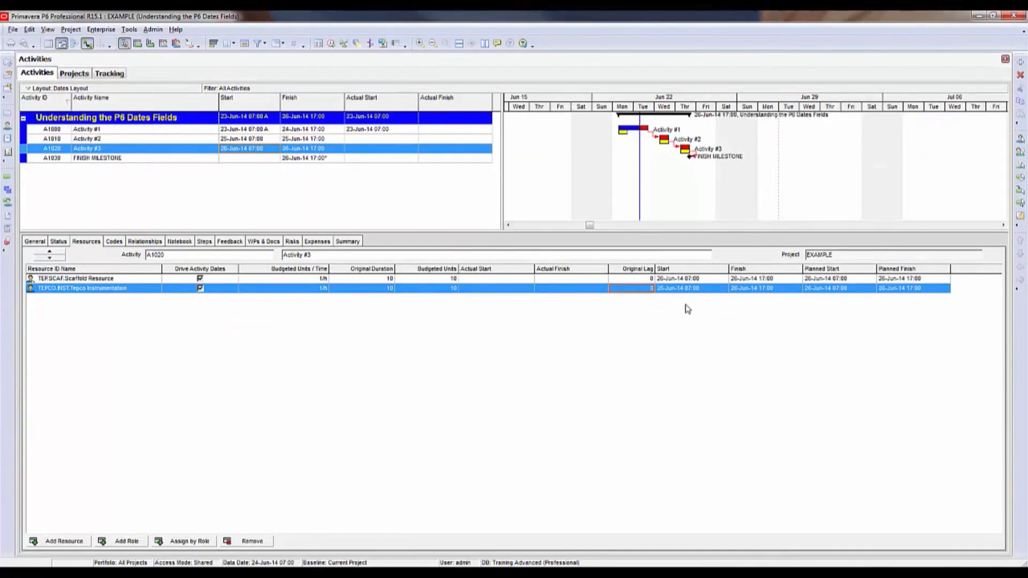
# Step: Set the Tepco Instrumentation assignment's Original Duration to 20 and compare its finish with Activity #3's own dates
pyautogui.click(767, 278)
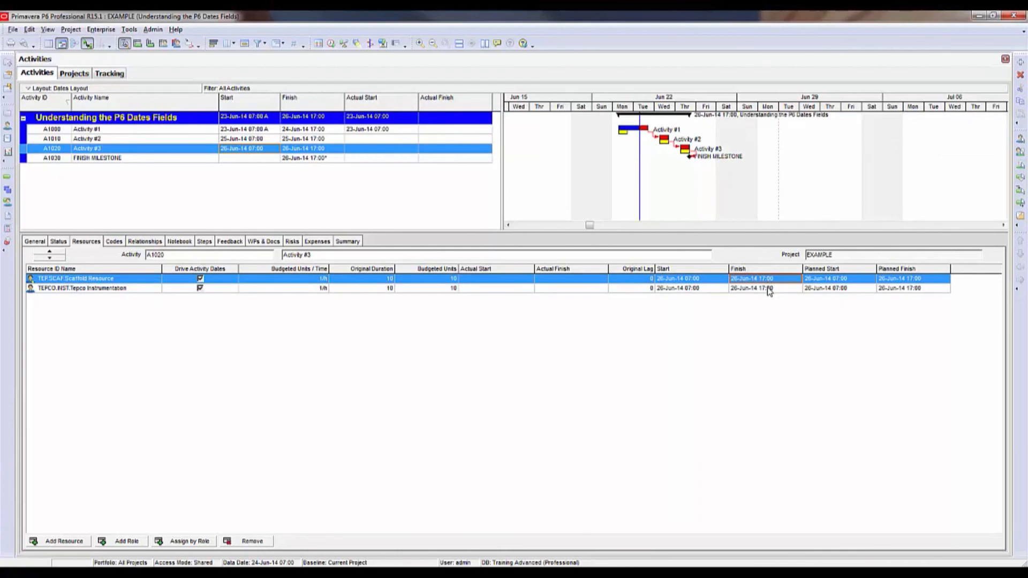
pyautogui.click(768, 289)
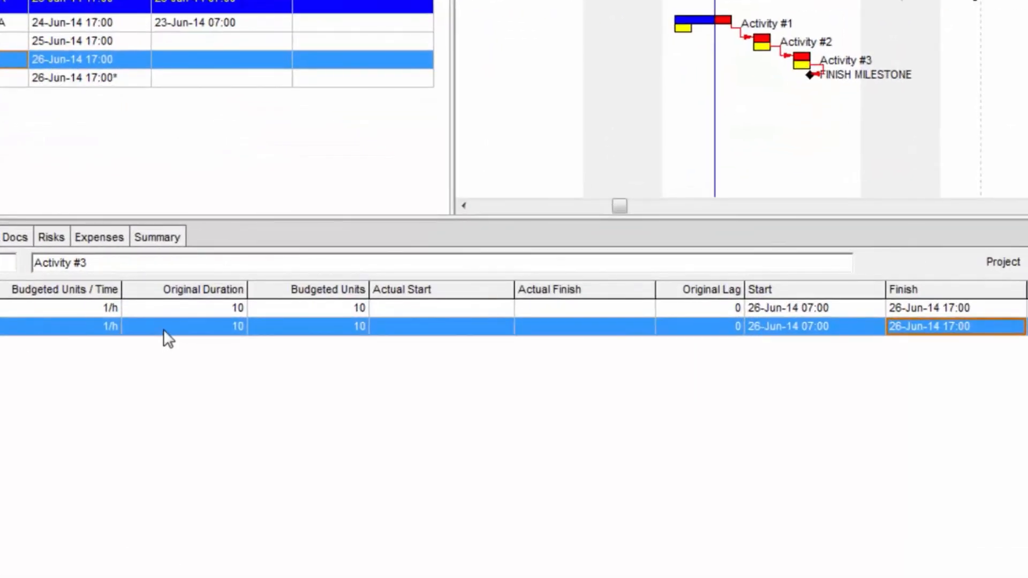
pyautogui.click(162, 328)
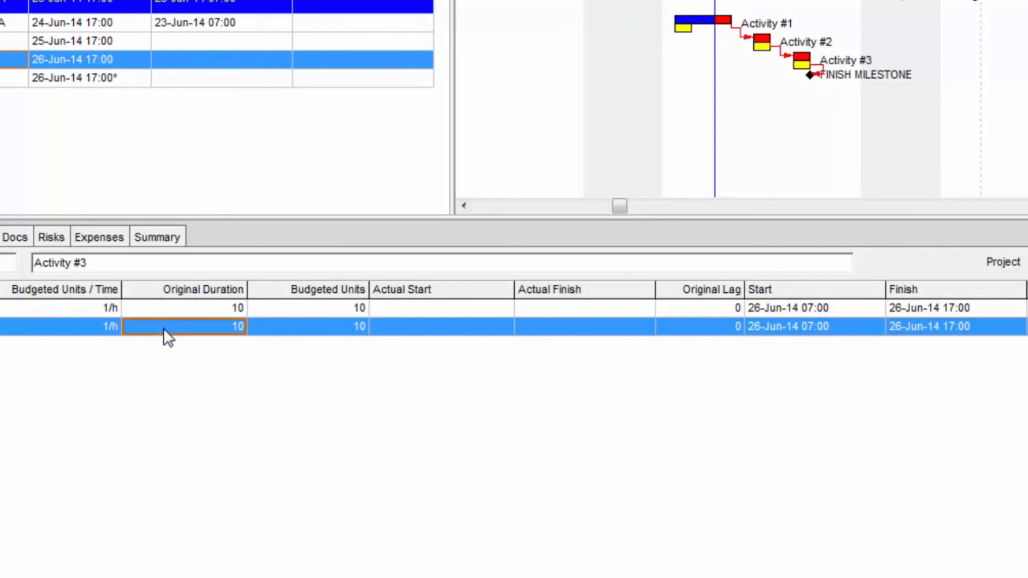
pyautogui.click(188, 313)
pyautogui.click(198, 327)
pyautogui.write('20')
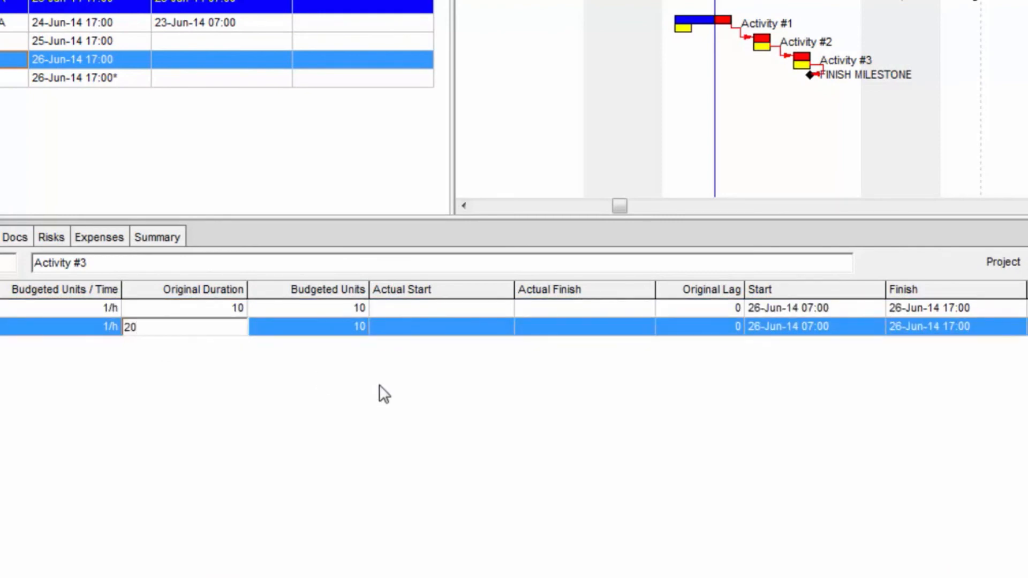
pyautogui.press('Return')
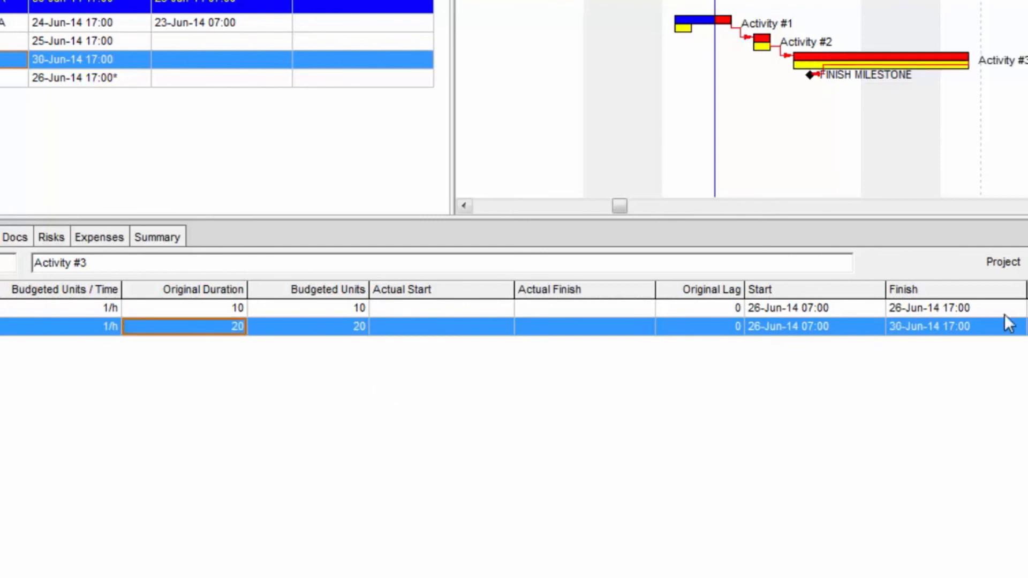
pyautogui.click(988, 327)
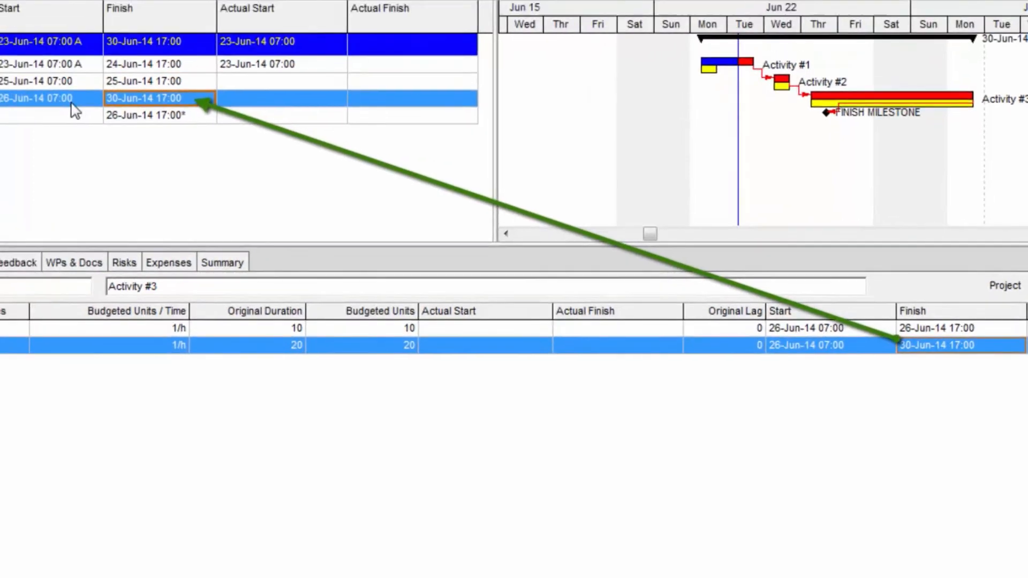
pyautogui.click(71, 101)
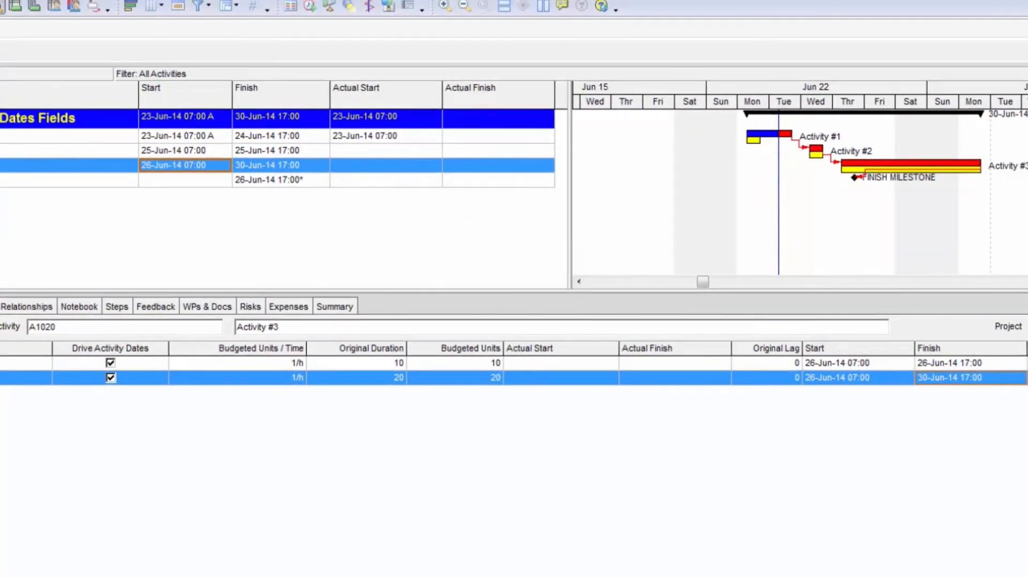
# Step: Set the Scaffold Resource assignment's Actual Start to 26-Jun-14 07:00 and compare it with Activity #3's Actual Start
pyautogui.click(612, 375)
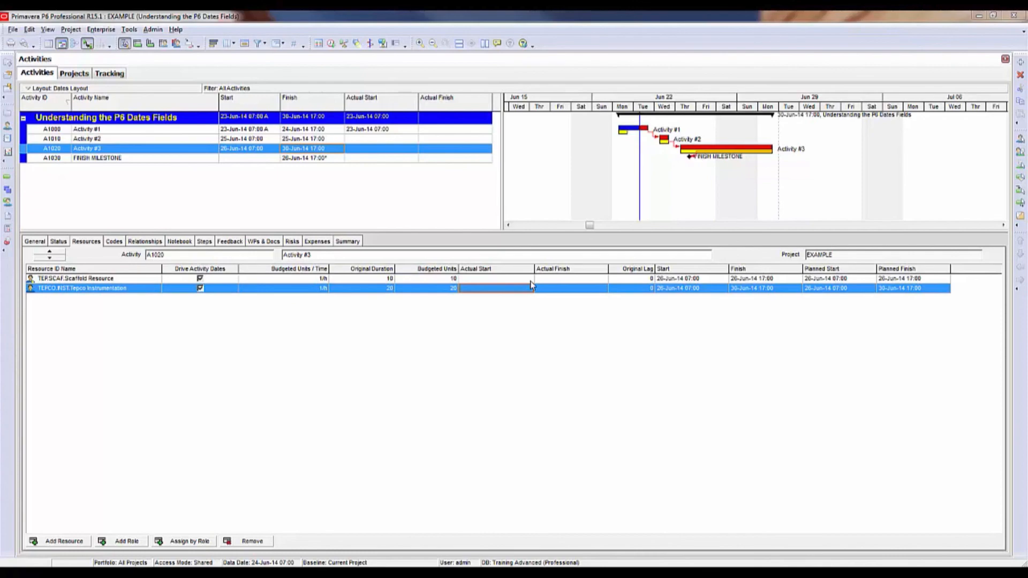
pyautogui.click(529, 279)
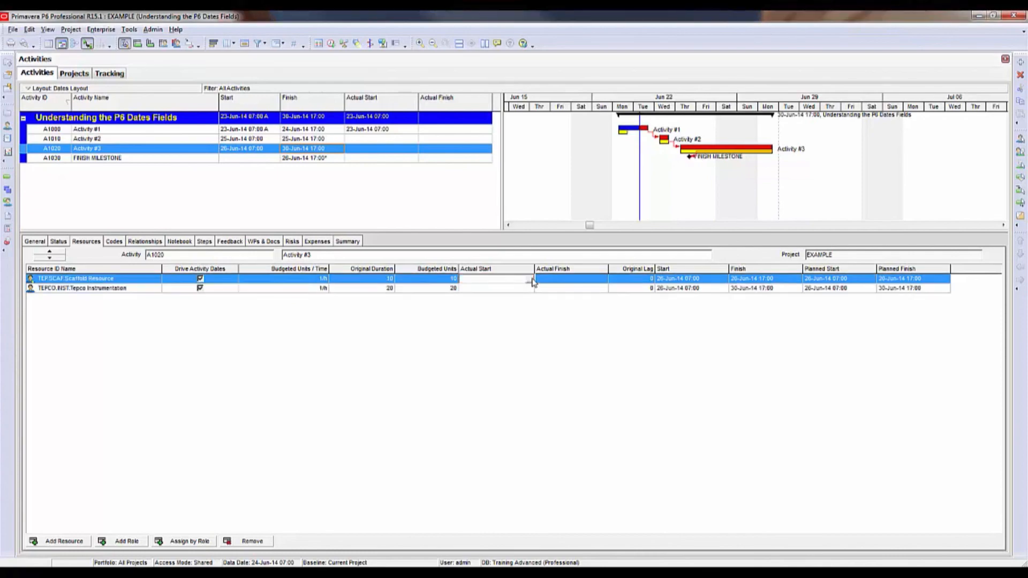
pyautogui.click(529, 280)
pyautogui.click(544, 104)
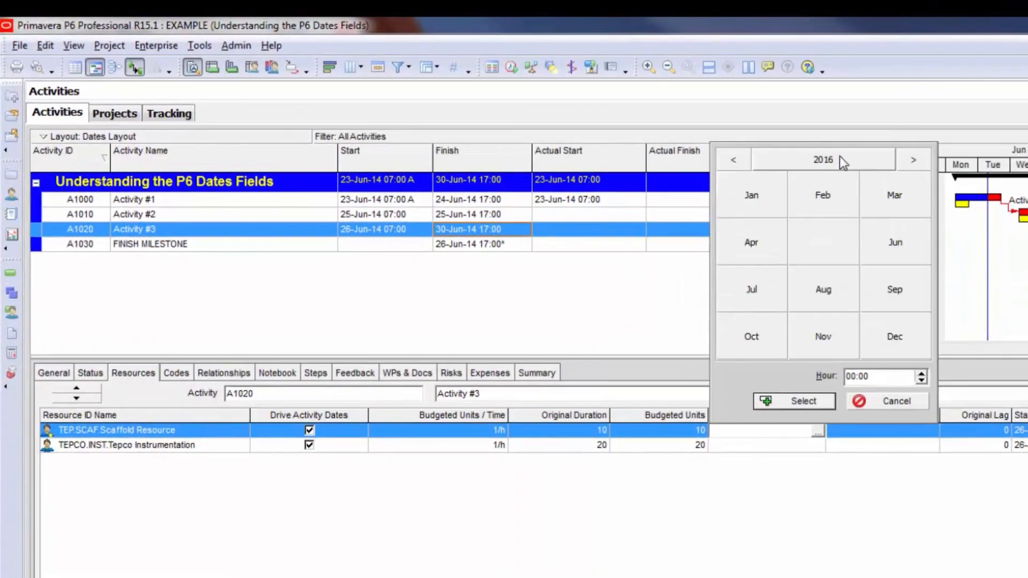
pyautogui.click(734, 159)
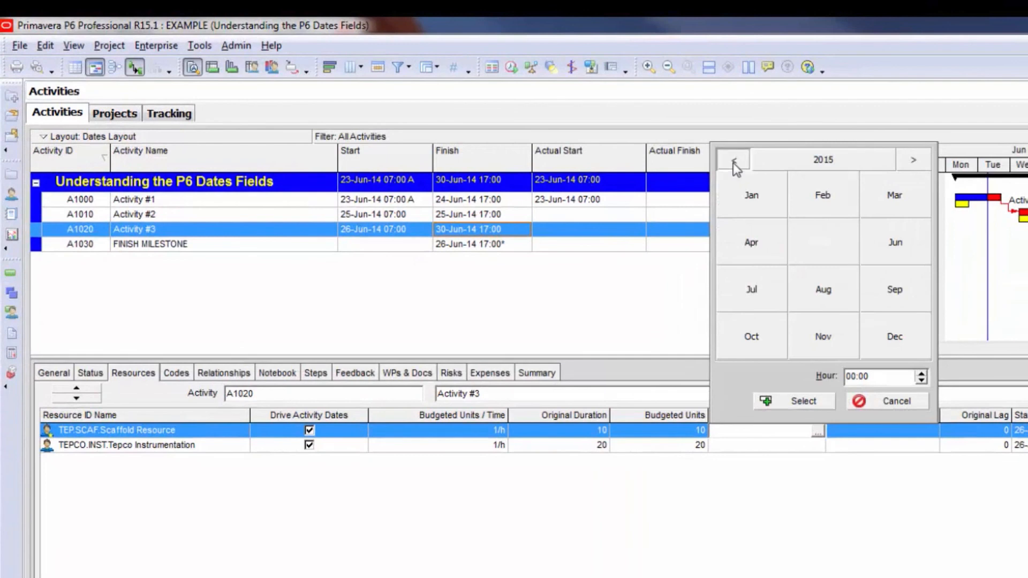
pyautogui.click(733, 160)
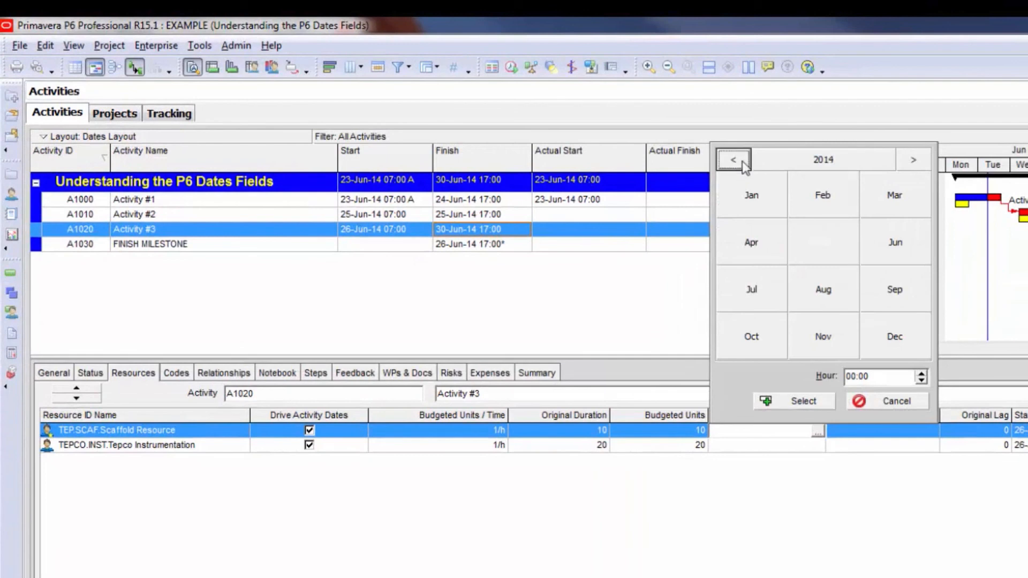
pyautogui.click(913, 246)
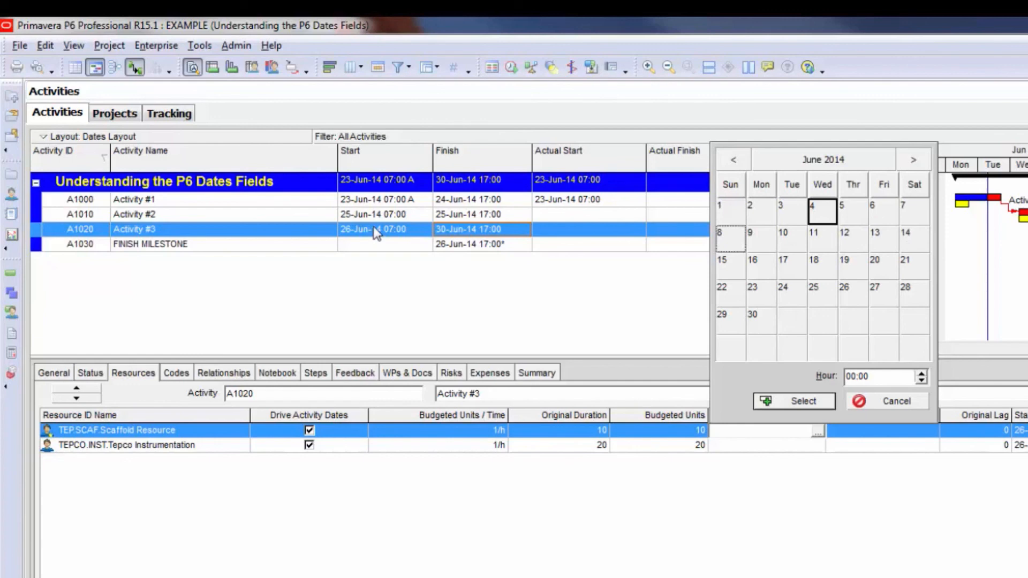
pyautogui.click(853, 297)
pyautogui.click(851, 378)
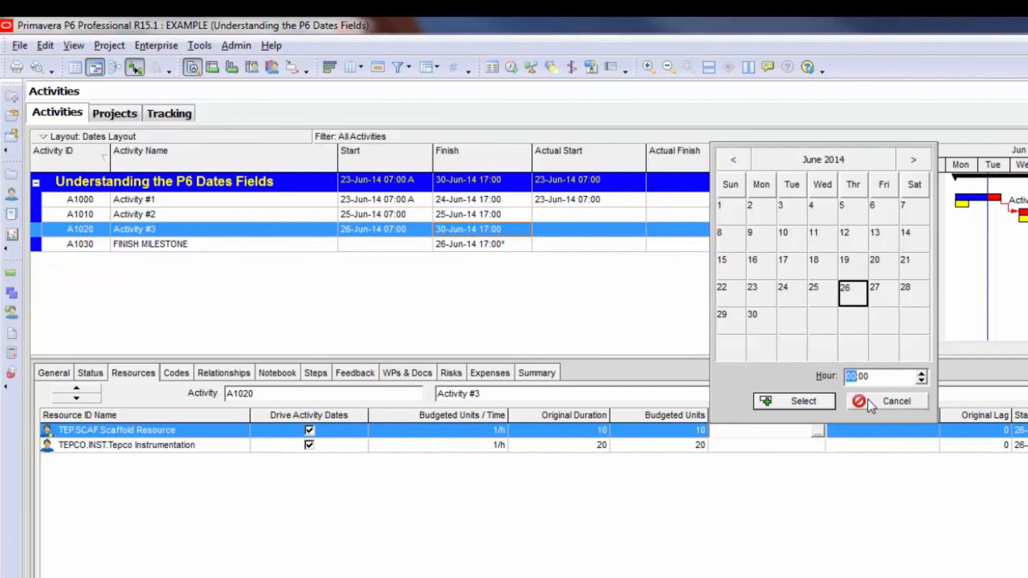
pyautogui.write('07')
pyautogui.click(818, 406)
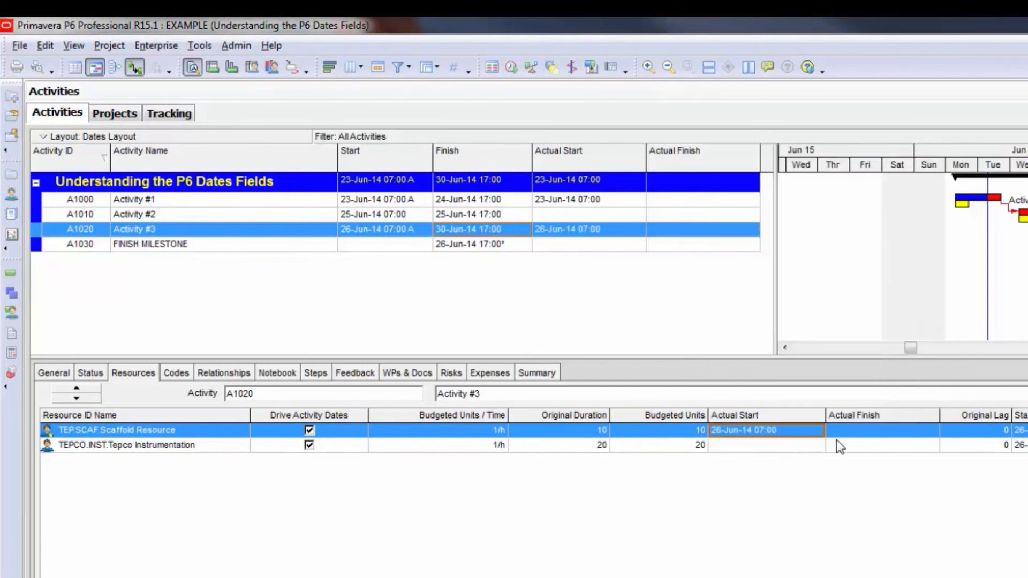
pyautogui.click(858, 433)
pyautogui.click(794, 434)
pyautogui.click(598, 232)
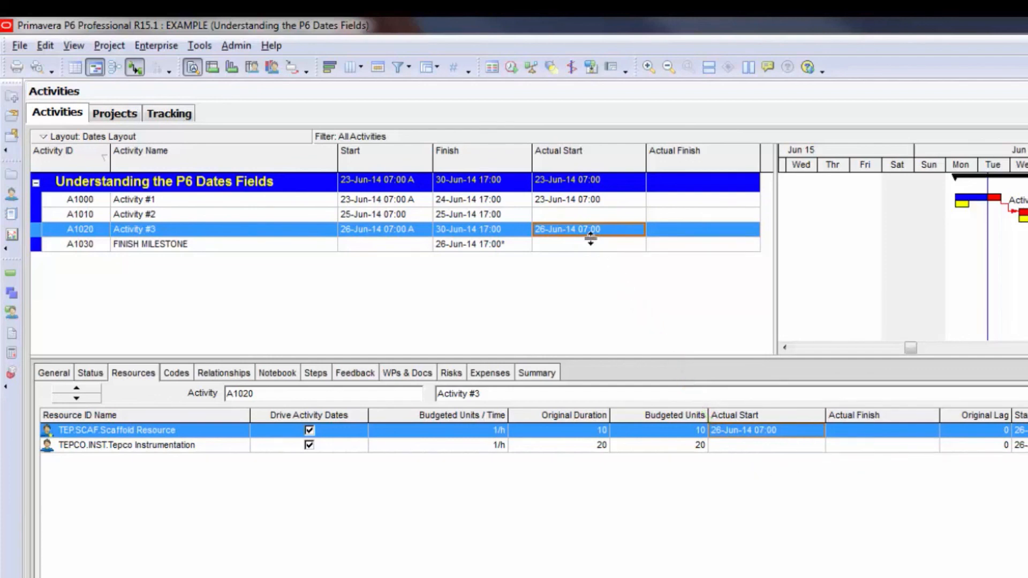
# Step: Set the Scaffold Resource assignment's Actual Finish to 26-Jun-14 12:00 and check Activity #3's Actual Finish
pyautogui.click(919, 429)
pyautogui.click(931, 432)
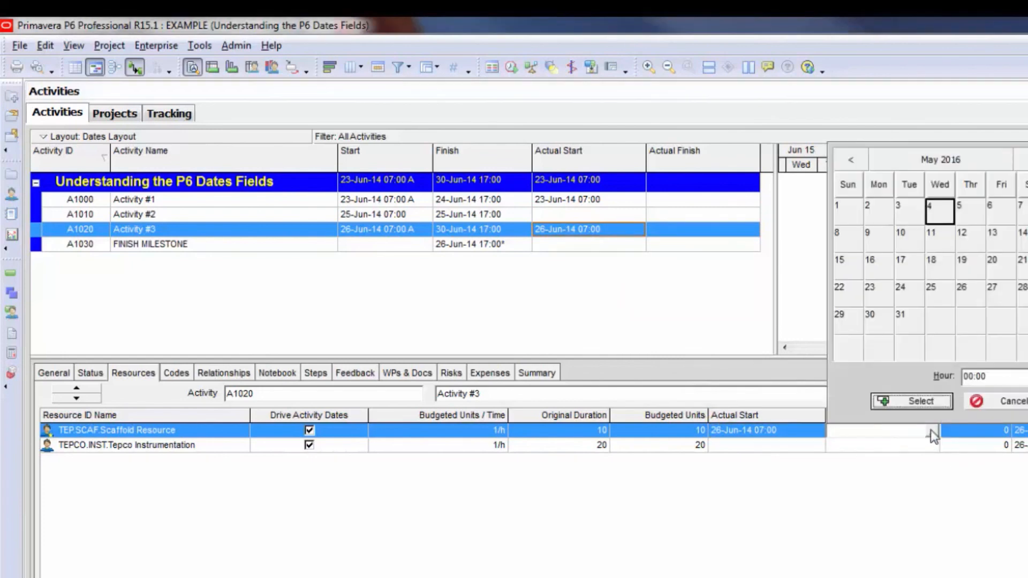
pyautogui.click(900, 162)
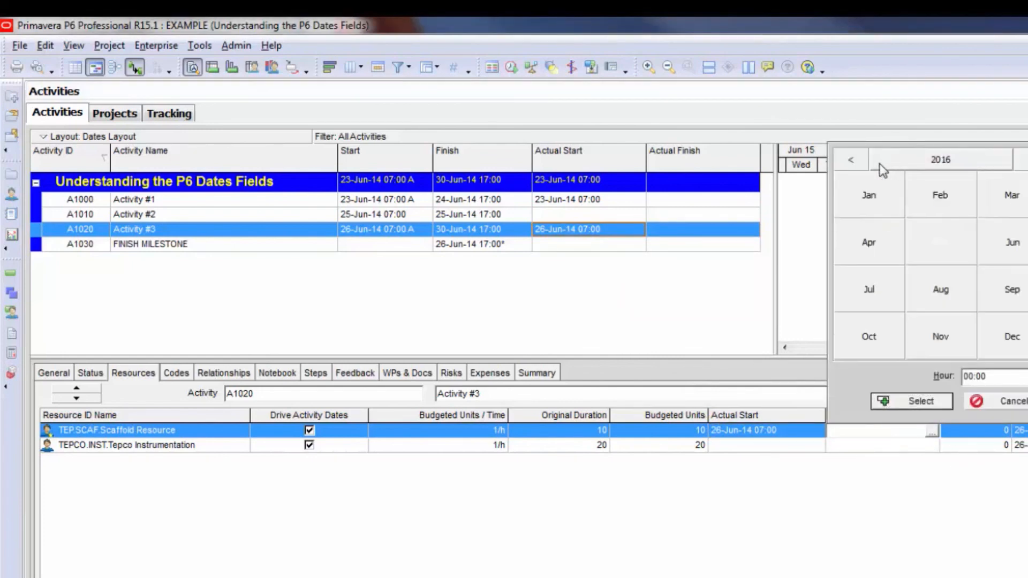
pyautogui.click(859, 162)
pyautogui.click(858, 161)
pyautogui.click(858, 161)
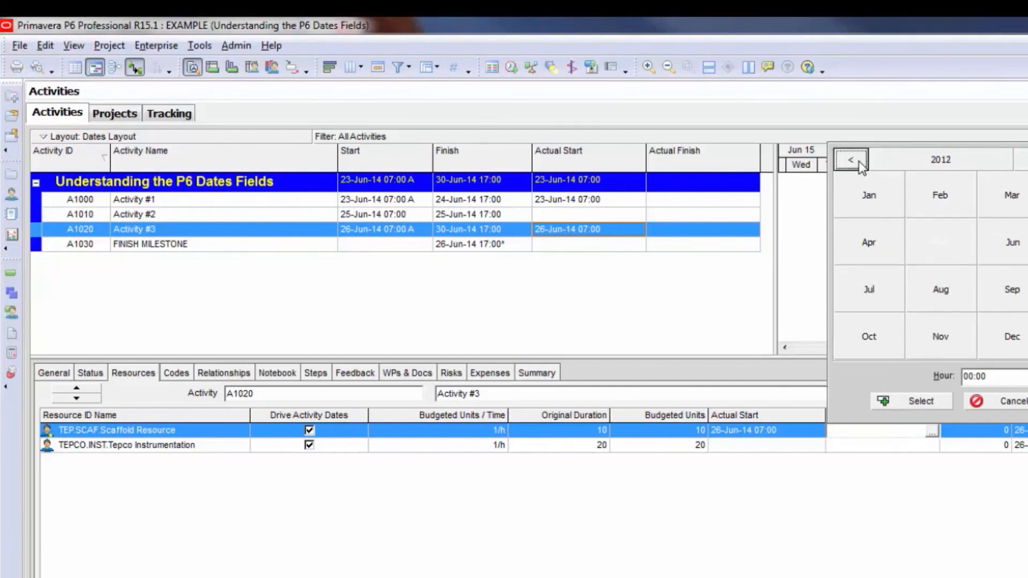
pyautogui.click(1020, 159)
pyautogui.click(1020, 160)
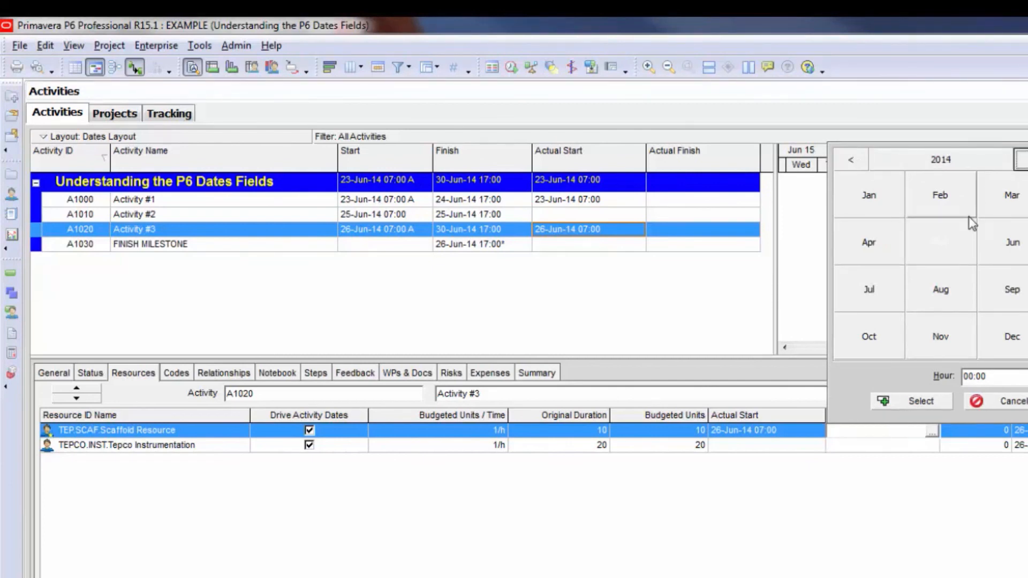
pyautogui.click(998, 240)
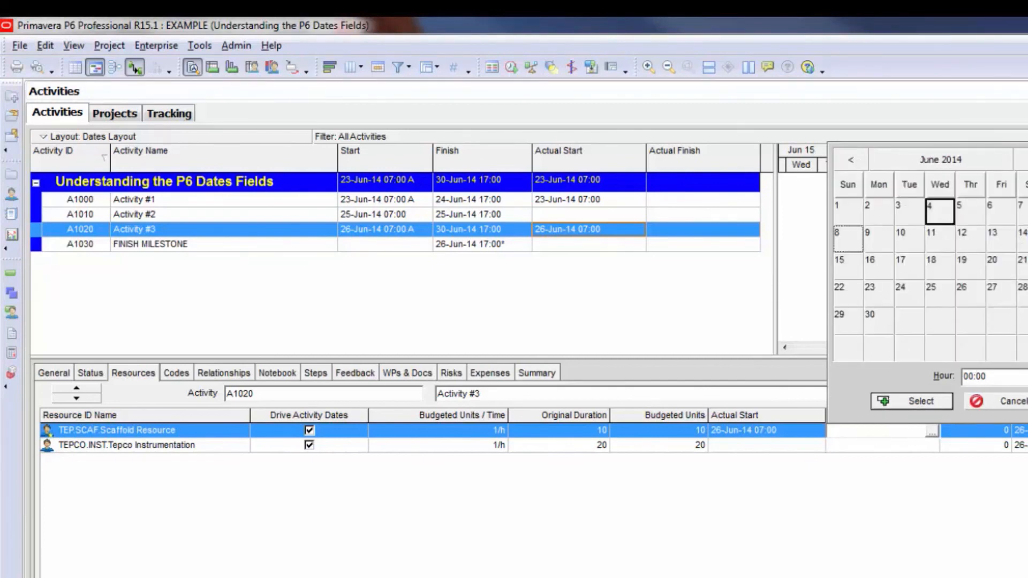
pyautogui.click(968, 293)
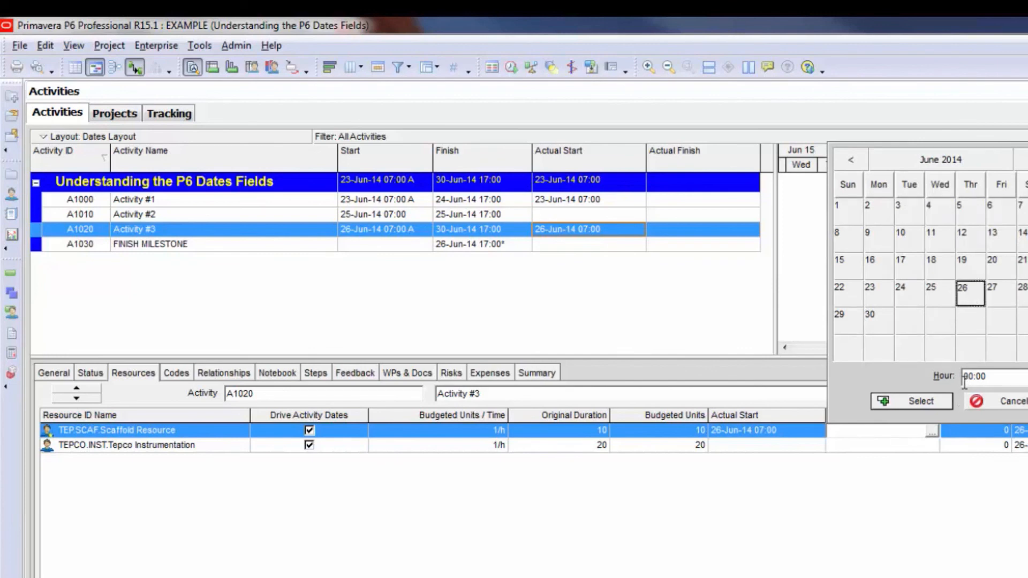
pyautogui.click(969, 380)
pyautogui.write('12')
pyautogui.click(920, 401)
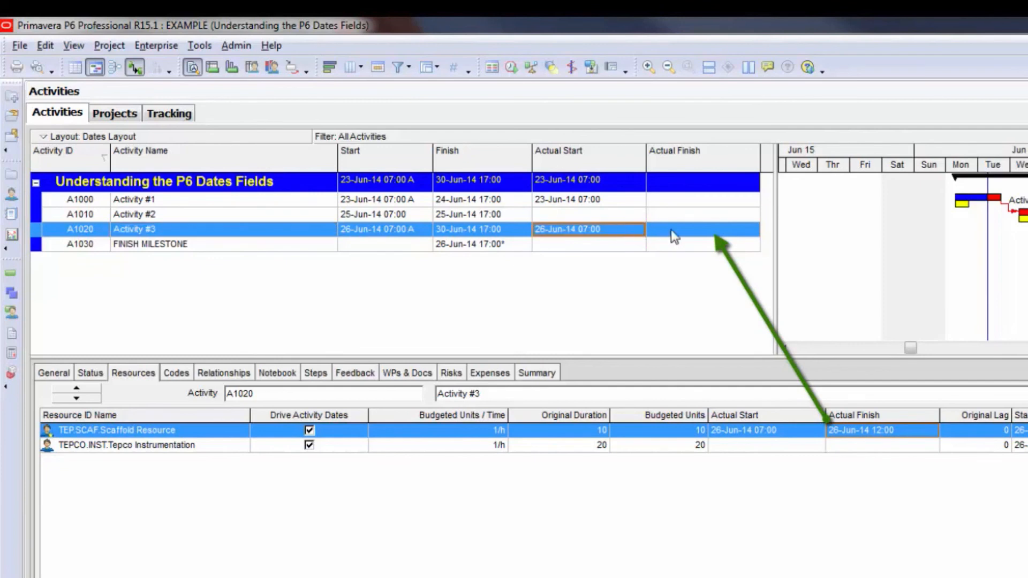
pyautogui.click(706, 230)
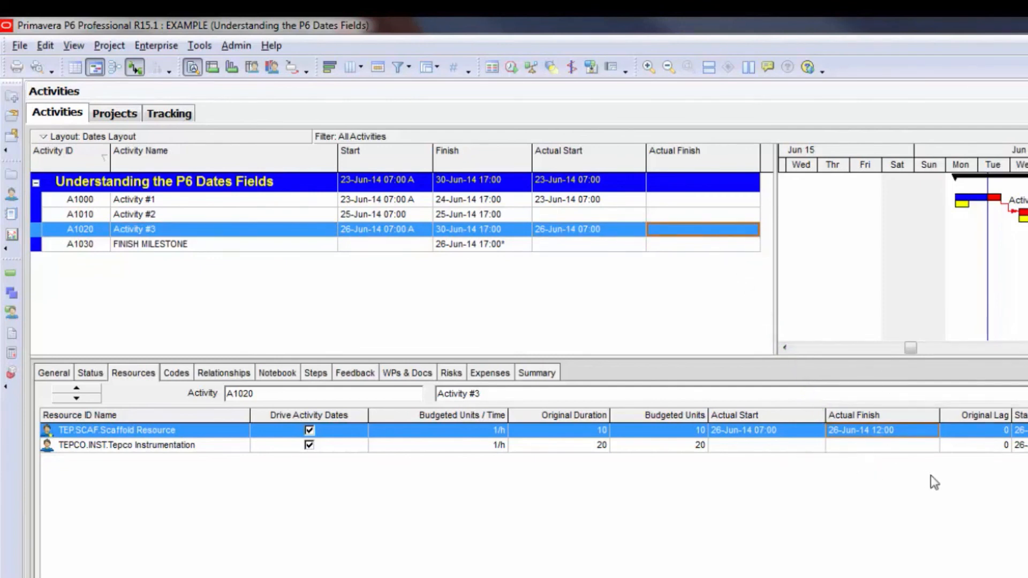
# Step: Set the Tepco Instrumentation assignment's Actual Start to 26-Jun-14 07:00
pyautogui.click(805, 446)
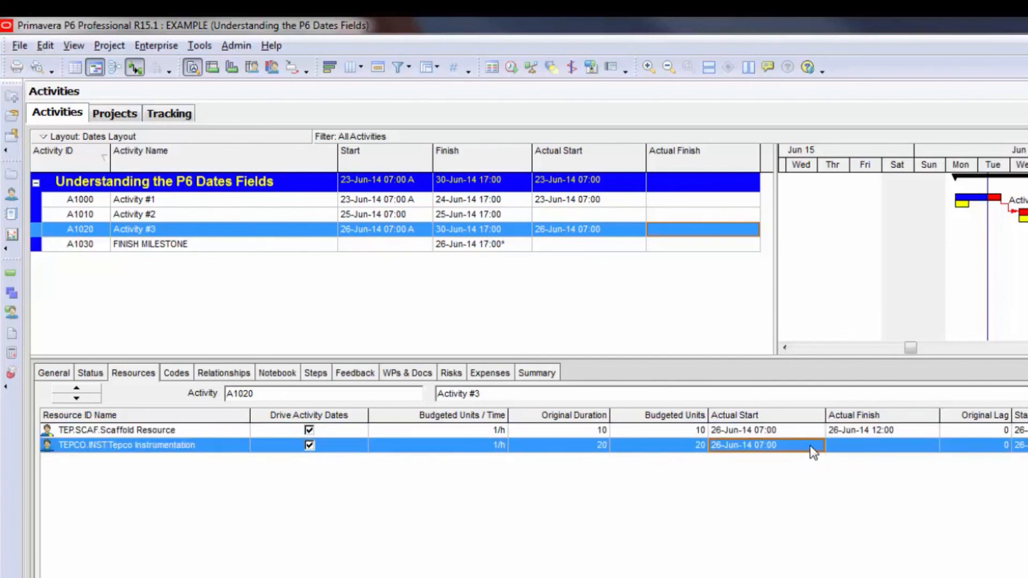
pyautogui.click(813, 452)
pyautogui.click(817, 447)
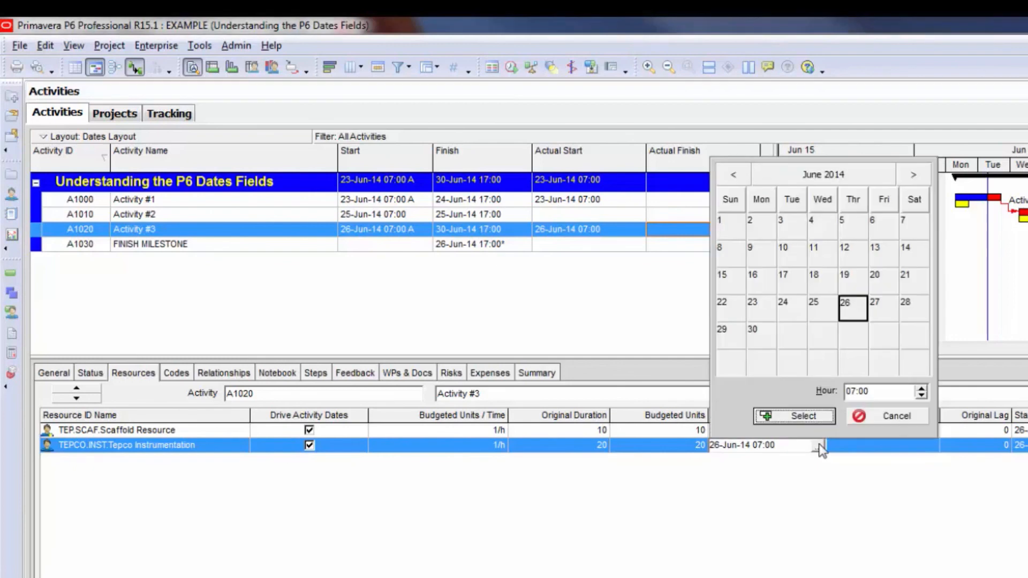
pyautogui.click(771, 416)
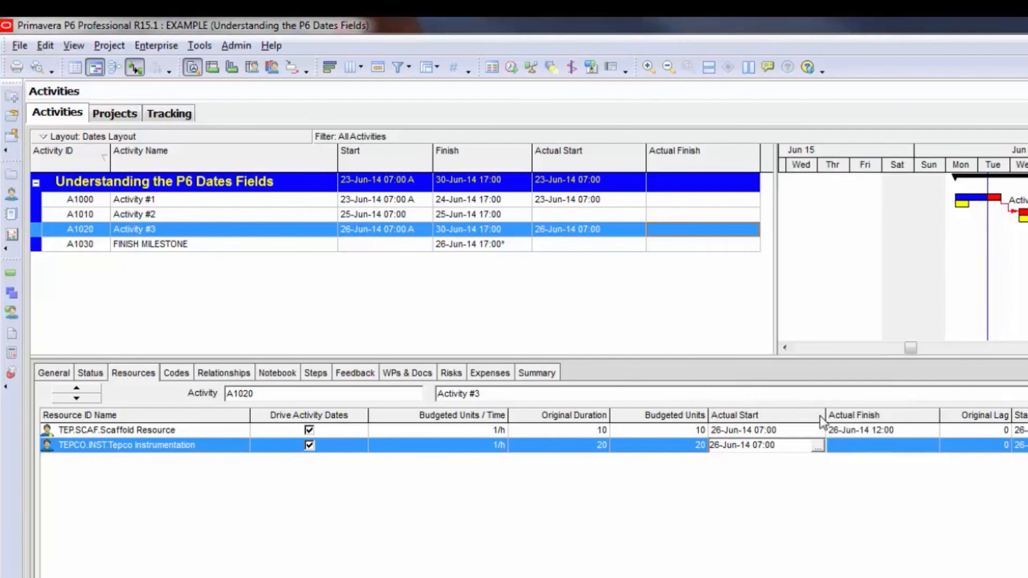
# Step: Set the Tepco Instrumentation assignment's Actual Finish to 26-Jun-14 17:00 and compare the assignment dates with Activity #3's Actual Start and Actual Finish
pyautogui.click(897, 449)
pyautogui.click(923, 448)
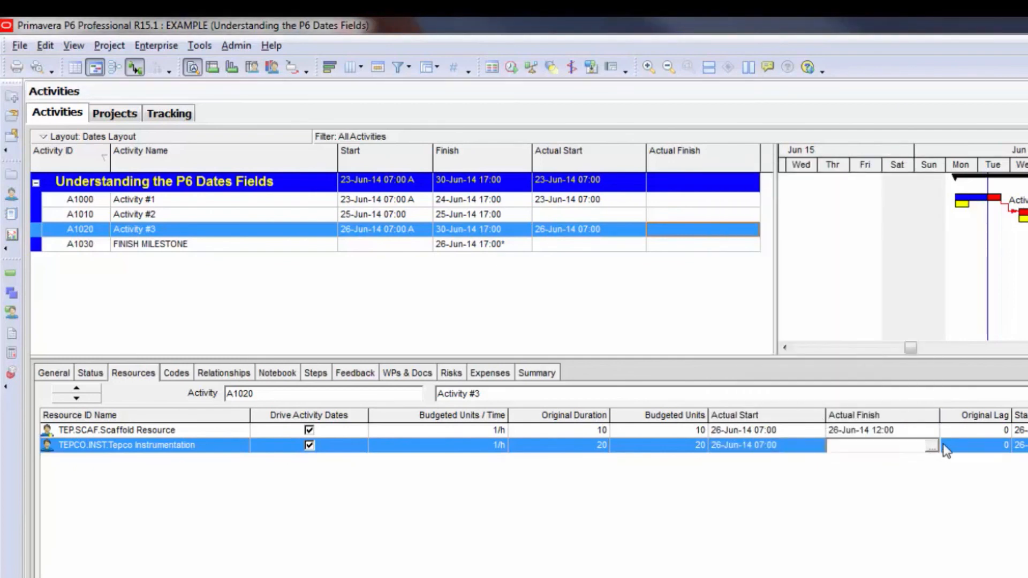
pyautogui.click(932, 446)
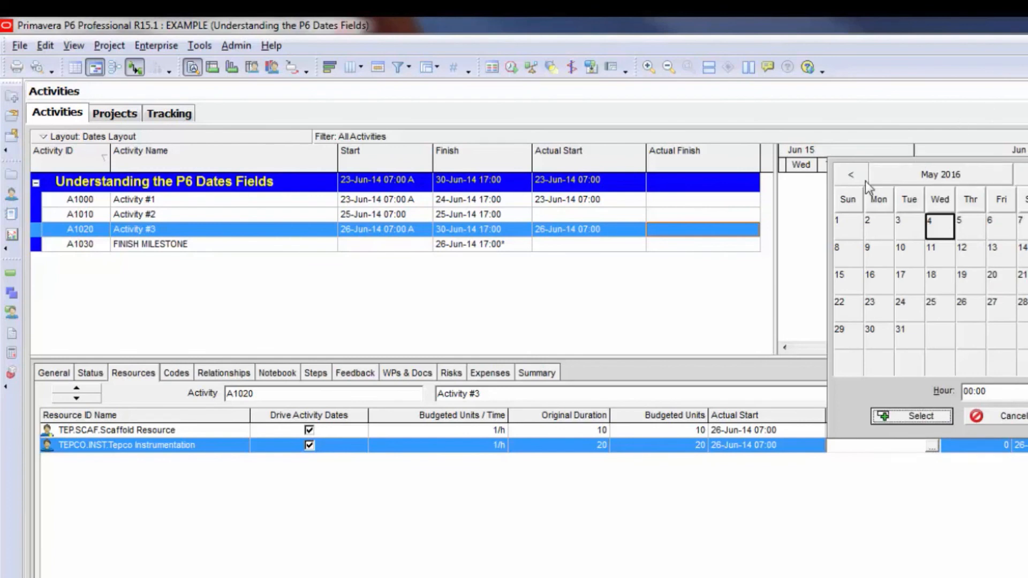
pyautogui.click(890, 173)
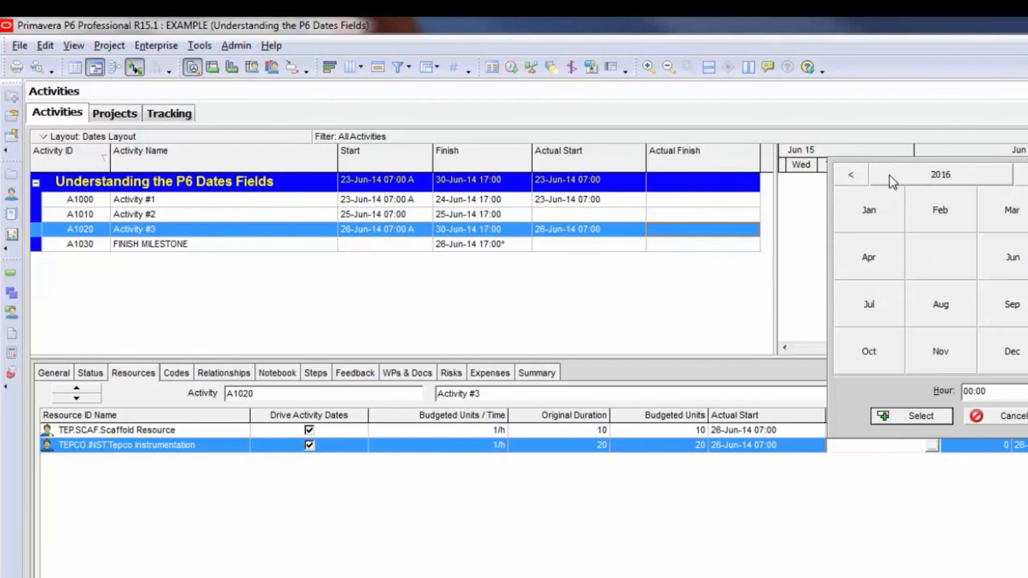
pyautogui.click(852, 174)
pyautogui.click(852, 175)
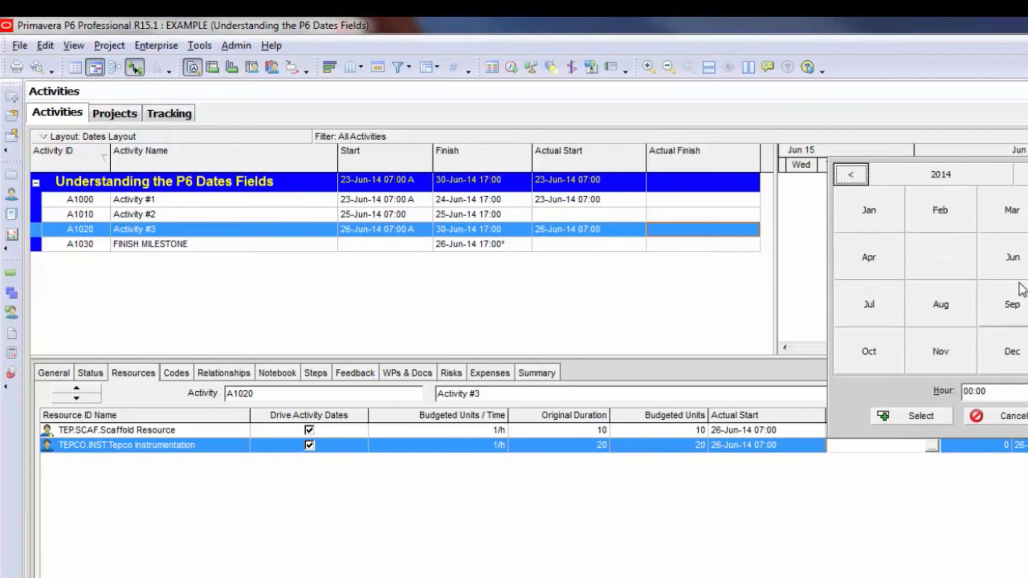
pyautogui.click(1014, 263)
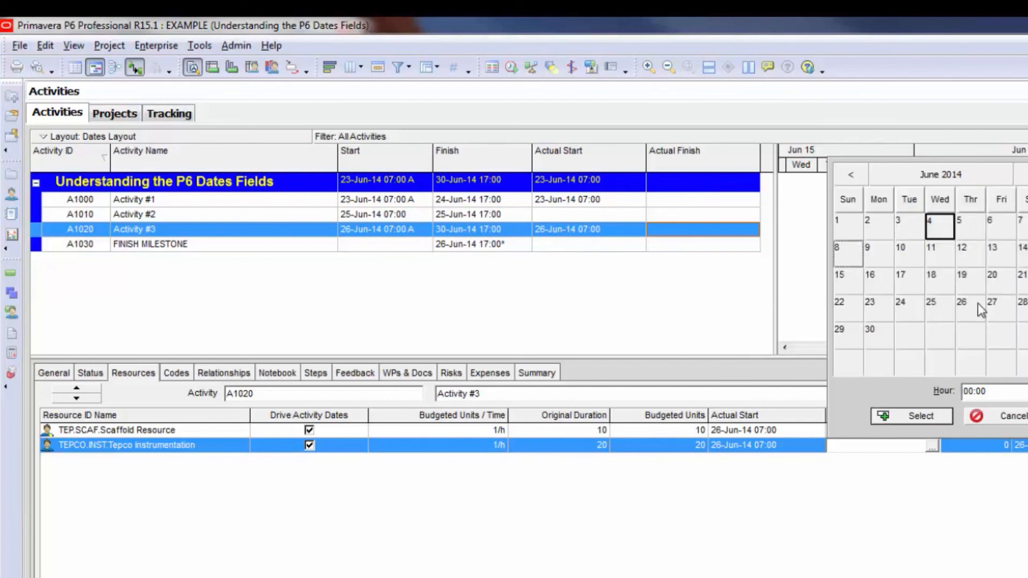
pyautogui.click(963, 304)
pyautogui.click(968, 392)
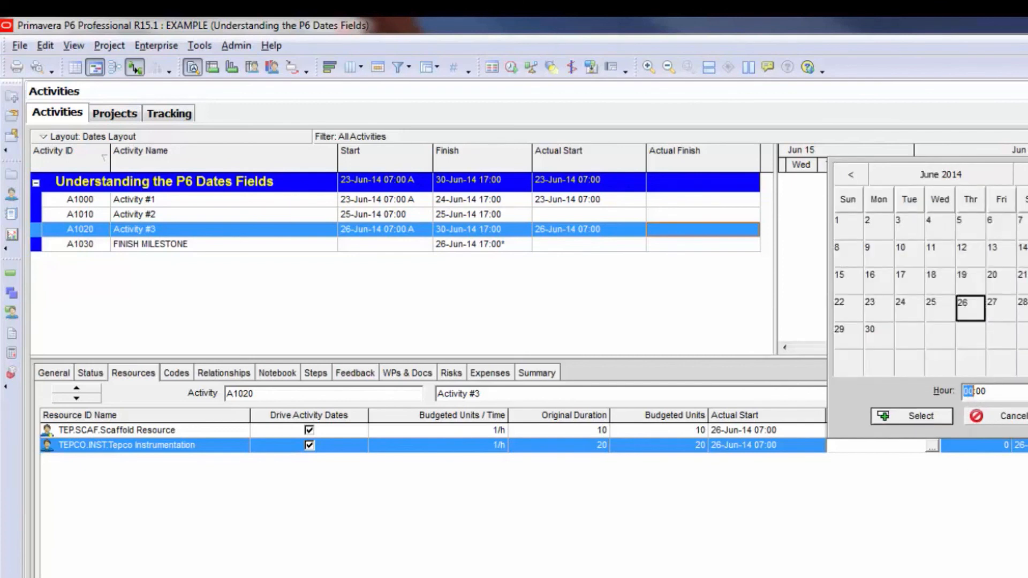
pyautogui.write('17')
pyautogui.click(885, 416)
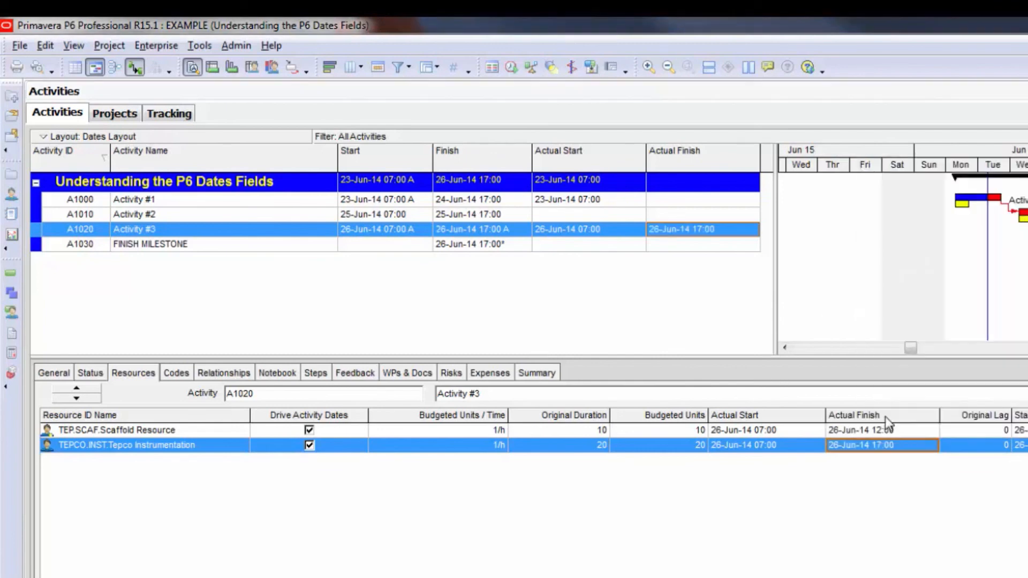
pyautogui.click(611, 229)
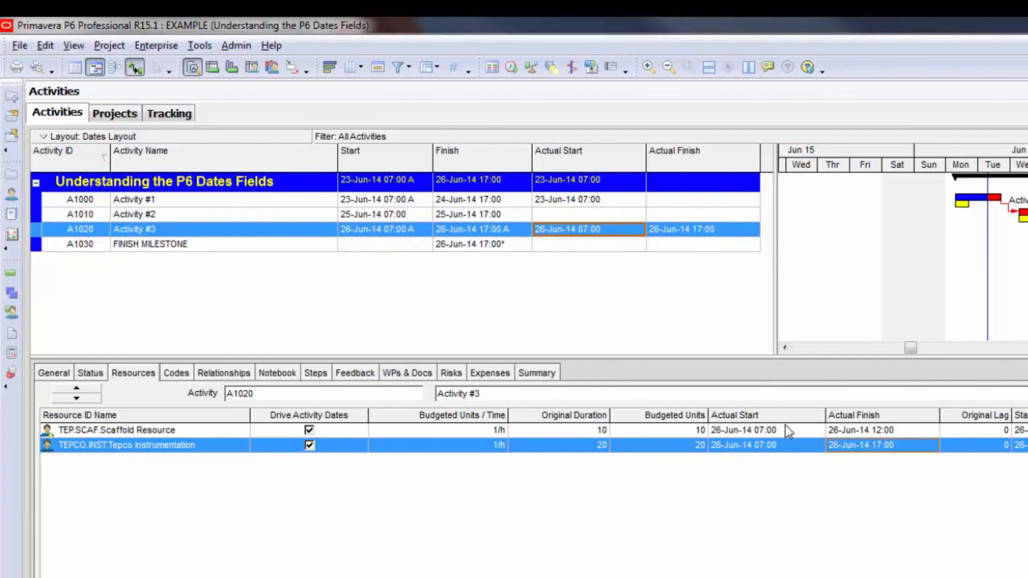
pyautogui.click(703, 227)
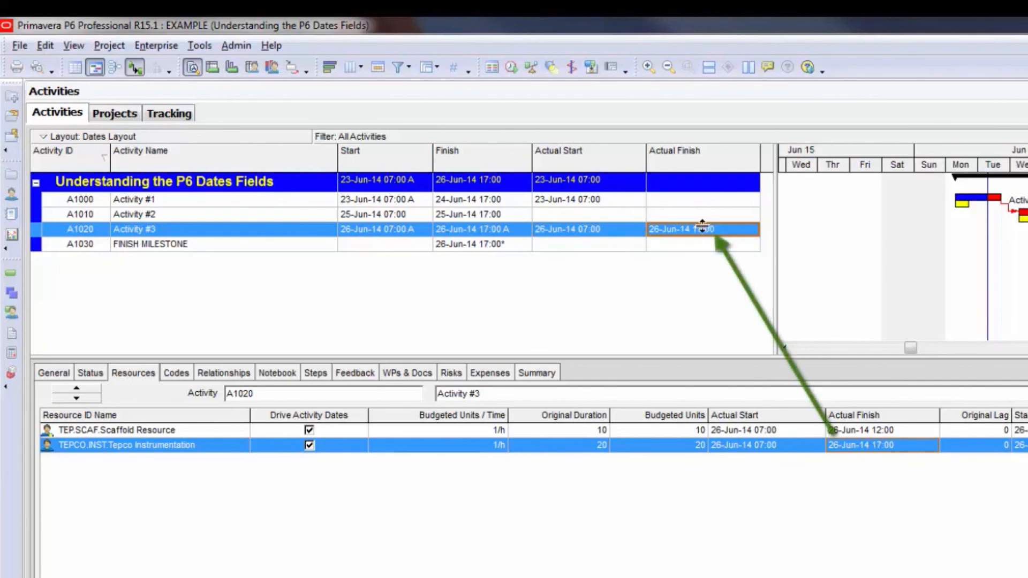